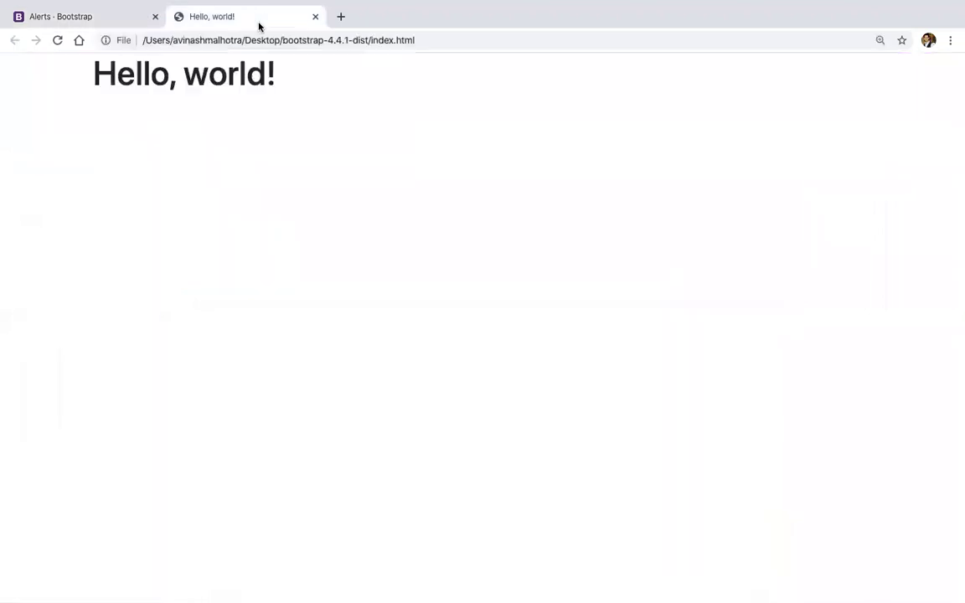
Complete the page's h1 heading as "Bootstrap Components", save the file and reload the page in the browser.
key("ctrl+Left")
key("Delete")
type("o")
key("ctrl+s")
key("ctrl+Right")
key("super+r")
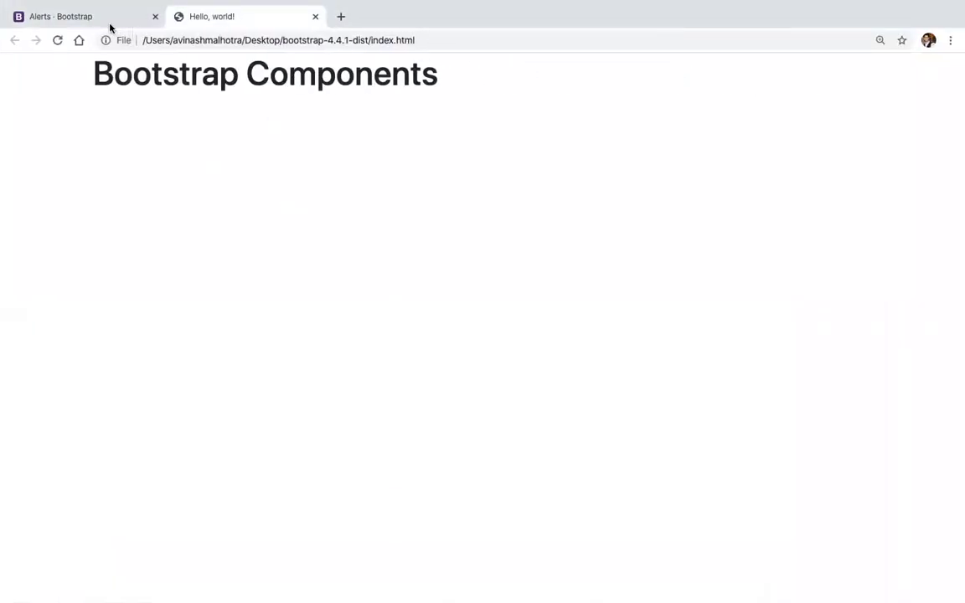
Open the Alerts page under Components in the Bootstrap documentation and look at the alert examples.
left_click(110, 19)
left_click(44, 243)
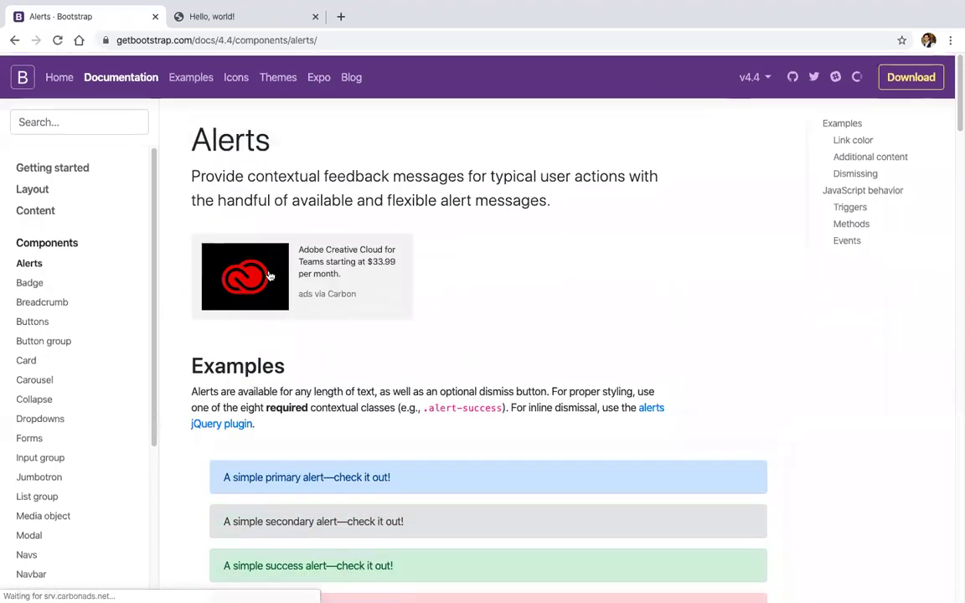
scroll(224, 140, "down", 1)
scroll(309, 393, "down", 5)
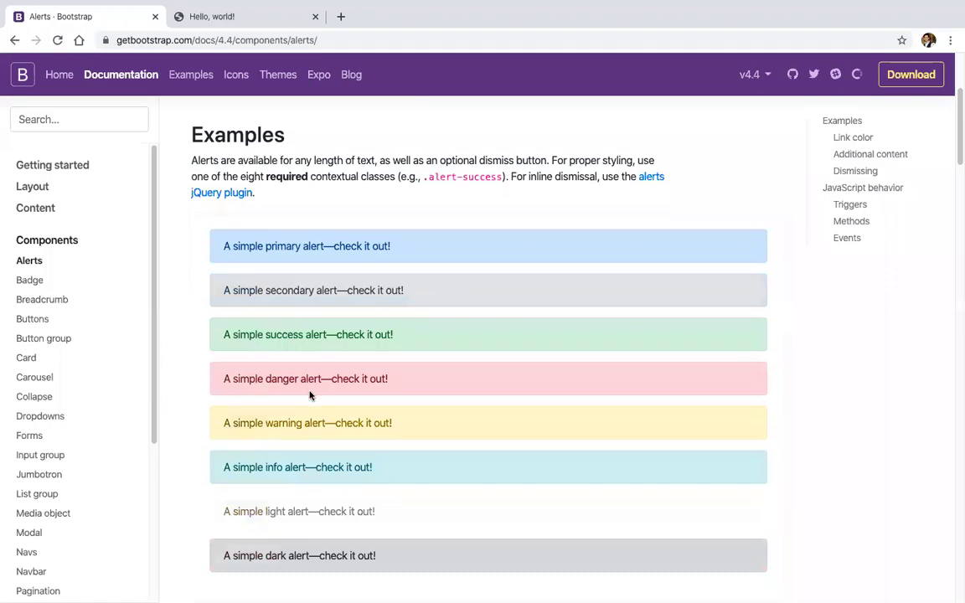
In index.html, insert a div with the class alert below the h1 heading inside the container.
key("ctrl+Left")
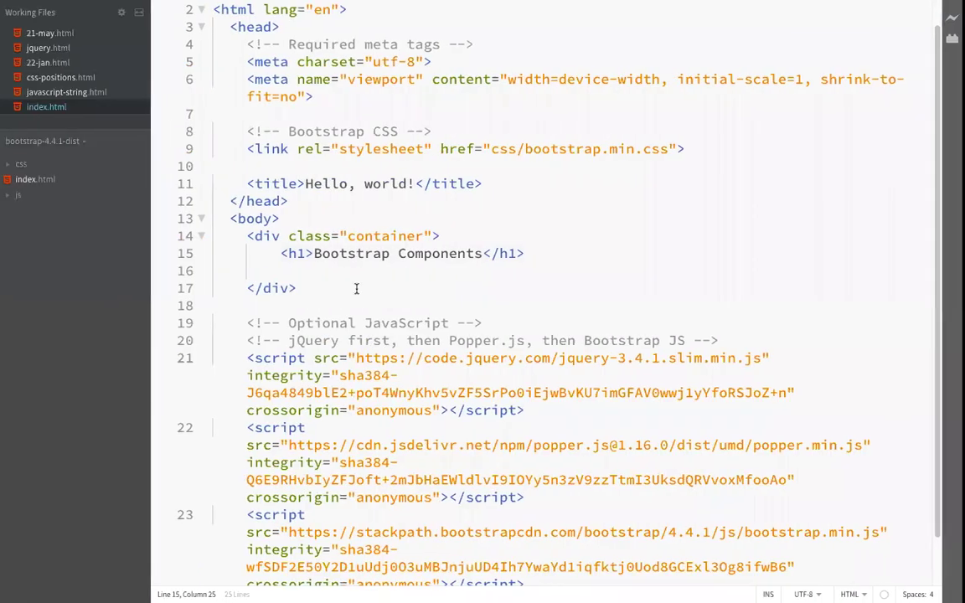
left_click(334, 271)
type(".ale")
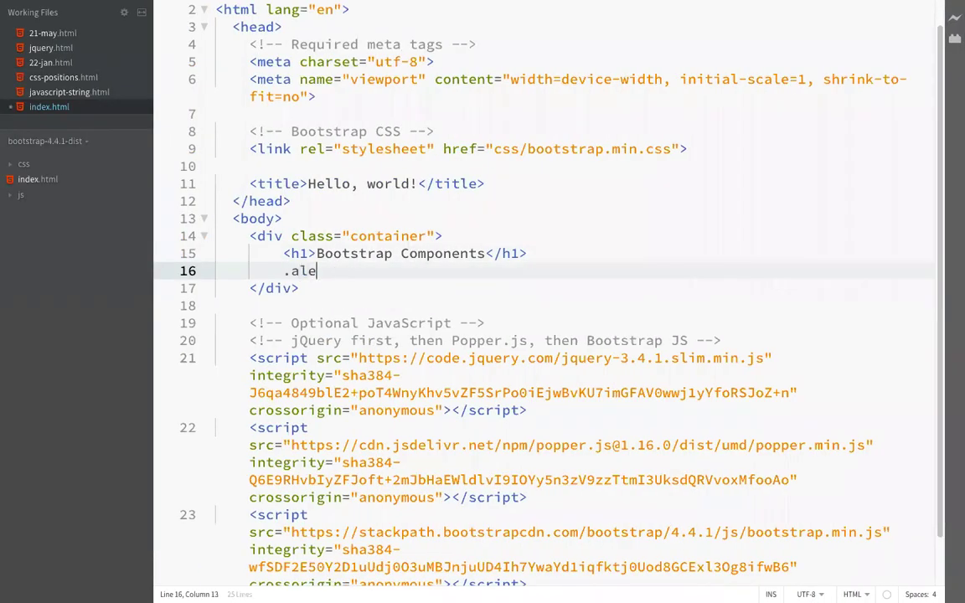
type("rt")
key("Tab")
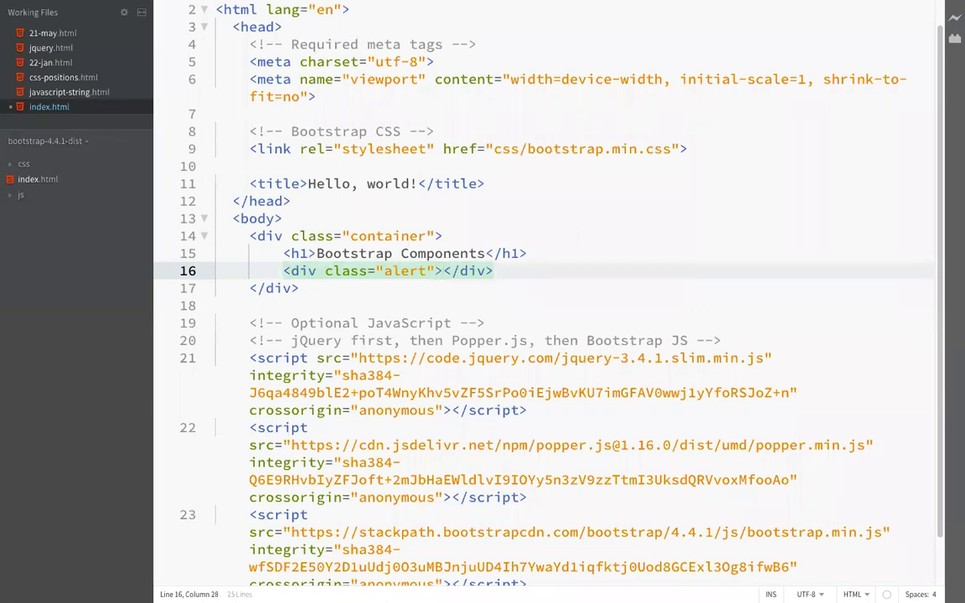
Add the alert-primary class to the alert div and reload index.html in the browser.
type("aler")
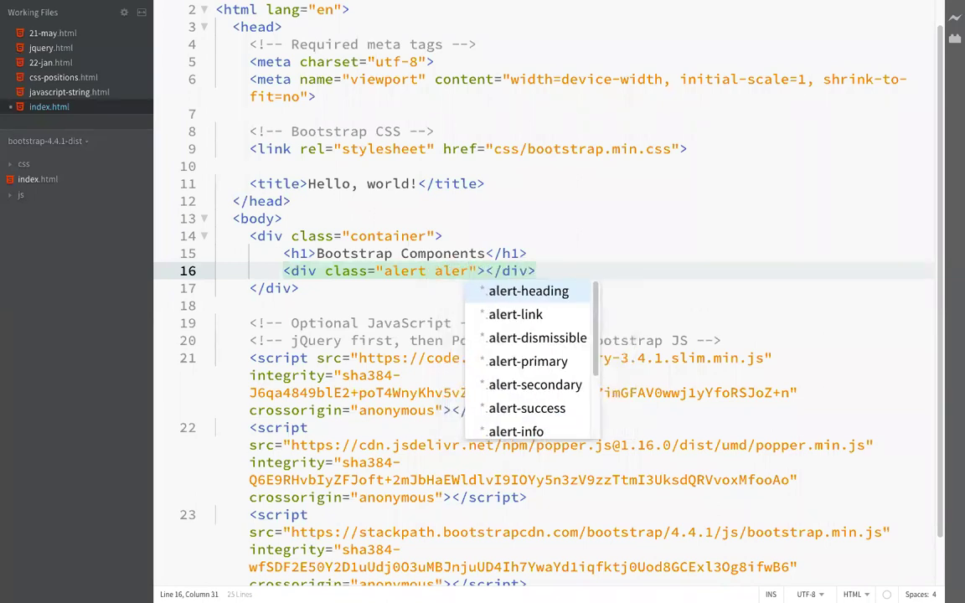
key("Down")
key("Down")
key("Down")
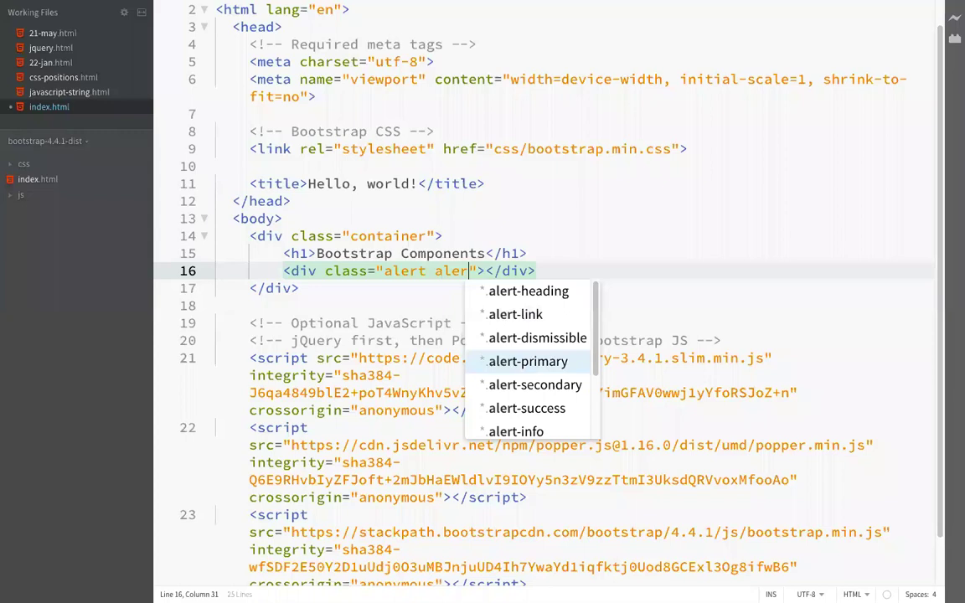
key("Return")
key("ctrl+Right")
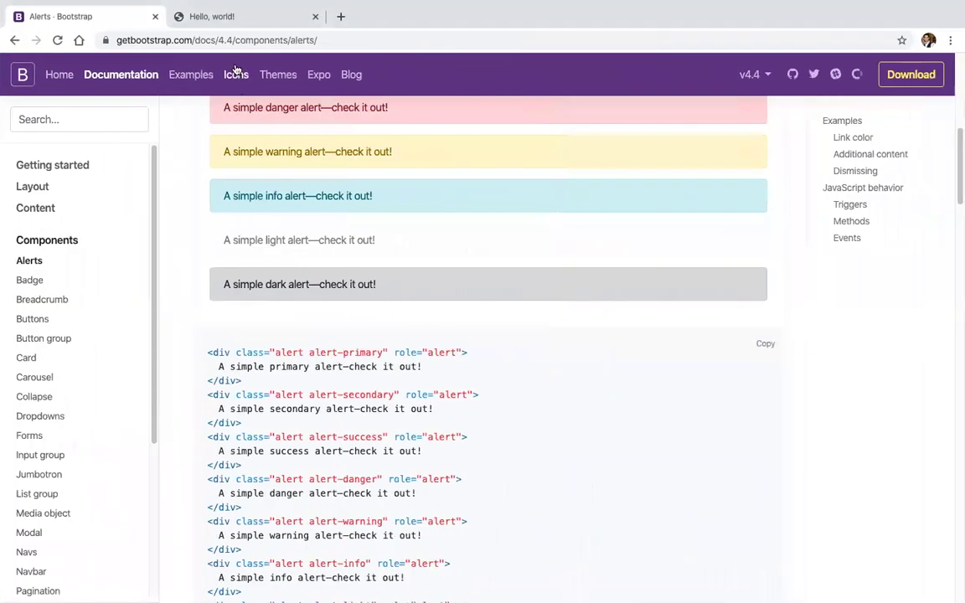
left_click(215, 16)
key("super+r")
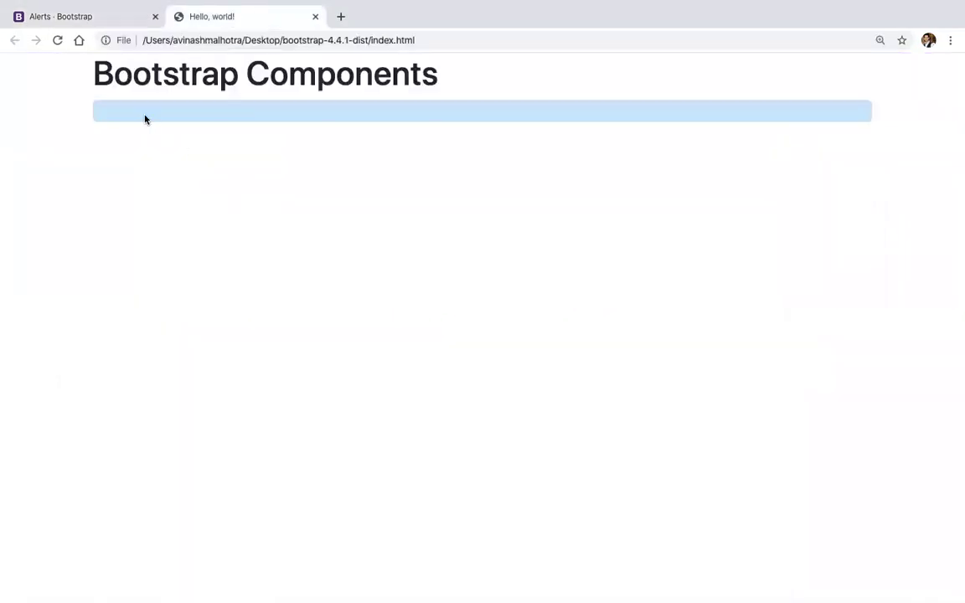
Enter the text "alert" in the primary alert and duplicate it as an alert-danger version.
key("ctrl+Left")
type("alert")
key("ctrl+d")
double_click(524, 291)
type("d")
key("Down")
key("Return")
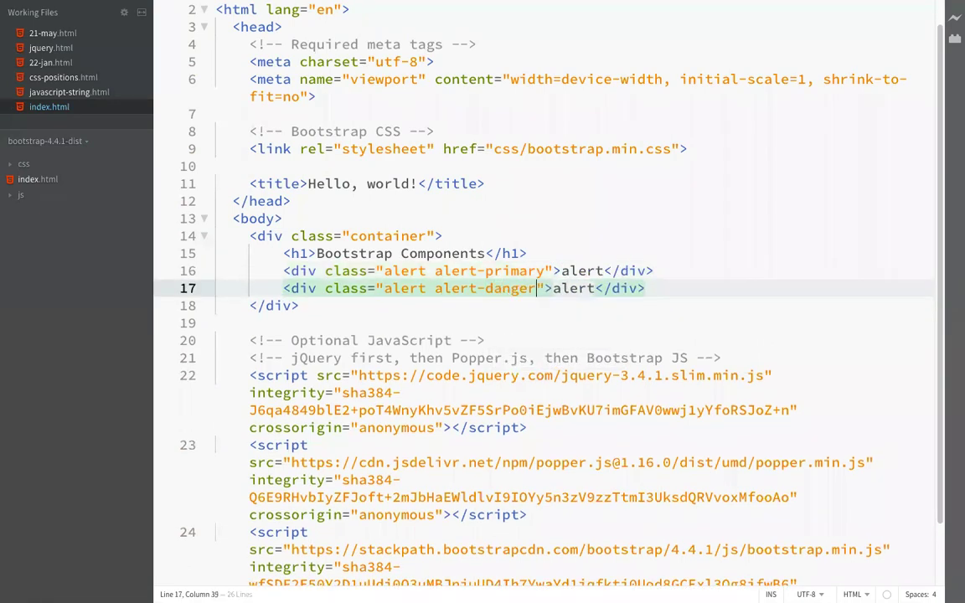
Duplicate the danger alert, change the copy's class to alert-success and reload the page in the browser.
key("ctrl+d")
left_click(511, 289)
left_click(509, 303)
left_click(509, 293)
double_click(502, 306)
type("s")
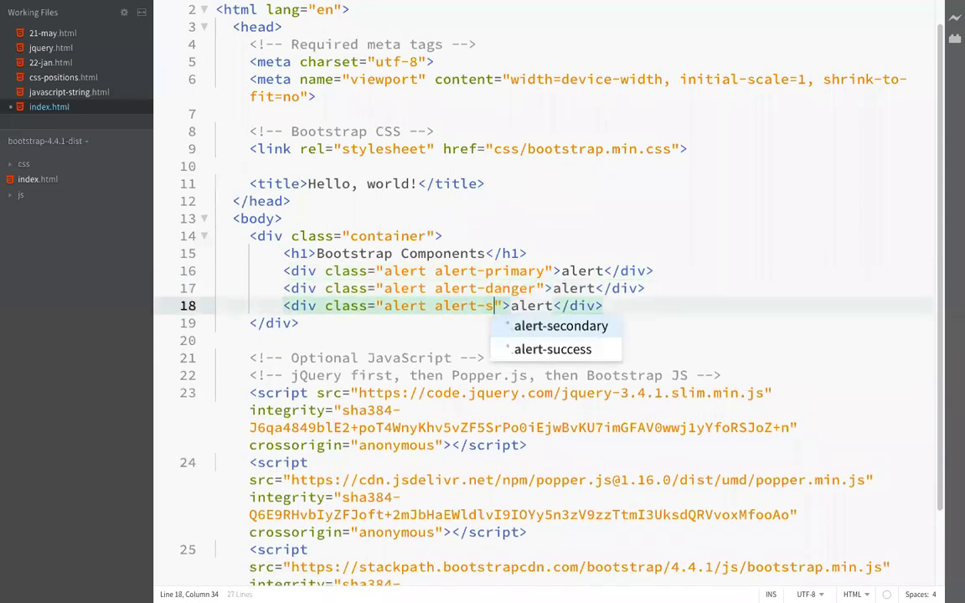
key("Down")
key("Return")
key("super+Tab")
key("super+r")
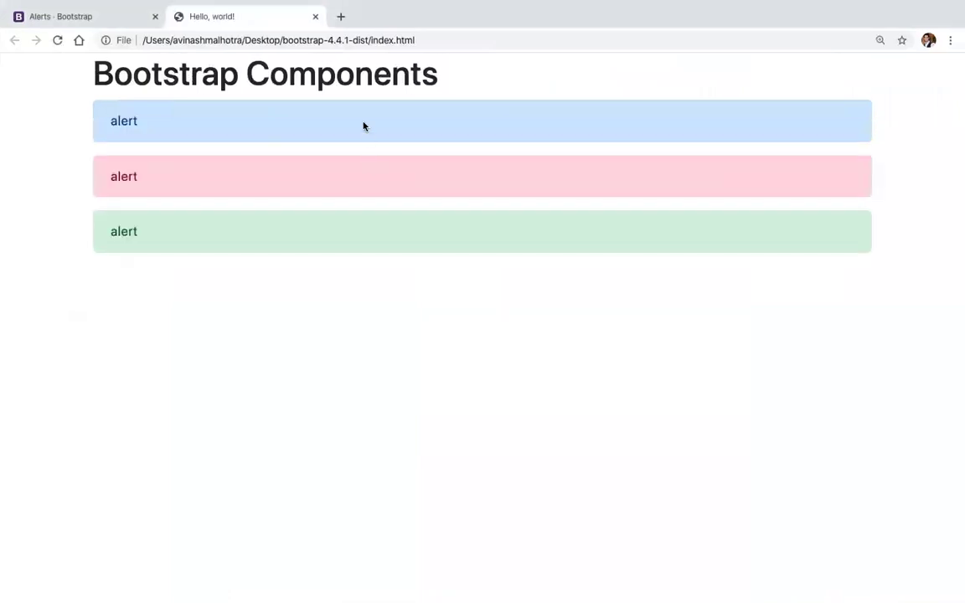
Examine the contextual alert variants and their markup in the Bootstrap Alerts documentation.
left_click(88, 20)
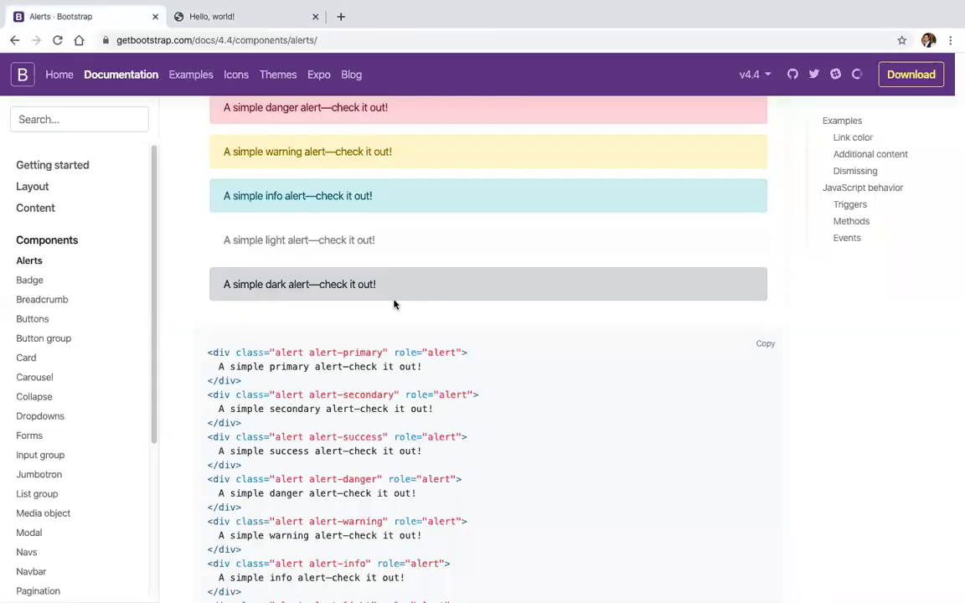
scroll(394, 303, "up", 5)
scroll(395, 303, "up", 2)
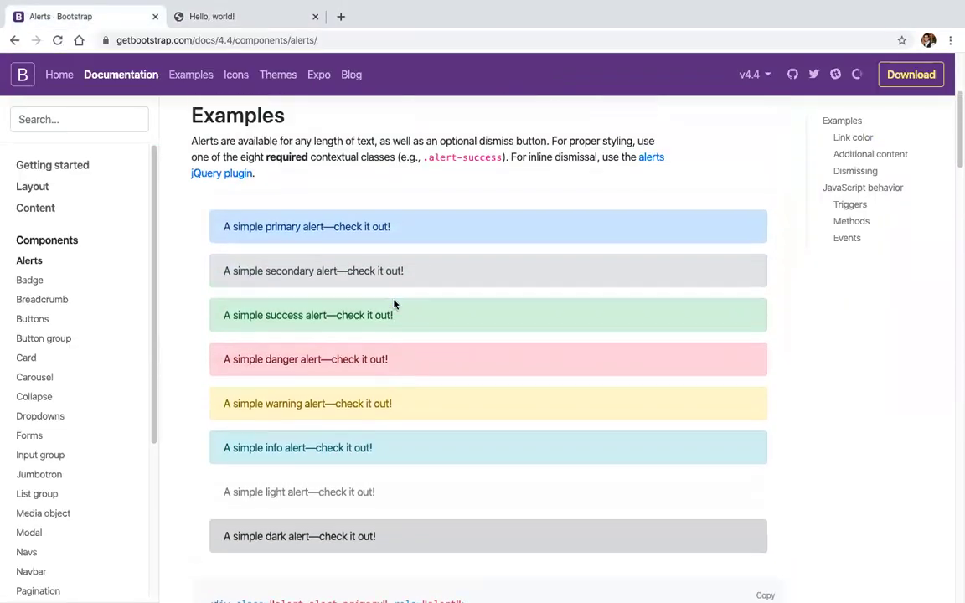
scroll(286, 210, "up", 3)
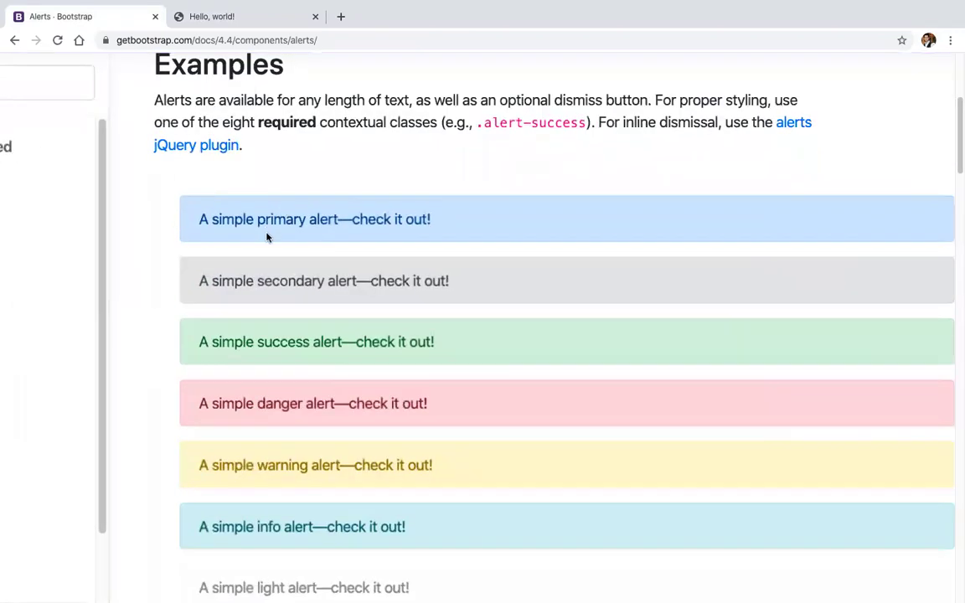
scroll(283, 275, "down", 1)
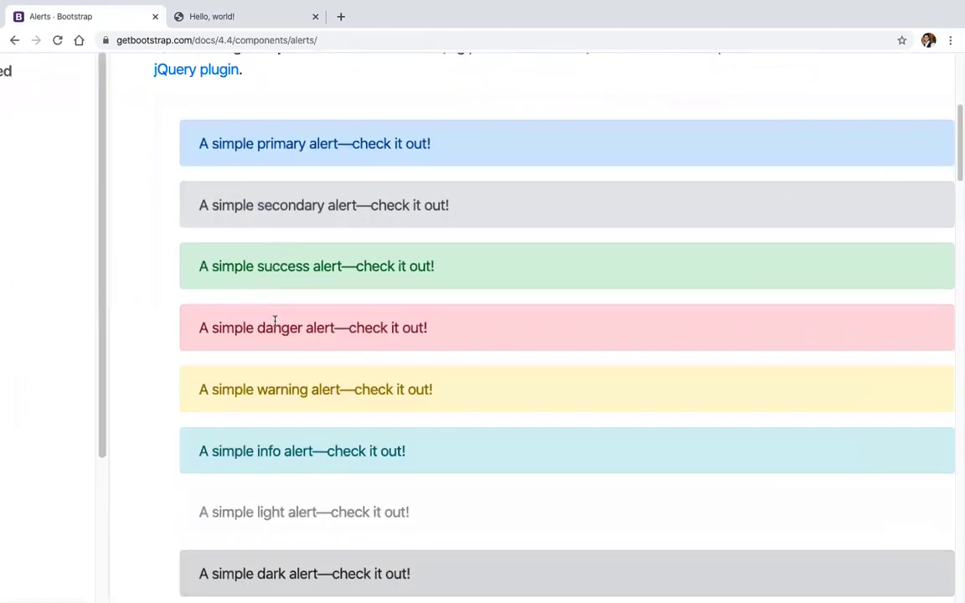
scroll(275, 321, "down", 3)
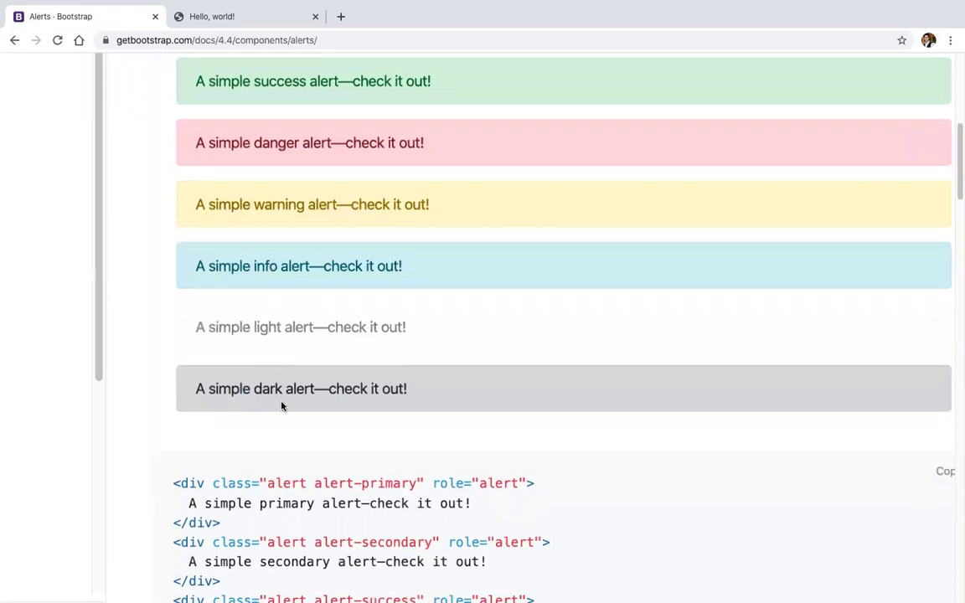
scroll(268, 419, "down", 3)
scroll(269, 402, "down", 2)
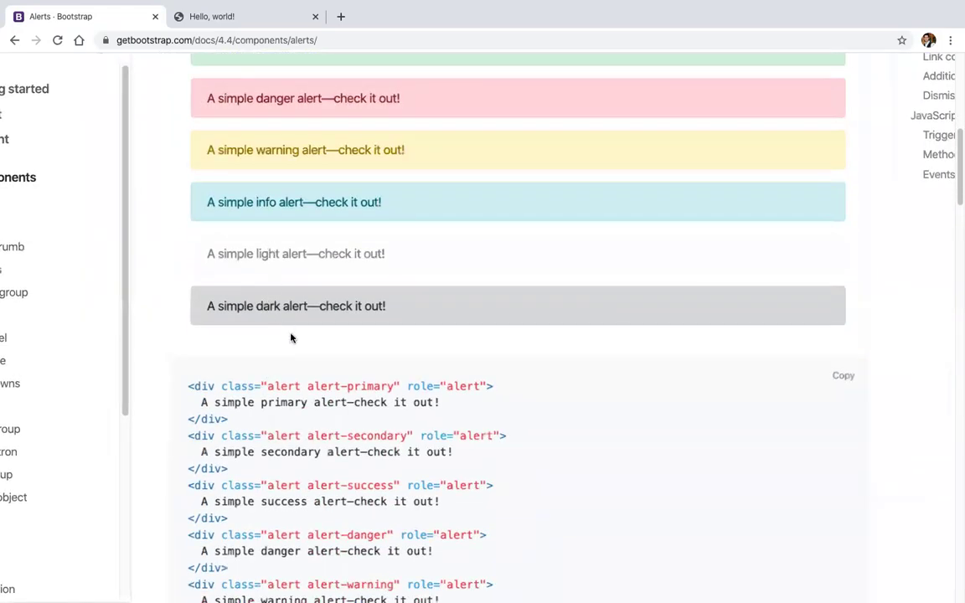
scroll(291, 337, "down", 1)
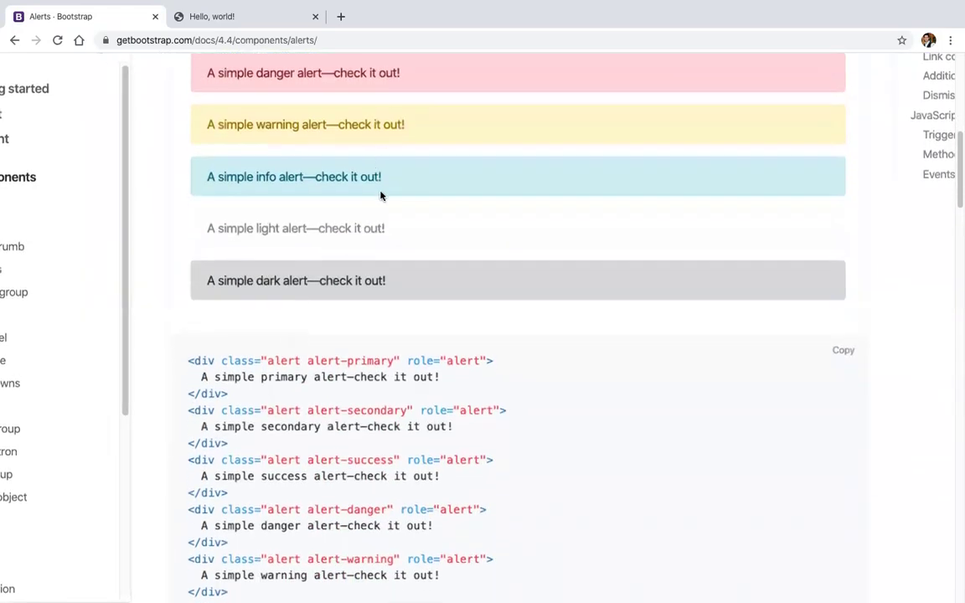
Find the Link color section of the Alerts documentation and look up the .alert-link class.
scroll(379, 184, "down", 10)
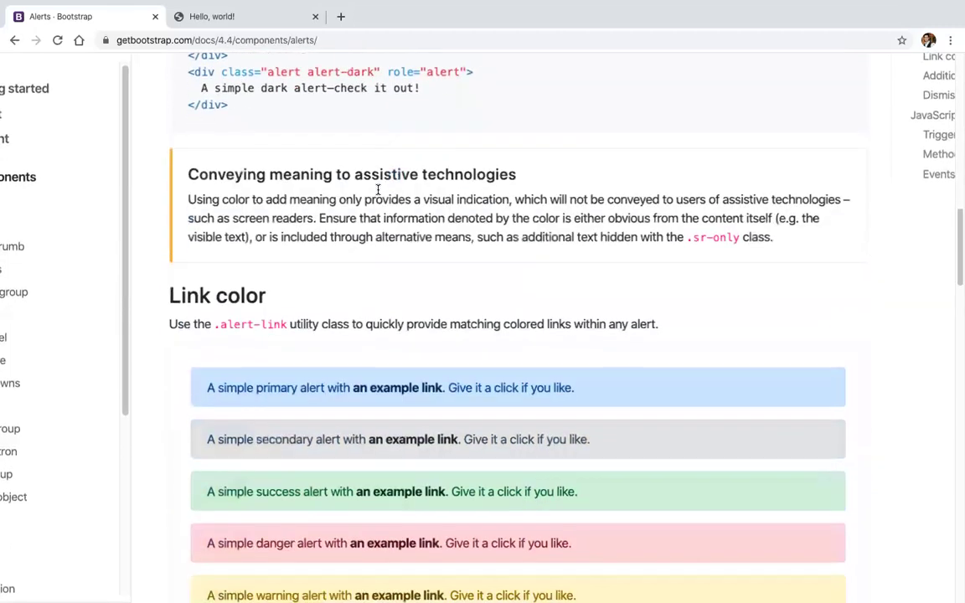
scroll(378, 189, "down", 3)
left_click_drag(234, 165, 274, 162)
left_click(273, 162)
Add an anchor with an empty href and the text "Link" after the primary alert's text, then reload the page.
key("ctrl+Left")
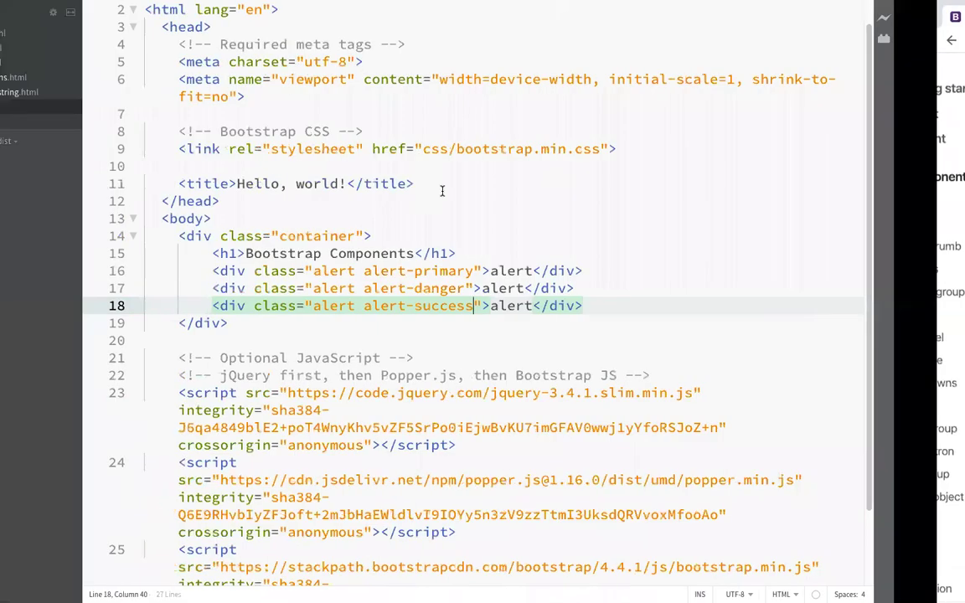
left_click(609, 273)
type("sa")
key("BackSpace")
key("BackSpace")
type("a")
key("Tab")
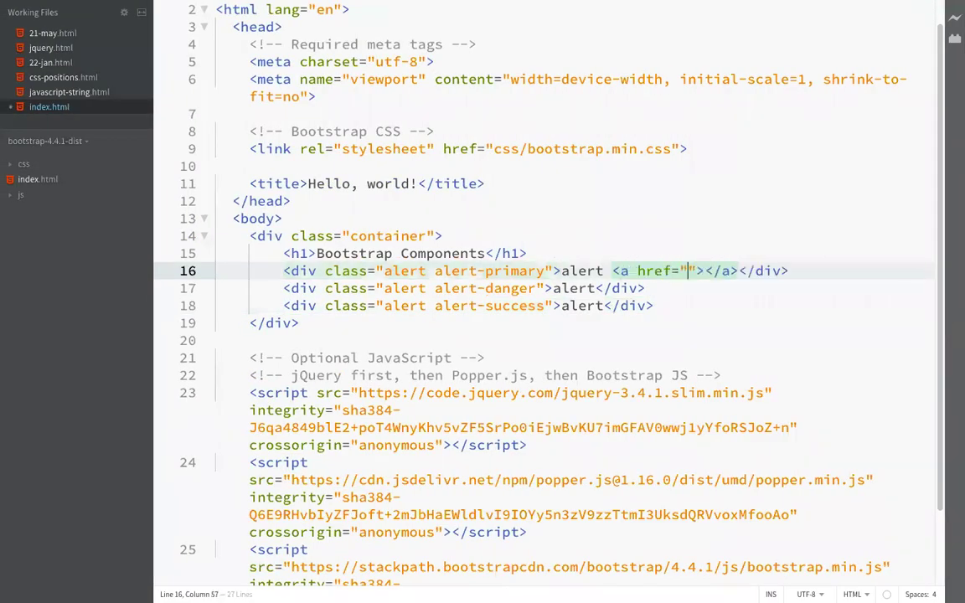
type("Link")
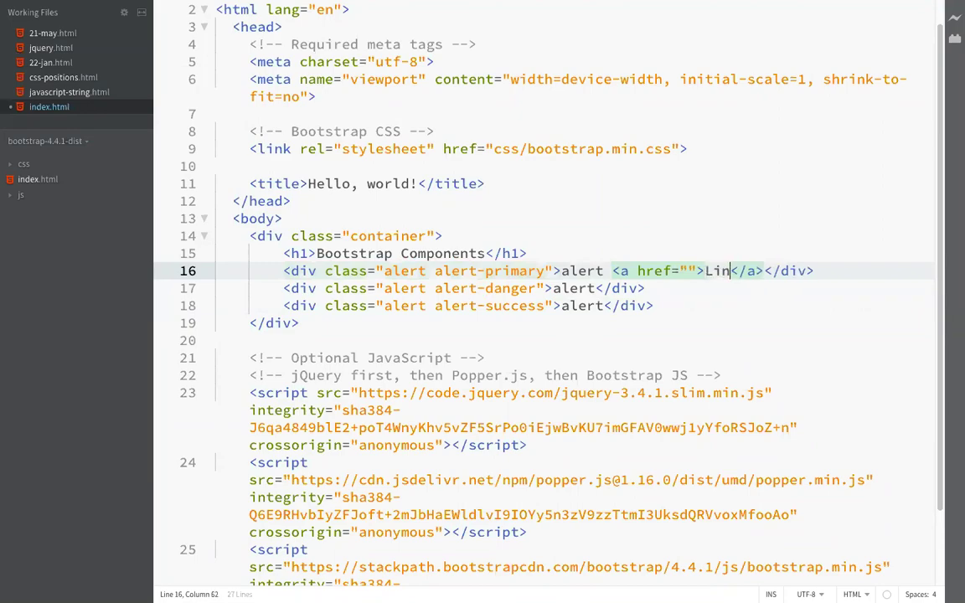
key("ctrl+Right")
left_click(243, 18)
key("super+r")
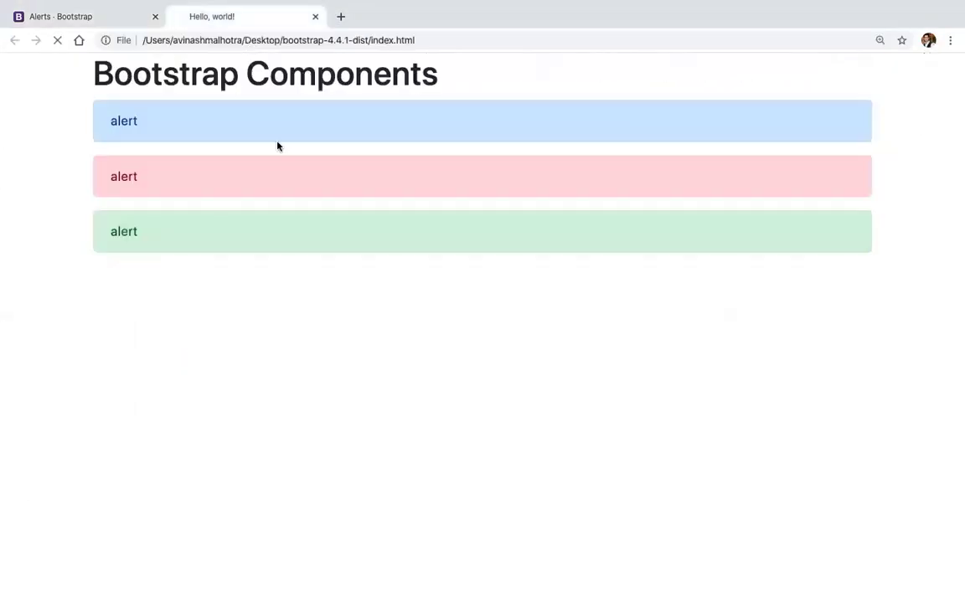
Try adding the alert-link class to the primary alert's div and check the page in the browser.
key("ctrl+Left")
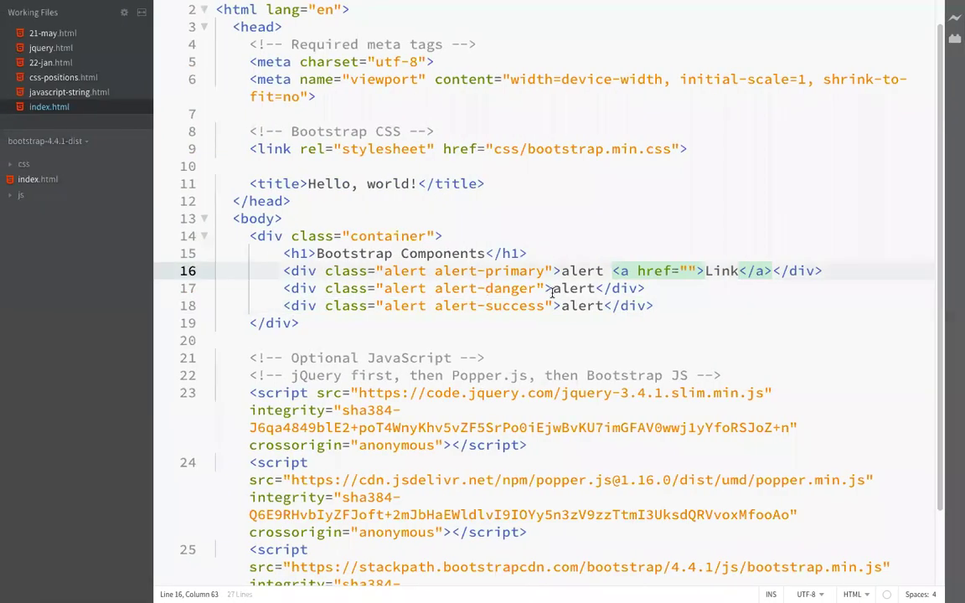
left_click(545, 265)
type("ale")
key("Down")
key("Return")
key("ctrl+Right")
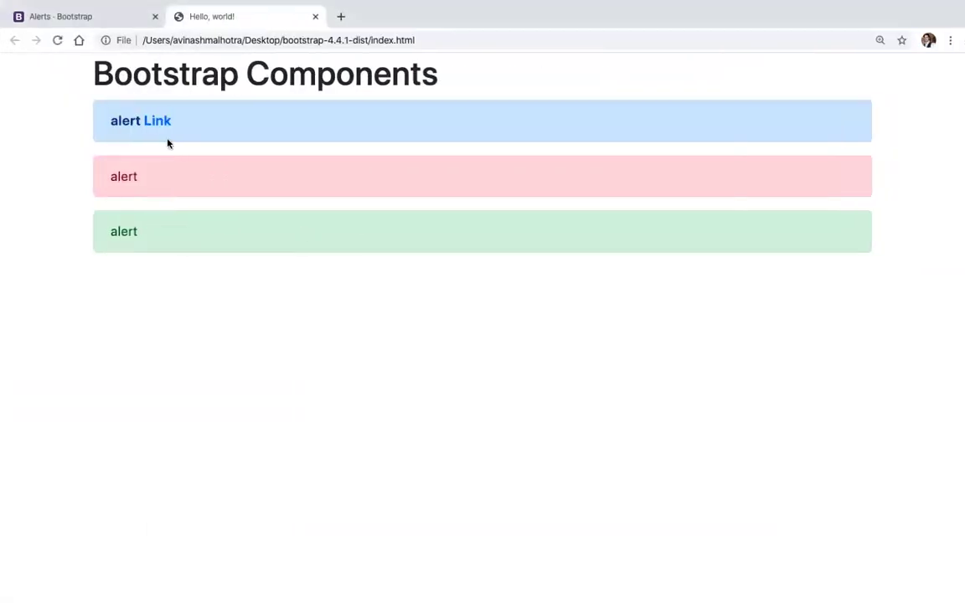
Check the Link color example code in the Alerts documentation for where the alert-link class is placed.
left_click(106, 16)
key("ctrl+Left")
key("ctrl+Right")
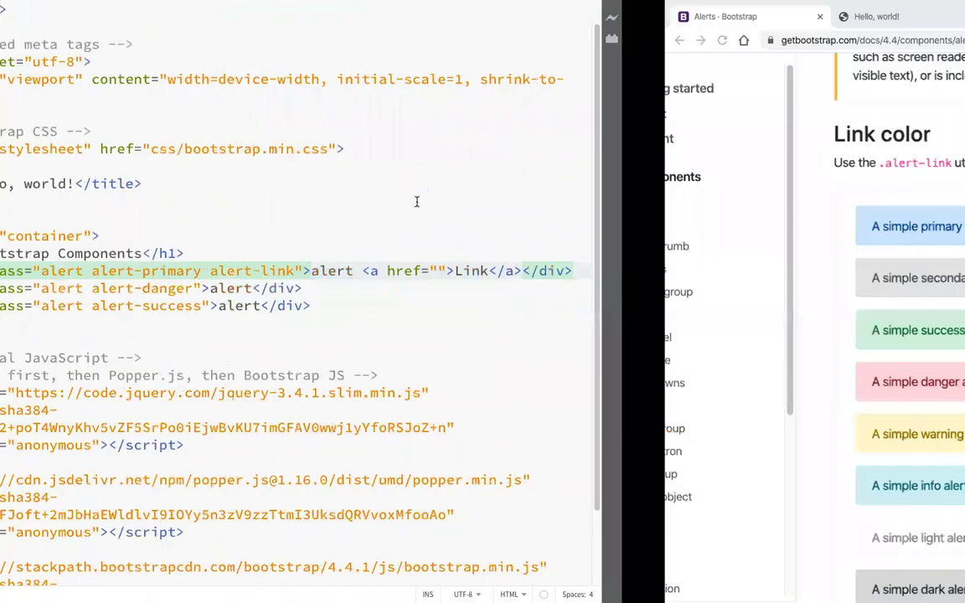
scroll(304, 275, "down", 5)
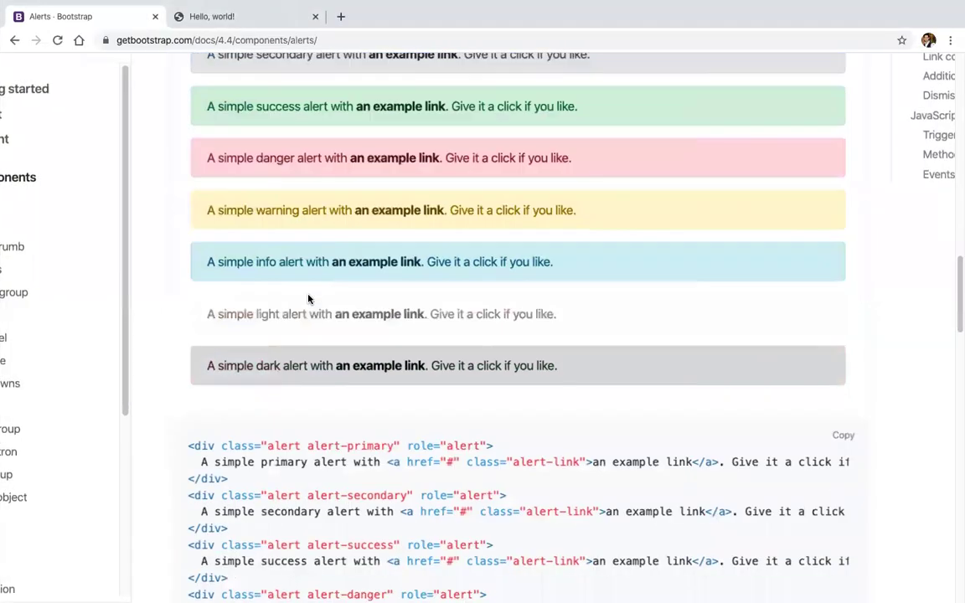
left_click(243, 17)
Remove alert-link from the primary alert's div, add class="alert-link" to its anchor and reload the page.
key("ctrl+Left")
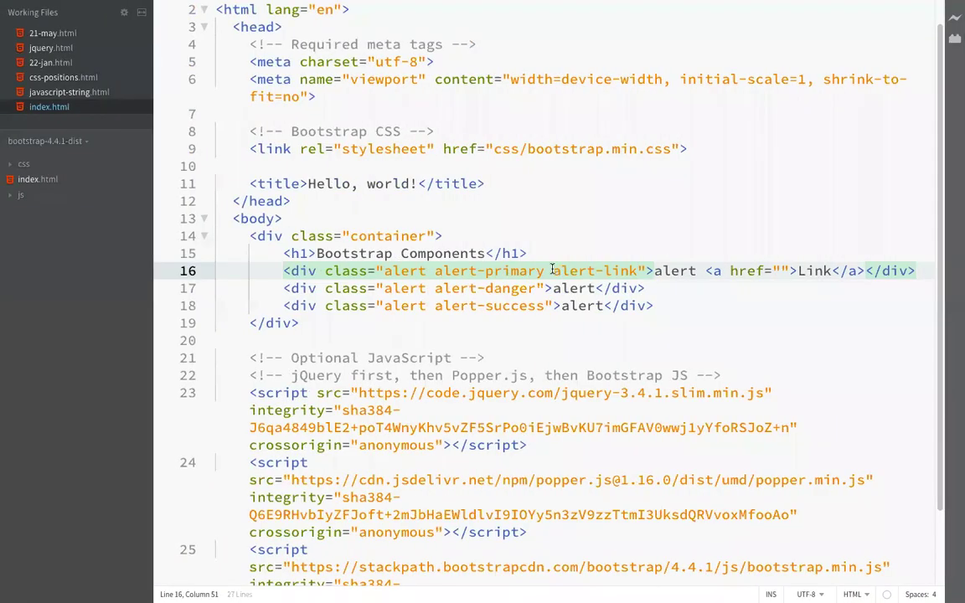
left_click_drag(551, 270, 633, 270)
key("BackSpace")
left_click(638, 270)
type("c")
key("Return")
type("al")
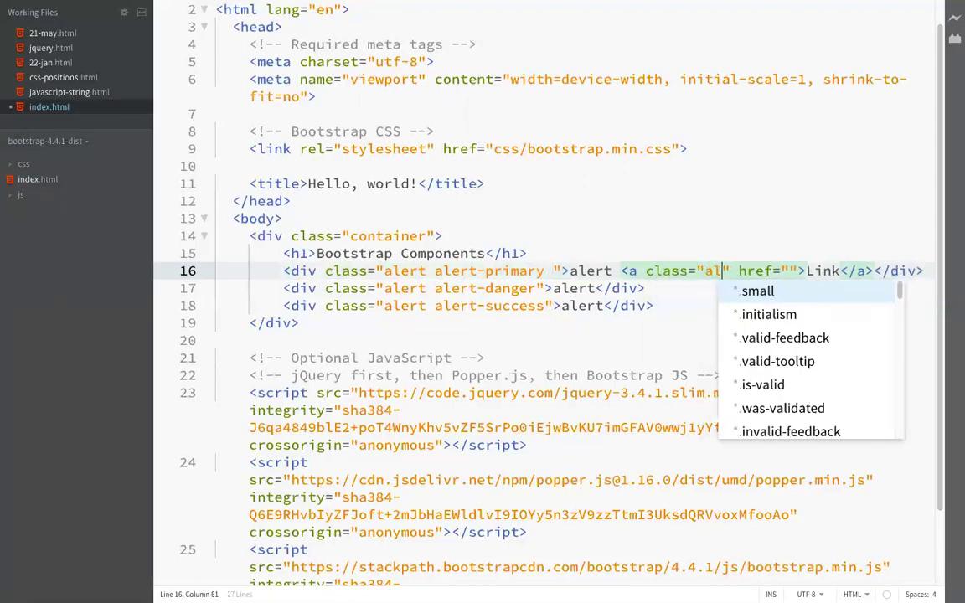
type("ert-link")
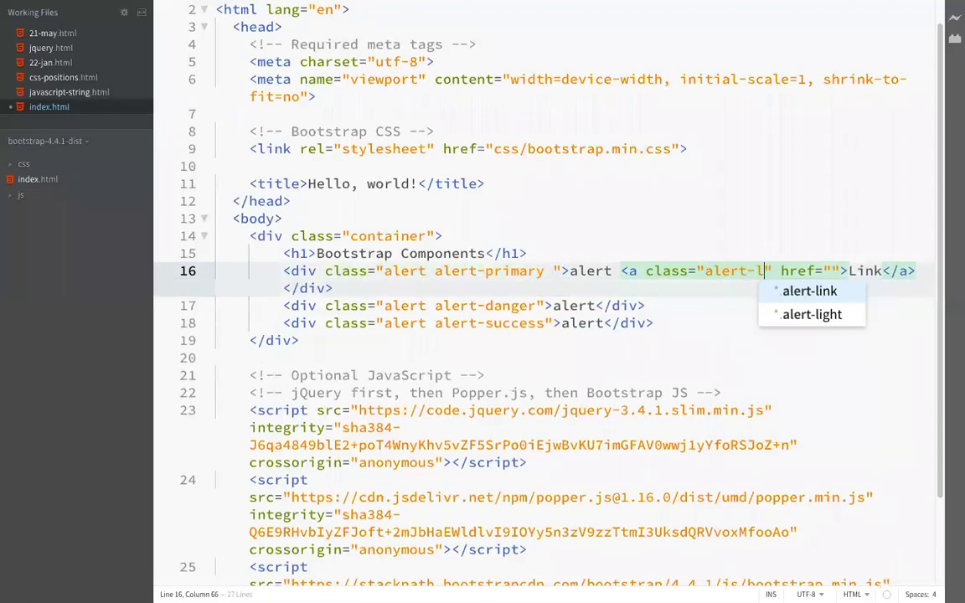
key("super+Tab")
key("super+r")
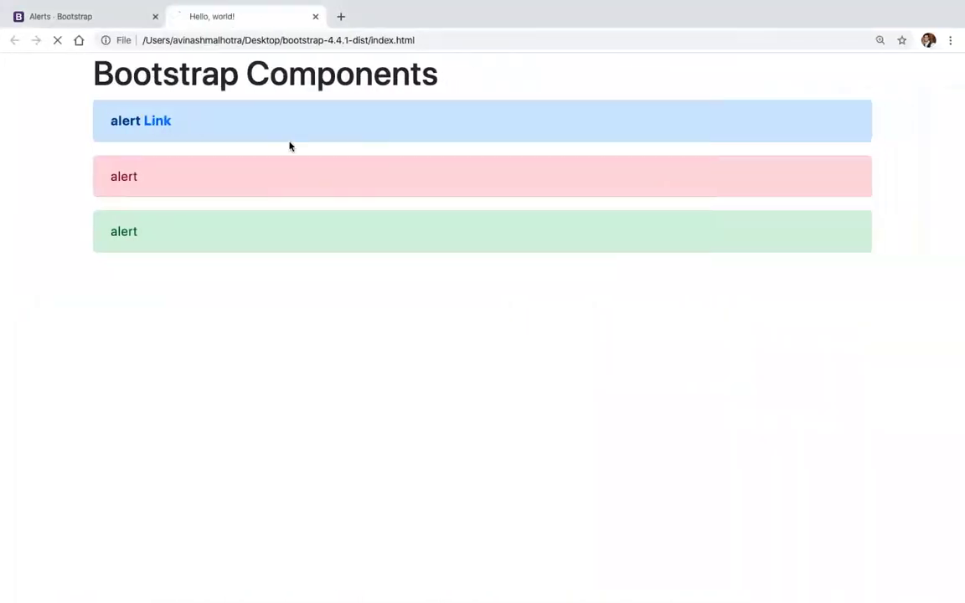
Look at the Additional content section of the Bootstrap Alerts documentation.
left_click(120, 18)
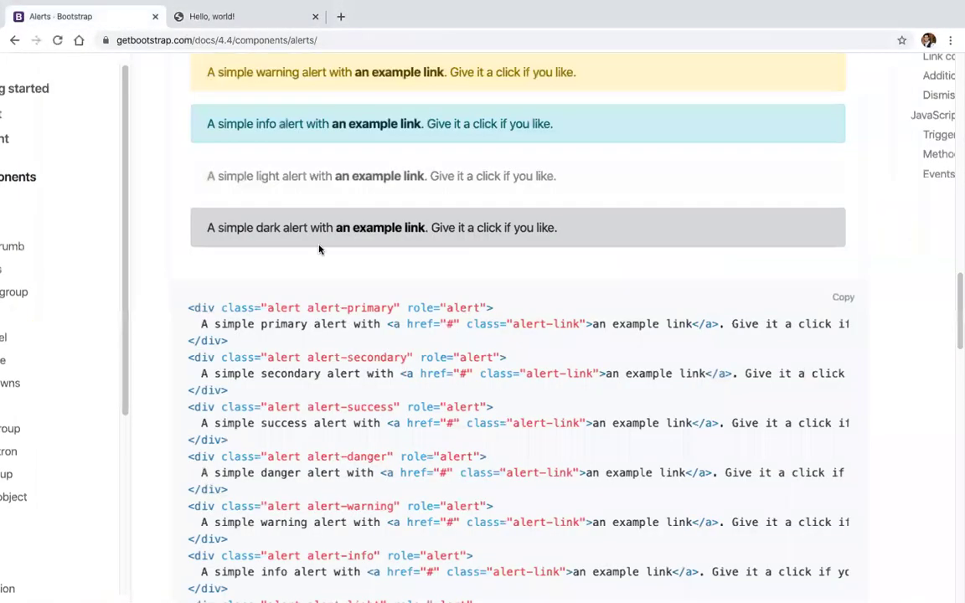
scroll(318, 249, "down", 3)
scroll(315, 248, "down", 6)
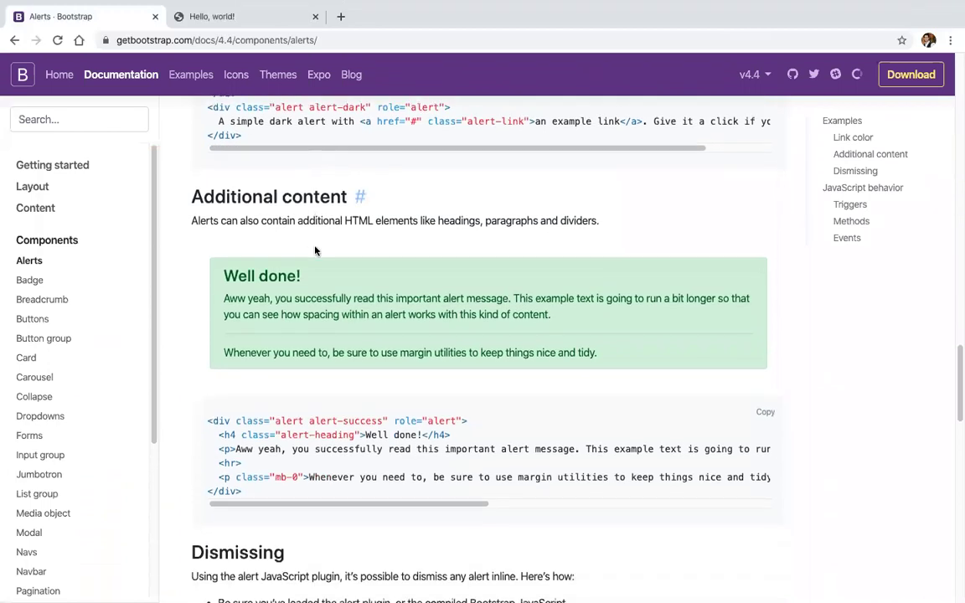
Read the Additional content and Dismissing sections of the Bootstrap Alerts documentation.
scroll(318, 202, "down", 1)
scroll(318, 201, "down", 1)
scroll(294, 294, "up", 1)
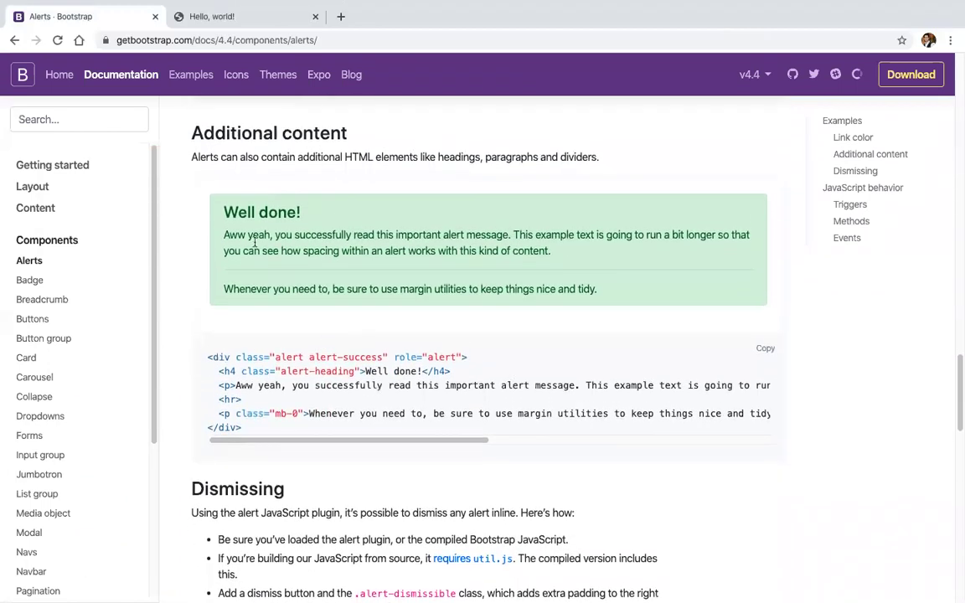
left_click_drag(204, 194, 368, 259)
left_click(364, 260)
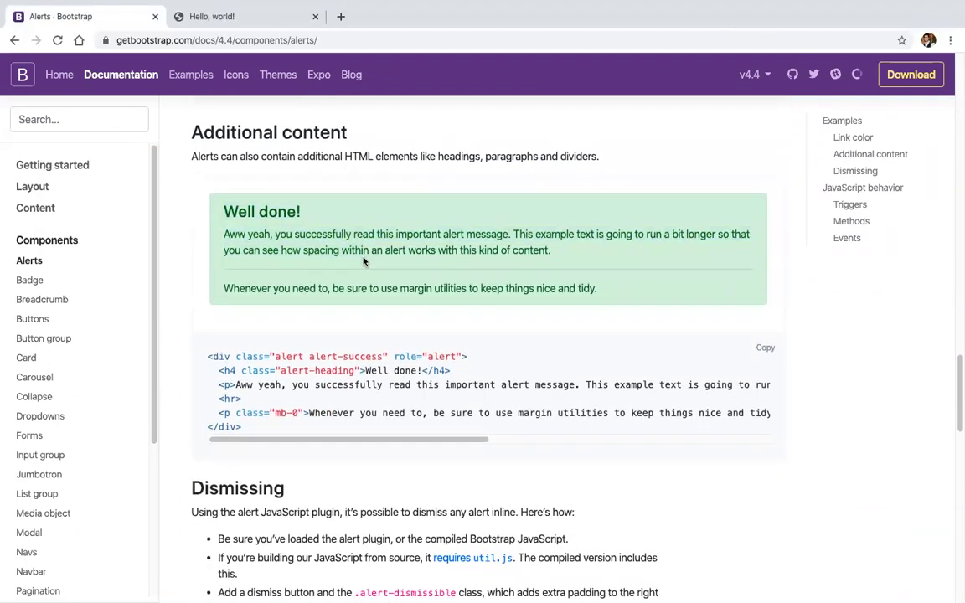
scroll(255, 278, "down", 2)
scroll(265, 196, "down", 5)
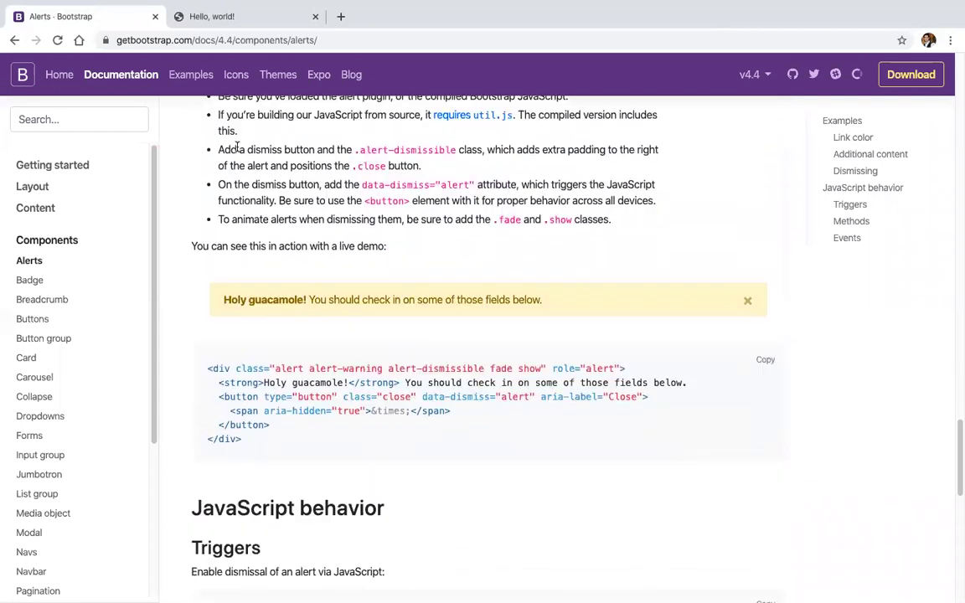
scroll(238, 148, "down", 1)
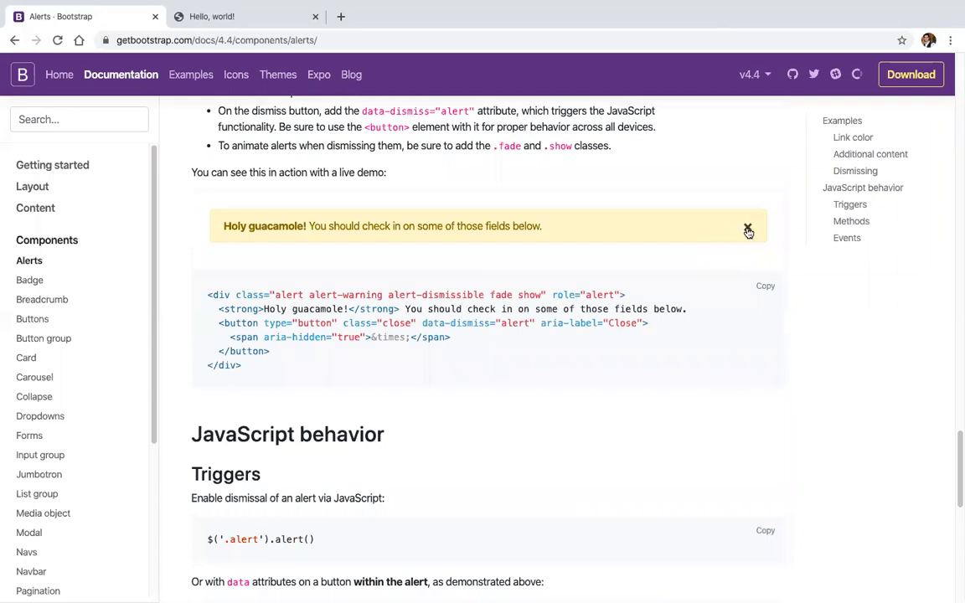
Copy the dismissible warning alert example from the documentation and paste it on a new line below the success alert in index.html.
left_click(765, 286)
key("ctrl+Left")
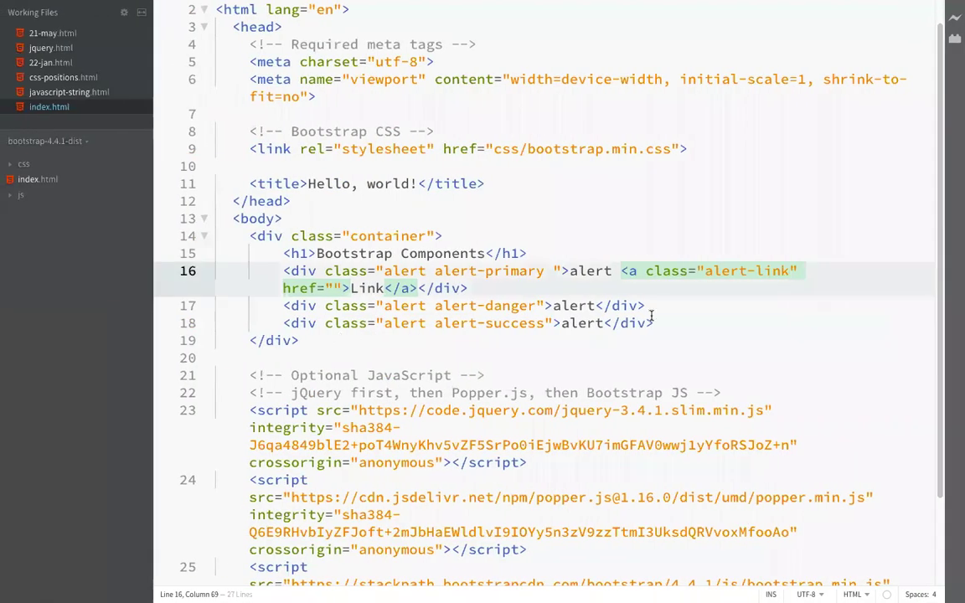
left_click(654, 323)
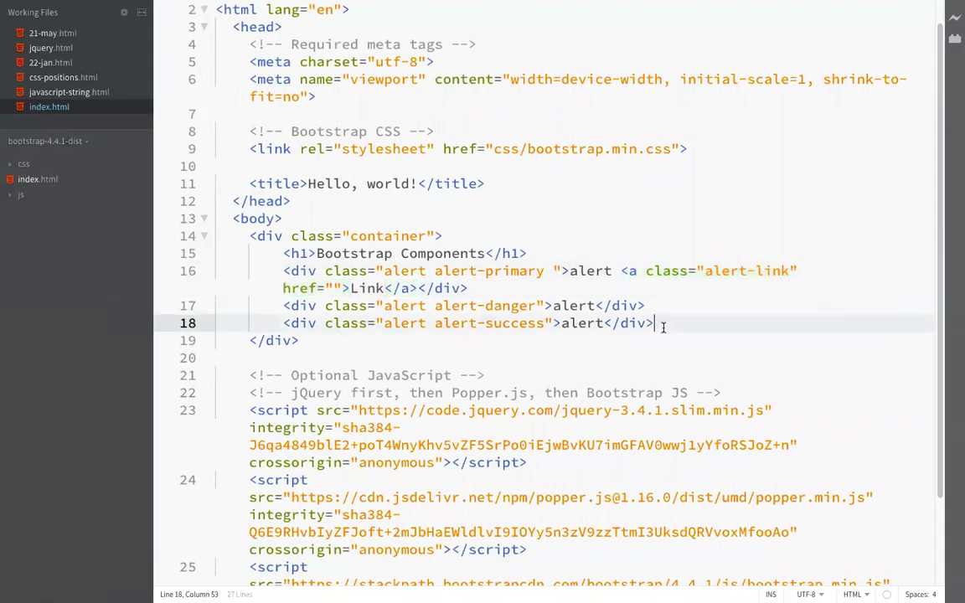
key("Return")
key("ctrl+v")
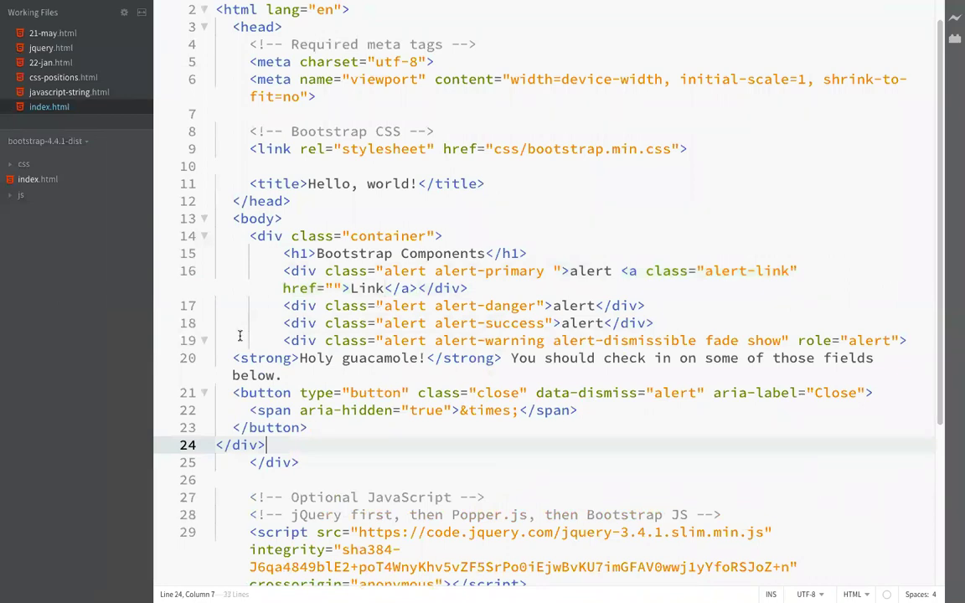
Review the jQuery, Popper.js and Bootstrap JS script tags near the end of index.html's body.
scroll(239, 335, "down", 5)
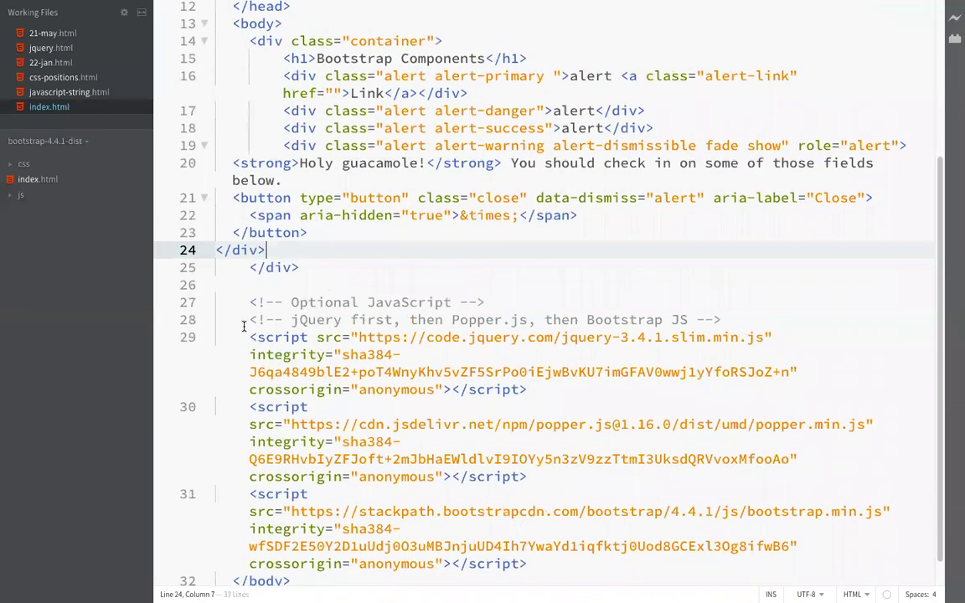
left_click_drag(241, 320, 528, 563)
key("ctrl+Left")
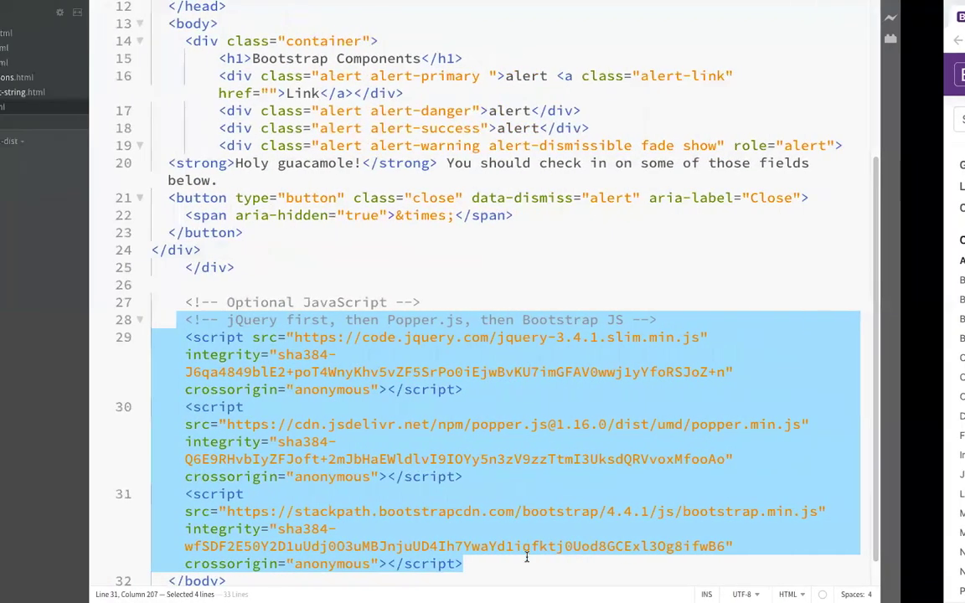
key("ctrl+Right")
key("ctrl+Right")
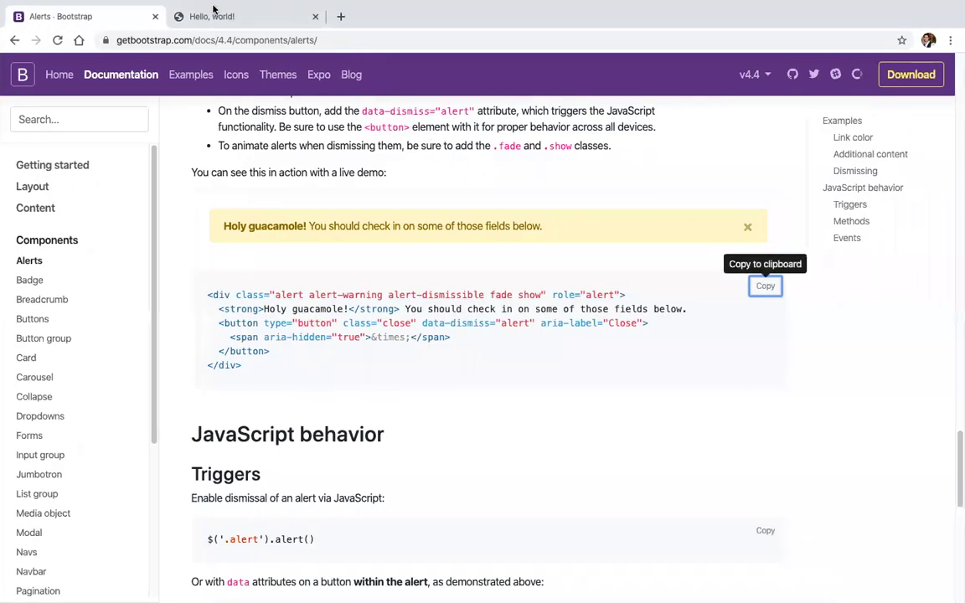
Reload the demo page in the browser and inspect its script files among the network requests in the developer tools.
left_click(213, 10)
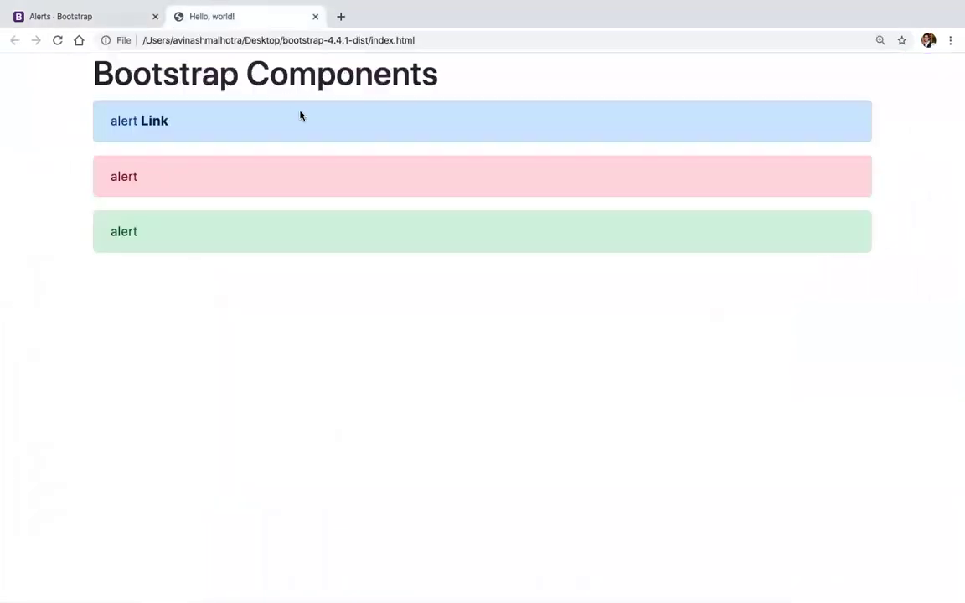
key("super+r")
key("super+alt+j")
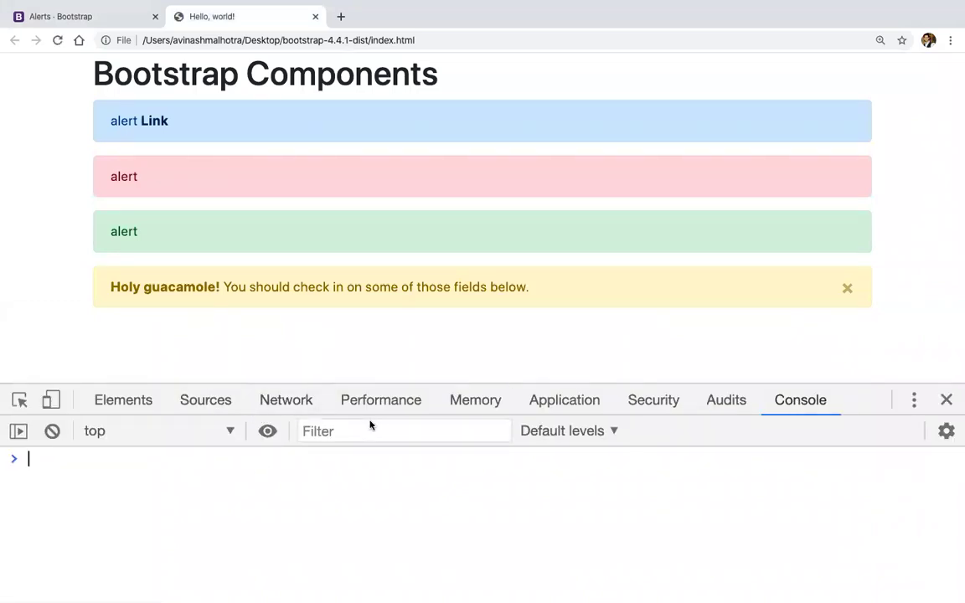
left_click(285, 400)
scroll(258, 518, "down", 2)
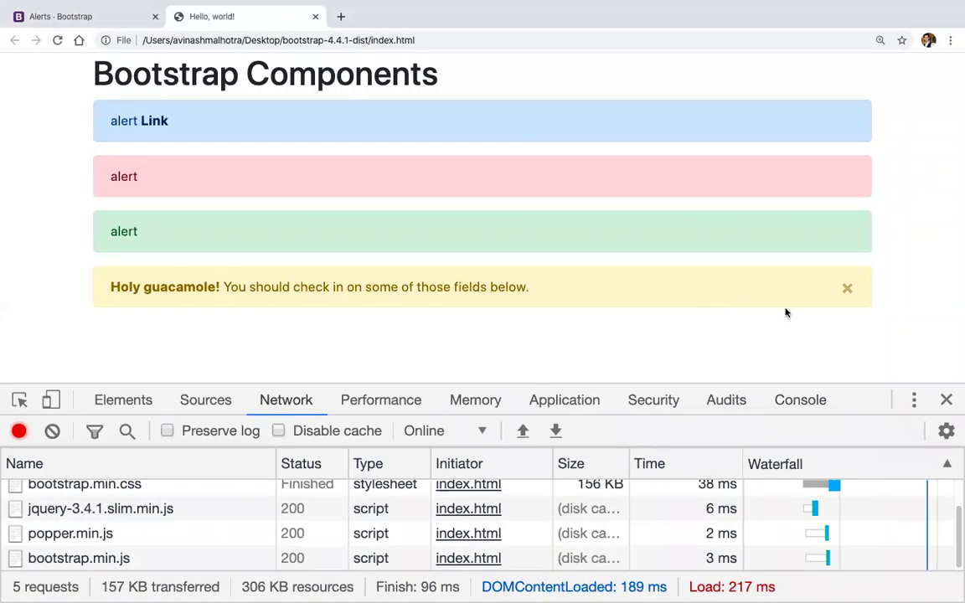
Test the warning alert's close button, reload the page and close the developer tools.
left_click(848, 289)
key("super+r")
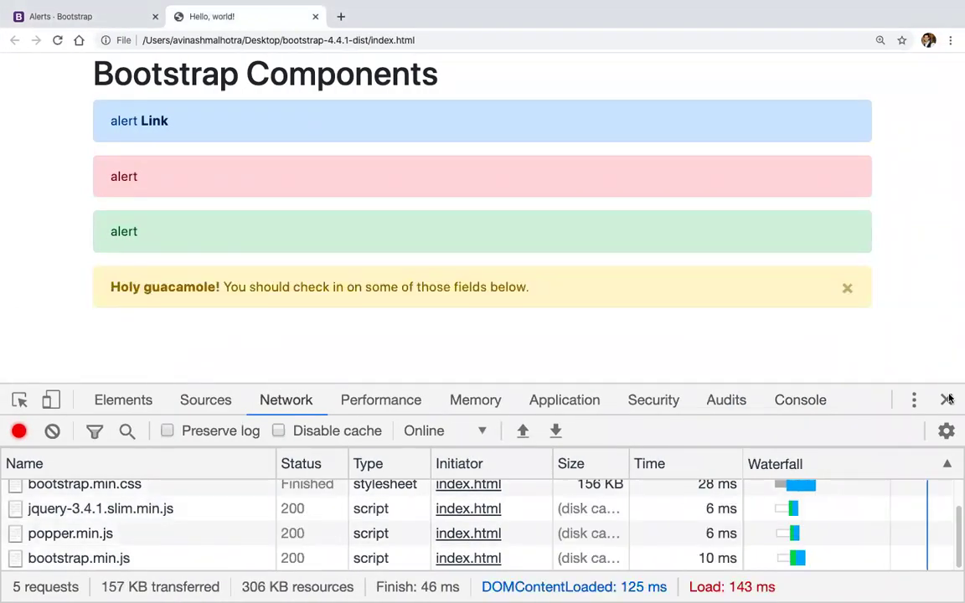
left_click(946, 400)
Try deleting the three script tags from index.html and test the warning alert's close button with the console open.
scroll(446, 378, "down", 2)
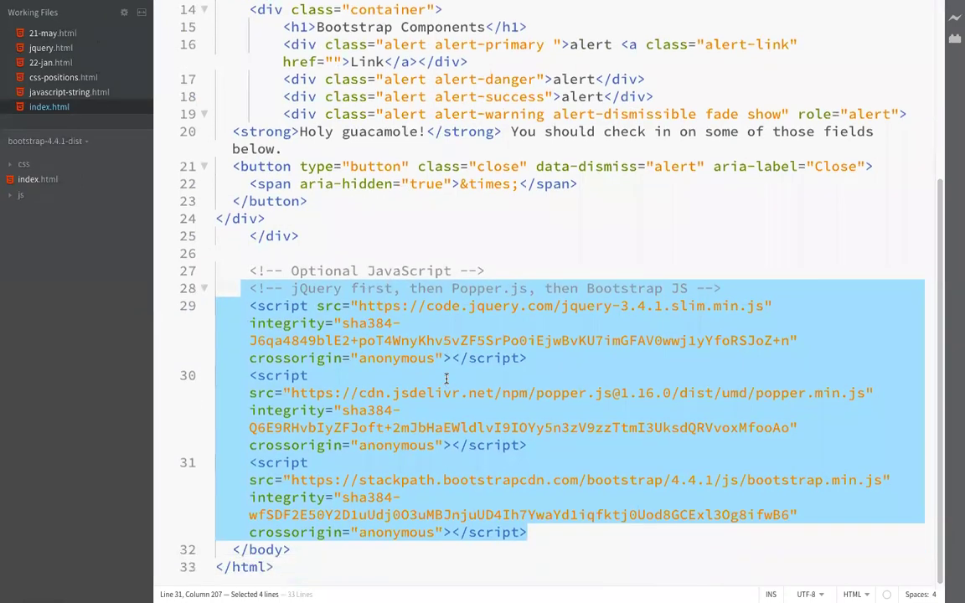
key("BackSpace")
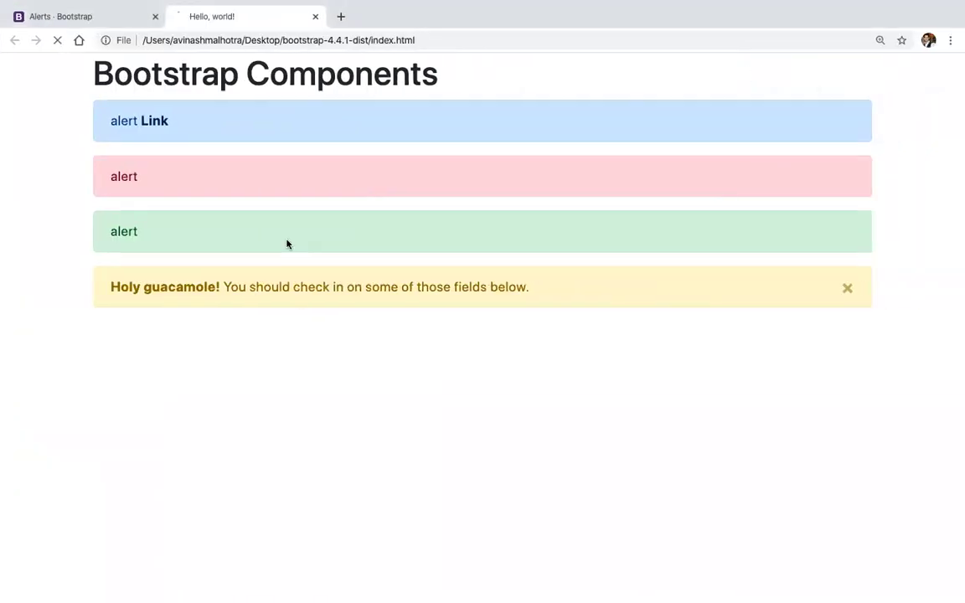
key("super+alt+j")
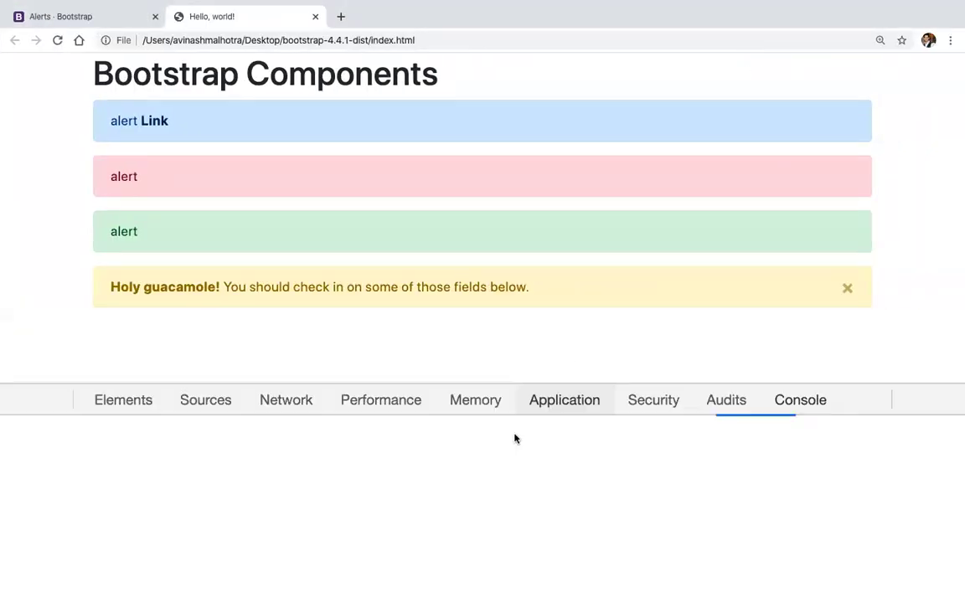
left_click(846, 289)
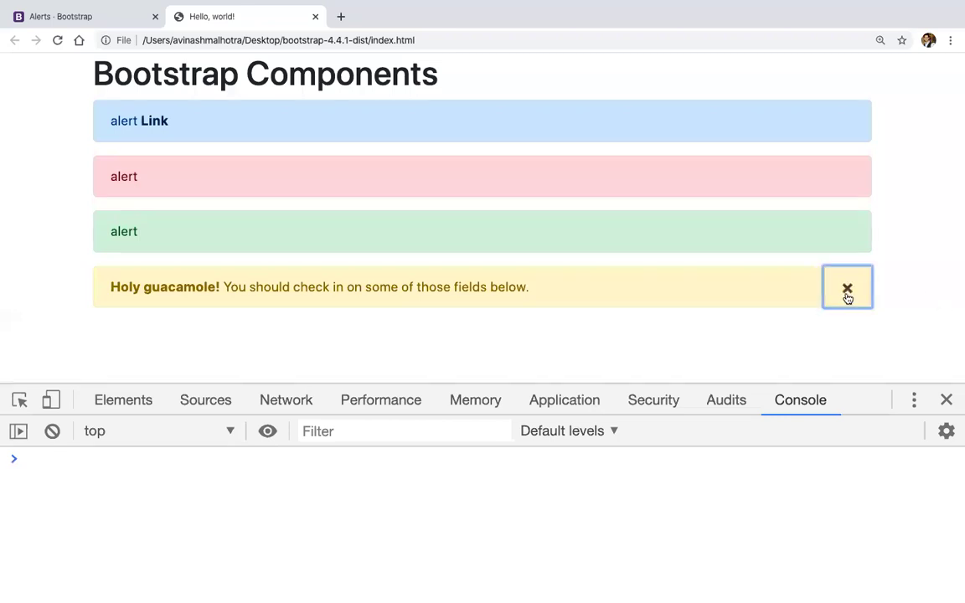
Undo the deletion of the script tags and test the warning alert's close button in the browser again.
key("super+z")
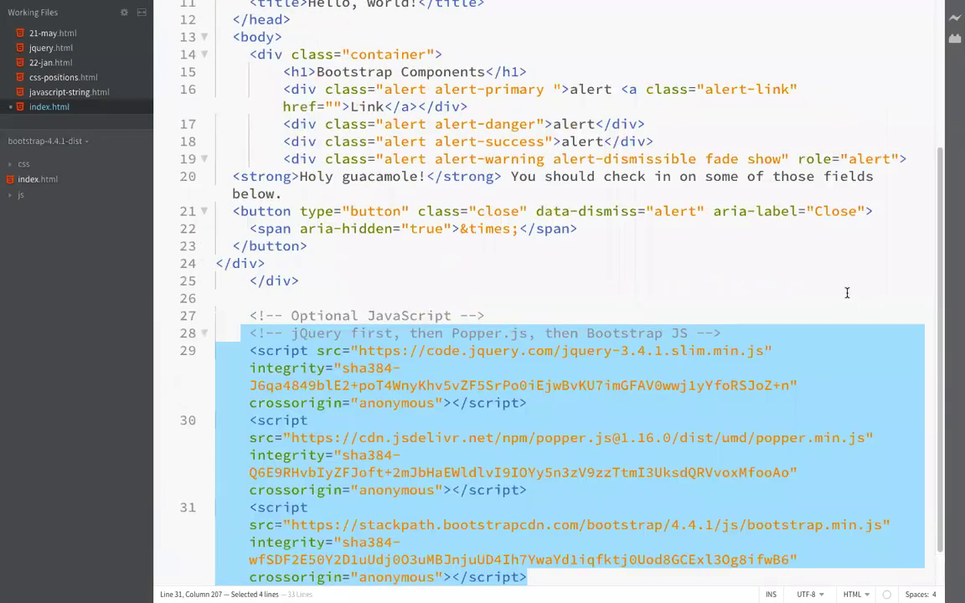
scroll(709, 289, "down", 1)
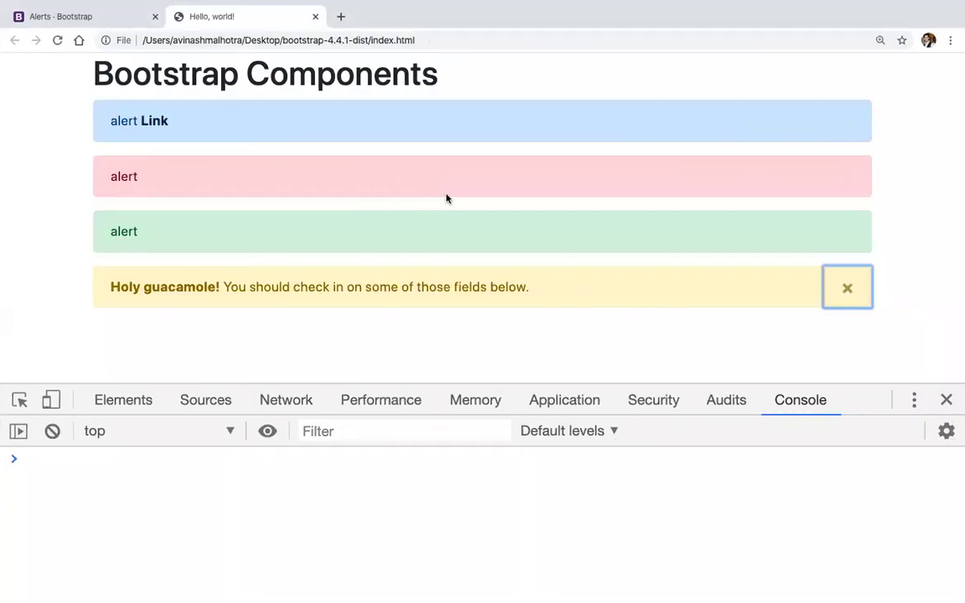
left_click(847, 288)
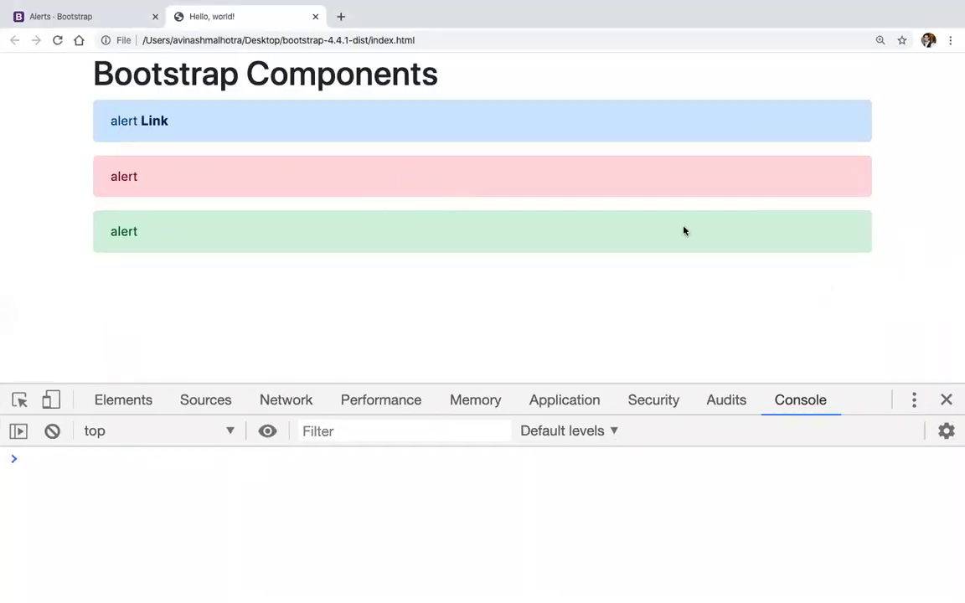
Look through the JavaScript behavior sections of the Alerts documentation, and open the Badge page at its Example section.
left_click(92, 16)
scroll(315, 218, "down", 1)
scroll(484, 359, "down", 2)
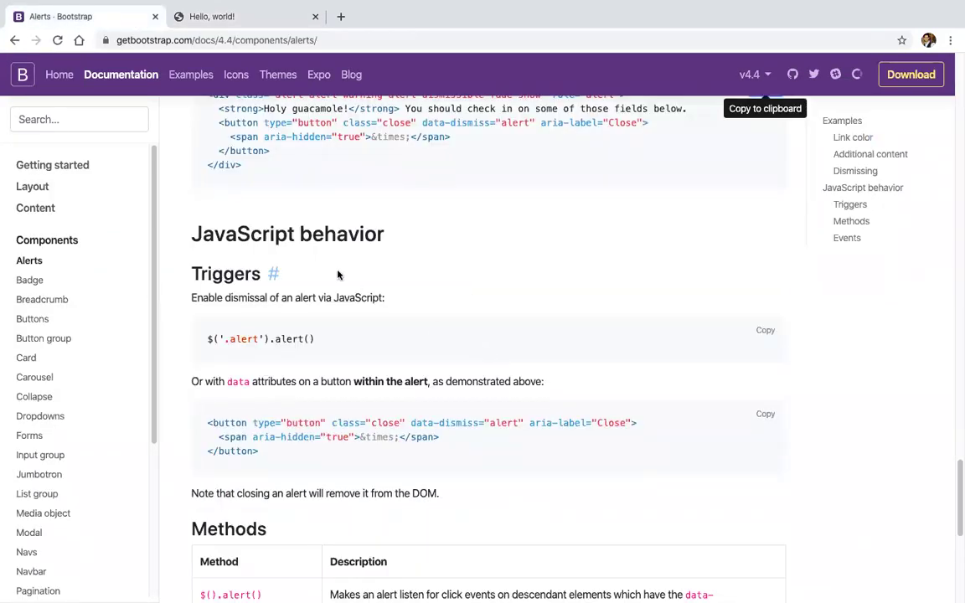
scroll(286, 215, "down", 3)
scroll(285, 214, "down", 3)
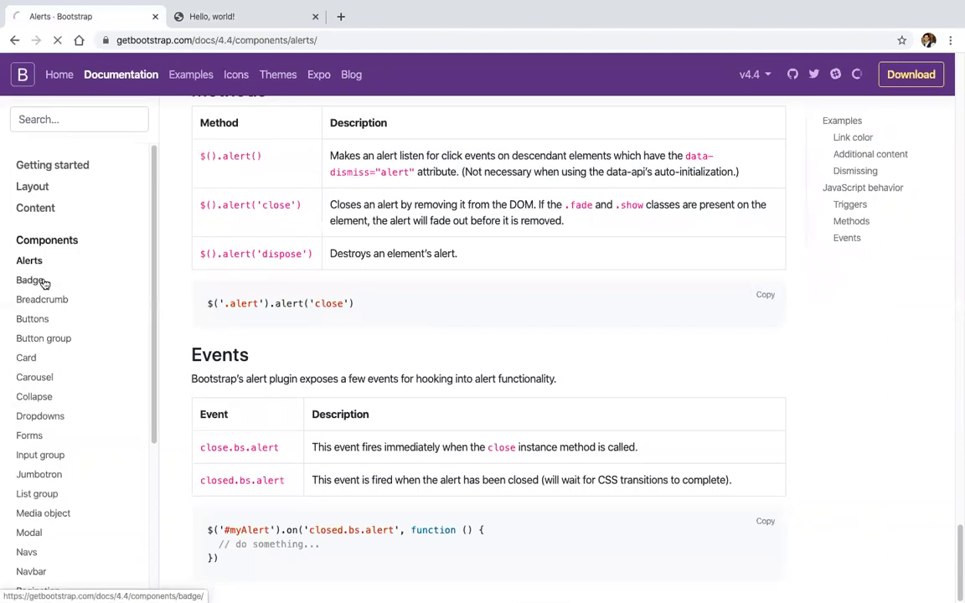
scroll(365, 329, "down", 2)
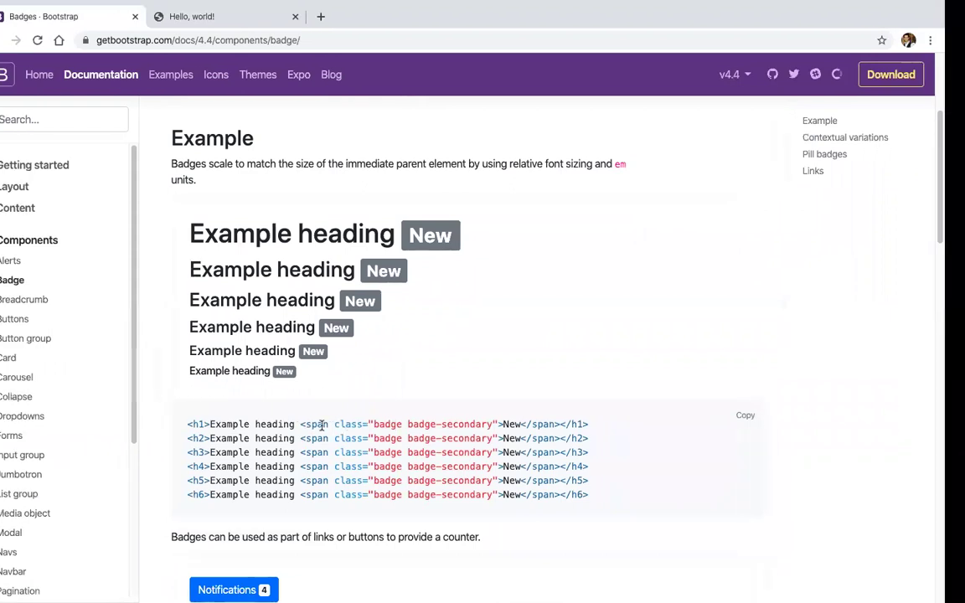
Wrap the word Components in the h1 heading of index.html in a span with class="badge".
key("super+Tab")
scroll(455, 262, "up", 4)
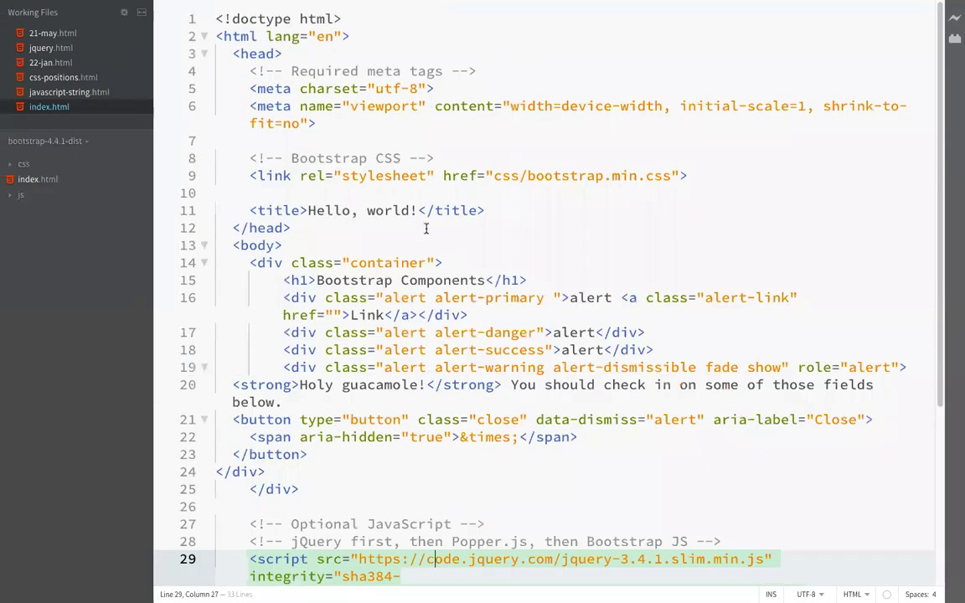
double_click(391, 209)
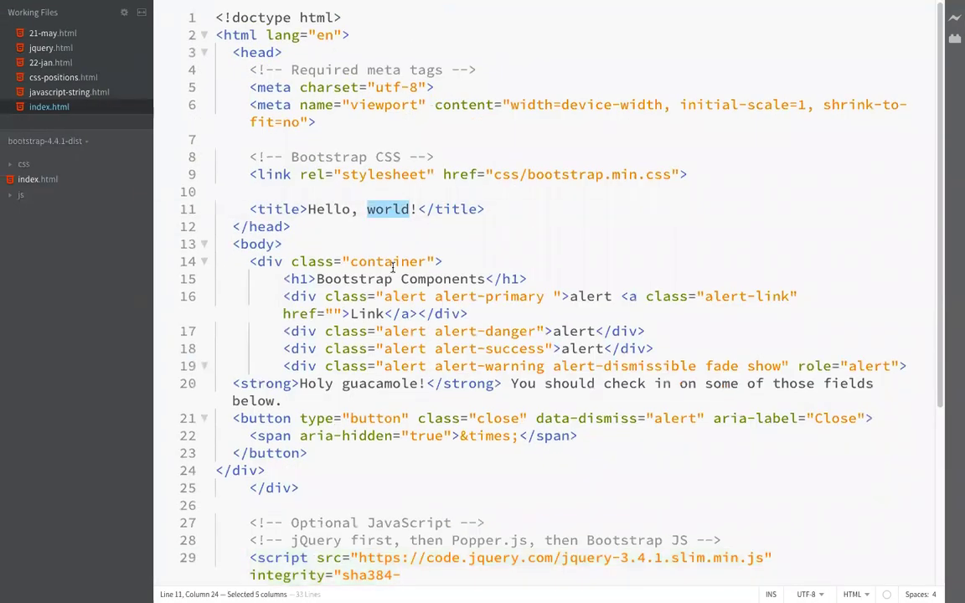
double_click(431, 279)
key("BackSpace")
type("span")
key("Tab")
type("class=\"ba")
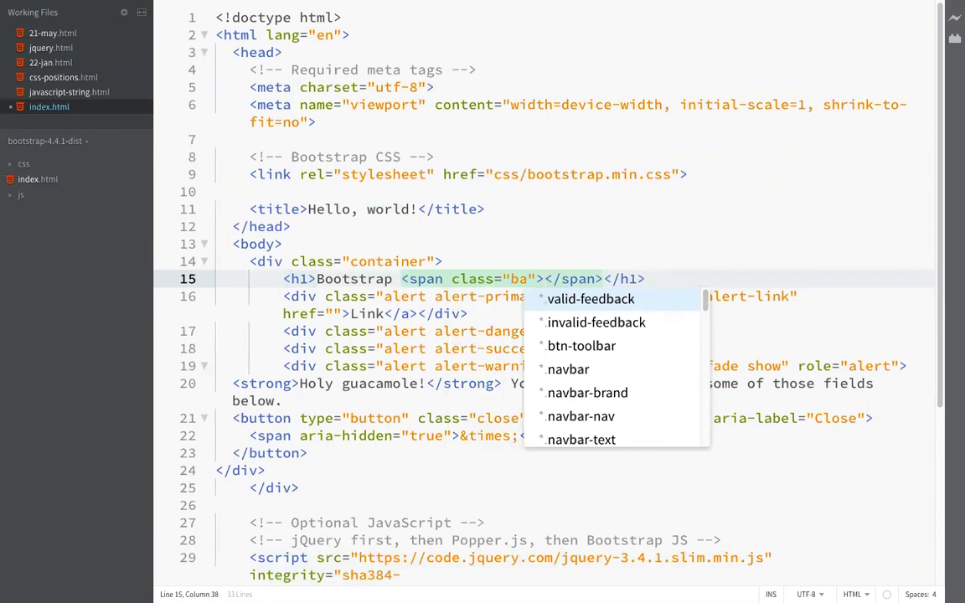
type("dge")
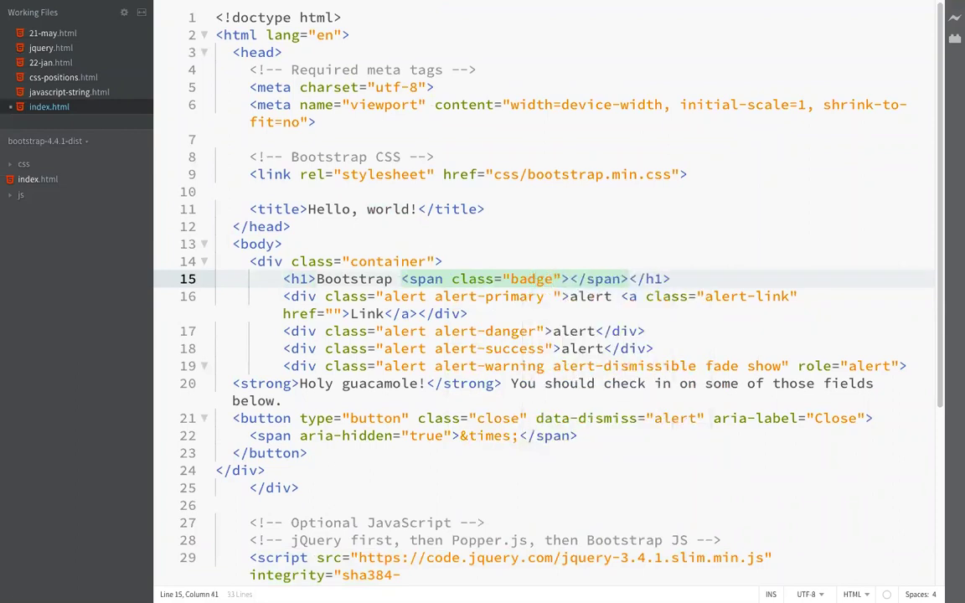
key("Right")
type("Components")
Reload the demo page to check the Components badge, and compare it with the Badge documentation's example code.
key("ctrl+Right")
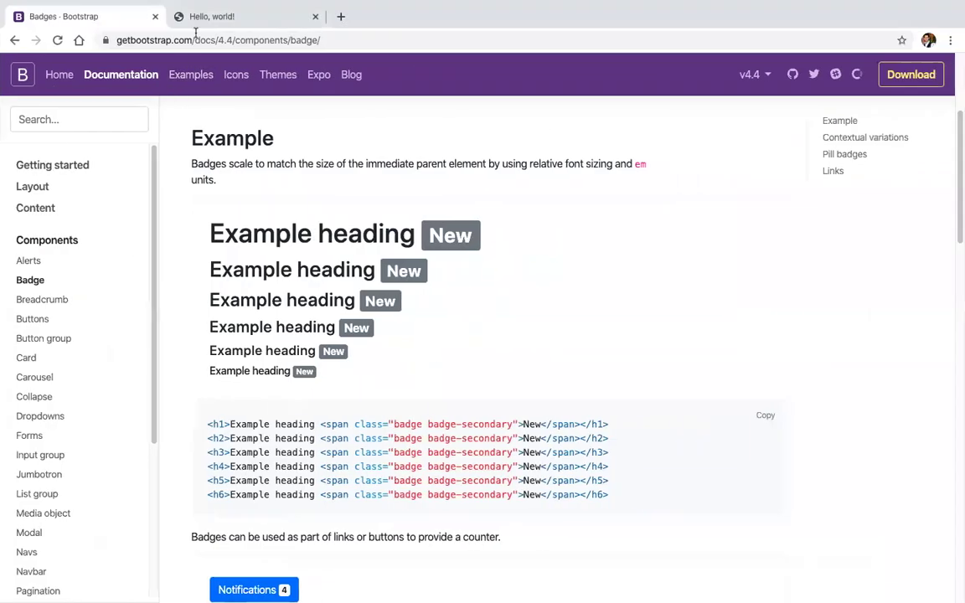
left_click(203, 25)
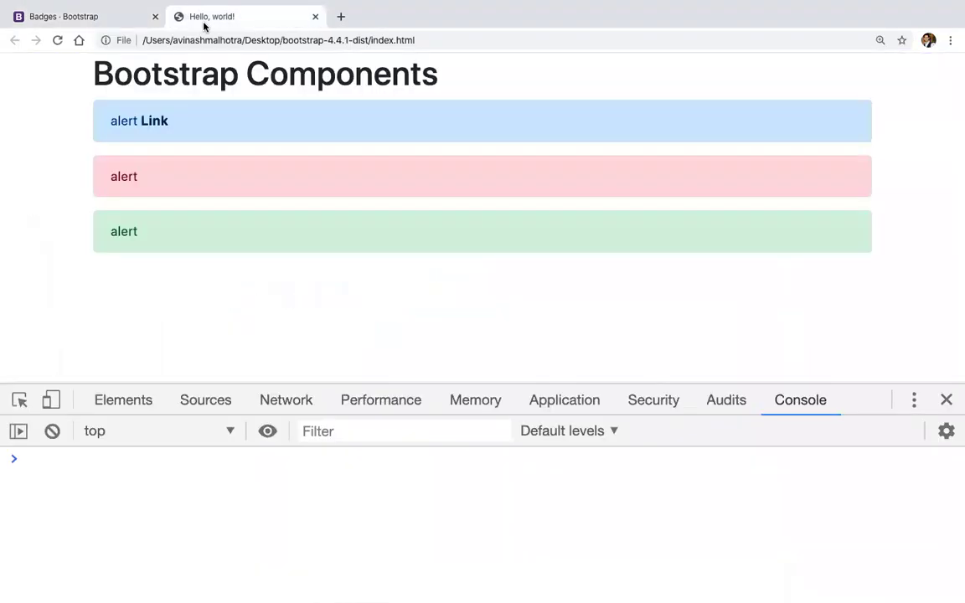
key("super+r")
left_click_drag(255, 77, 358, 79)
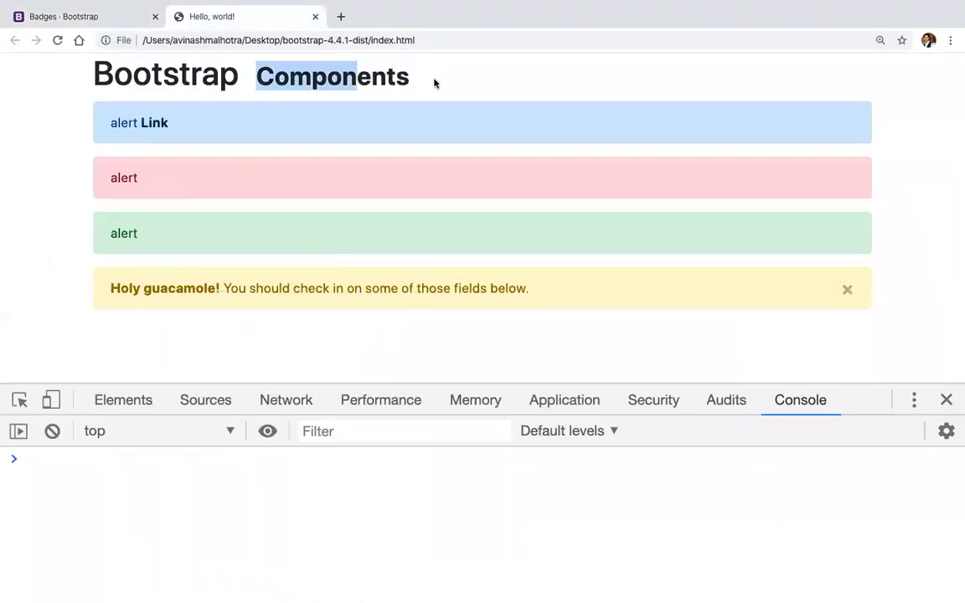
left_click(94, 16)
scroll(323, 373, "down", 3)
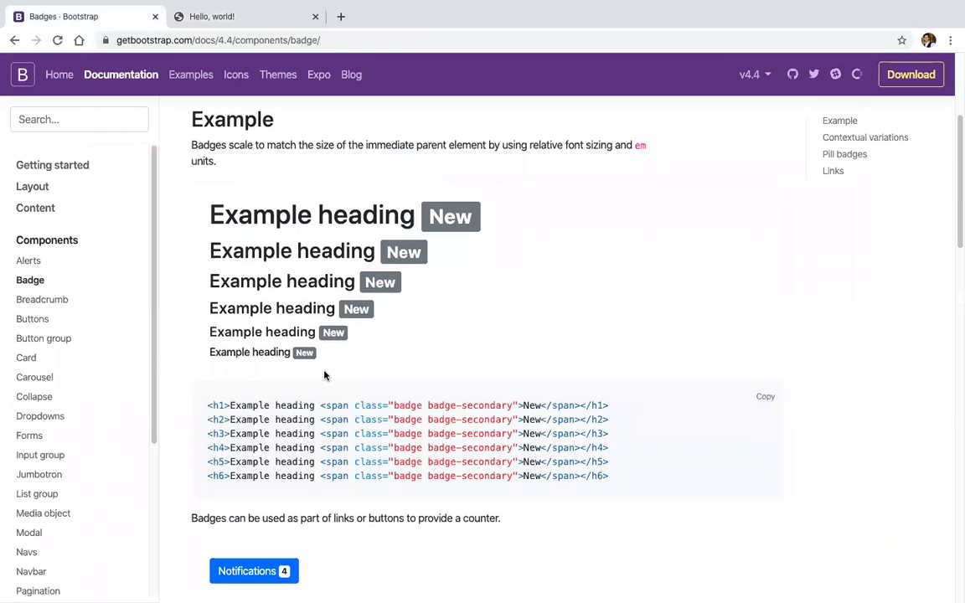
Add a contextual badge color class beginning with badge-s to the Components span and return to the browser.
key("ctrl+Left")
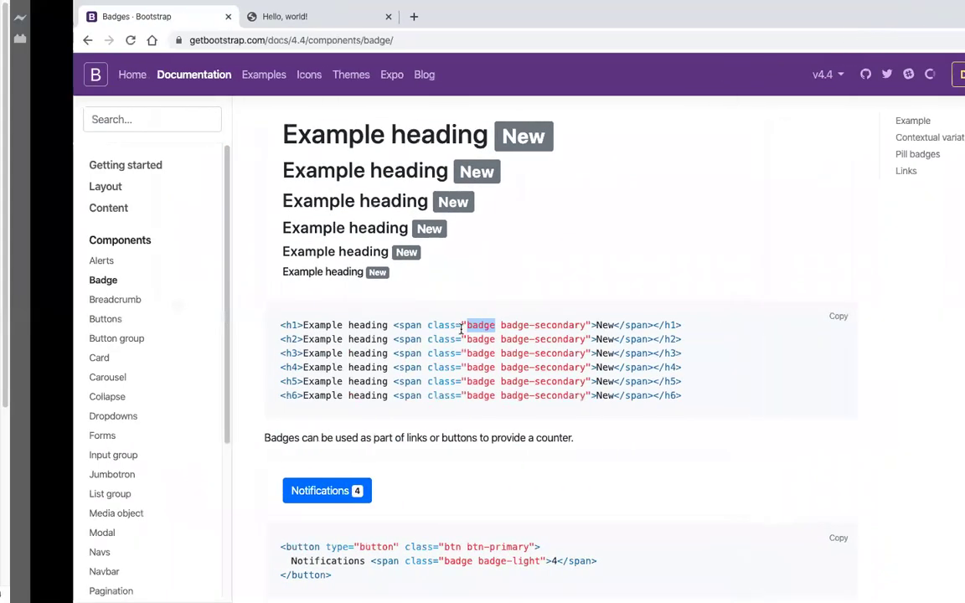
type("badge-\">Components")
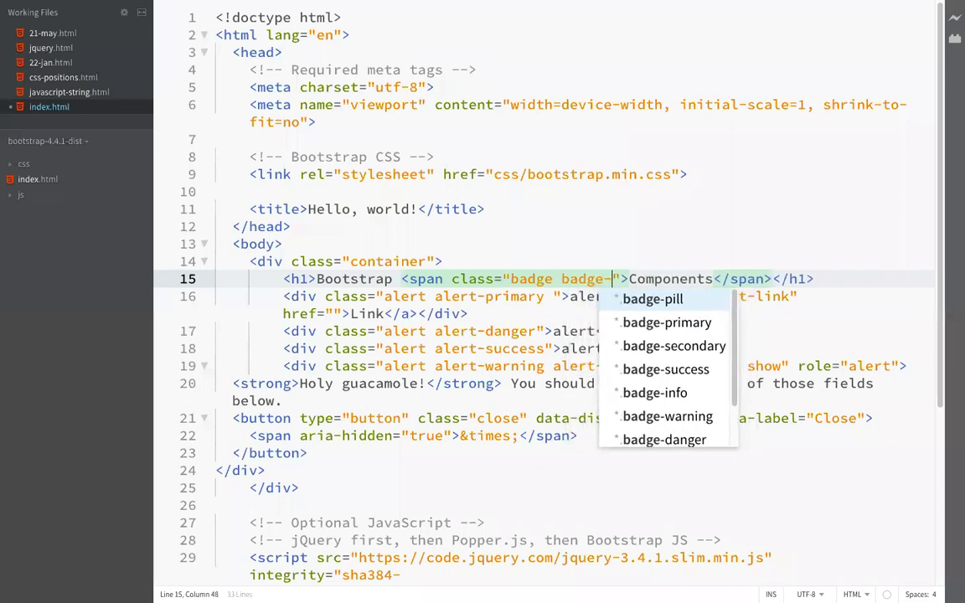
type("s")
key("Return")
key("ctrl+Right")
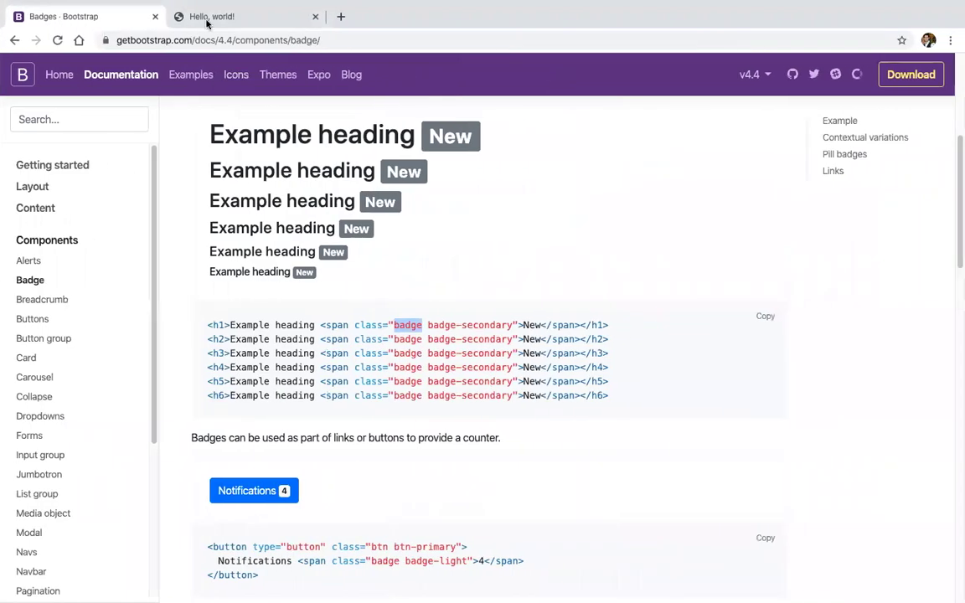
Reload the demo page to check the Components badge color, and glance back at its span markup in index.html.
left_click(194, 20)
key("super+r")
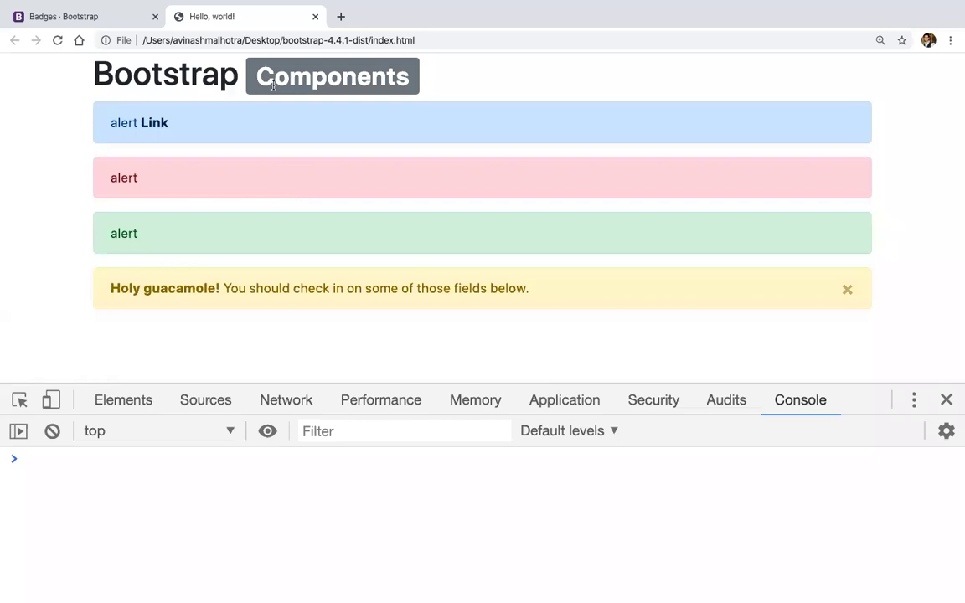
key("ctrl+Left")
scroll(405, 284, "down", 2)
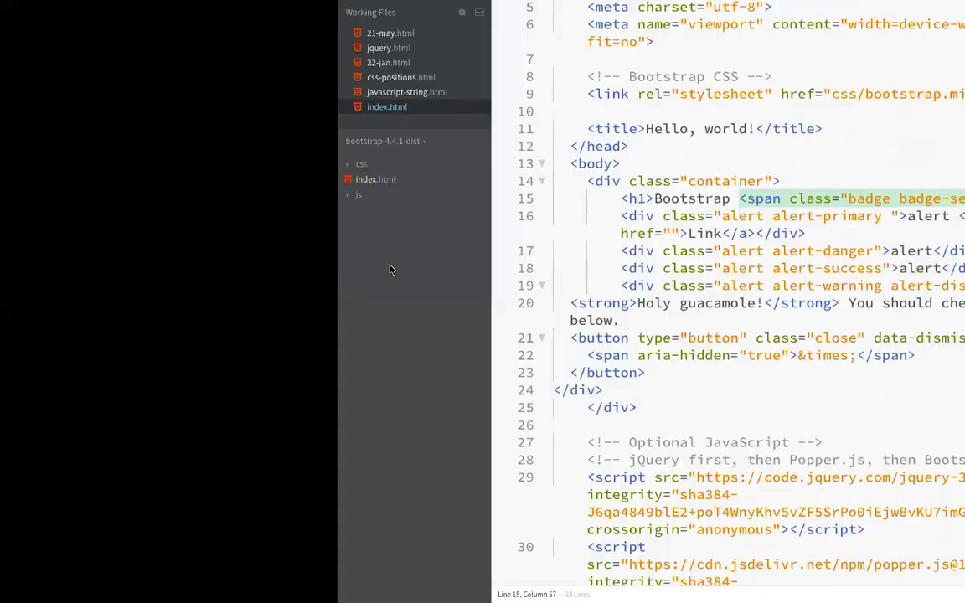
key("ctrl+Right")
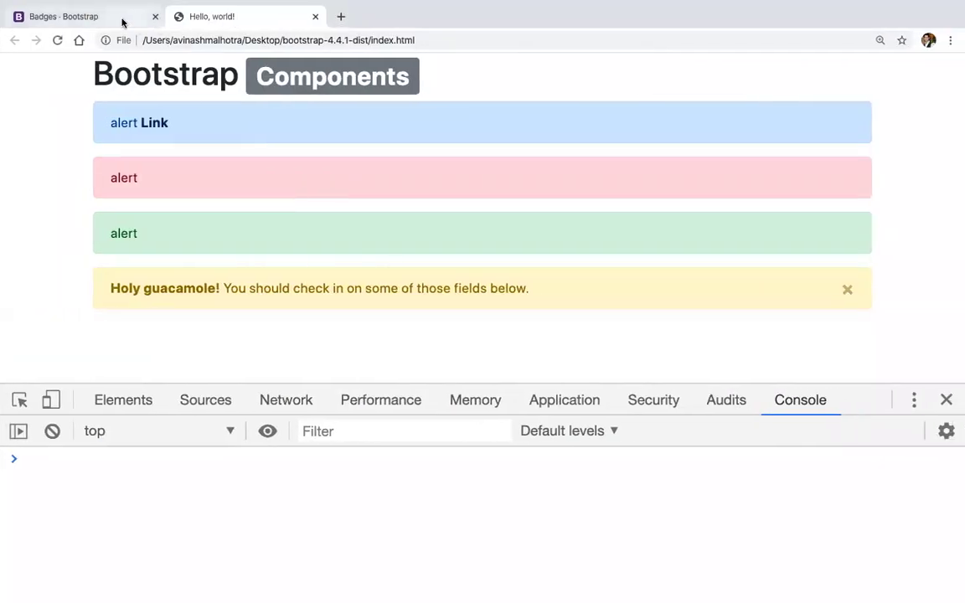
Examine the button counter, Contextual variations and Pill badges sections of the Badge documentation.
left_click(121, 17)
scroll(283, 345, "down", 5)
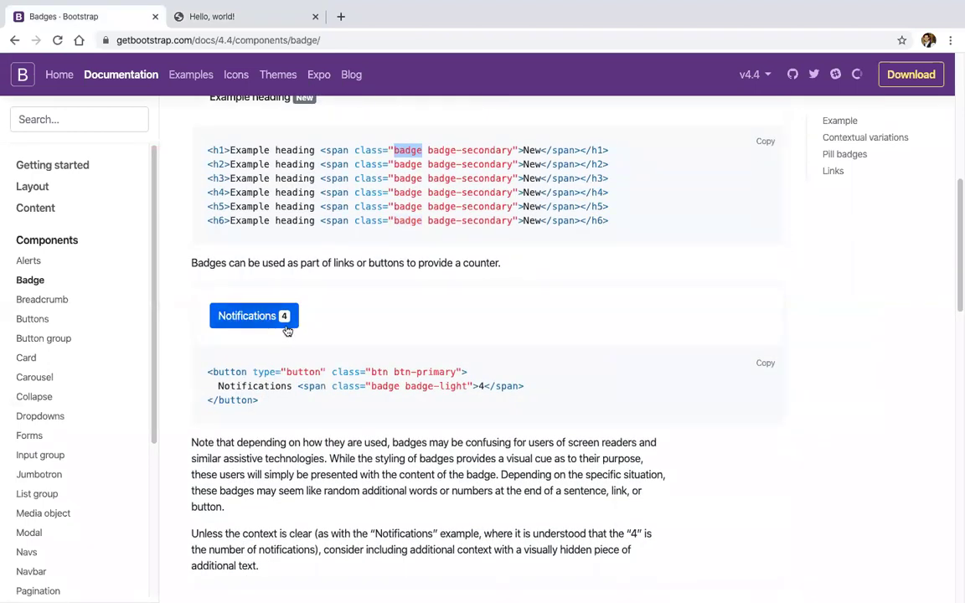
scroll(287, 331, "down", 5)
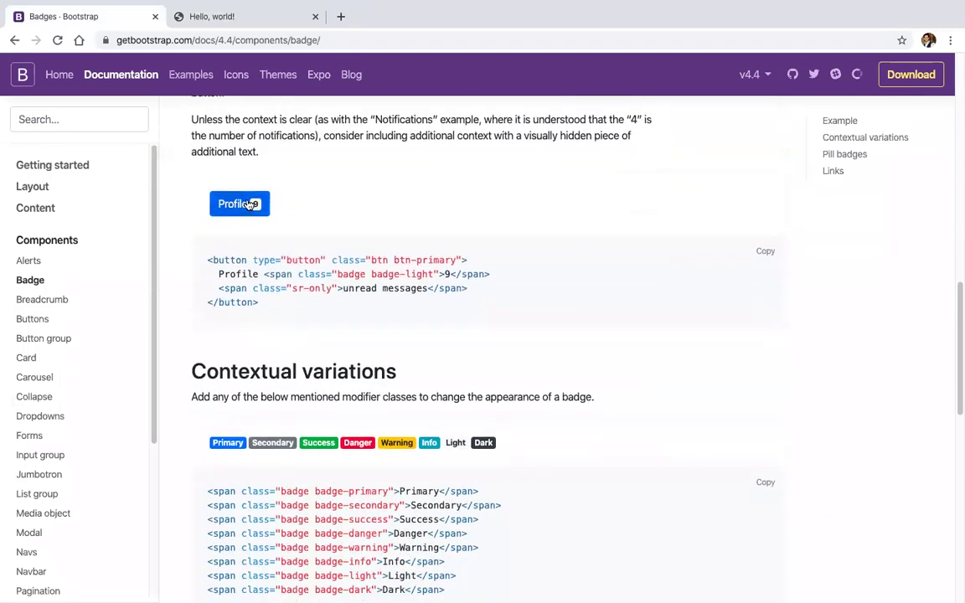
scroll(252, 206, "down", 3)
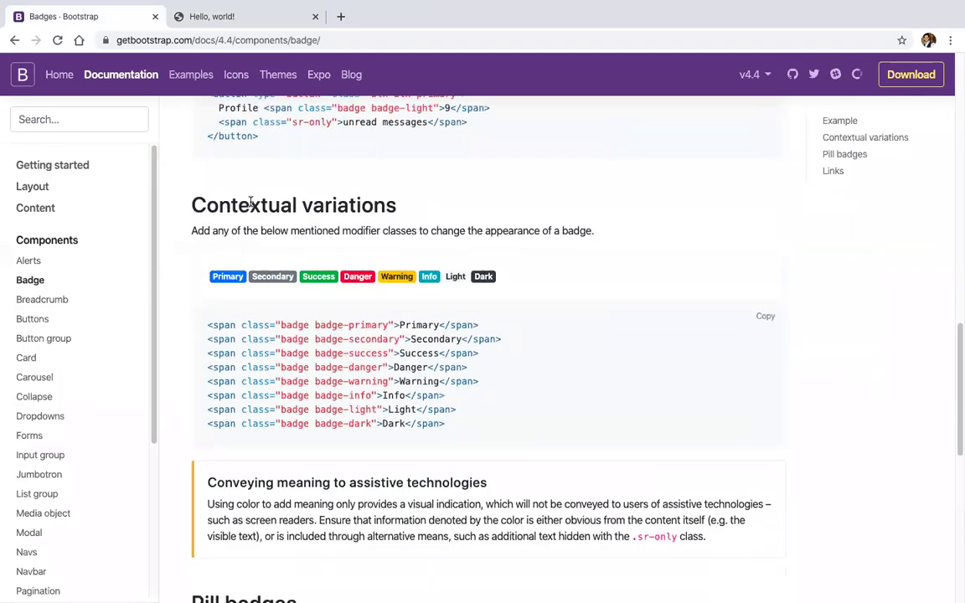
key("ctrl+minus")
key("ctrl+minus")
key("ctrl+minus")
key("ctrl+minus")
key("ctrl+minus")
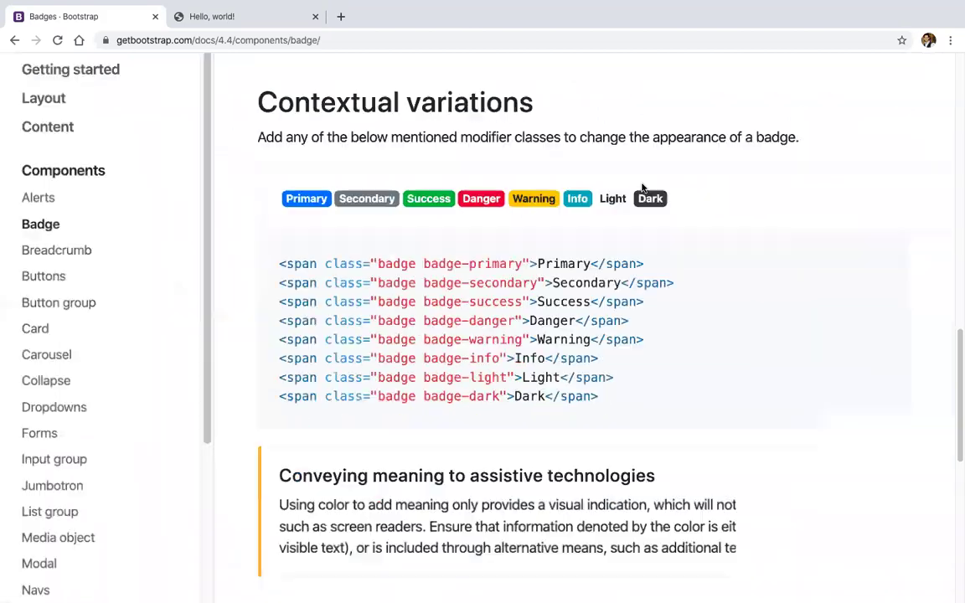
scroll(524, 243, "down", 5)
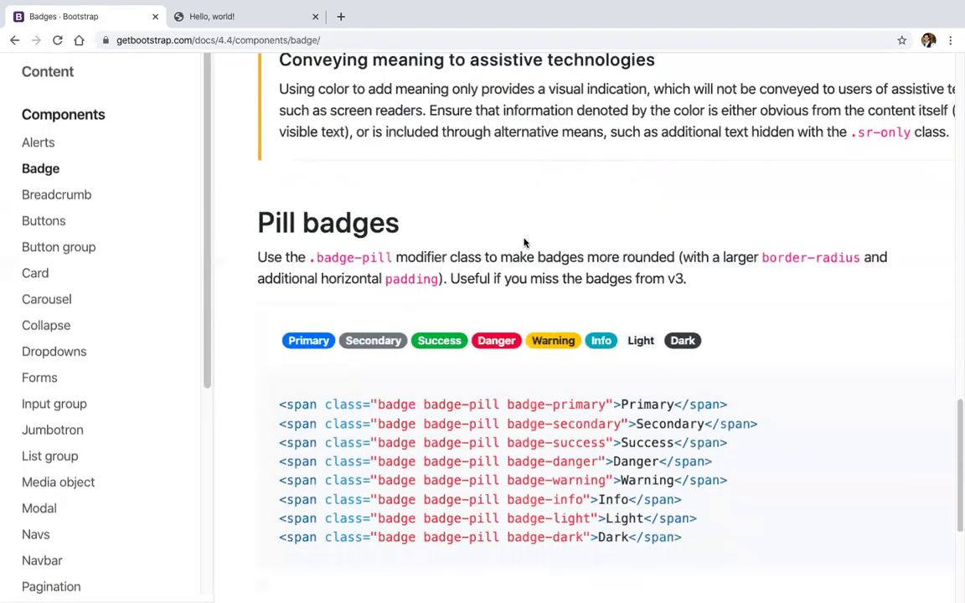
scroll(571, 317, "up", 5)
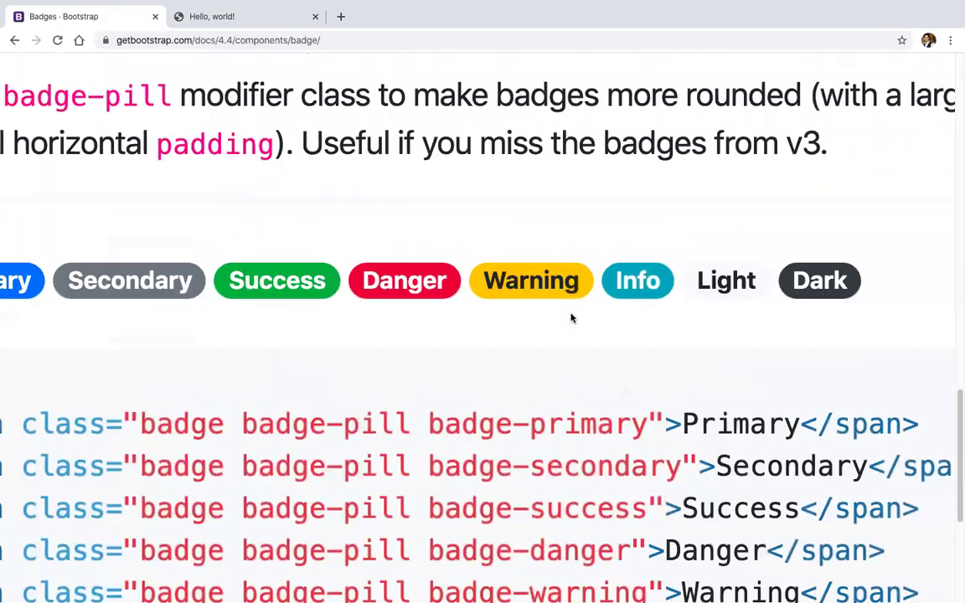
Finish looking over the Badge documentation, open the Breadcrumb page and copy its Example code.
scroll(458, 356, "down", 5)
scroll(457, 360, "down", 5)
scroll(308, 375, "up", 5)
scroll(308, 375, "down", 5)
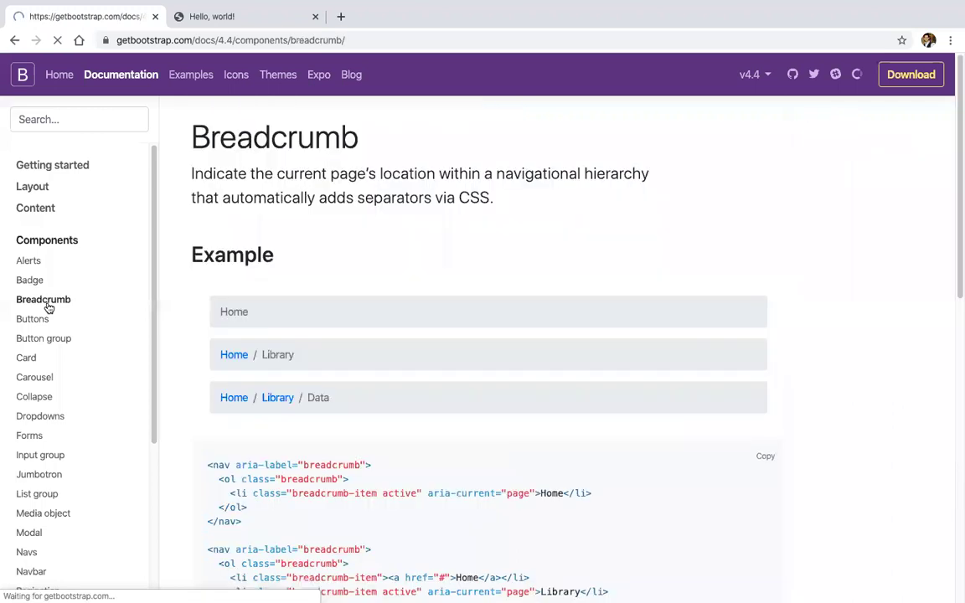
scroll(237, 309, "down", 5)
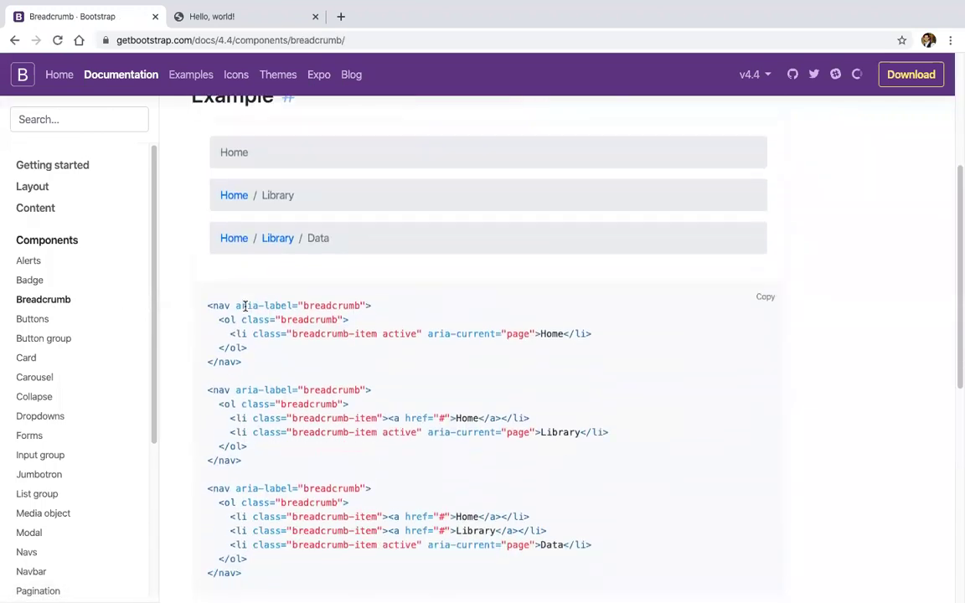
left_click(762, 285)
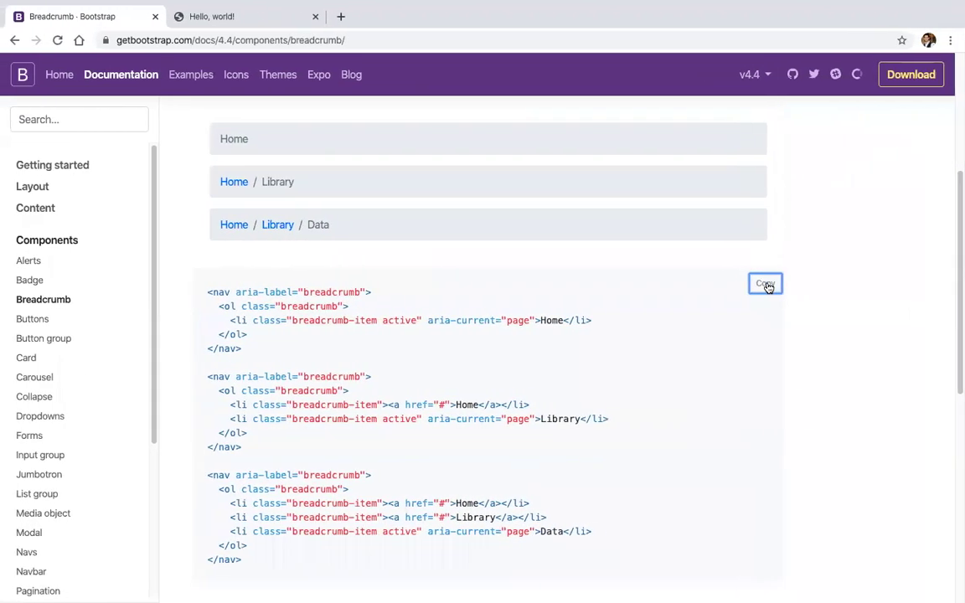
Open tutorial.techaltum.com/javascript.html in a new tab and examine the Home / Web Designing / JavaScript breadcrumb.
key("ctrl+t")
type("tu")
key("Down")
key("Down")
key("Down")
key("Down")
key("Down")
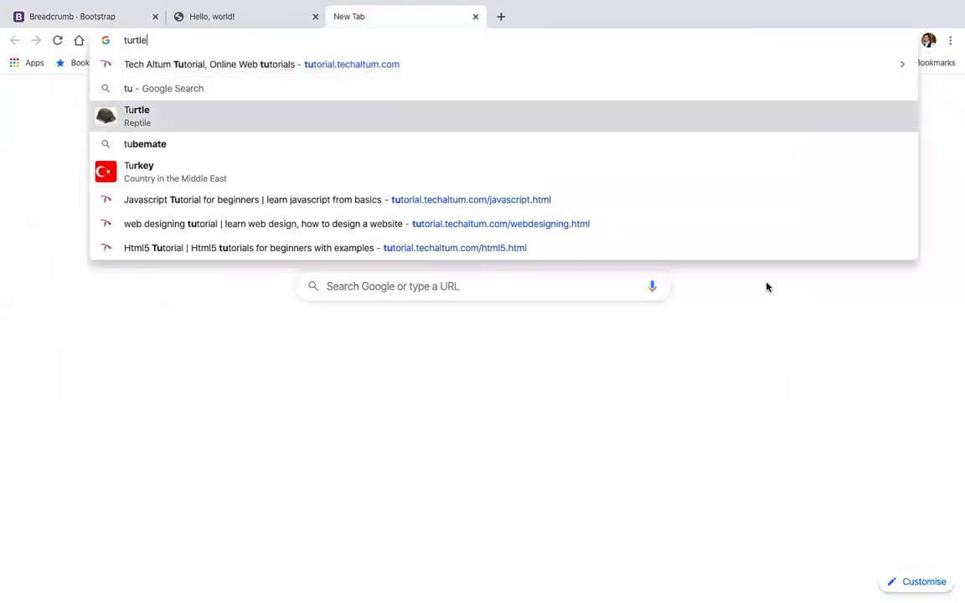
key("Return")
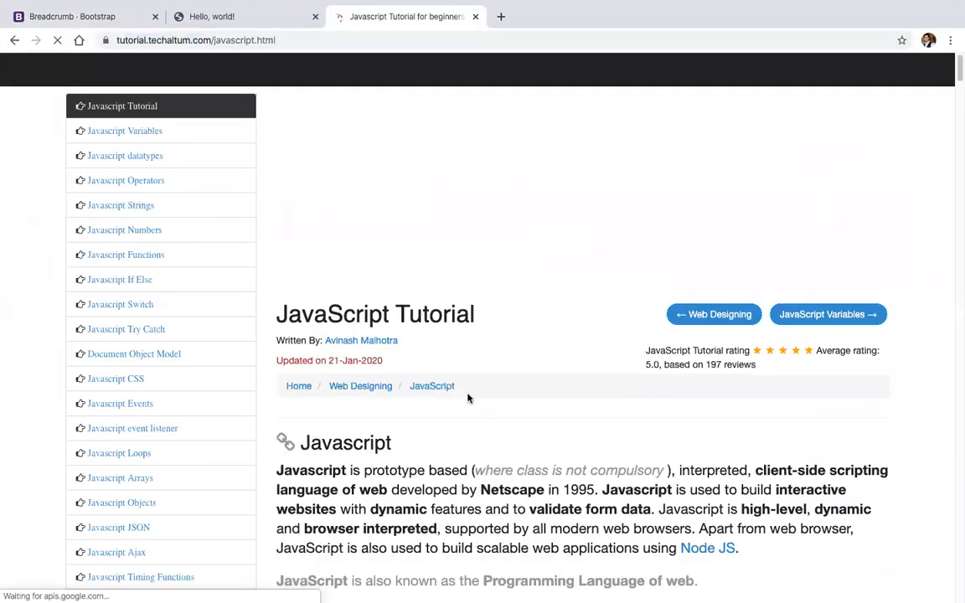
left_click_drag(280, 323, 473, 331)
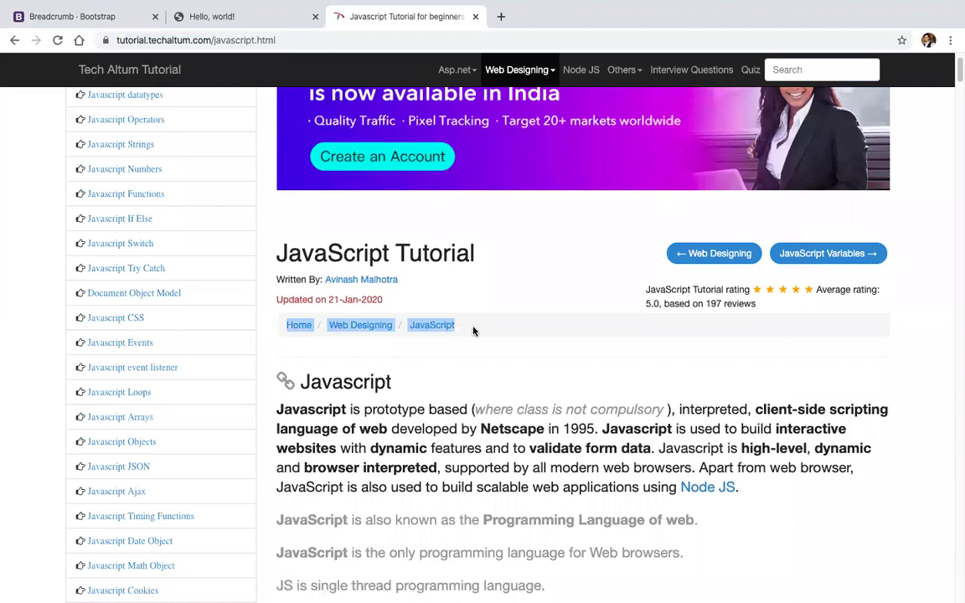
Copy the Breadcrumb documentation's Example code and paste it in index.html below the dismissible alert's closing div.
left_click(89, 7)
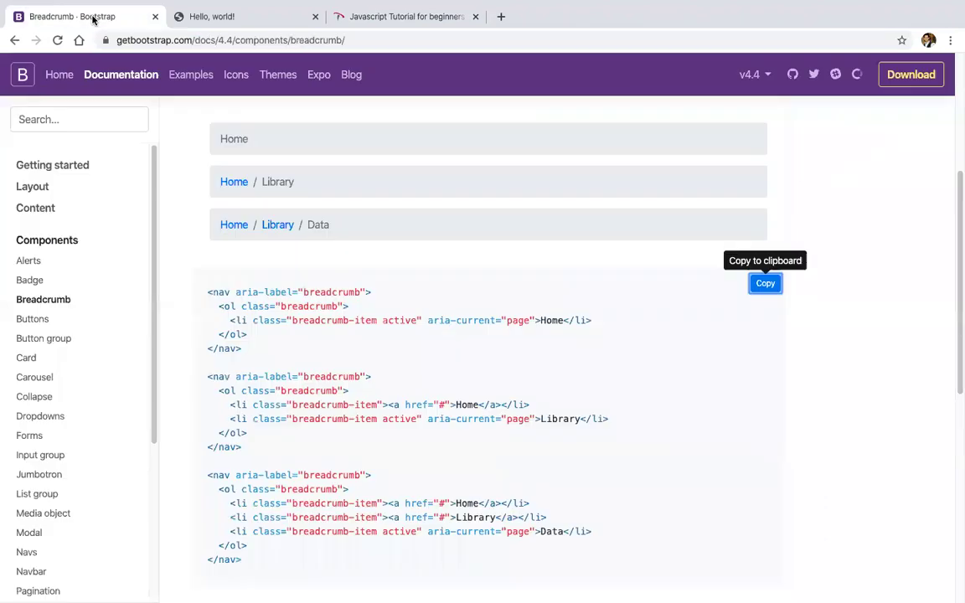
left_click(763, 282)
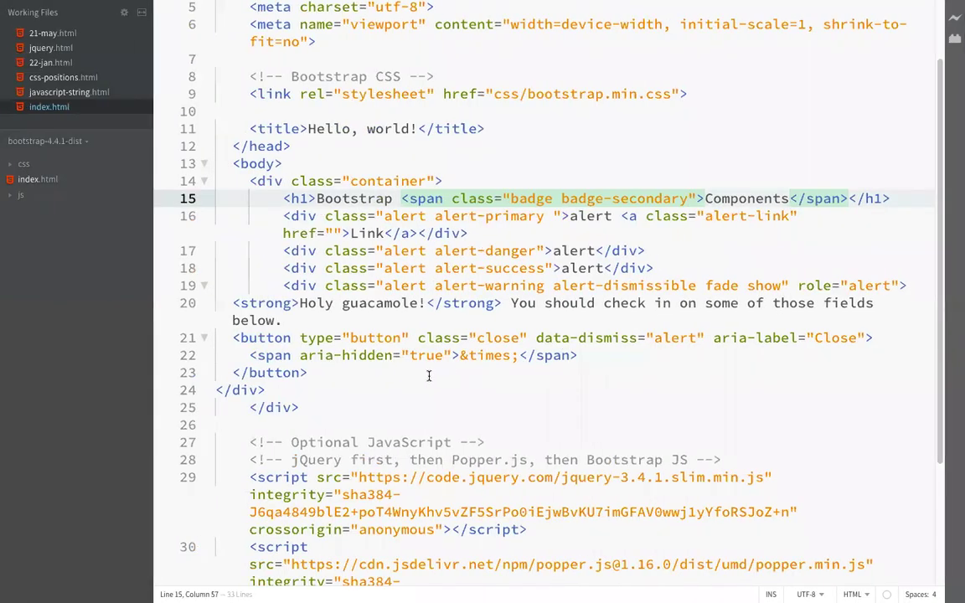
left_click(412, 382)
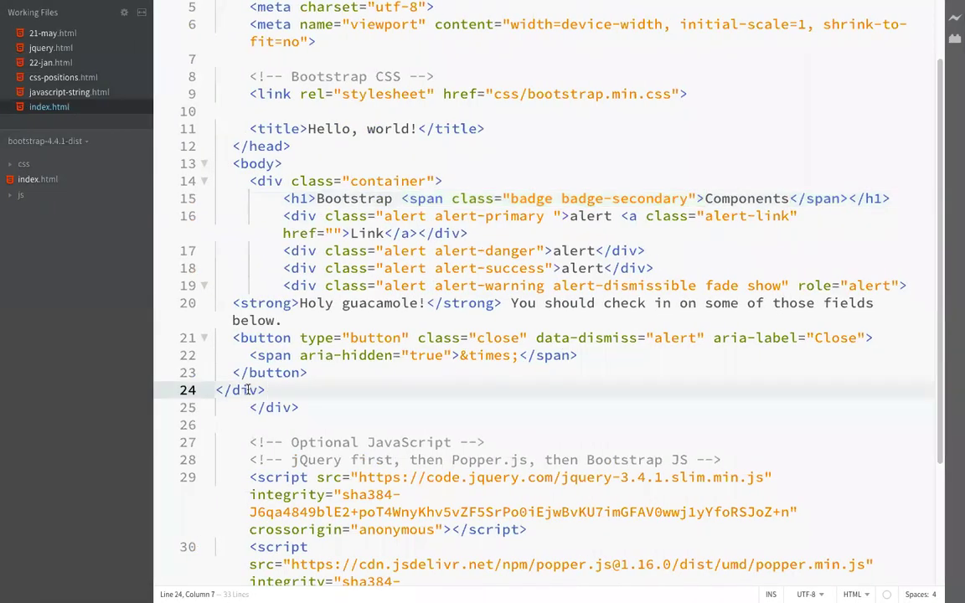
key("Return")
key("ctrl+v")
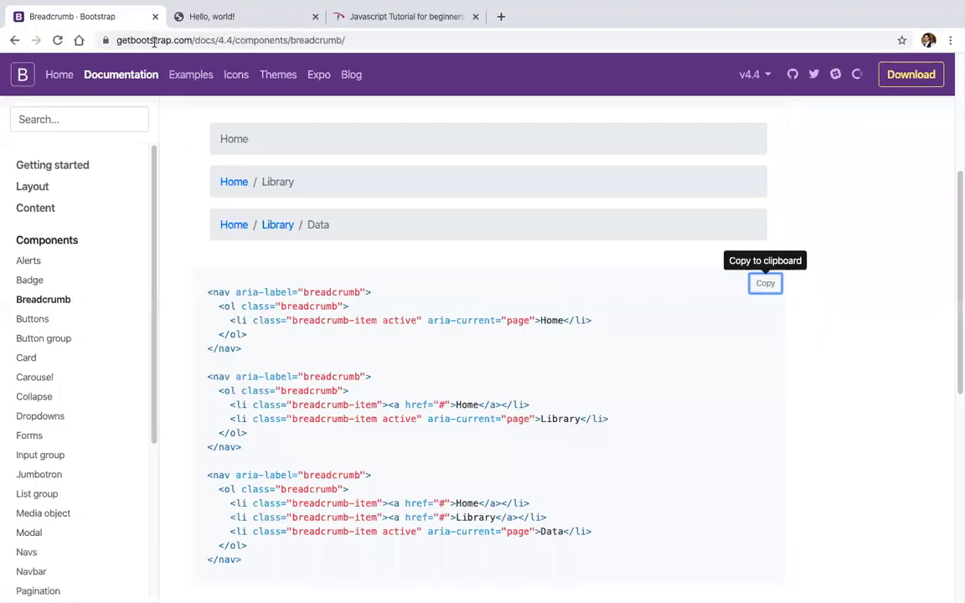
View the pasted breadcrumbs on the demo page and close the developer tools.
left_click(209, 20)
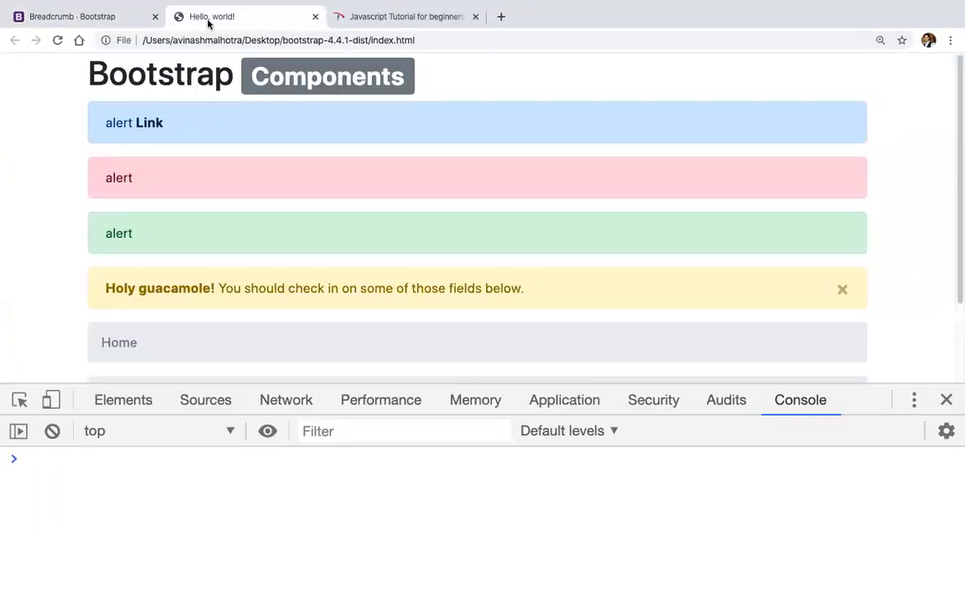
scroll(438, 263, "down", 3)
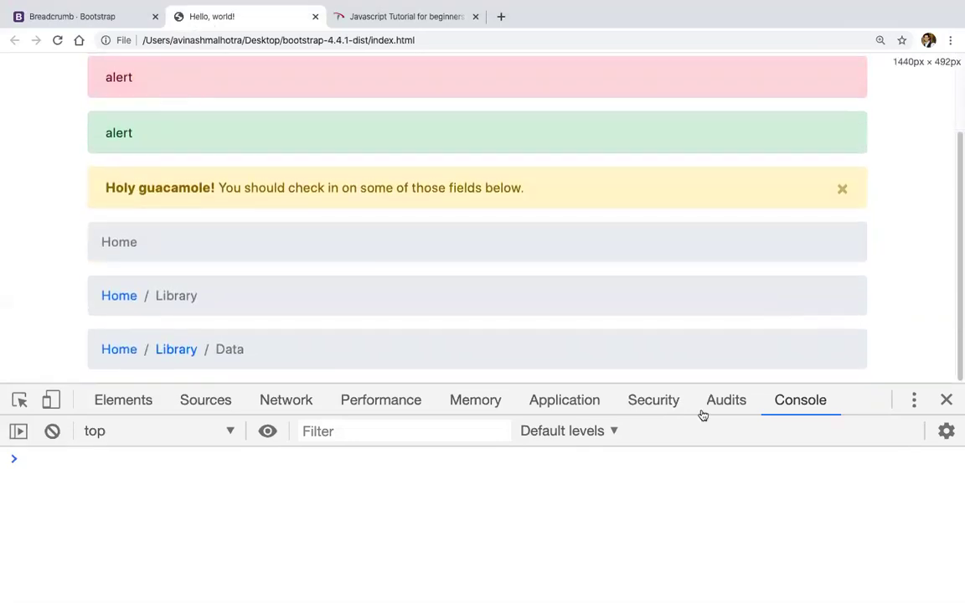
left_click(946, 399)
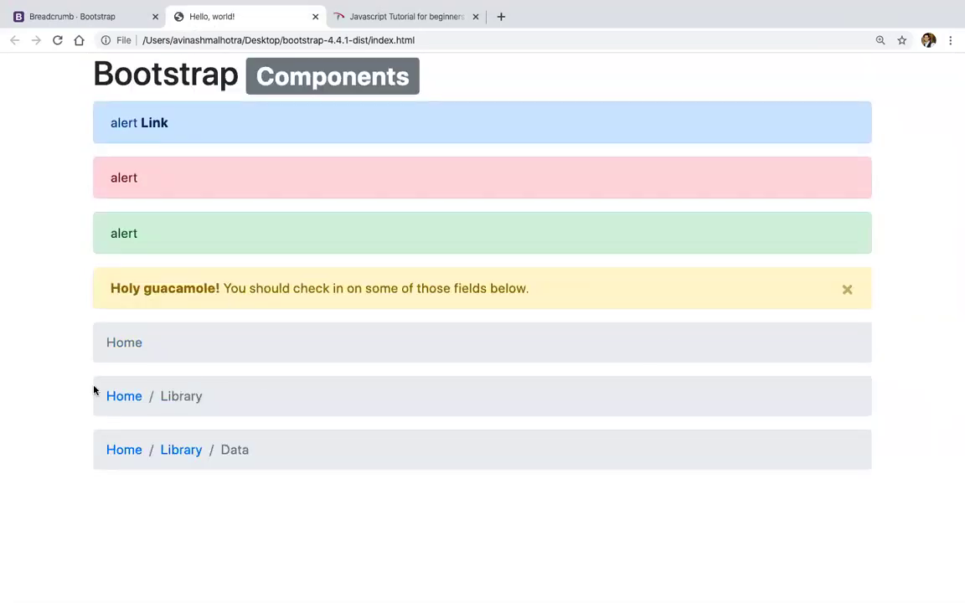
Delete the first two breadcrumb nav blocks from index.html, keeping Home / Library / Data, then save and reload the demo page.
key("super+Tab")
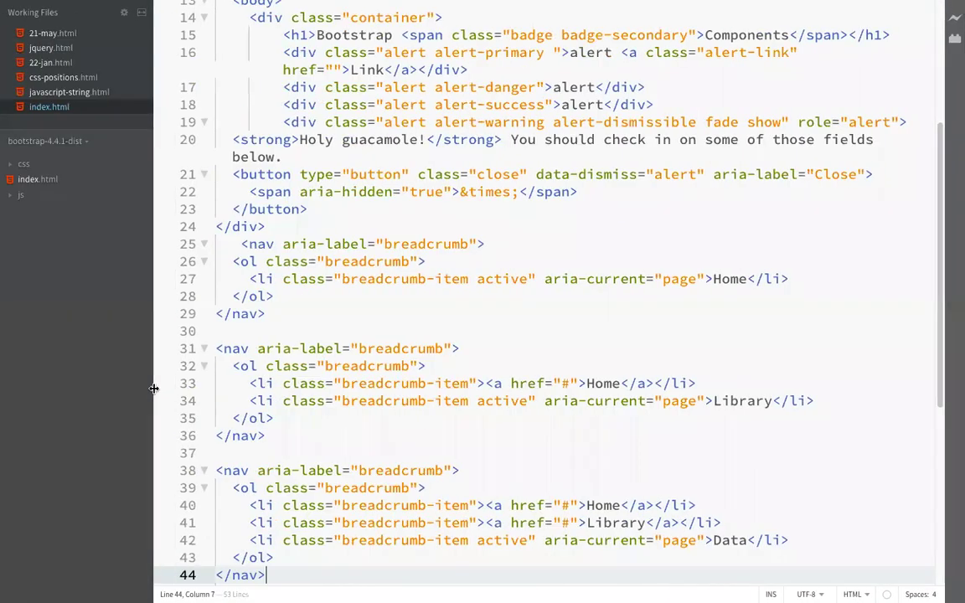
left_click_drag(270, 436, 215, 245)
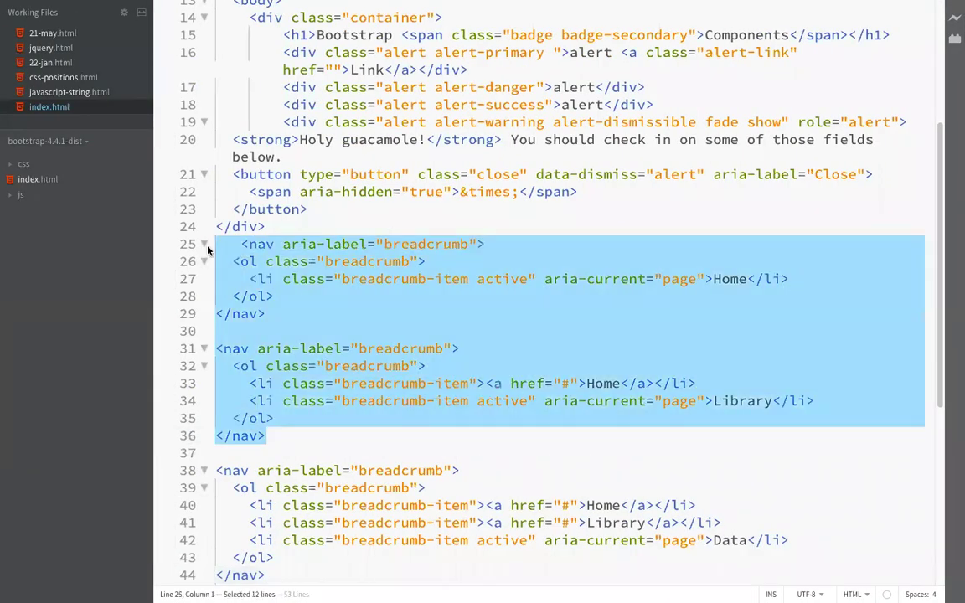
key("BackSpace")
key("super+s")
key("super+Tab")
key("super+r")
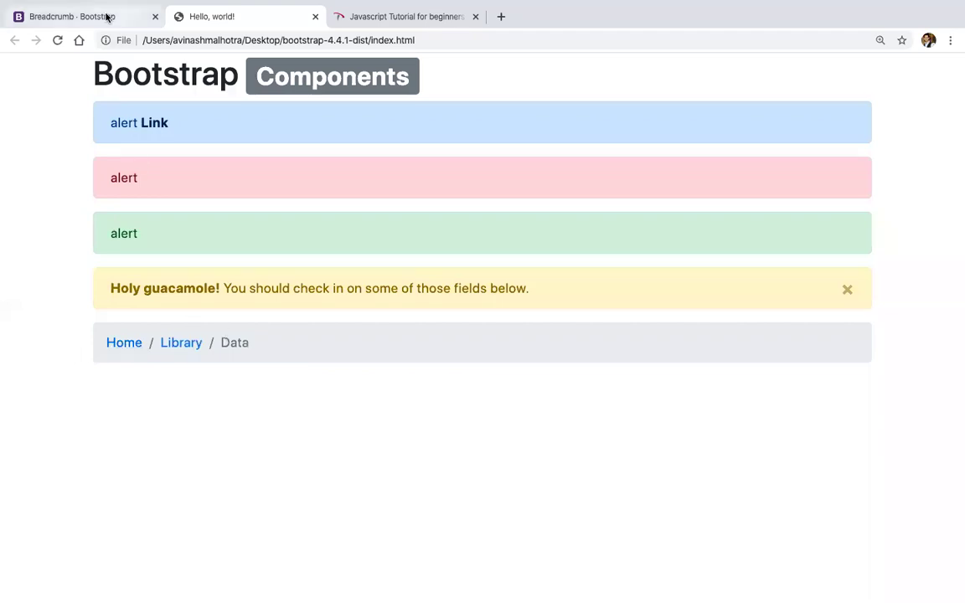
Read the Changing the separator and Accessibility sections of the Breadcrumb documentation.
key("super+Tab")
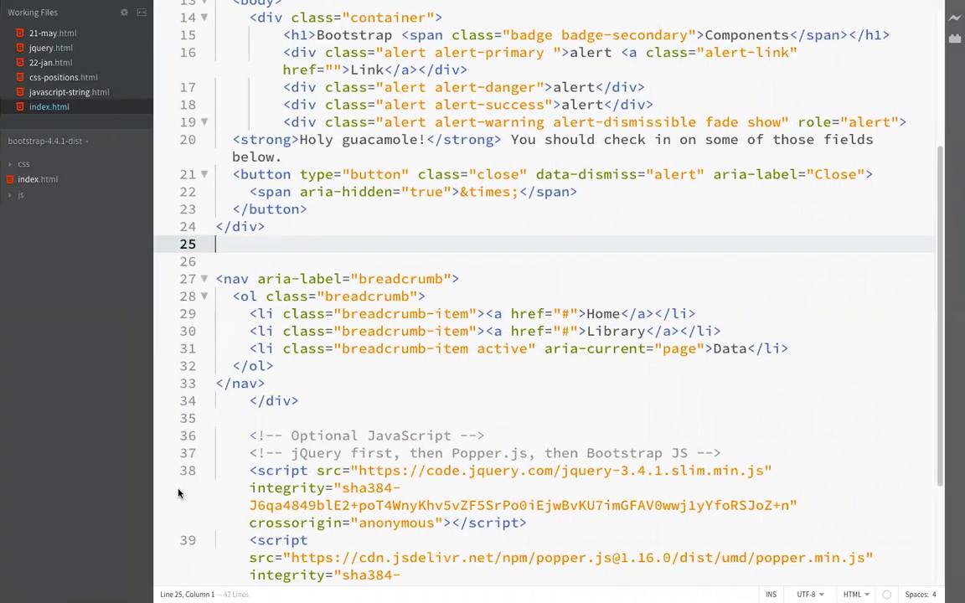
key("super+Tab")
left_click(112, 19)
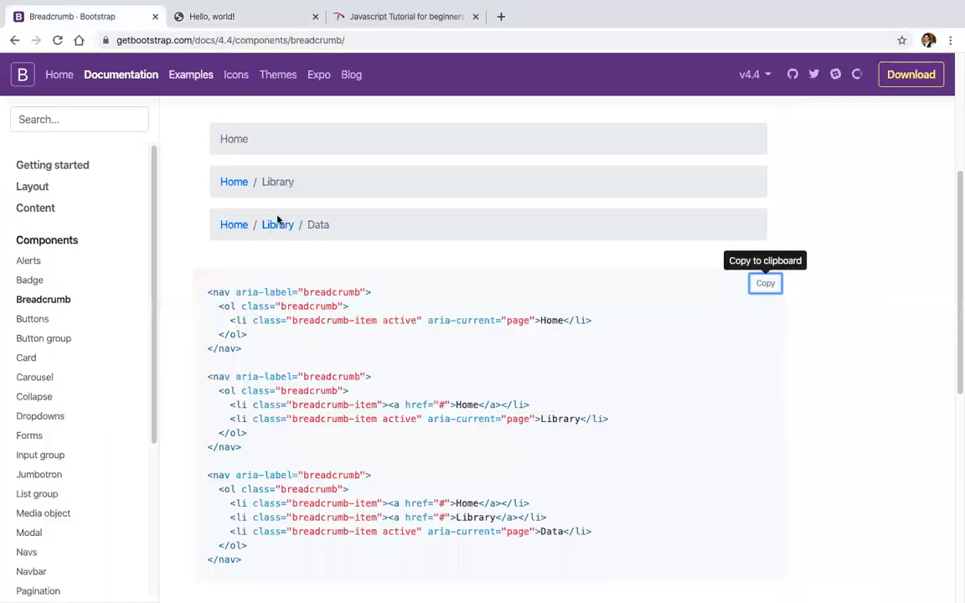
scroll(276, 217, "down", 5)
scroll(278, 220, "down", 1)
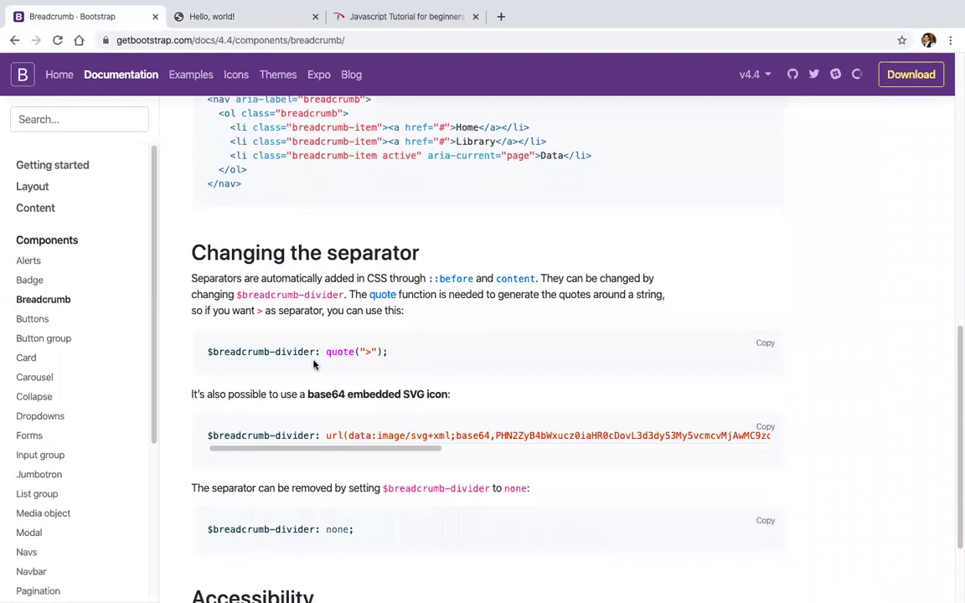
left_click_drag(229, 352, 478, 354)
scroll(478, 354, "down", 3)
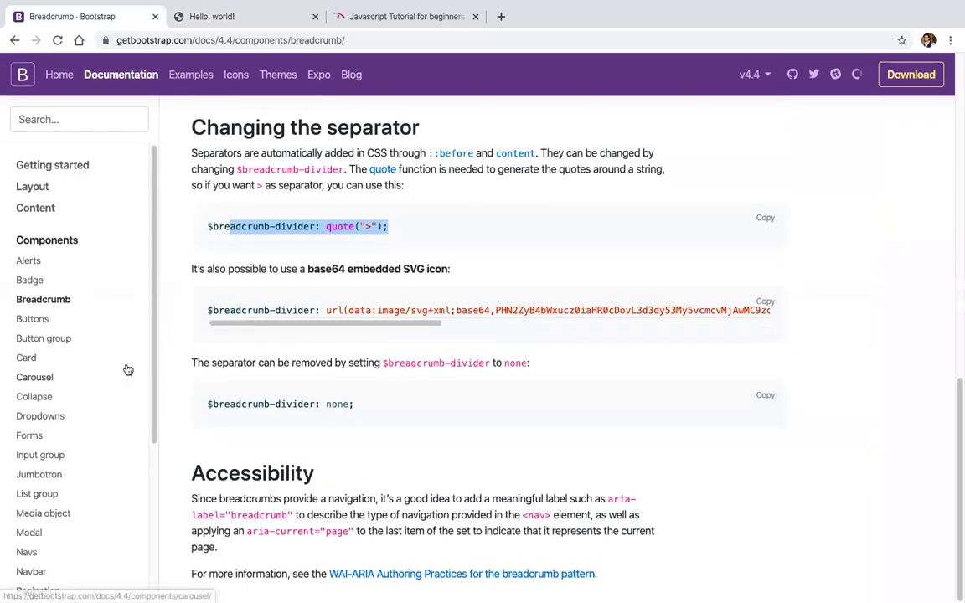
Open the Buttons documentation page, look at its Examples section and return to index.html.
left_click(60, 326)
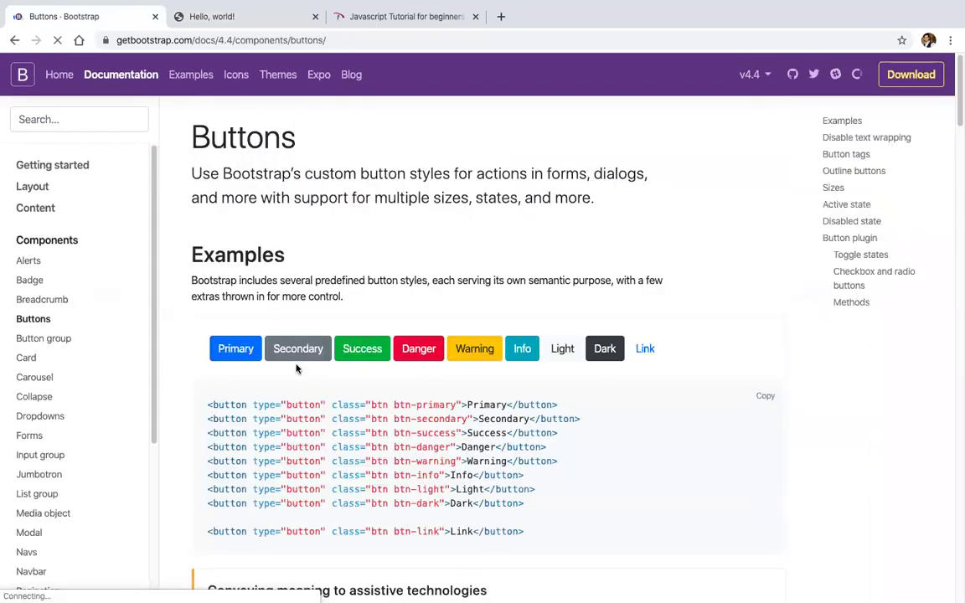
scroll(296, 369, "down", 3)
key("ctrl+Left")
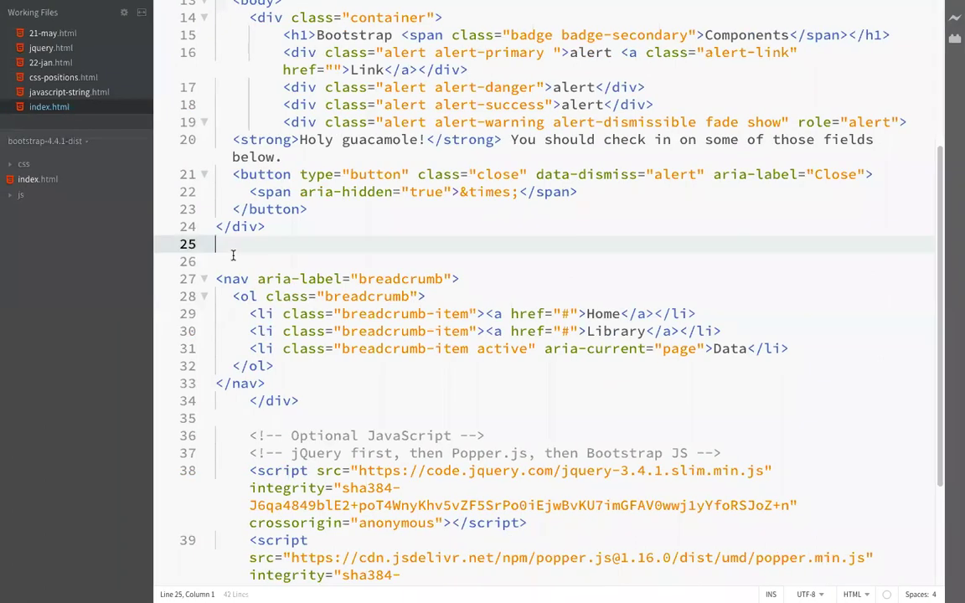
Examine the breadcrumb, close button and alert div markup in index.html.
left_click(278, 383)
scroll(278, 383, "up", 5)
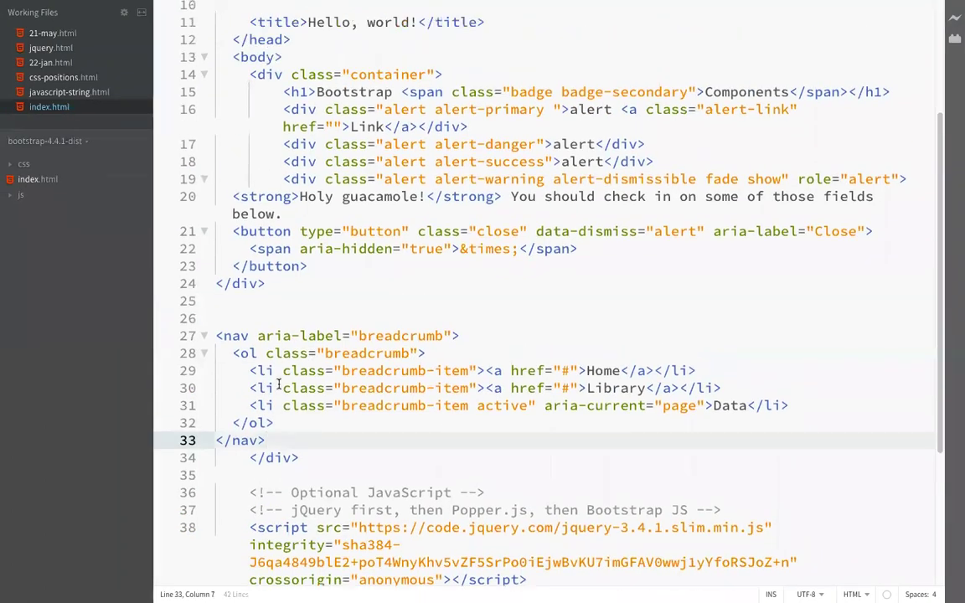
double_click(273, 346)
left_click(372, 346)
double_click(379, 346)
left_click(502, 345)
scroll(501, 346, "up", 2)
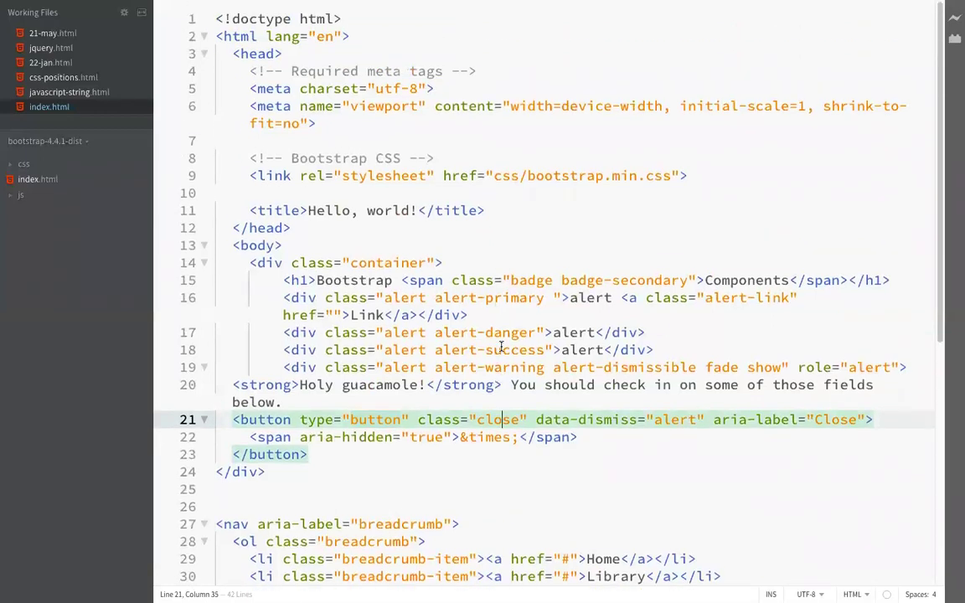
left_click(432, 316)
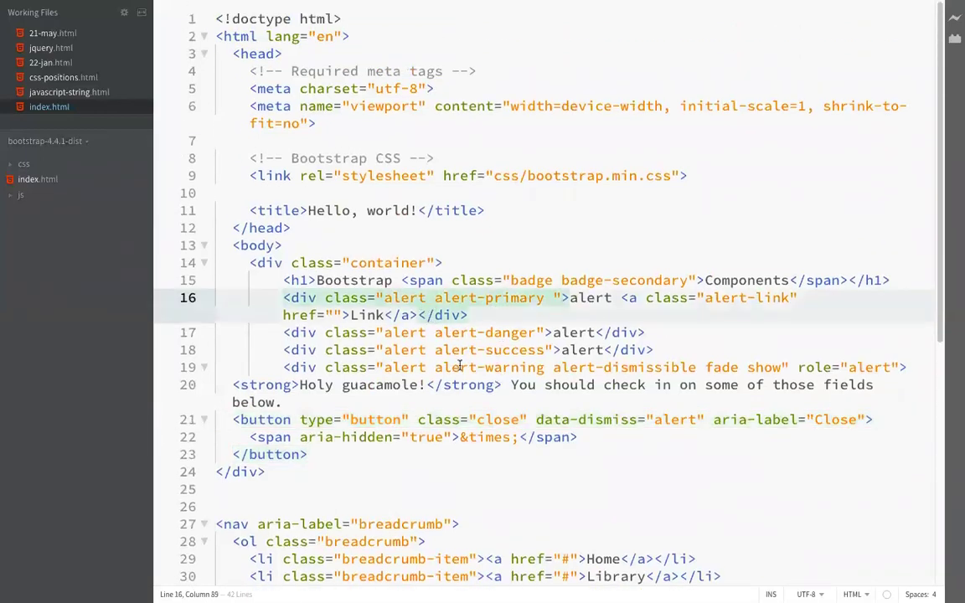
left_click(301, 332)
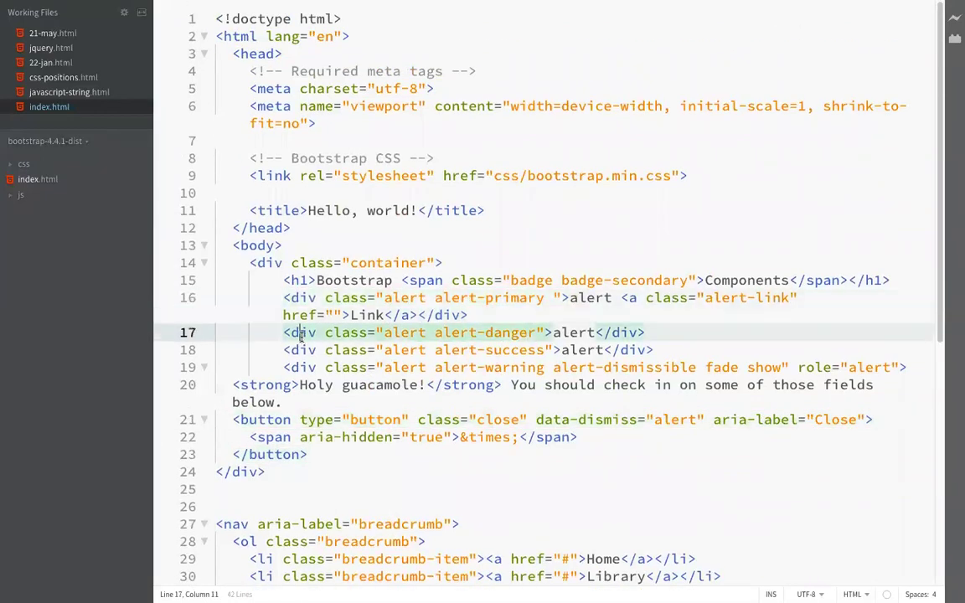
Replace the alert divs below the heading in index.html with an empty button element.
left_click(262, 468)
left_click_drag(262, 469, 274, 299)
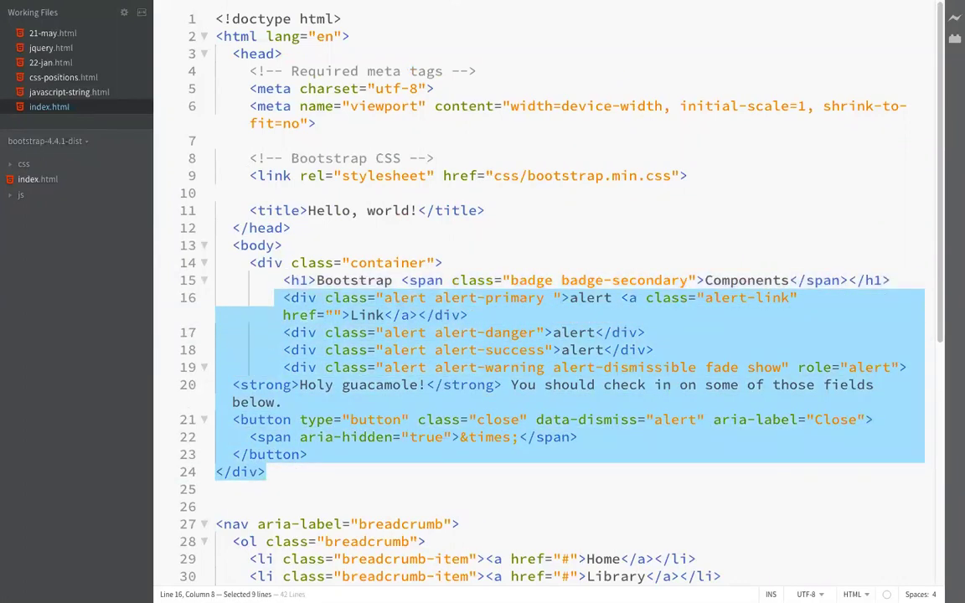
key("BackSpace")
type("<button></button>")
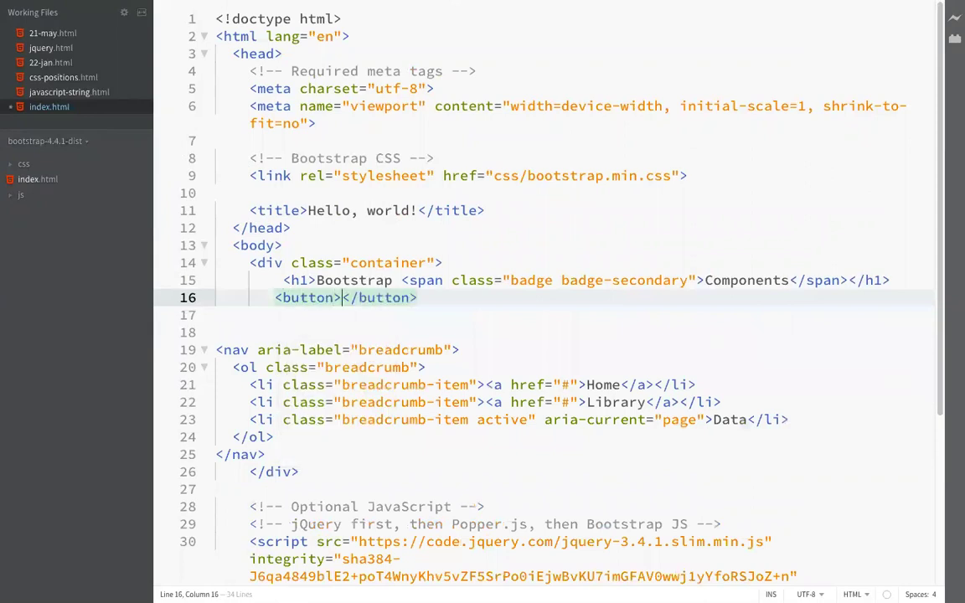
Give the new button element the class "btn btn-primary" and reload the demo page.
key("Left")
type("c")
key("Return")
type("btn")
type(" btn-primary")
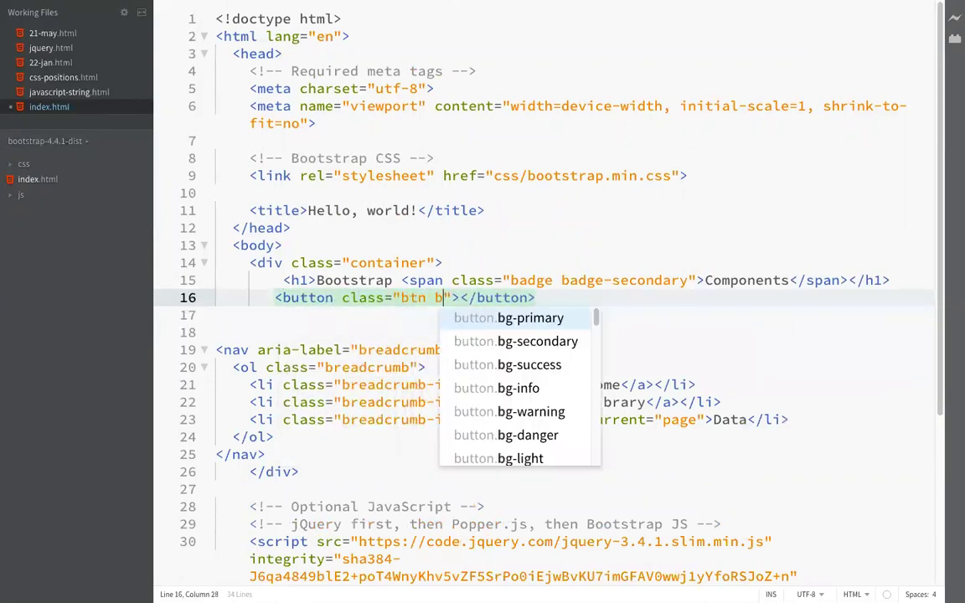
key("ctrl+Right")
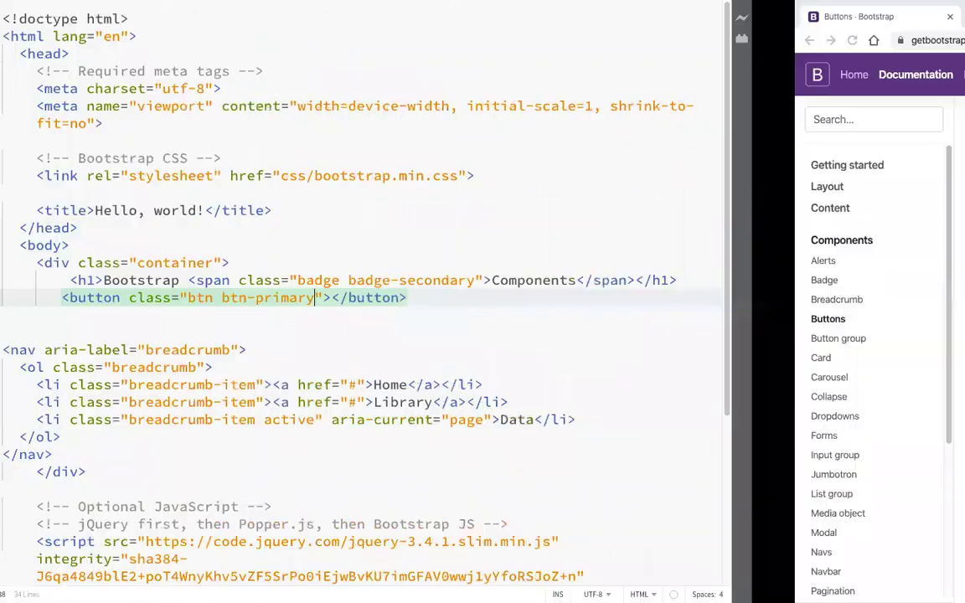
left_click(212, 16)
key("super+r")
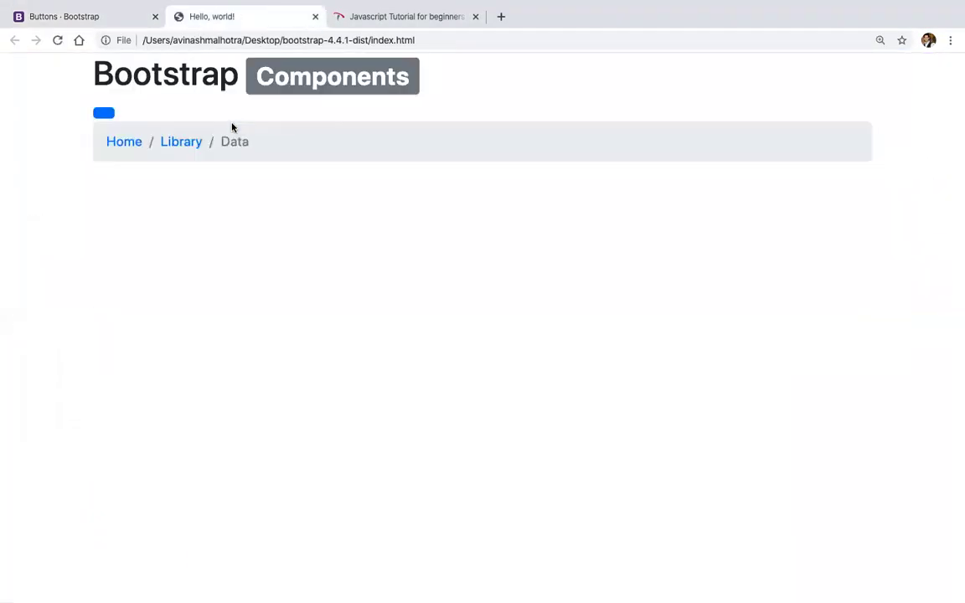
Add the text "Button" inside the button element and reload the demo page.
key("ctrl+Left")
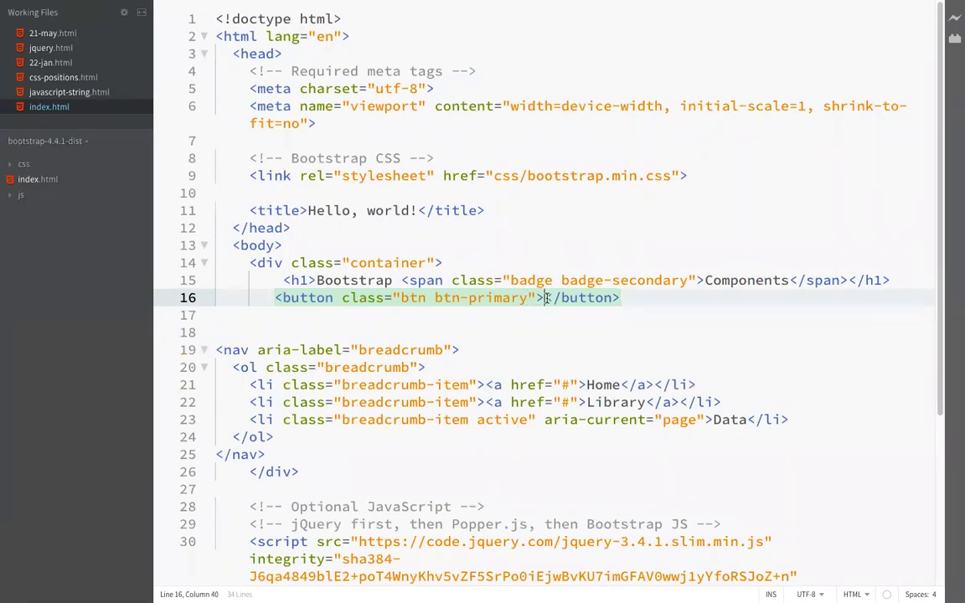
key("ctrl+Right")
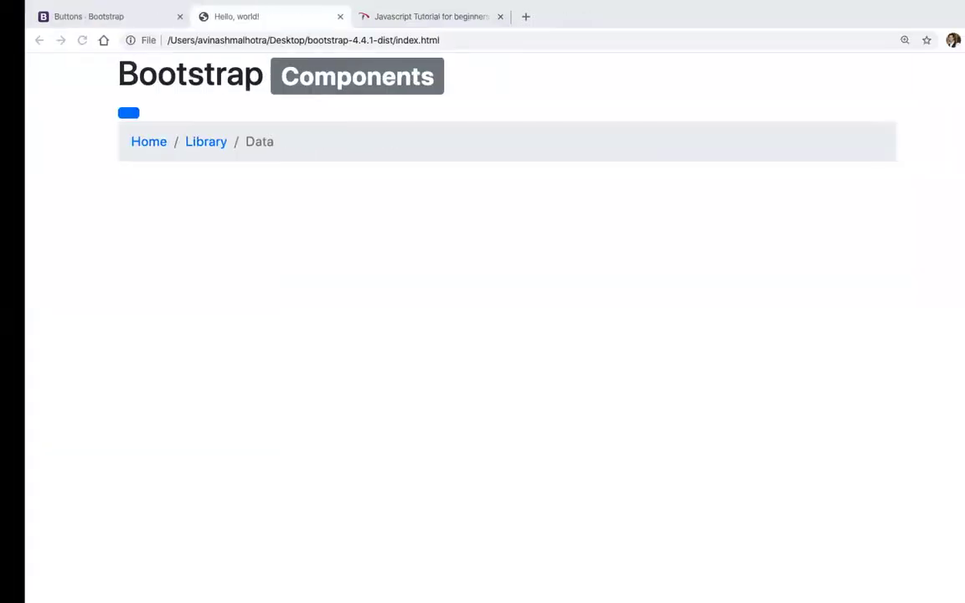
key("super+r")
Change the button's style class to btn-secondary and reload the demo page.
key("ctrl+Left")
double_click(496, 297)
type("se")
key("Return")
key("ctrl+Right")
key("super+r")
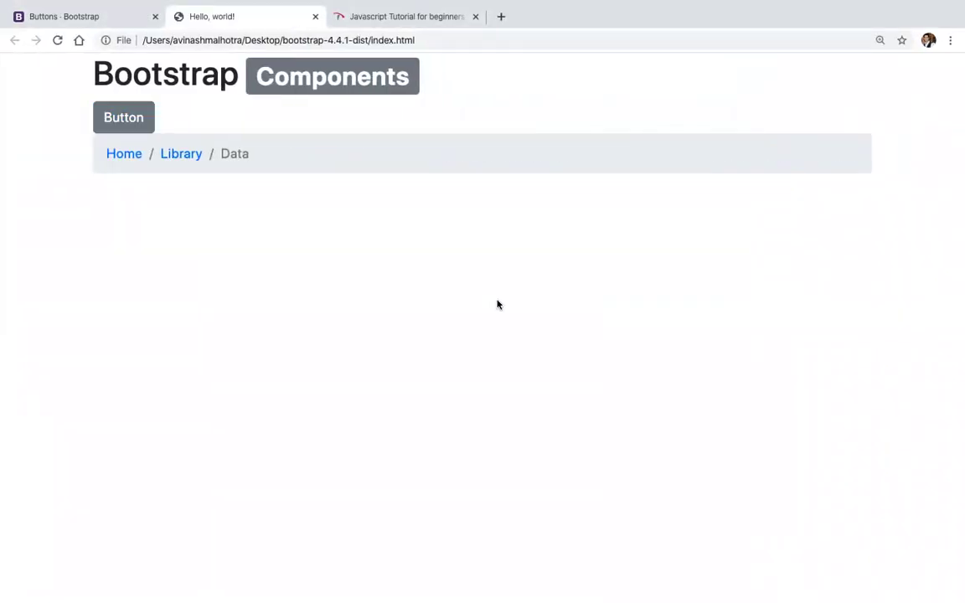
Change the button's style class to btn-info and reload the demo page.
key("ctrl+Left")
type("on")
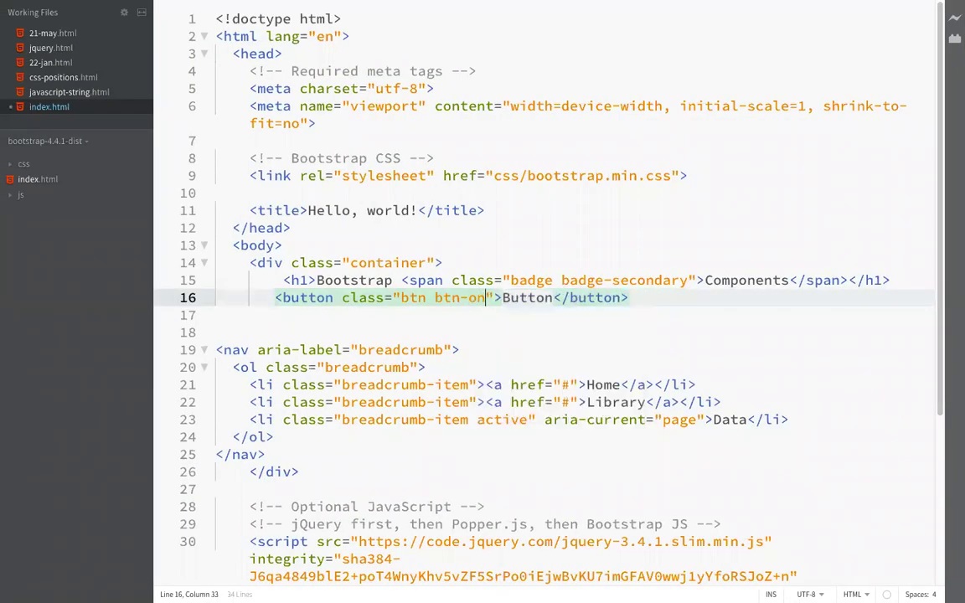
key("BackSpace")
key("BackSpace")
type("inf")
key("Return")
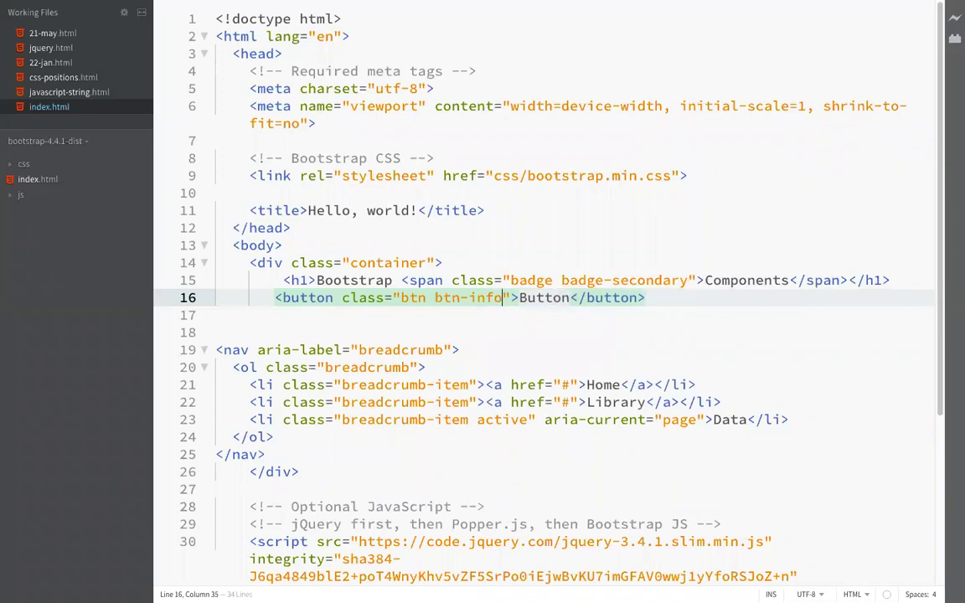
key("ctrl+Right")
key("super+r")
Change the button's style class to btn-warning and reload the demo page.
key("ctrl+Left")
double_click(487, 299)
type("w")
key("Return")
key("ctrl+Right")
key("super+r")
Change the button's style class to btn-danger and reload the demo page.
key("ctrl+Left")
double_click(488, 299)
type("dan")
key("Return")
key("ctrl+Right")
key("super+r")
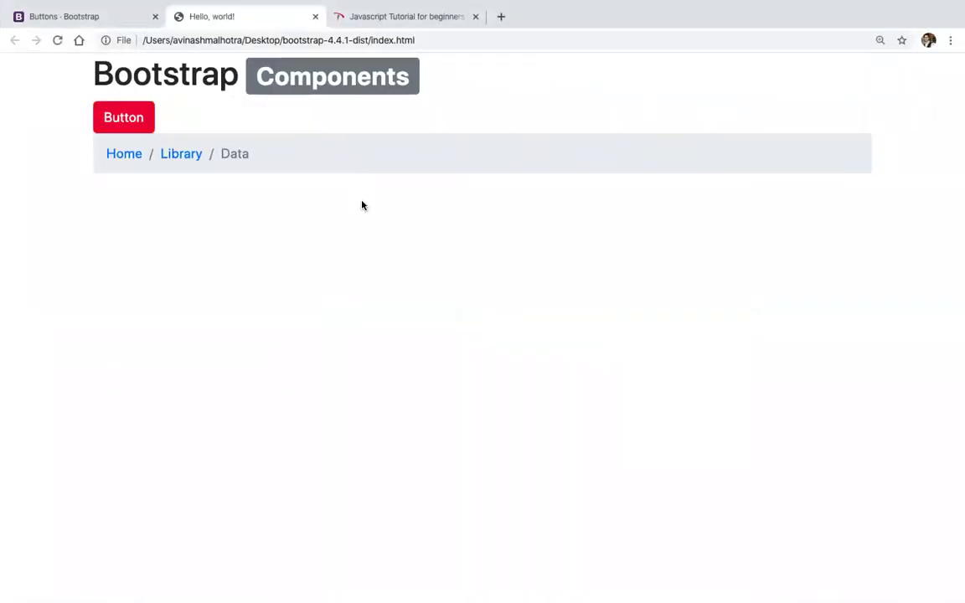
Following the Outline buttons documentation, set the button's style class to btn-outline-primary and view the demo page.
left_click(106, 20)
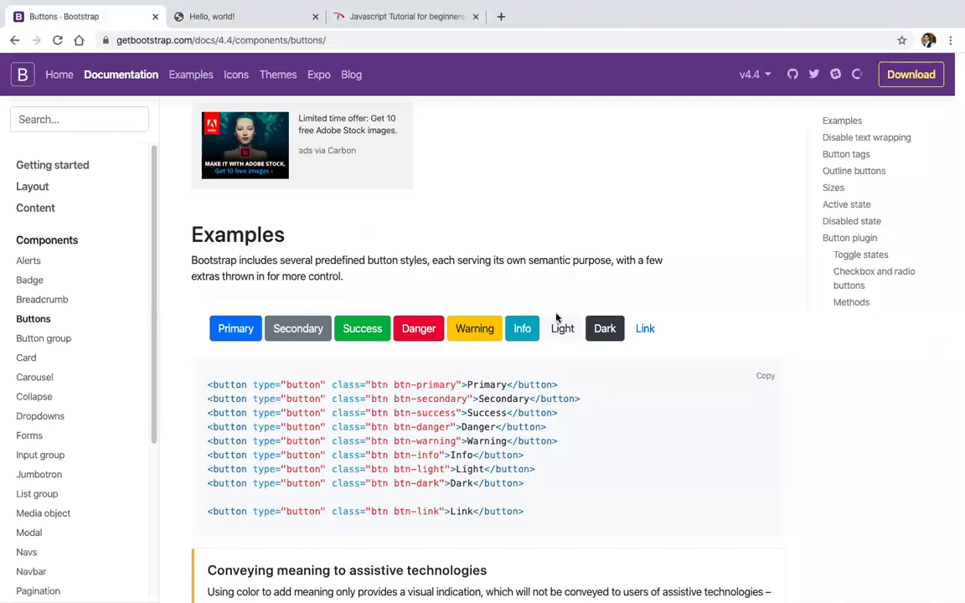
scroll(556, 317, "down", 7)
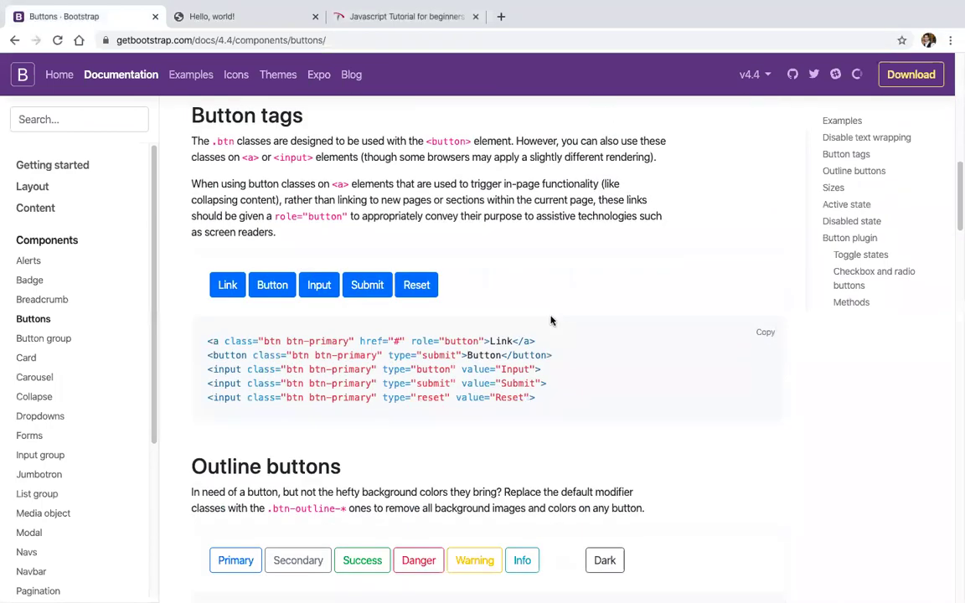
scroll(551, 320, "down", 3)
scroll(211, 276, "down", 2)
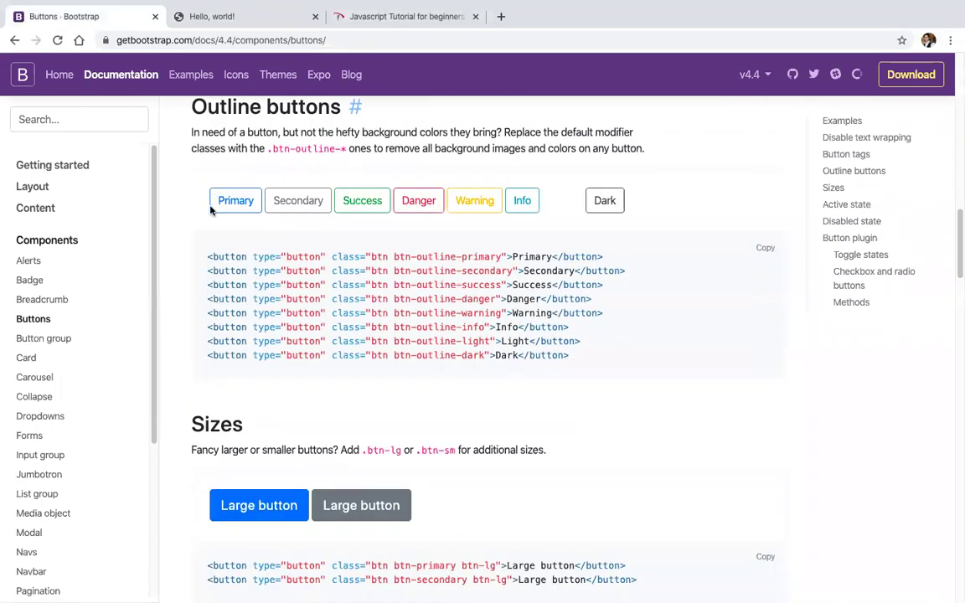
scroll(246, 242, "up", 1)
key("ctrl+Left")
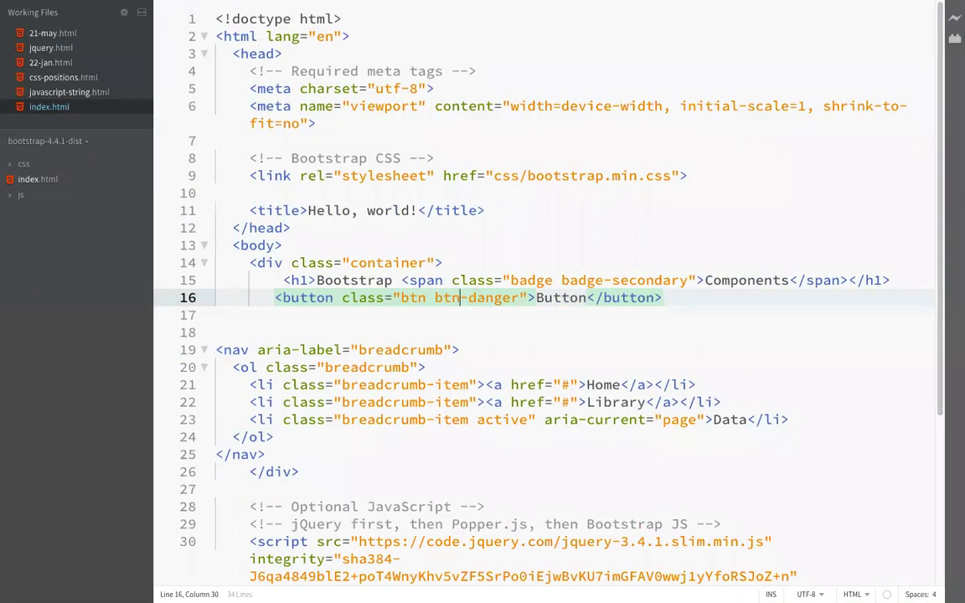
type("-outline-primary")
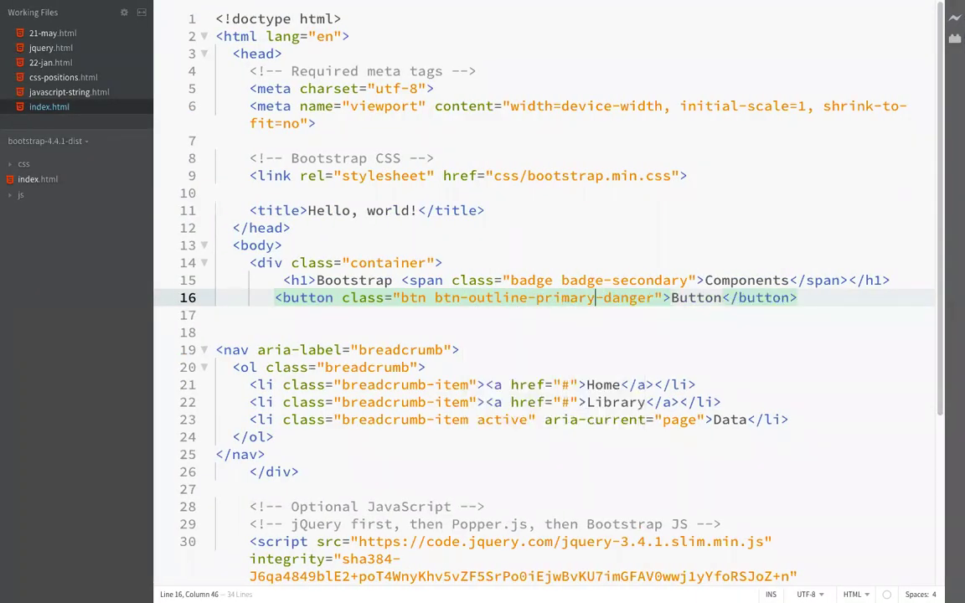
double_click(628, 299)
key("BackSpace")
key("BackSpace")
key("ctrl+Right")
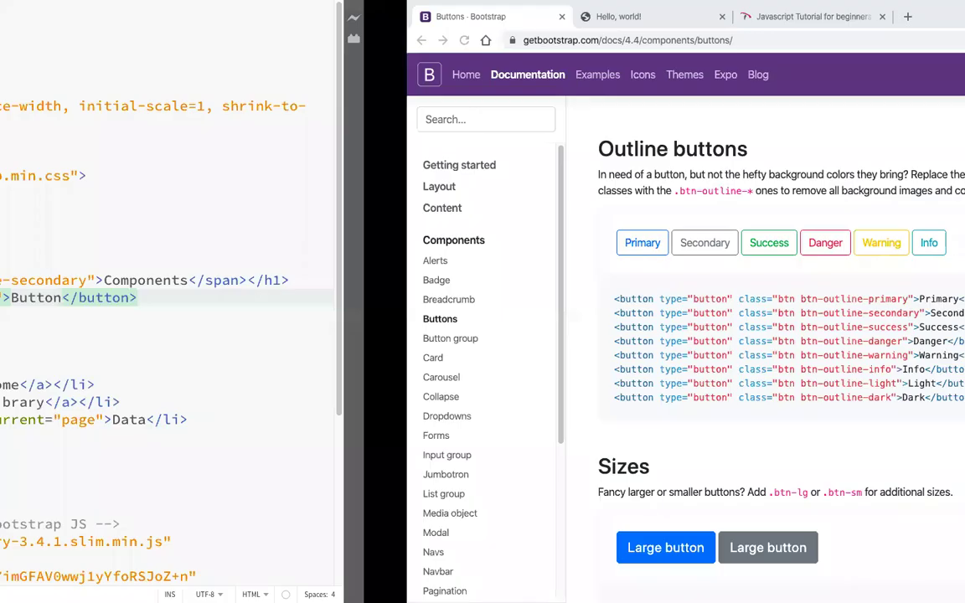
left_click(243, 16)
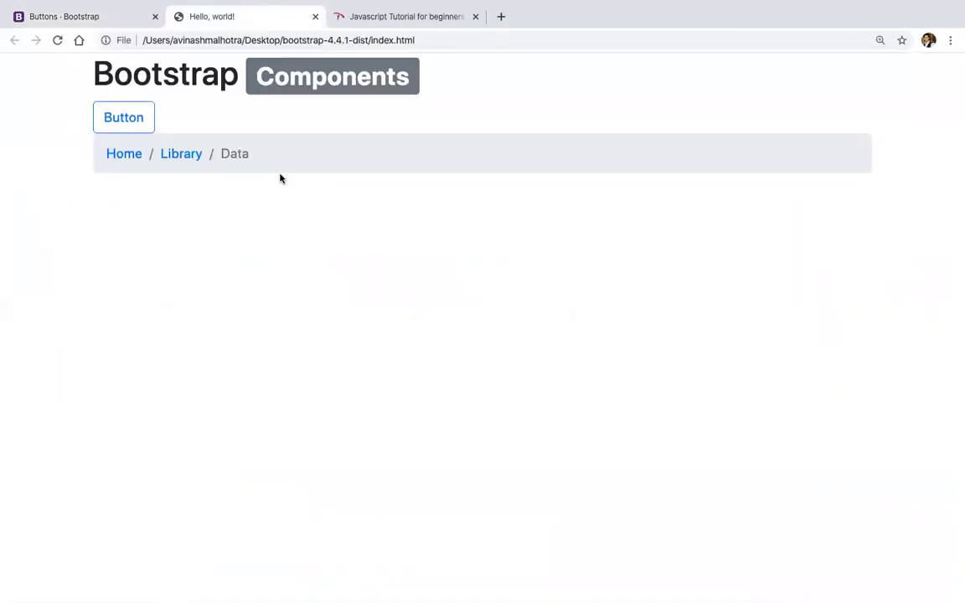
Change the button's outline class to btn-outline-danger in index.html and return to the browser.
key("ctrl+Left")
double_click(569, 299)
type("danger")
key("ctrl+Right")
Following the Sizes section of the Buttons documentation, add the btn-sm class to the button and reload the demo page.
left_click(114, 20)
scroll(312, 388, "down", 5)
key("ctrl+Left")
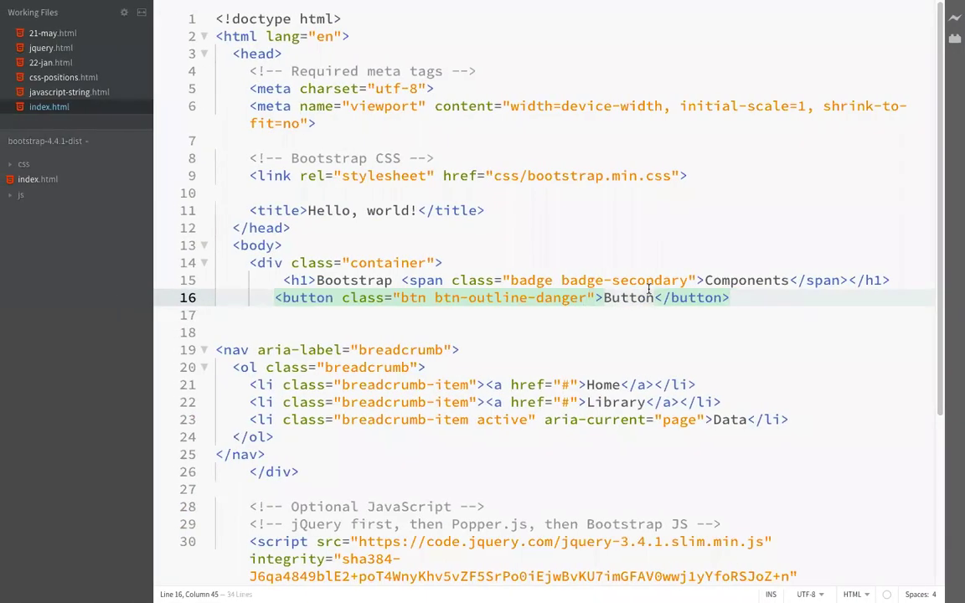
type("btn-s")
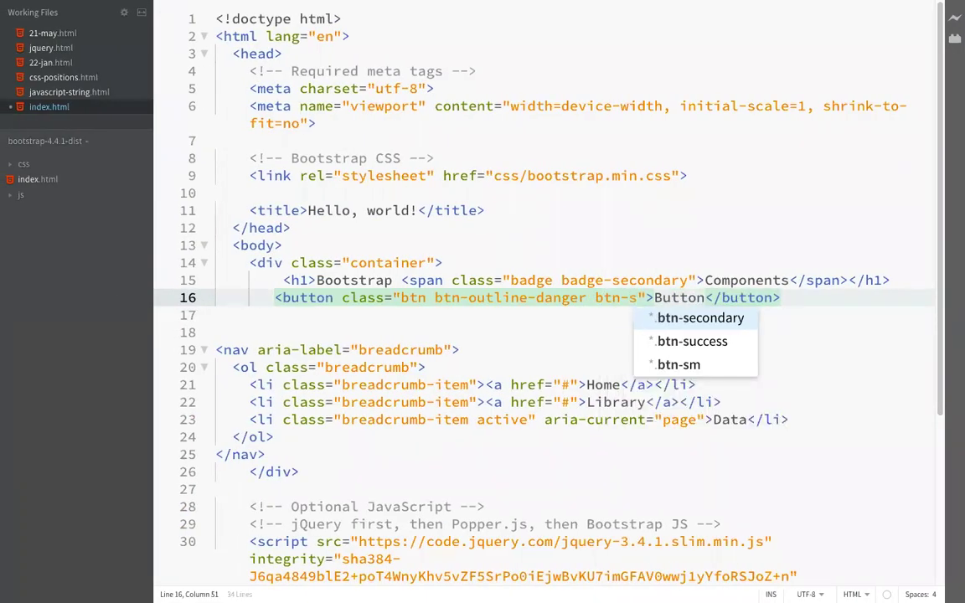
key("Down")
key("Down")
key("Return")
key("ctrl+Right")
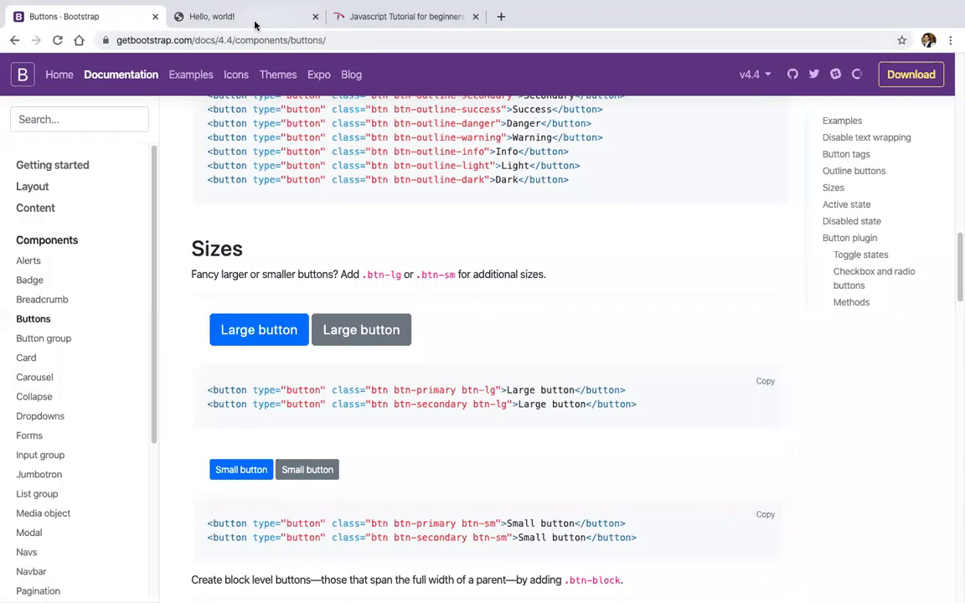
left_click(254, 25)
key("super+r")
Try the size class btn-xs on the button, view the demo page and check the Sizes documentation.
key("ctrl+Left")
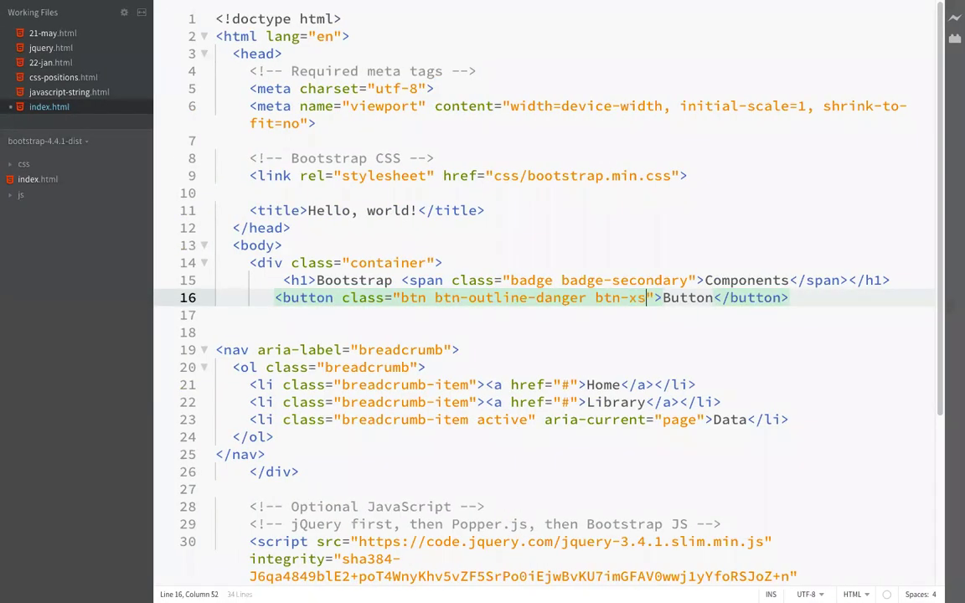
key("ctrl+Right")
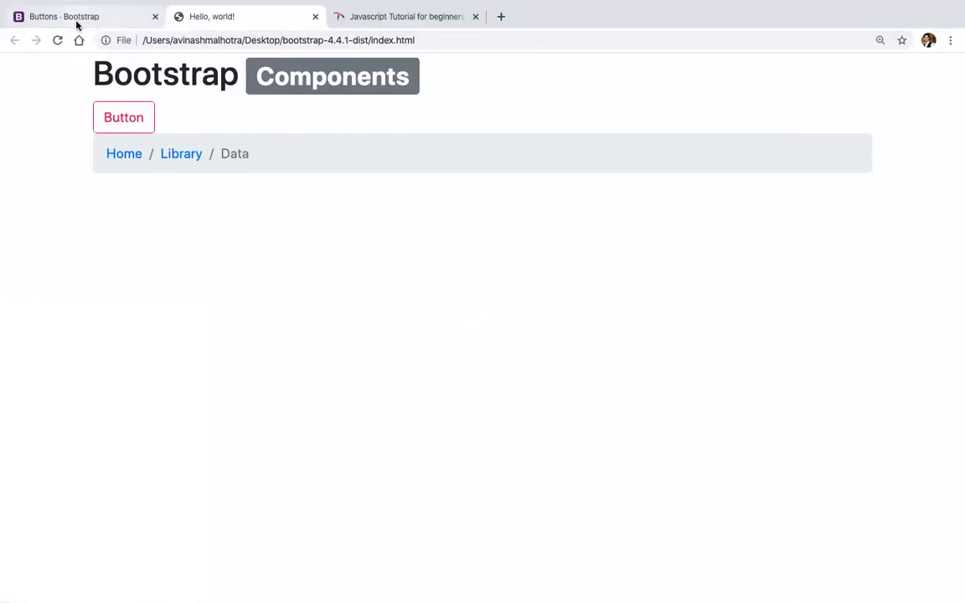
left_click(75, 20)
scroll(374, 237, "down", 3)
scroll(384, 245, "down", 1)
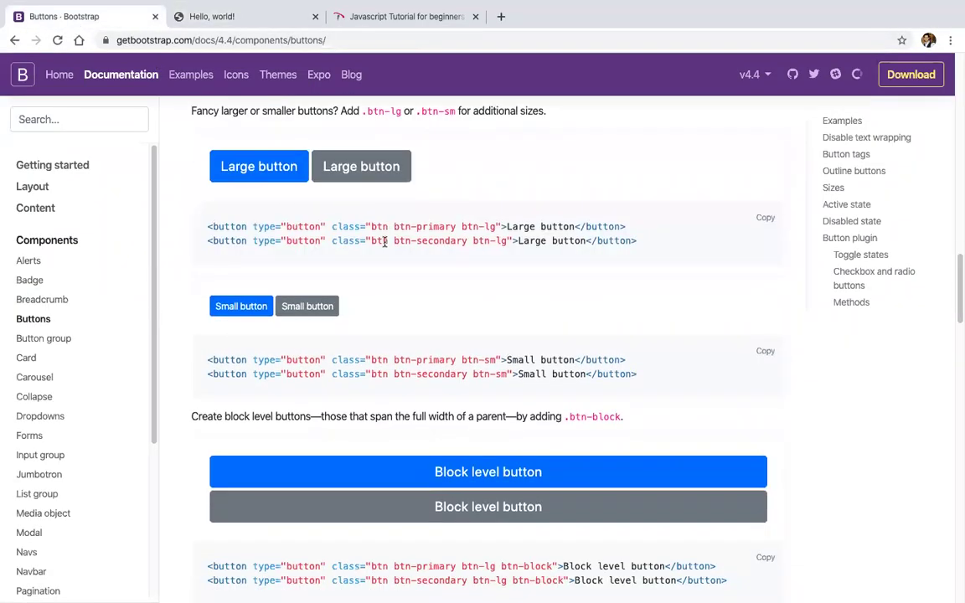
Change the button's size class to btn-lg and reload the demo page.
key("ctrl+Left")
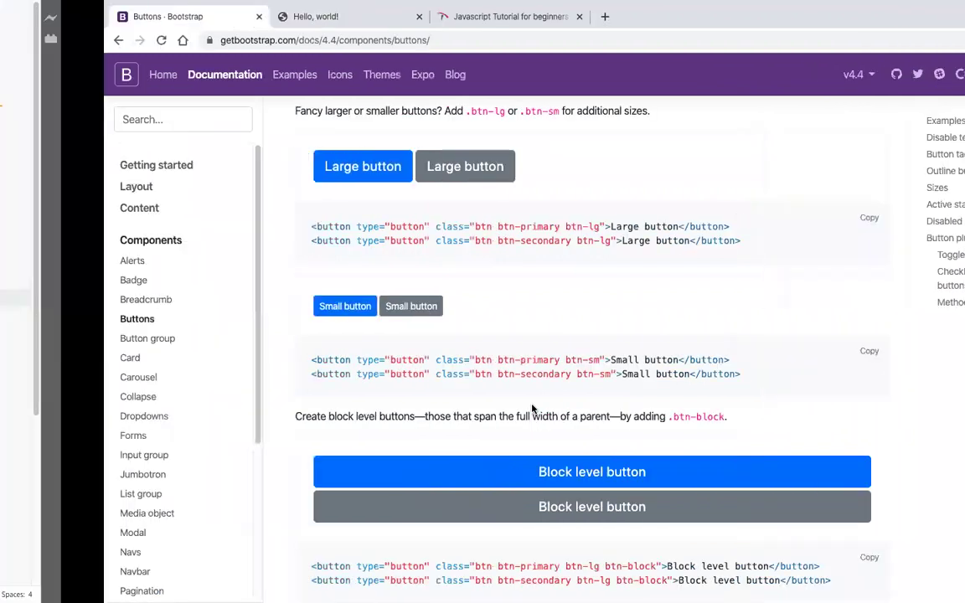
key("BackSpace")
key("Delete")
type("l")
key("Escape")
key("ctrl+Right")
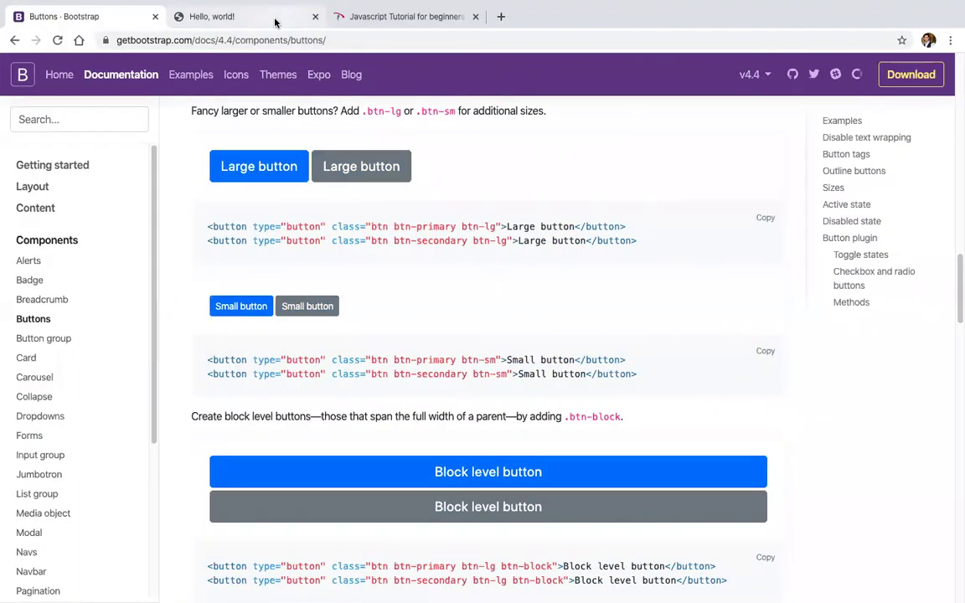
left_click(275, 17)
key("super+r")
Set the button's size class back to btn-sm and reload the demo page.
key("ctrl+Left")
key("shift+Left")
key("shift+Left")
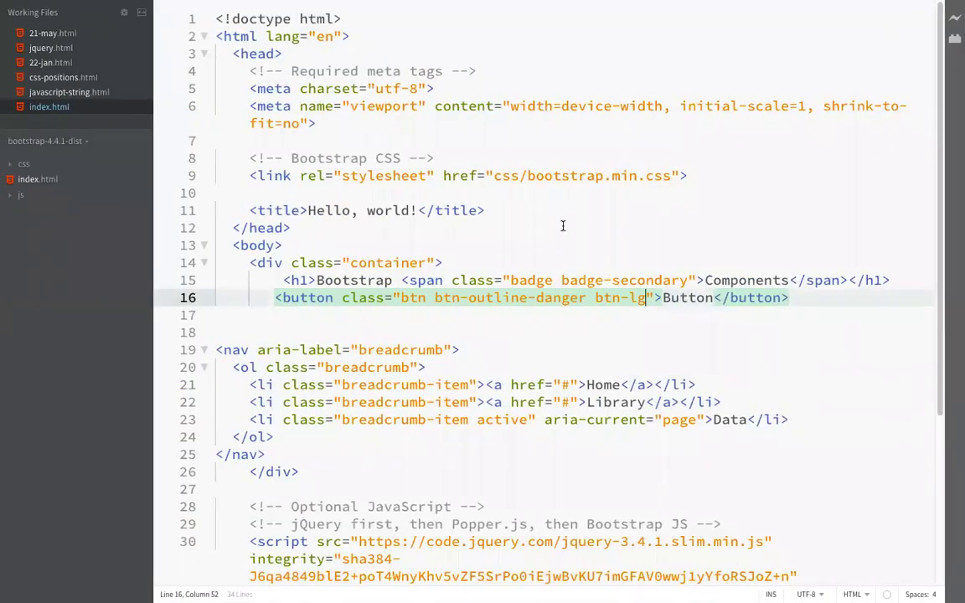
type("sm")
key("ctrl+Right")
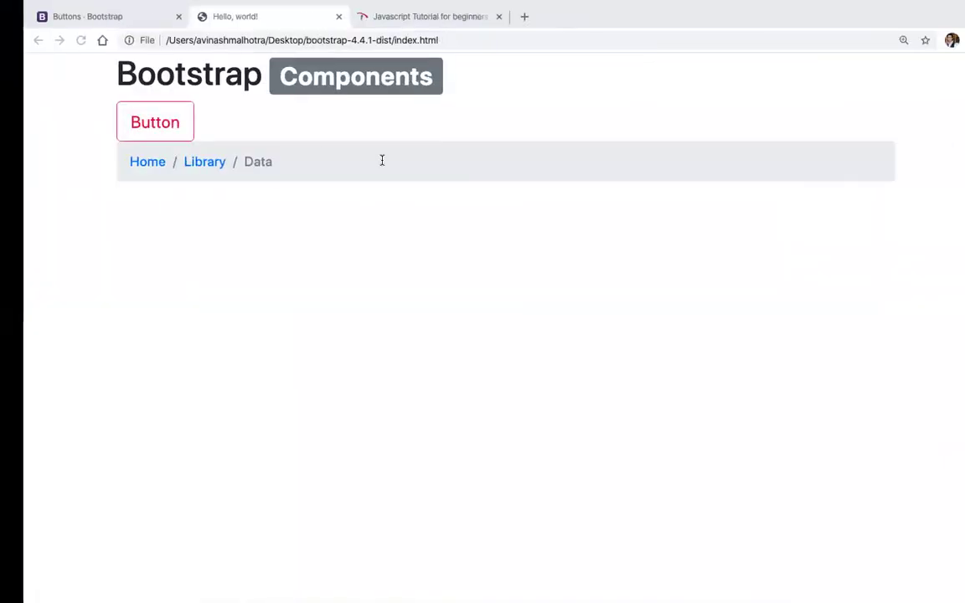
key("super+r")
Read the block level, Active state, Disabled state and Toggle states parts of the Buttons documentation.
left_click(88, 17)
scroll(404, 323, "down", 3)
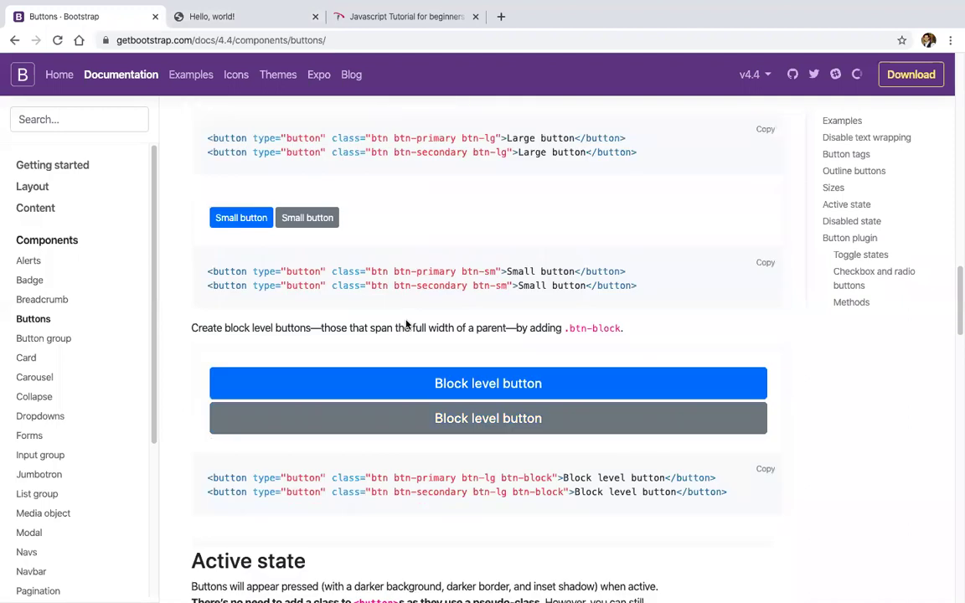
scroll(459, 378, "down", 2)
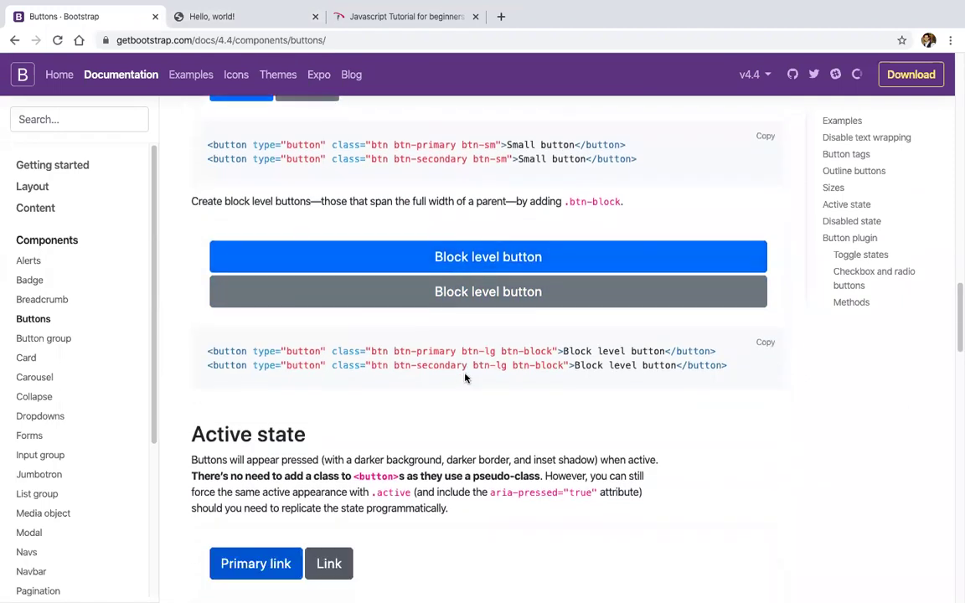
scroll(552, 337, "down", 5)
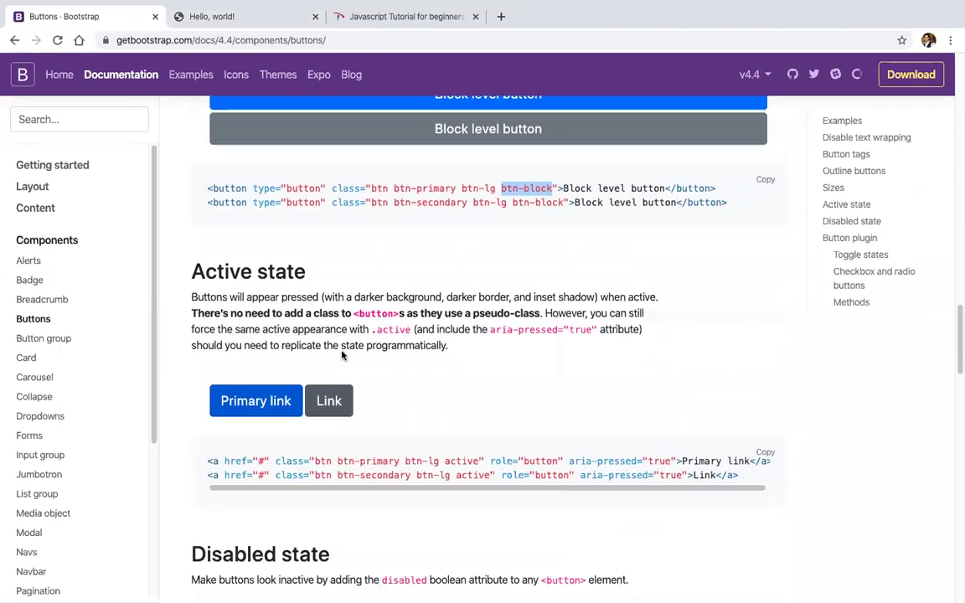
scroll(285, 282, "down", 3)
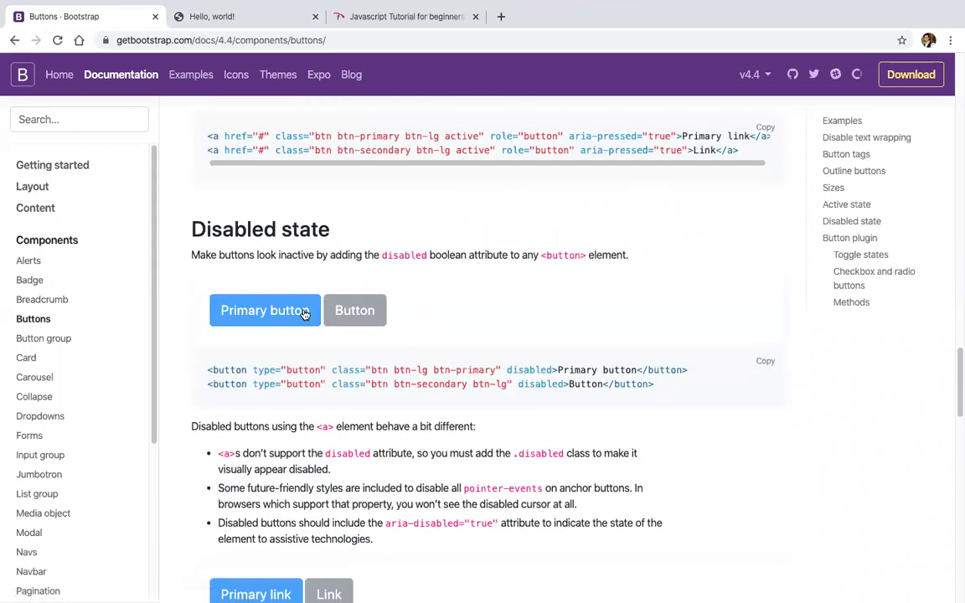
scroll(336, 314, "down", 10)
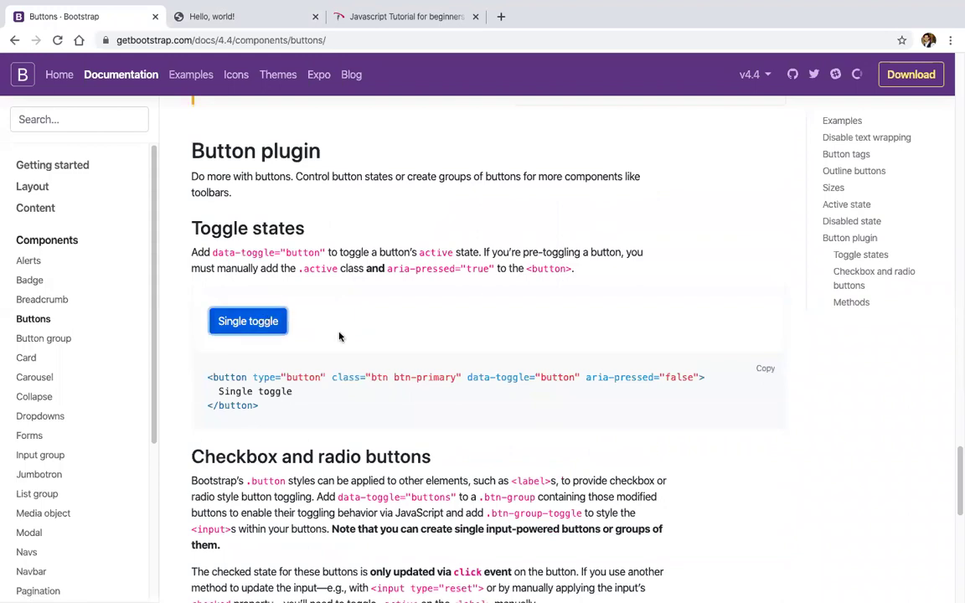
Test the second and third Radio options in the Checkbox and radio buttons example of the documentation.
scroll(339, 336, "down", 7)
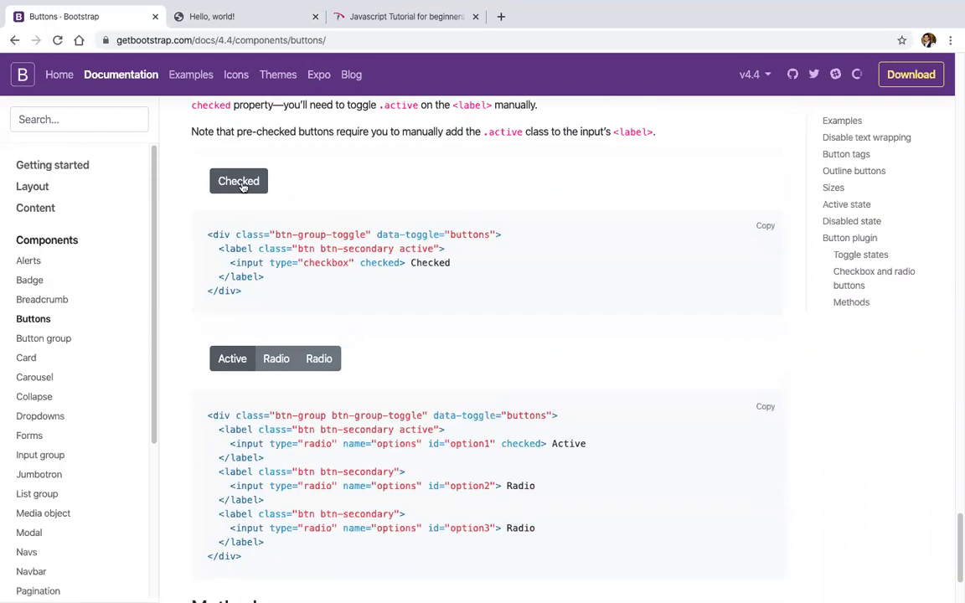
left_click(281, 362)
left_click(313, 361)
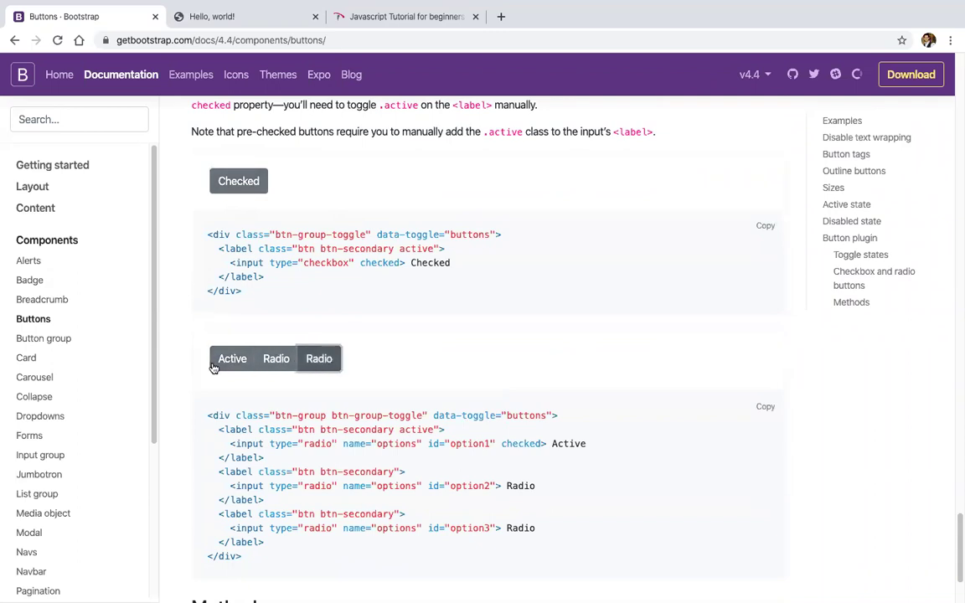
Test the Active and Radio options in the radio buttons example and examine its code and the Methods table.
left_click(216, 365)
left_click(266, 363)
left_click(322, 367)
scroll(260, 392, "down", 2)
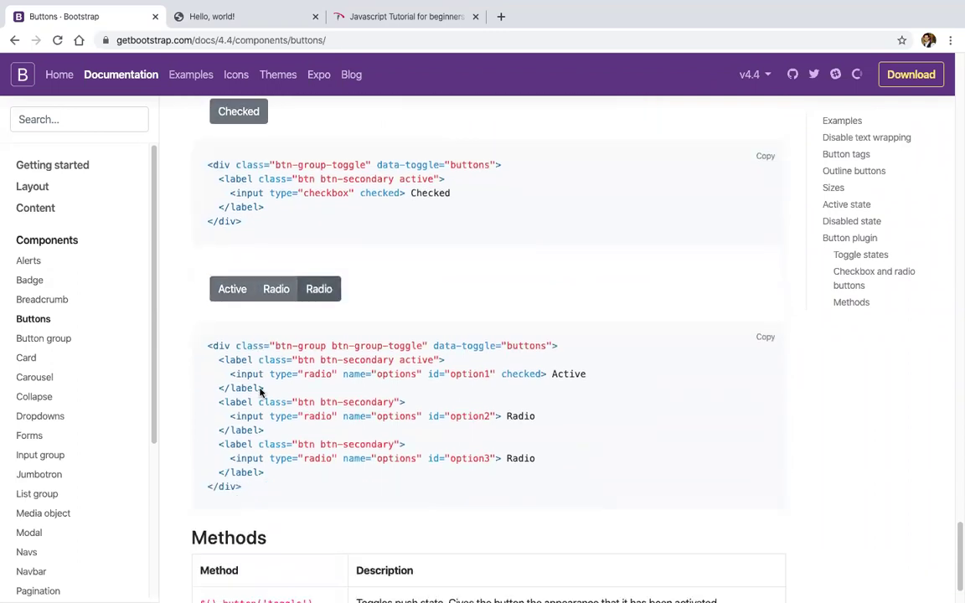
scroll(284, 282, "up", 5, "ctrl")
left_click(307, 252)
scroll(312, 253, "down", 5, "ctrl")
scroll(420, 276, "down", 3, "ctrl")
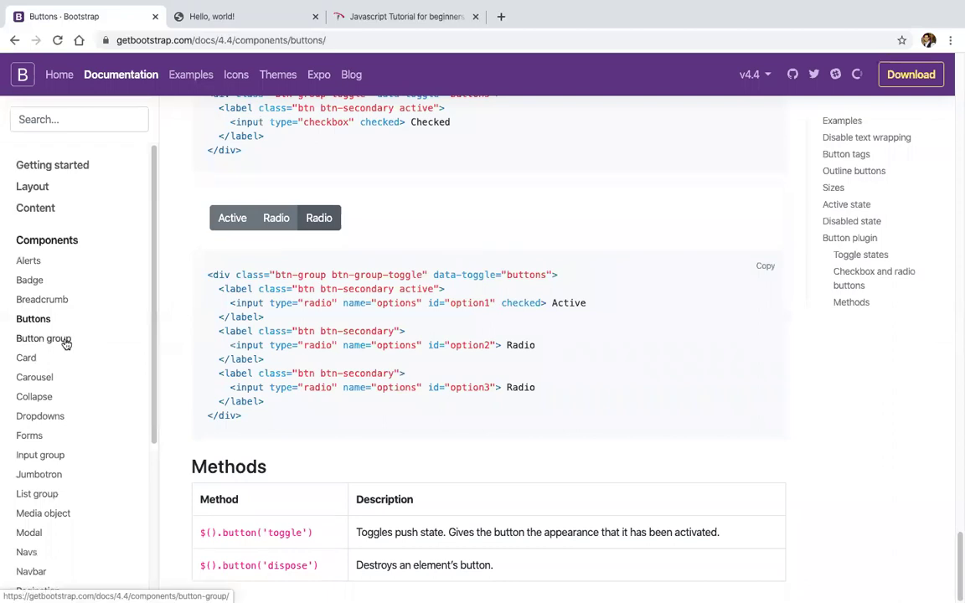
Open the Button group documentation and examine its basic example, toolbar, sizing, nesting and vertical variation parts.
left_click(60, 342)
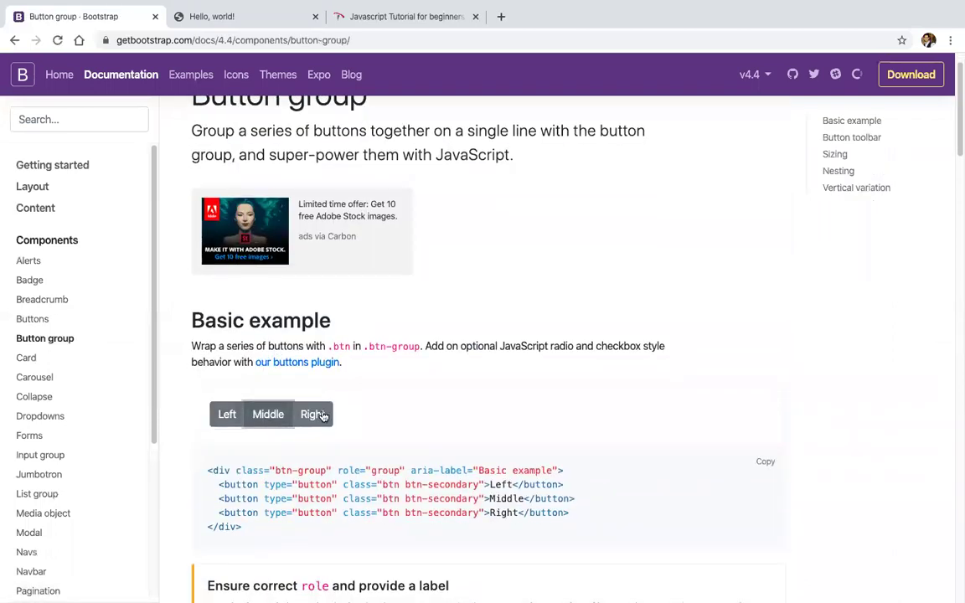
scroll(381, 422, "down", 5)
scroll(395, 424, "down", 2)
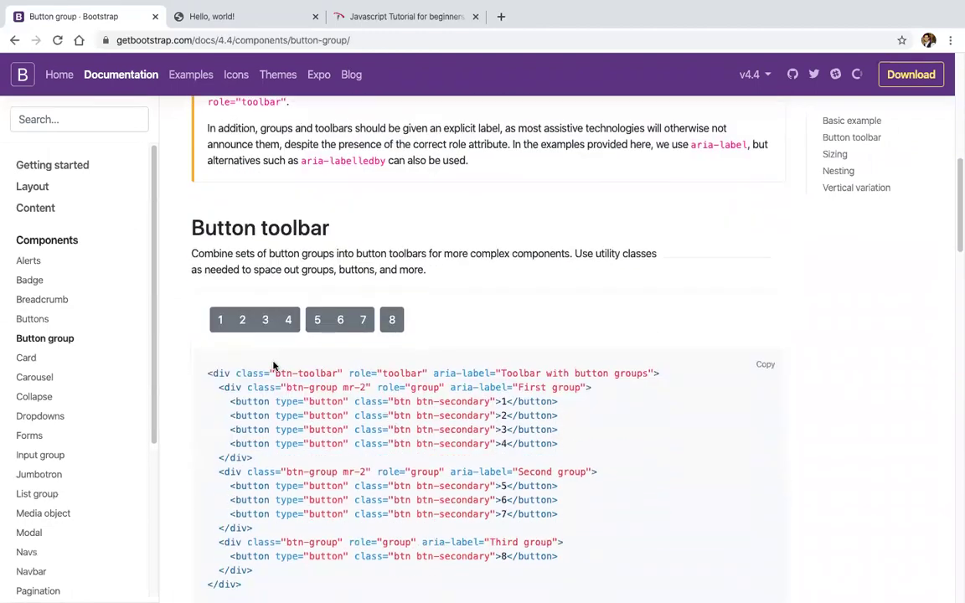
scroll(385, 279, "down", 3)
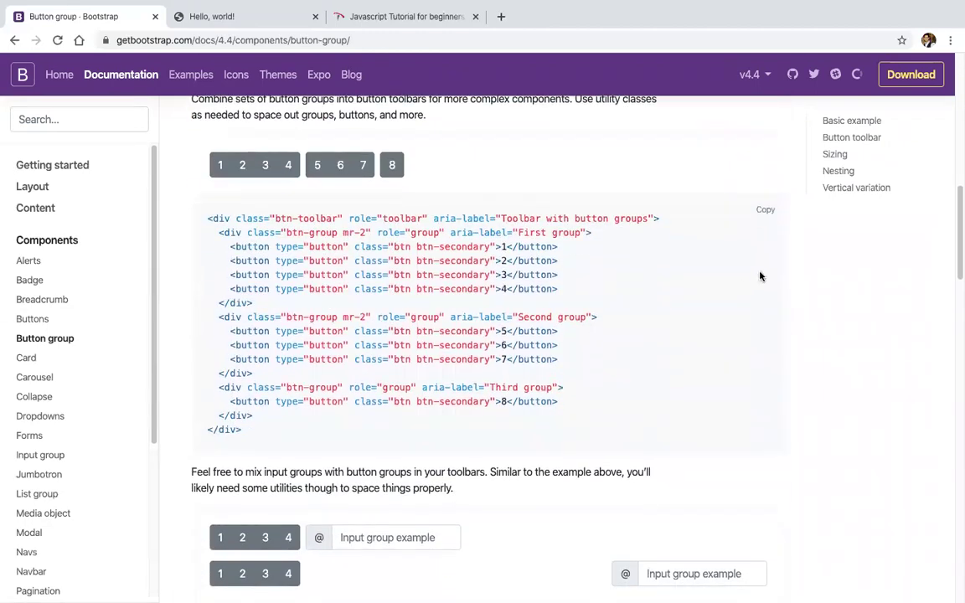
scroll(661, 265, "down", 8)
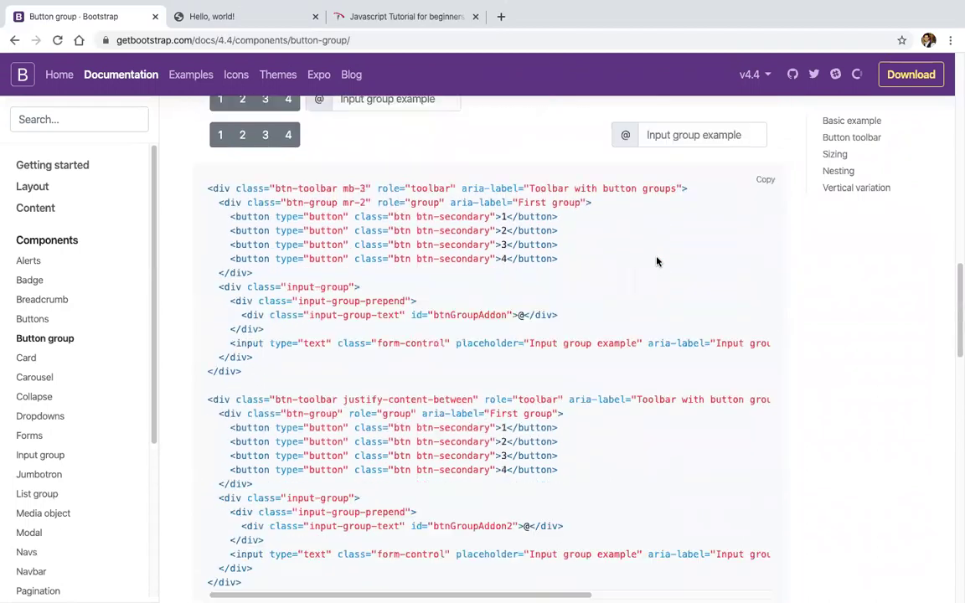
scroll(366, 182, "up", 1)
scroll(402, 200, "down", 10)
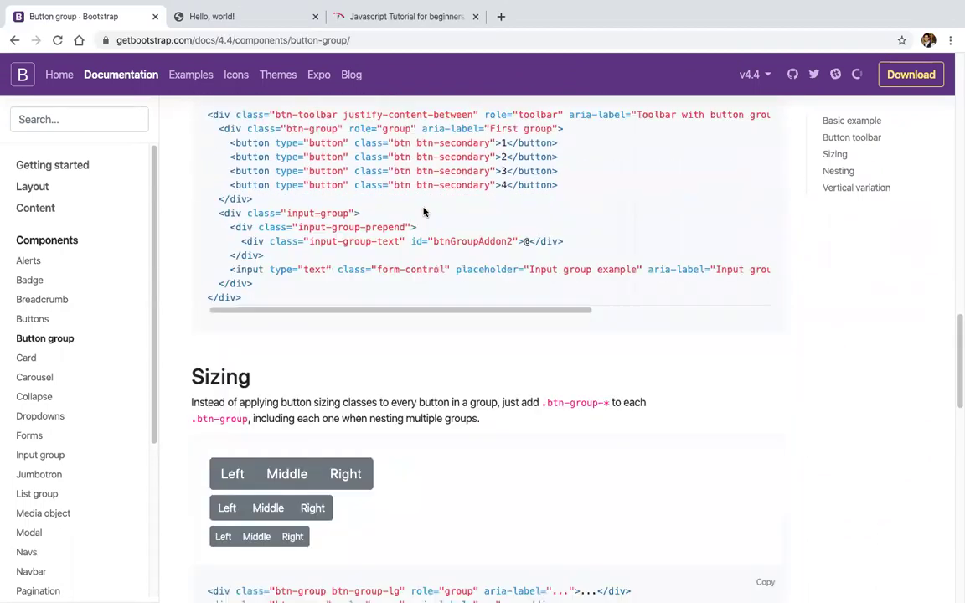
scroll(279, 297, "down", 6)
left_click(312, 282)
left_click(312, 281)
scroll(250, 344, "down", 5)
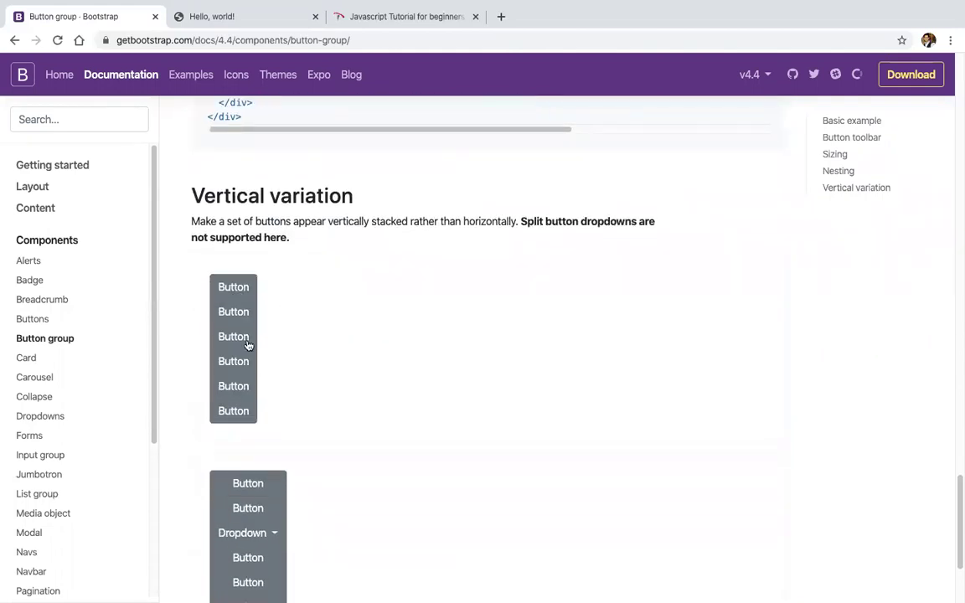
Copy the basic card example from the Card documentation into index.html below the button and reload the demo page.
left_click(65, 353)
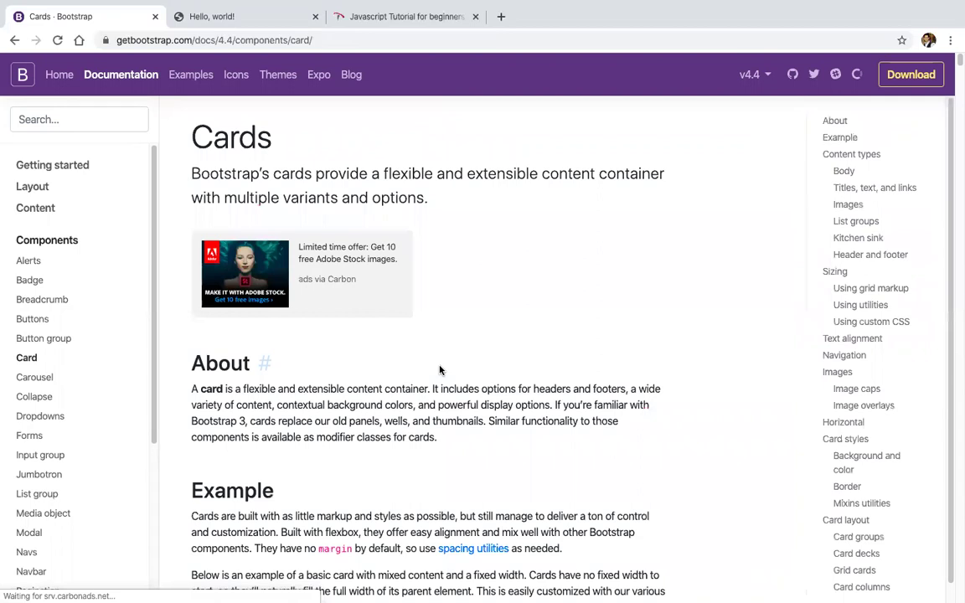
scroll(440, 370, "down", 4)
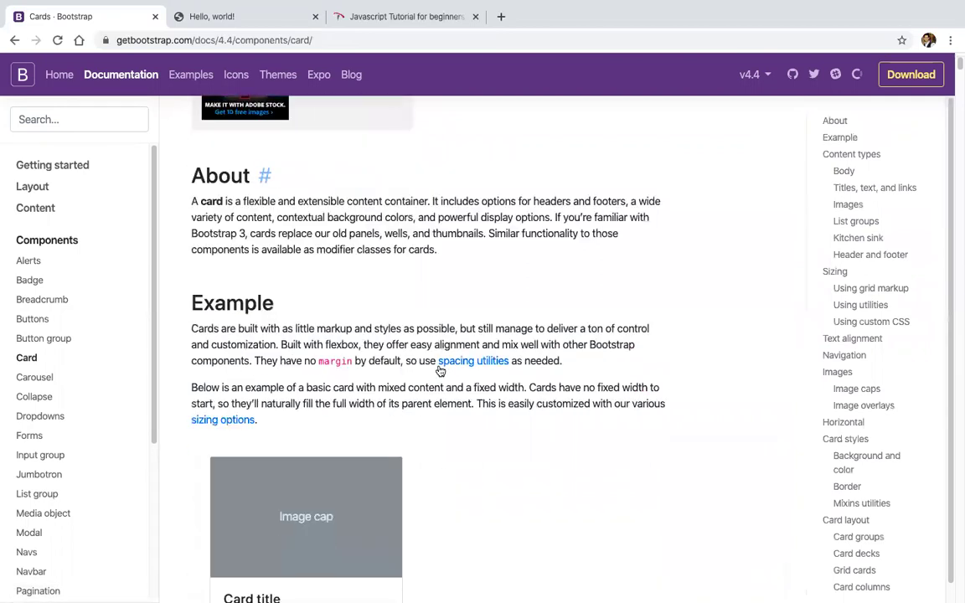
scroll(439, 369, "down", 7)
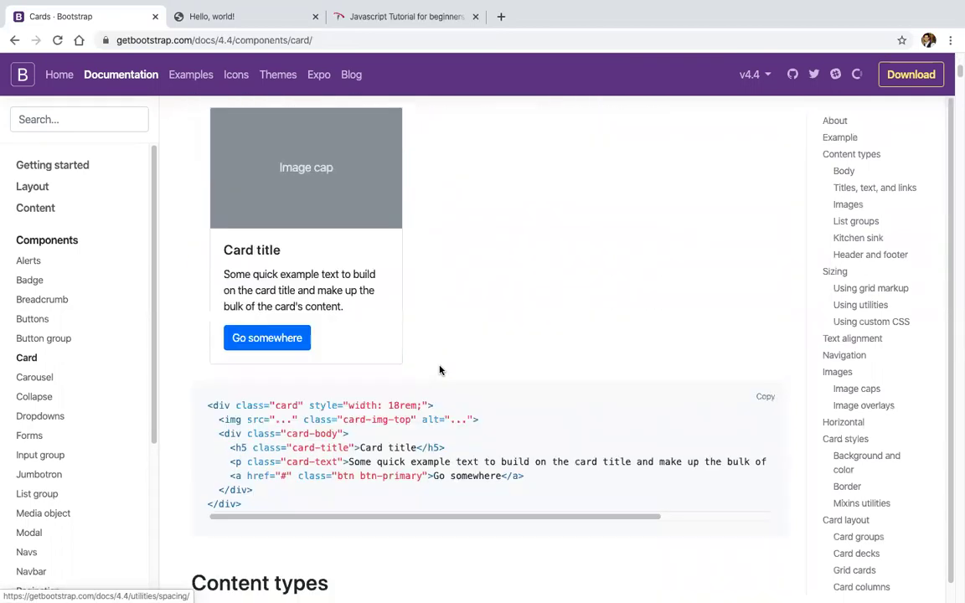
left_click(765, 397)
key("ctrl+Left")
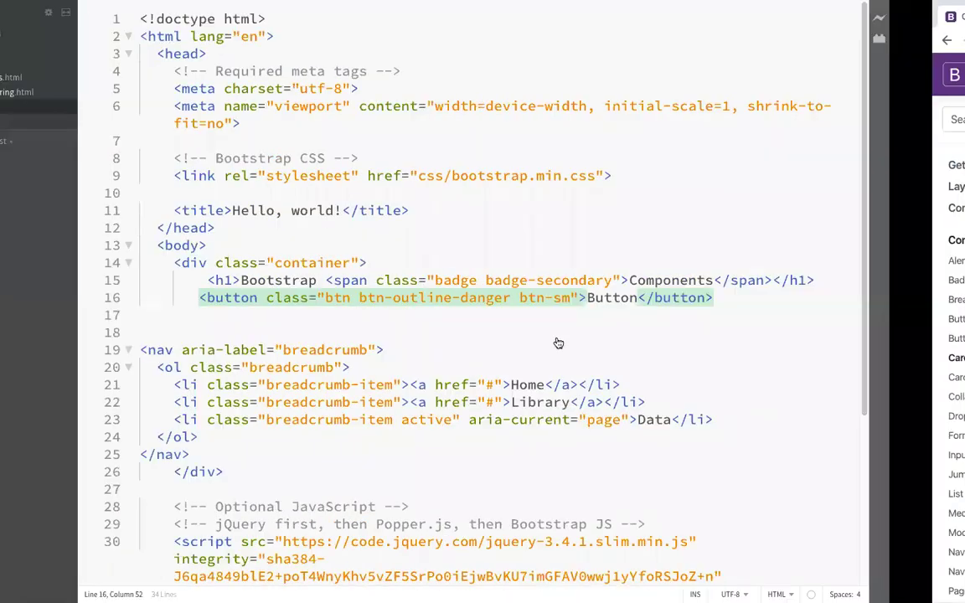
left_click(327, 311)
key("super+v")
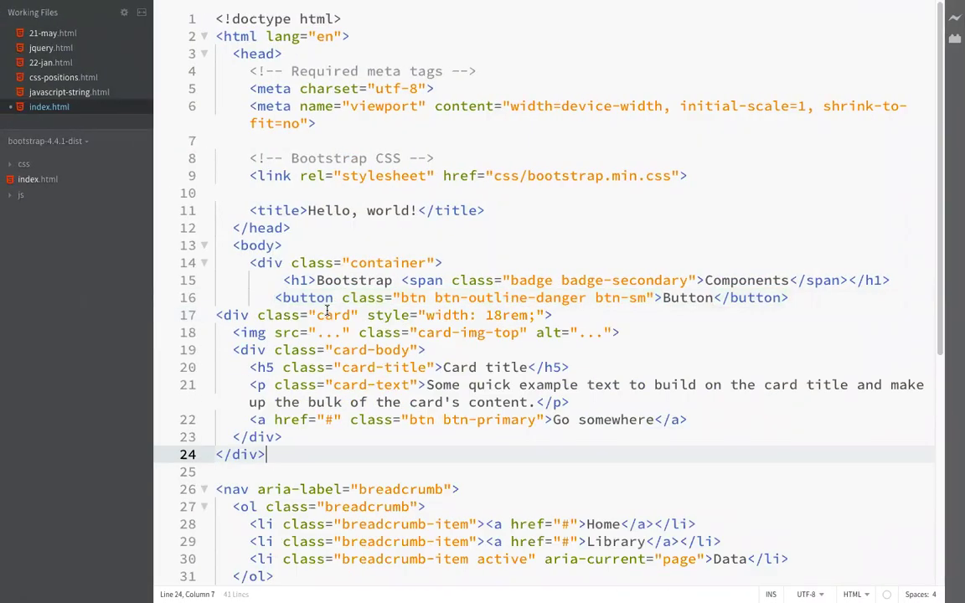
key("ctrl+Right")
left_click(243, 17)
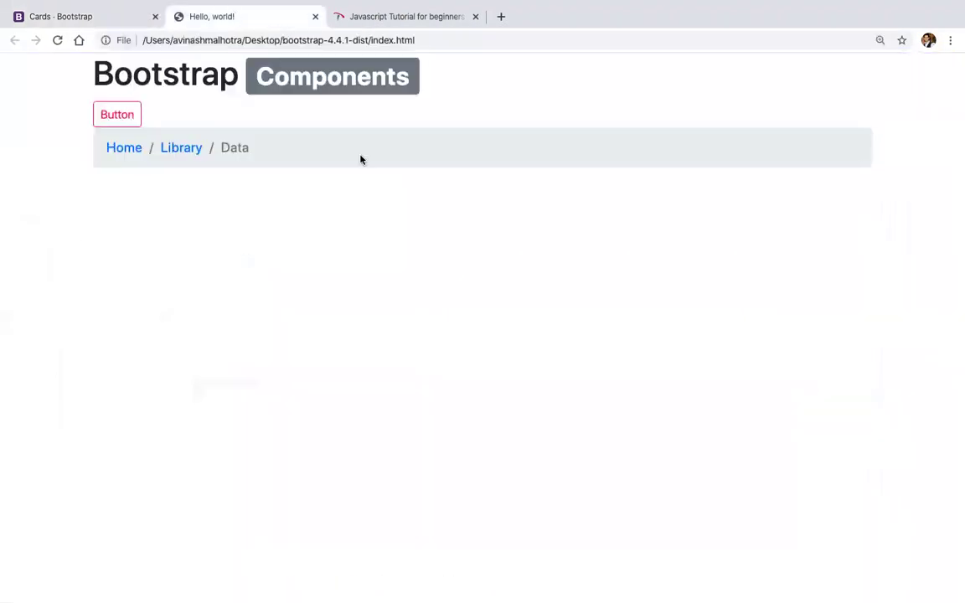
key("super+r")
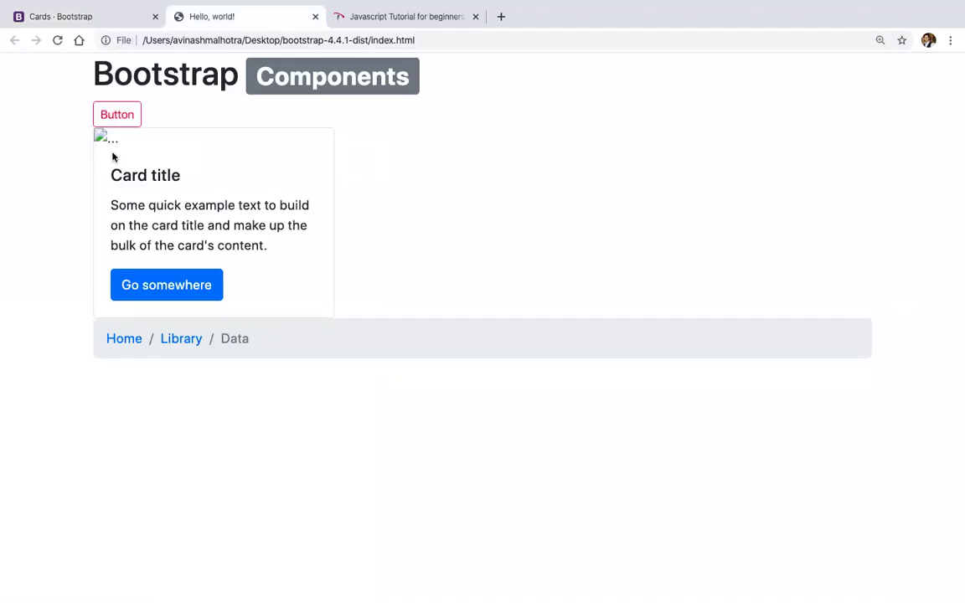
Compare the card on the demo page with its markup and test its Go somewhere button.
key("ctrl+Left")
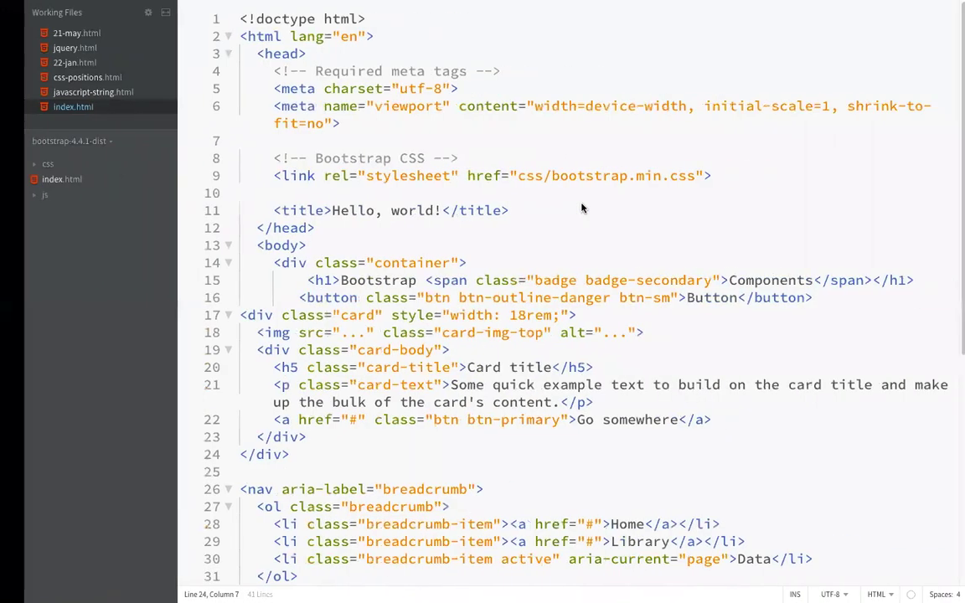
key("ctrl+Right")
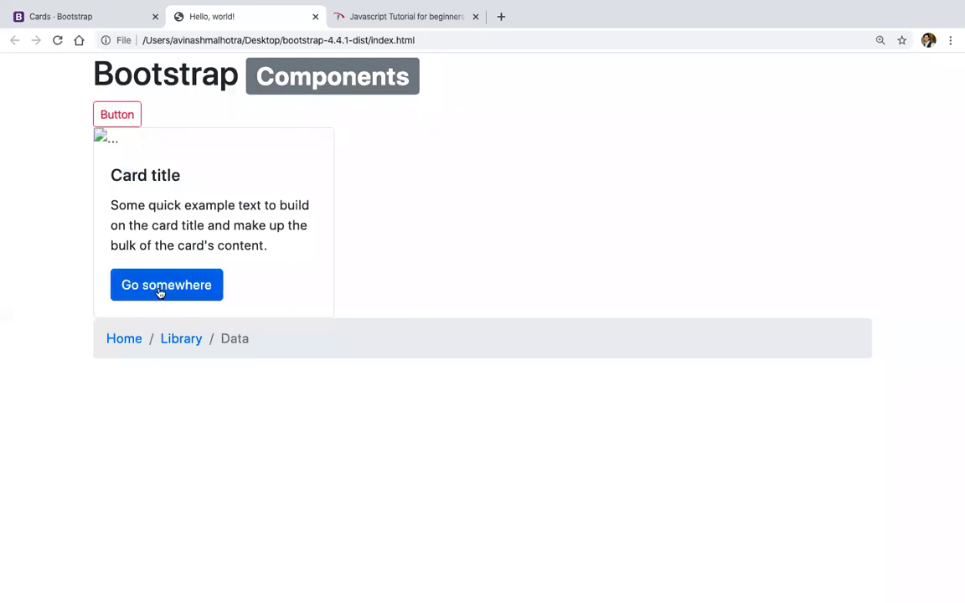
left_click(158, 289)
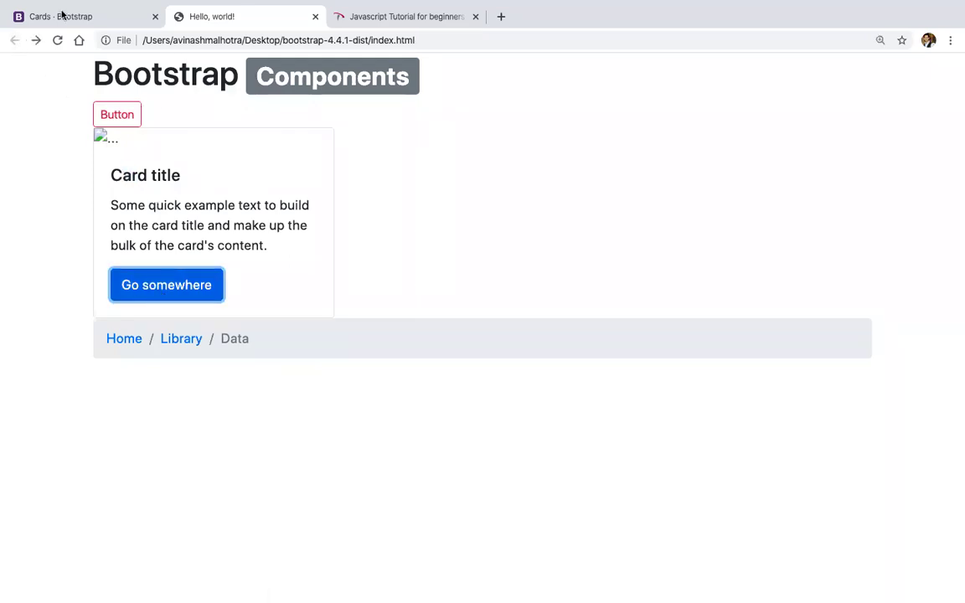
Return to the Cards documentation and read the content types from Body through Images to Kitchen sink.
left_click(61, 14)
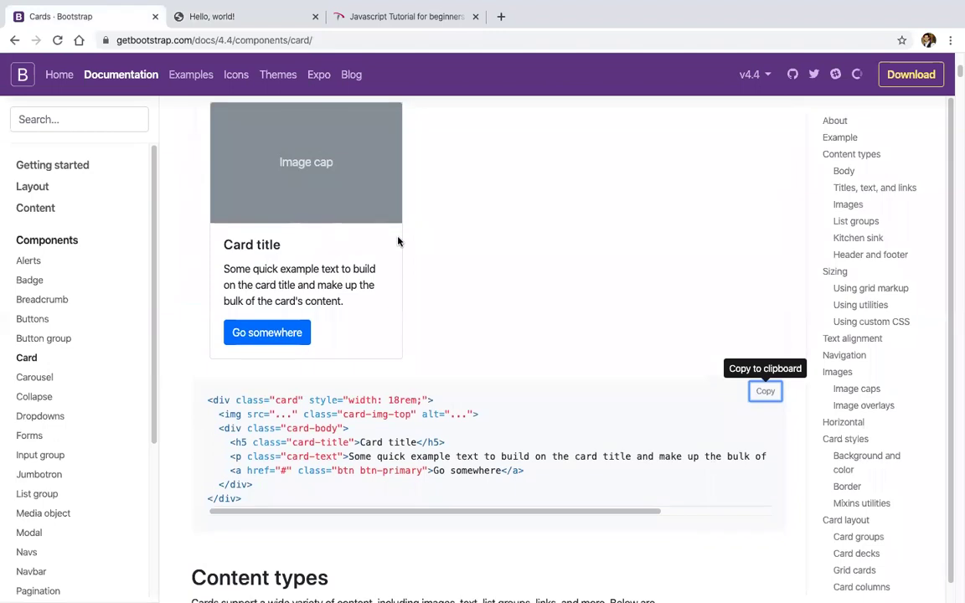
scroll(491, 276, "down", 5)
scroll(491, 275, "down", 3)
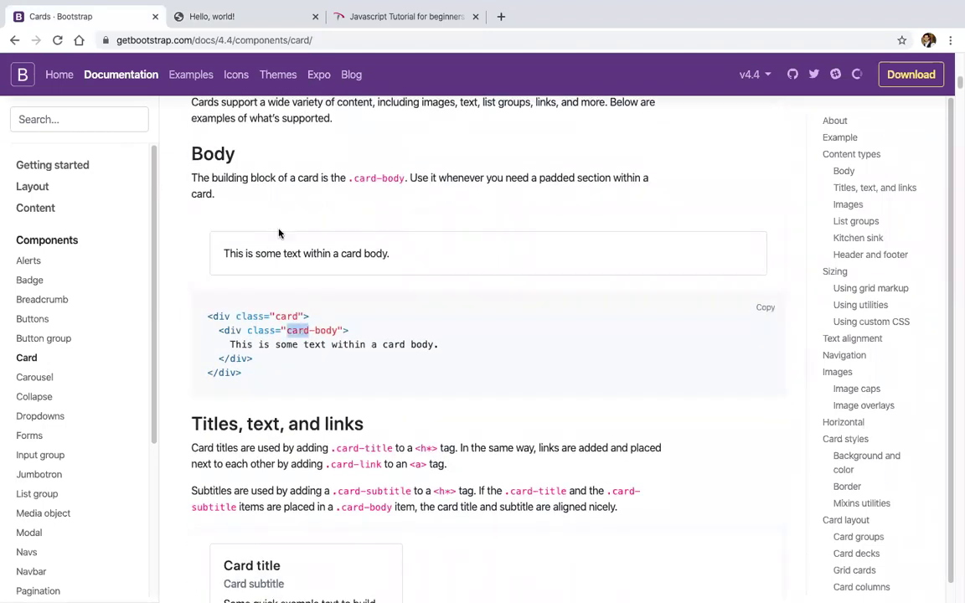
left_click_drag(315, 246, 379, 248)
scroll(379, 248, "down", 4)
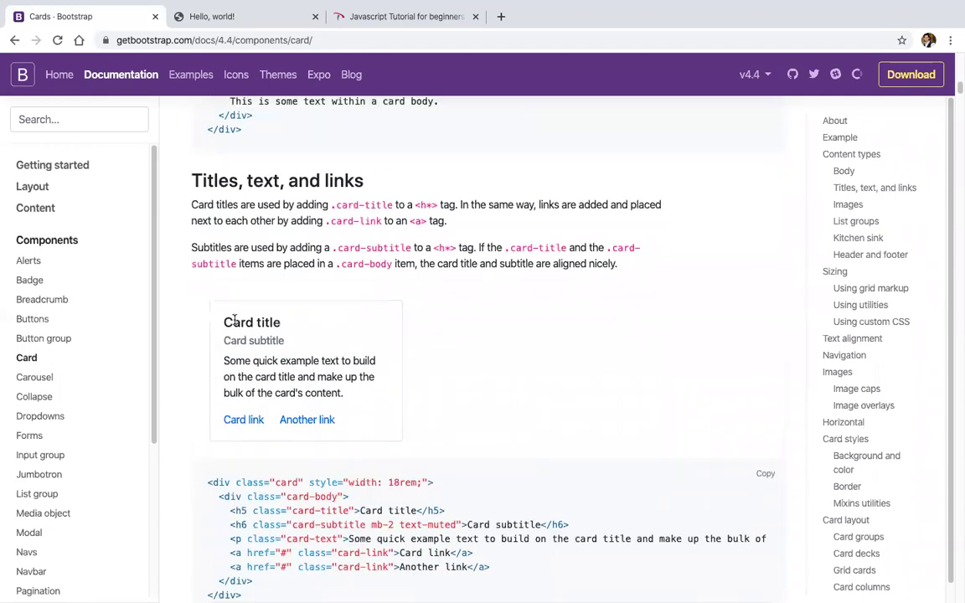
scroll(268, 338, "down", 6)
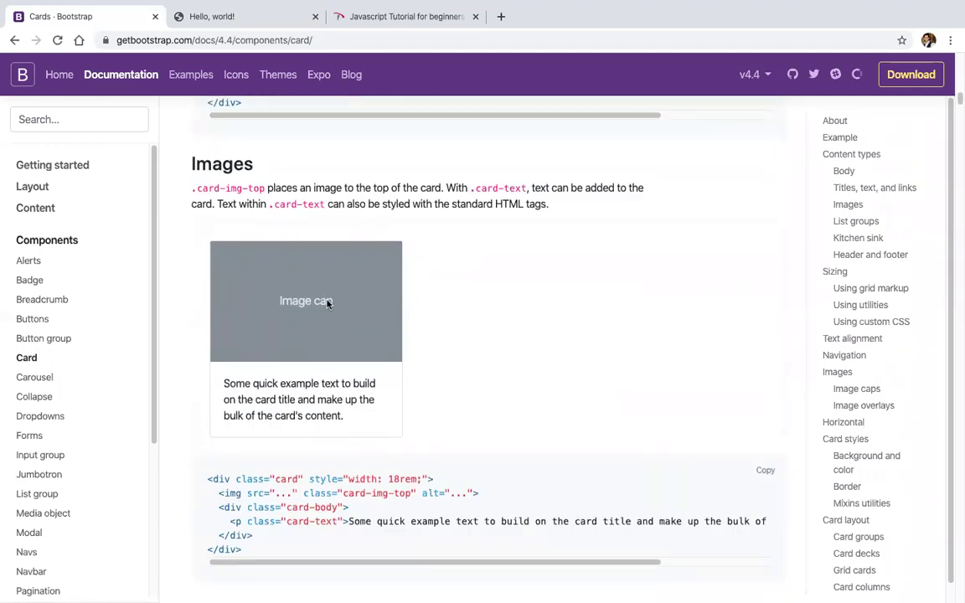
scroll(328, 303, "down", 5)
scroll(299, 403, "down", 8)
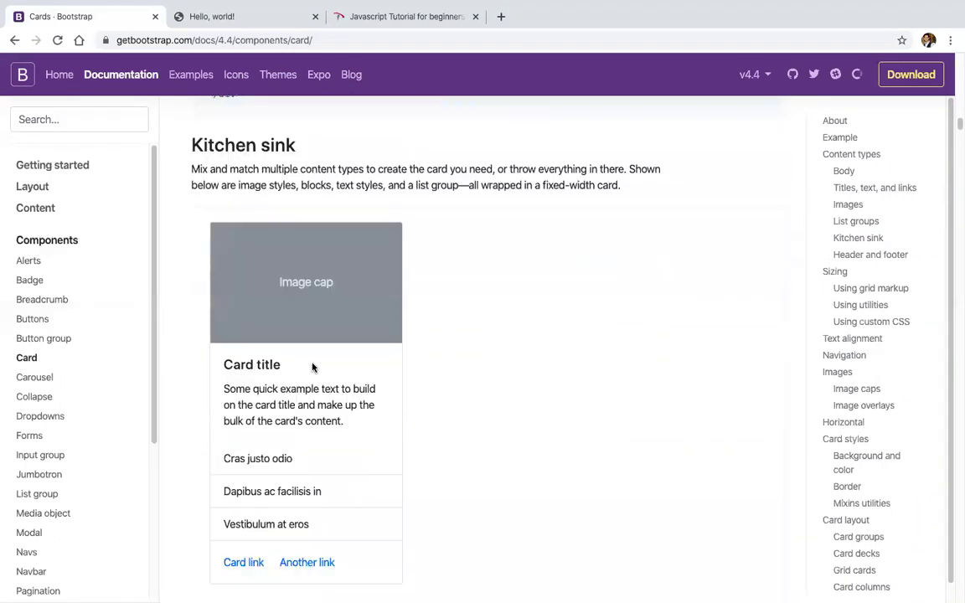
scroll(313, 366, "down", 1)
left_click_drag(210, 139, 346, 146)
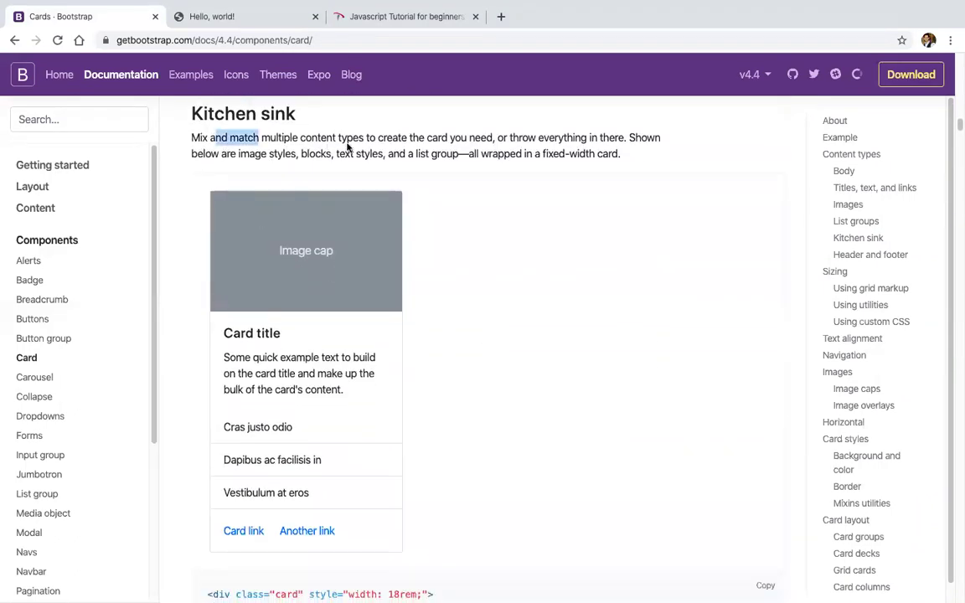
Read the card header and footer examples and the sizing parts on grid markup and utilities.
scroll(347, 146, "down", 7)
scroll(276, 319, "down", 3)
scroll(277, 368, "down", 8)
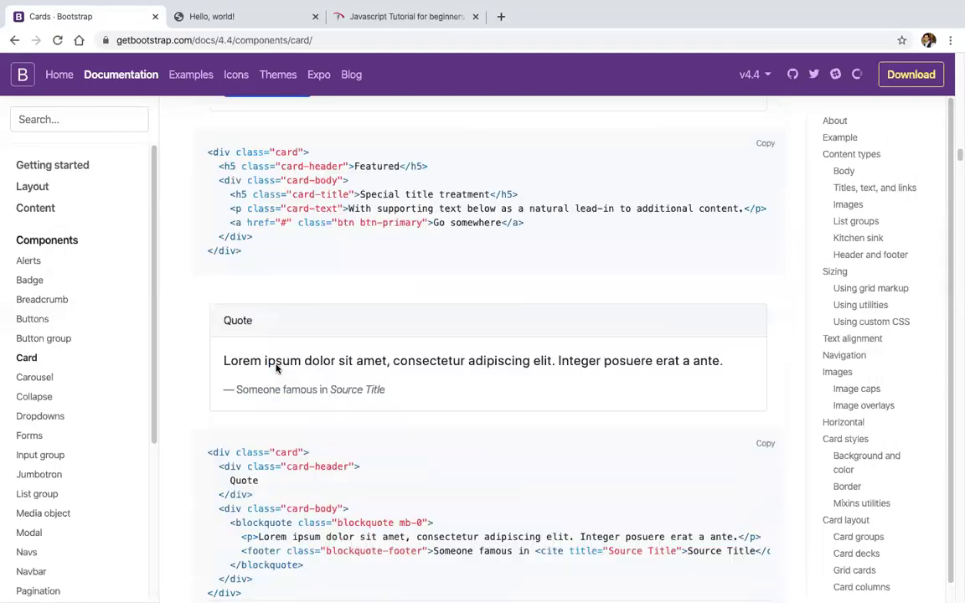
scroll(420, 309, "down", 2)
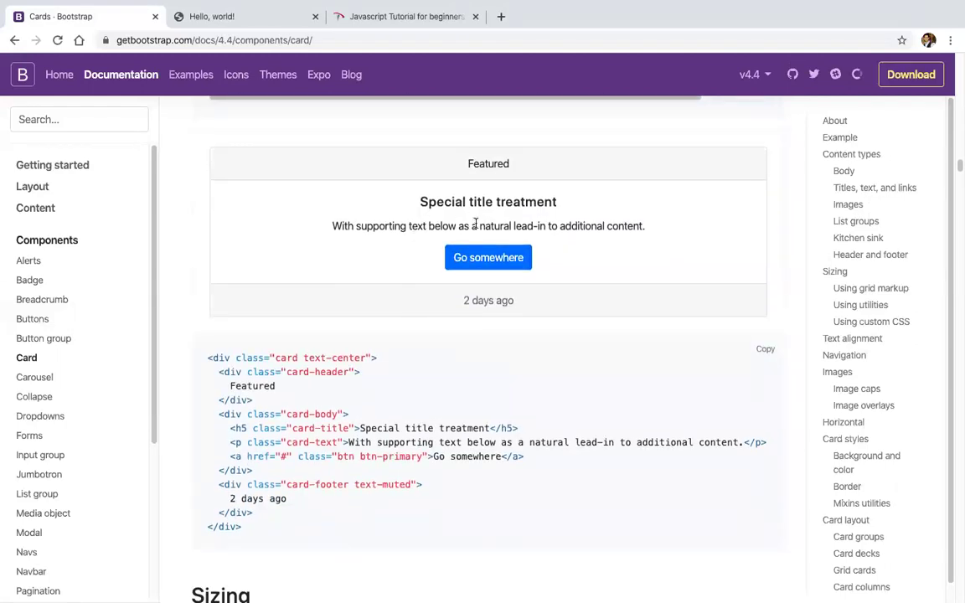
scroll(490, 291, "down", 6)
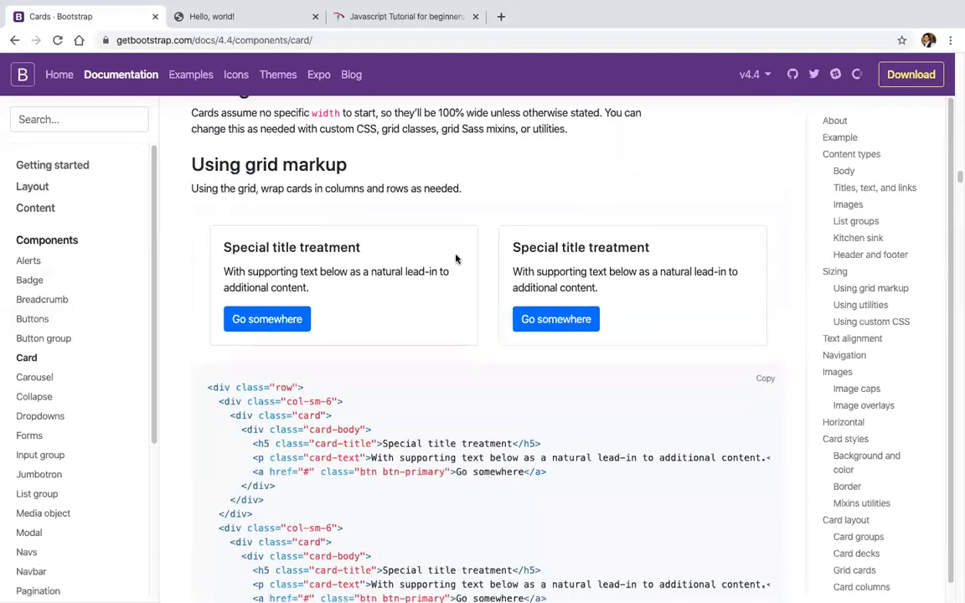
scroll(454, 309, "down", 6)
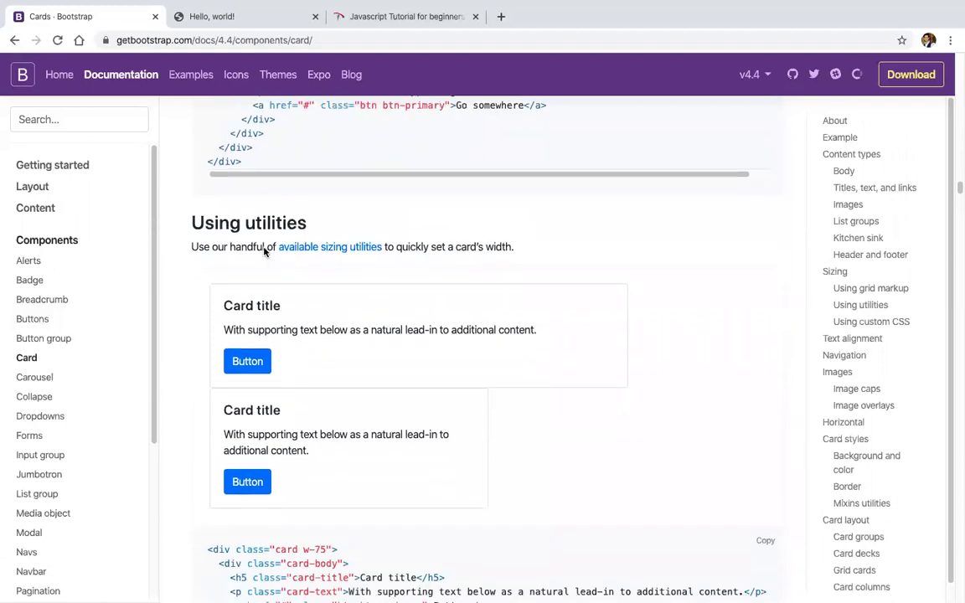
scroll(303, 355, "down", 6)
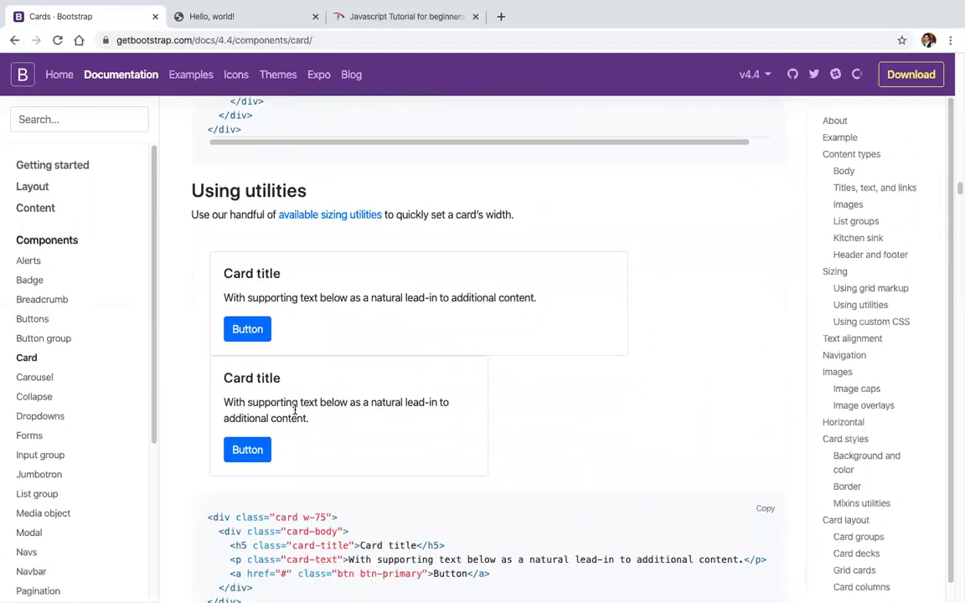
Examine the inline width style in the custom CSS card example and the Text alignment examples with their code.
scroll(294, 408, "down", 1)
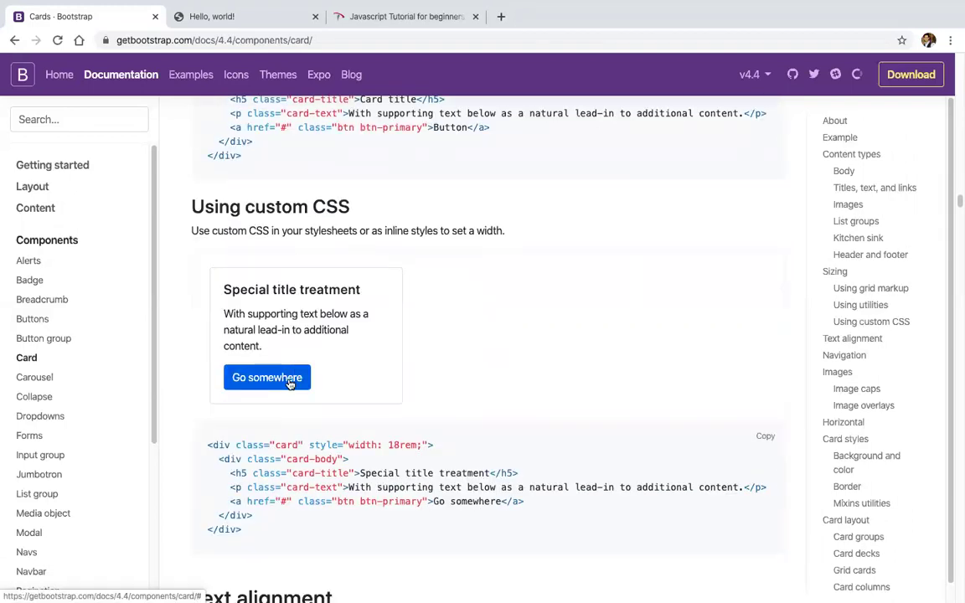
scroll(289, 381, "down", 4)
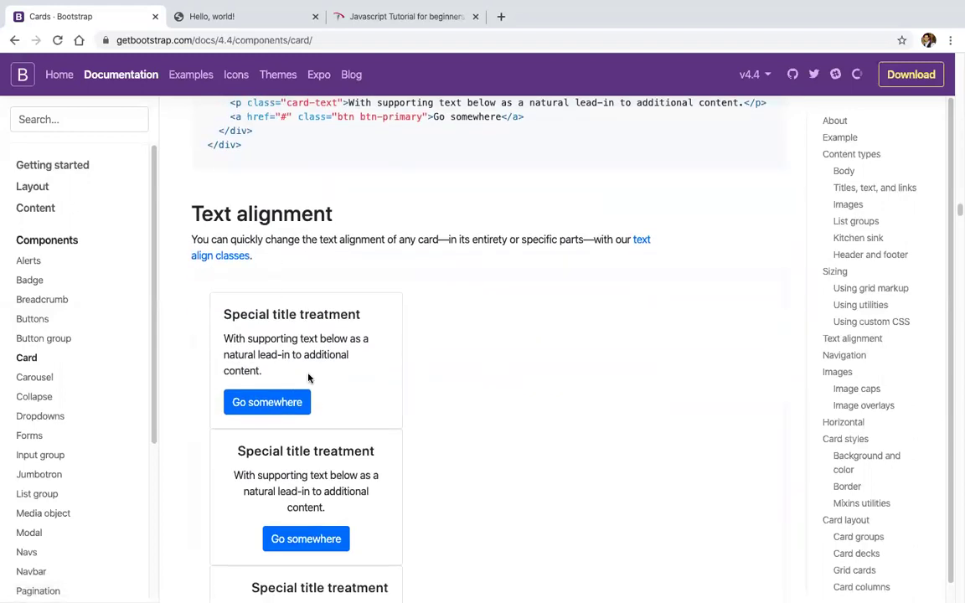
scroll(308, 378, "up", 3)
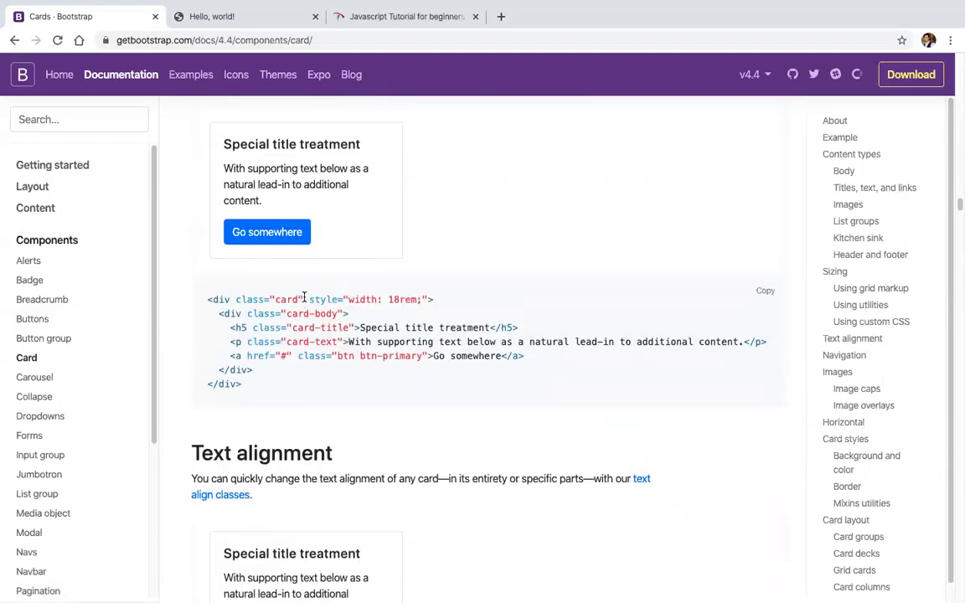
left_click_drag(305, 299, 402, 299)
scroll(415, 299, "down", 4)
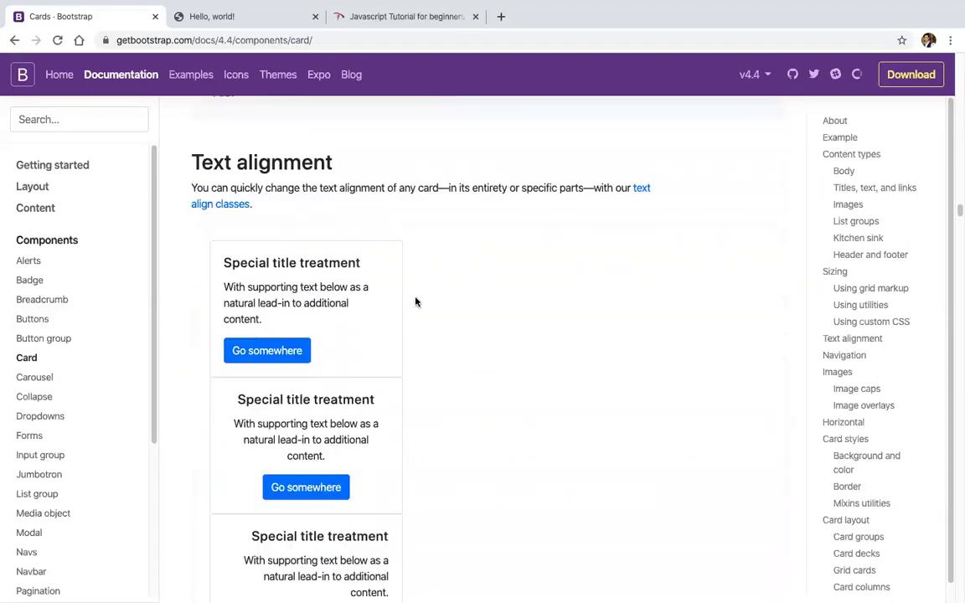
scroll(343, 307, "down", 2)
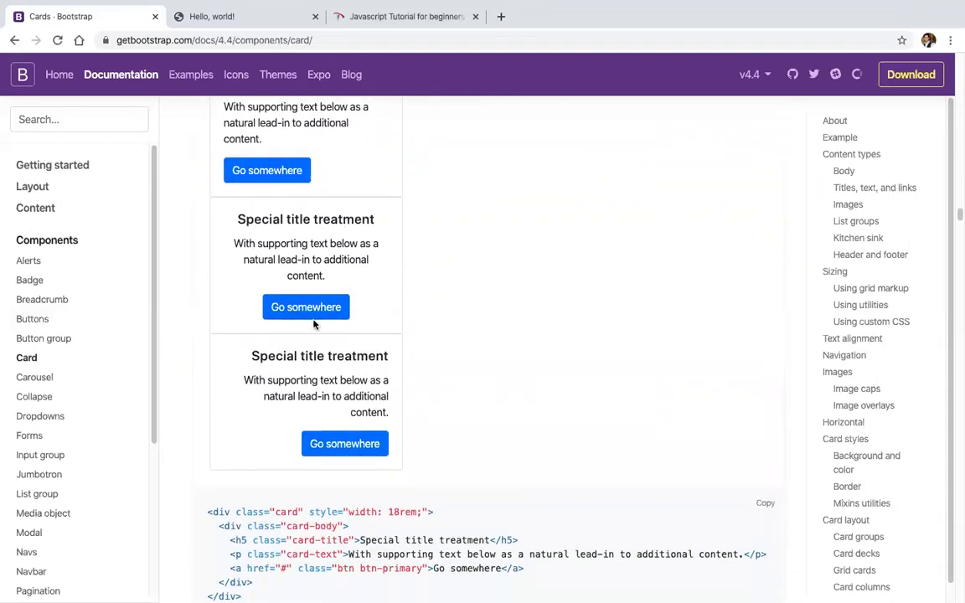
scroll(314, 324, "up", 2)
scroll(277, 225, "down", 5)
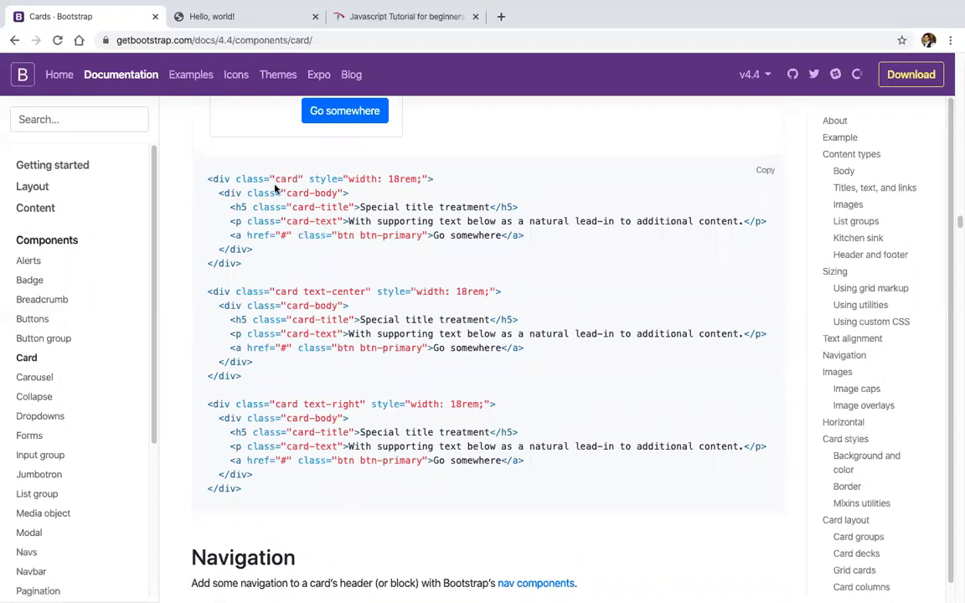
Read the card Navigation, Images, Image overlays and Horizontal sections of the Cards documentation with their code examples.
scroll(342, 337, "down", 5)
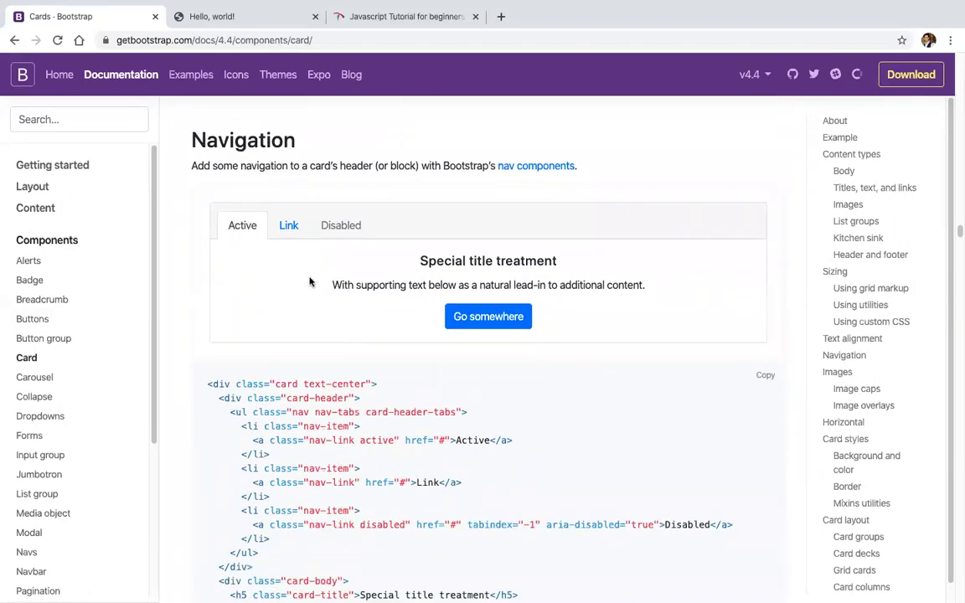
scroll(424, 280, "down", 7)
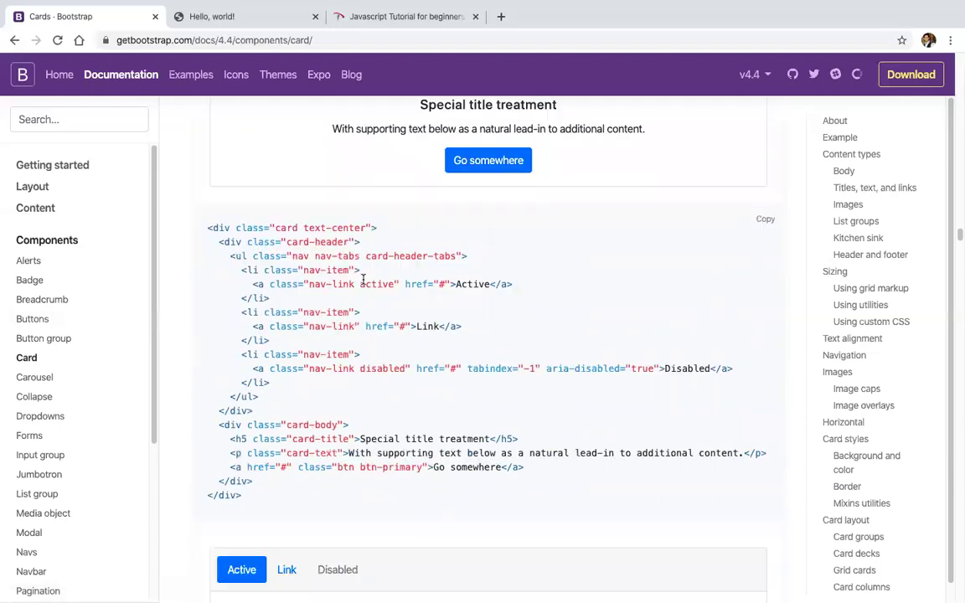
scroll(580, 257, "down", 8)
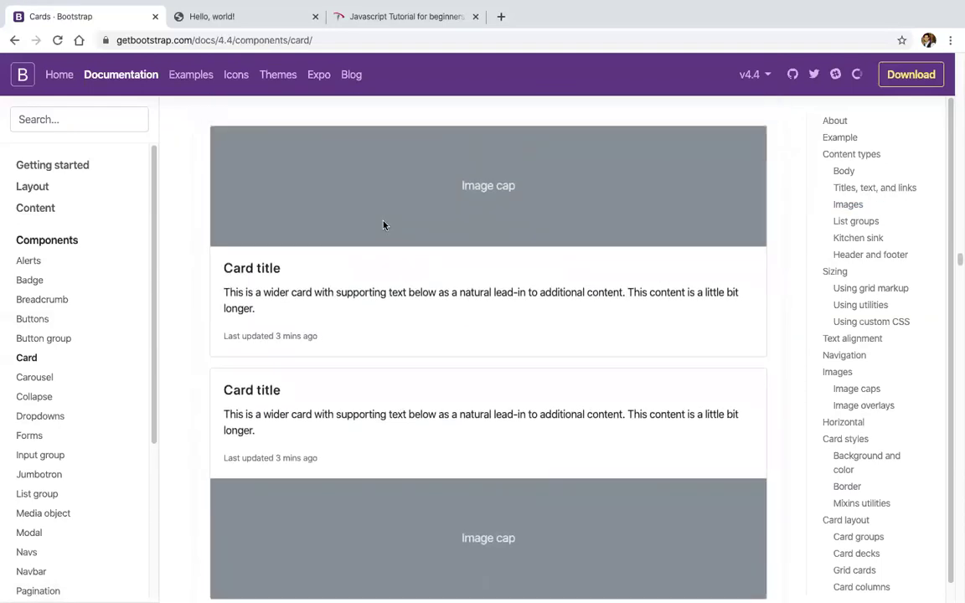
scroll(384, 222, "down", 8)
scroll(377, 307, "down", 7)
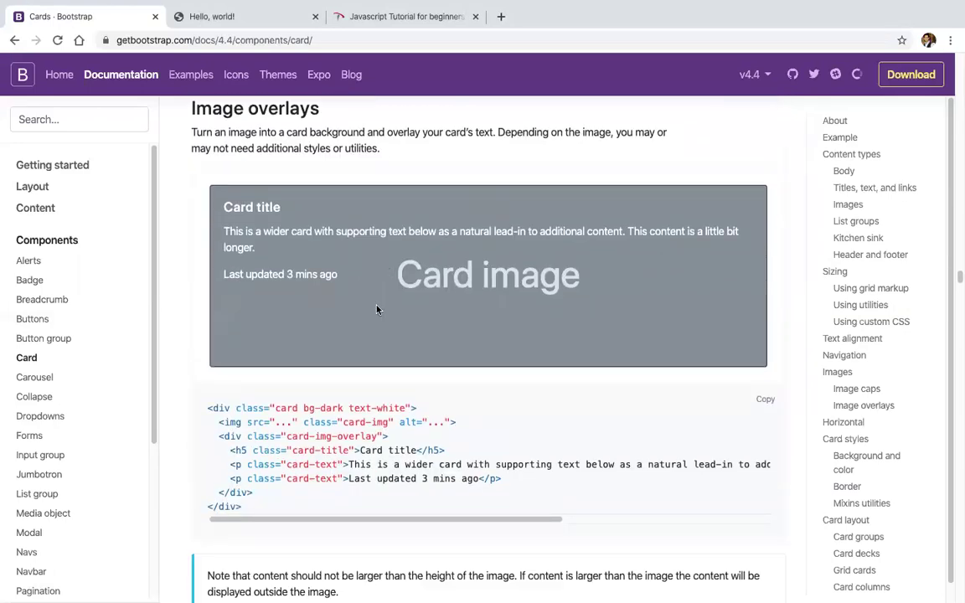
scroll(376, 305, "down", 7)
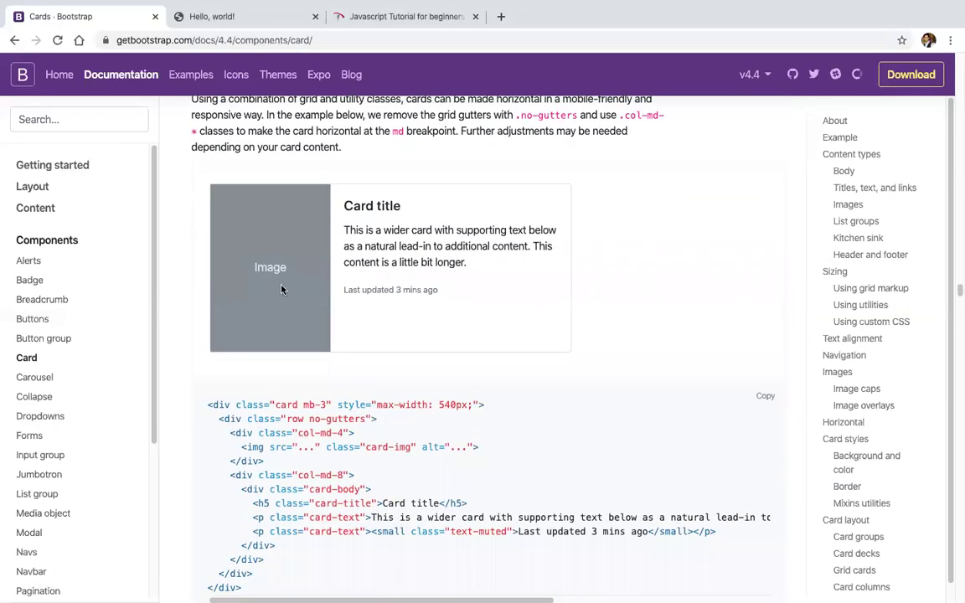
Examine the card style examples for background and color, border and mixins utilities with their code.
scroll(315, 372, "down", 12)
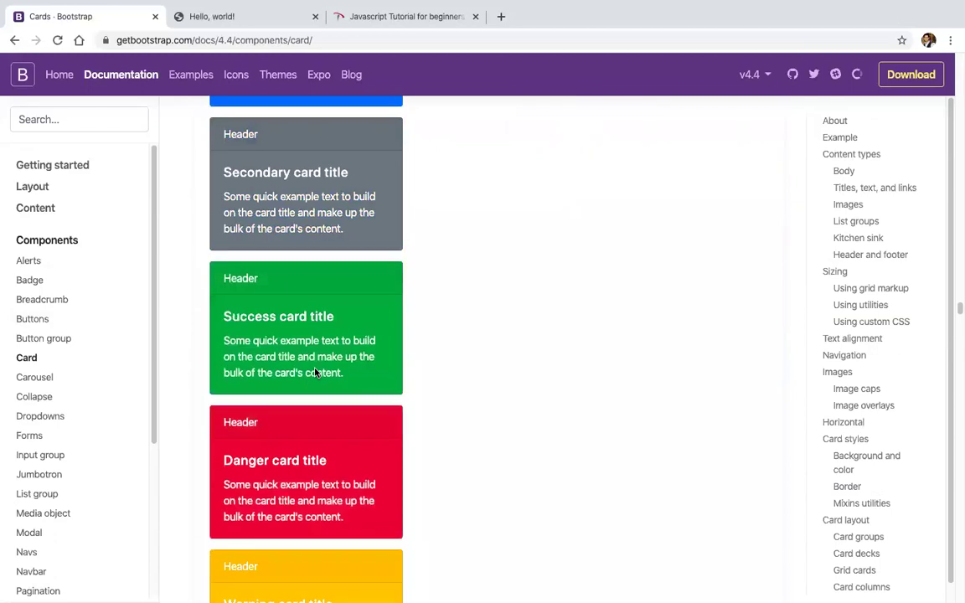
scroll(314, 372, "down", 2)
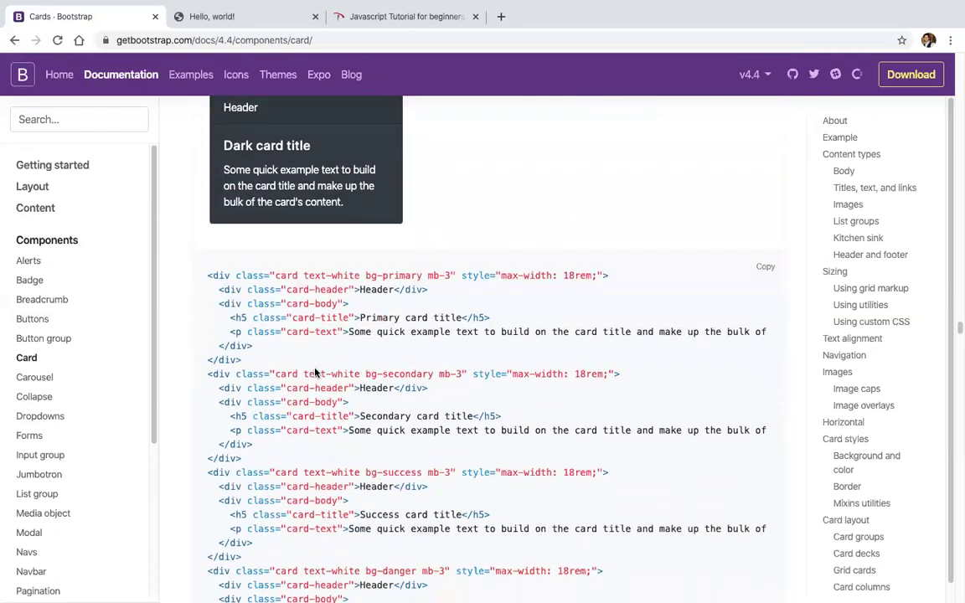
scroll(344, 242, "down", 13)
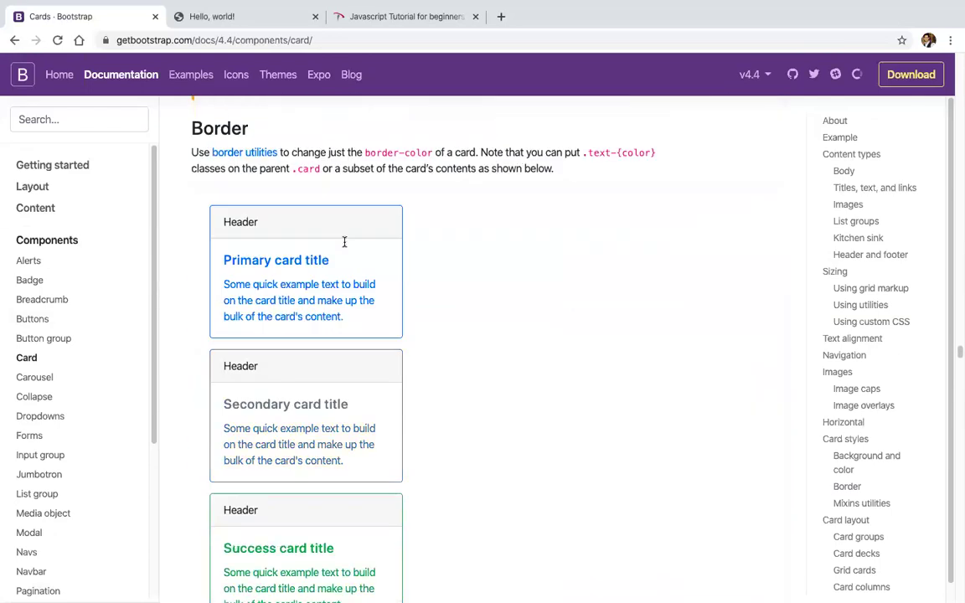
scroll(344, 244, "up", 1)
scroll(350, 303, "up", 1)
scroll(350, 303, "down", 14)
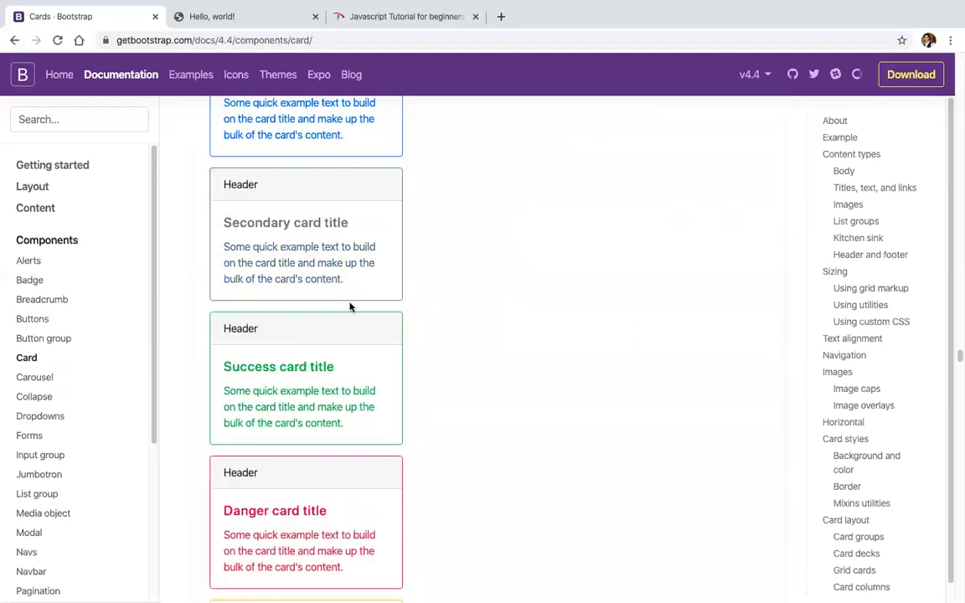
scroll(350, 304, "down", 11)
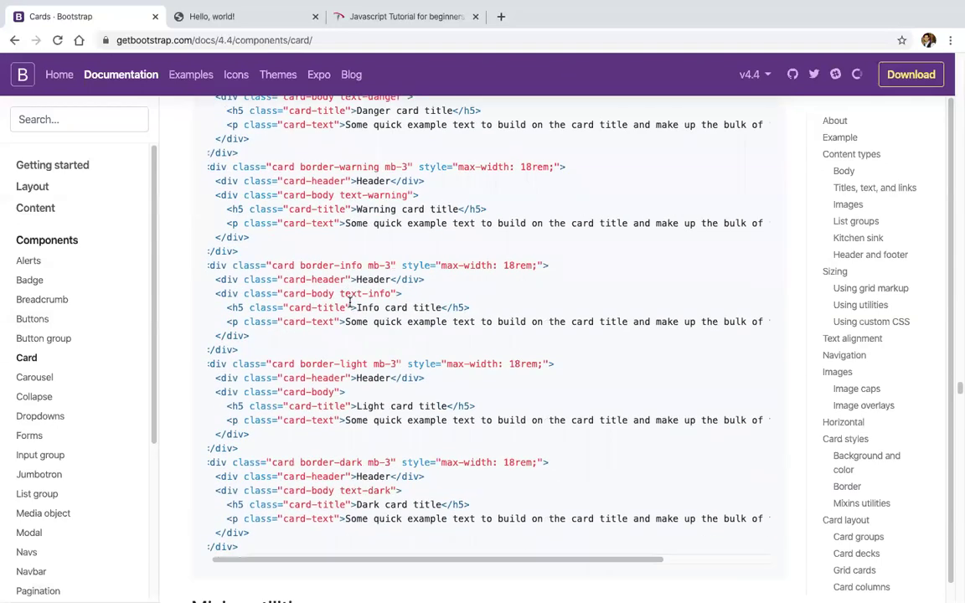
scroll(306, 356, "down", 5)
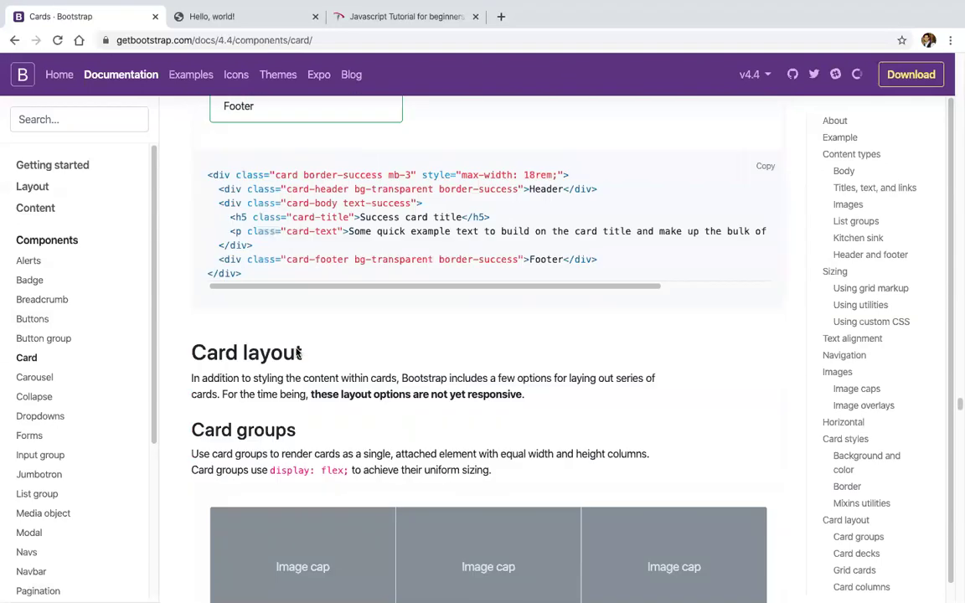
Compare the Card groups and Card decks layouts, including their versions with footers.
scroll(326, 373, "down", 2)
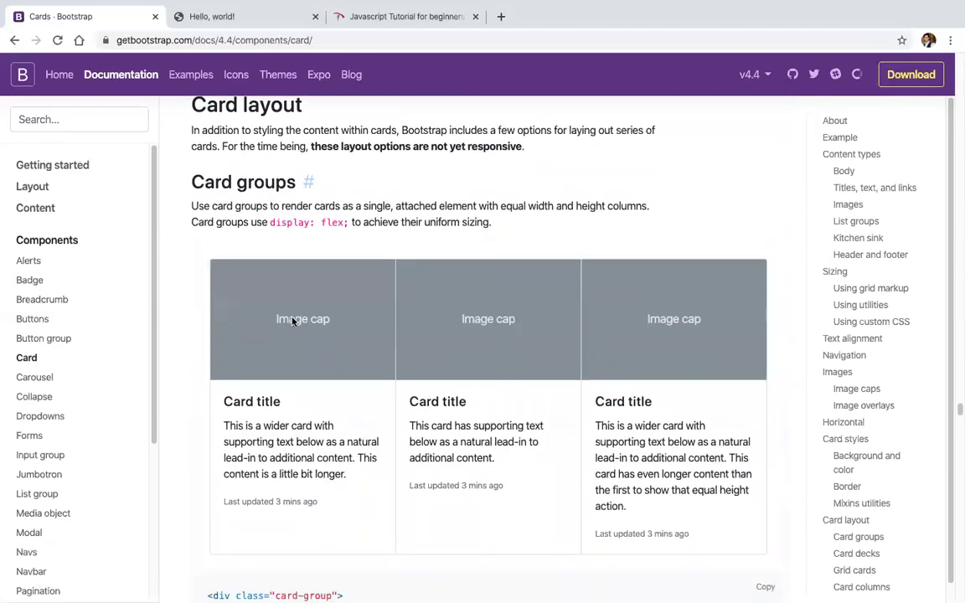
scroll(612, 375, "down", 12)
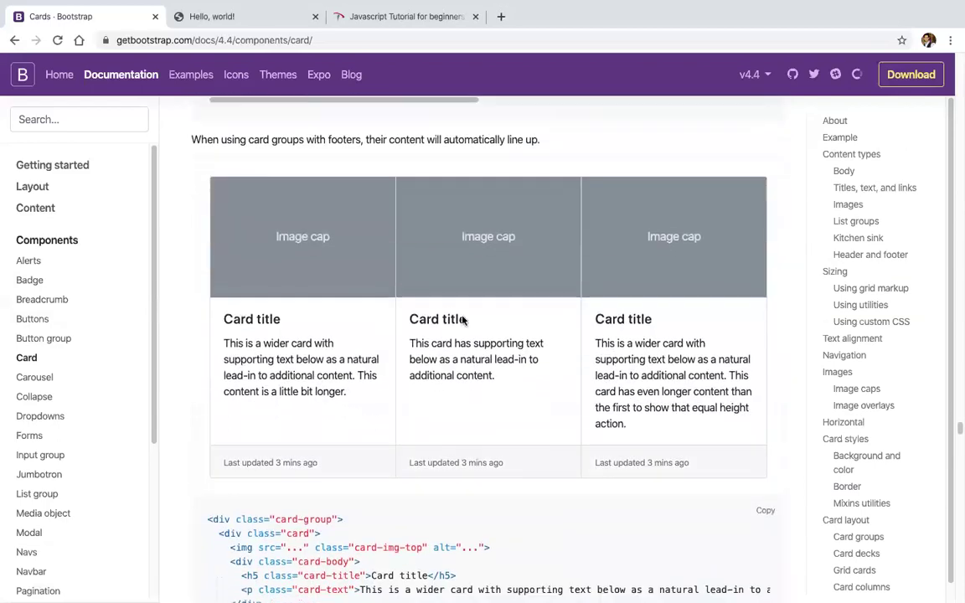
scroll(509, 337, "down", 10)
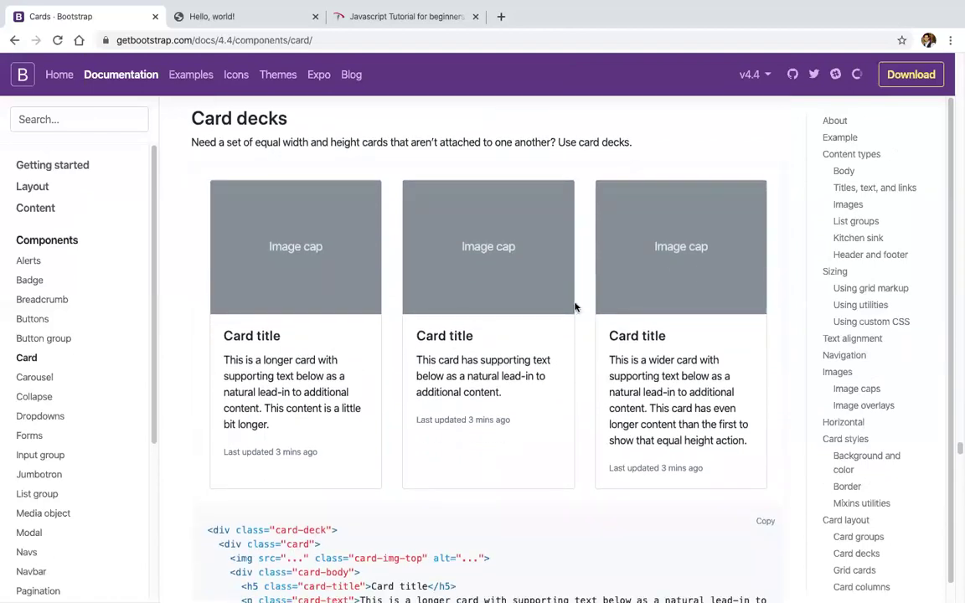
scroll(590, 337, "up", 8)
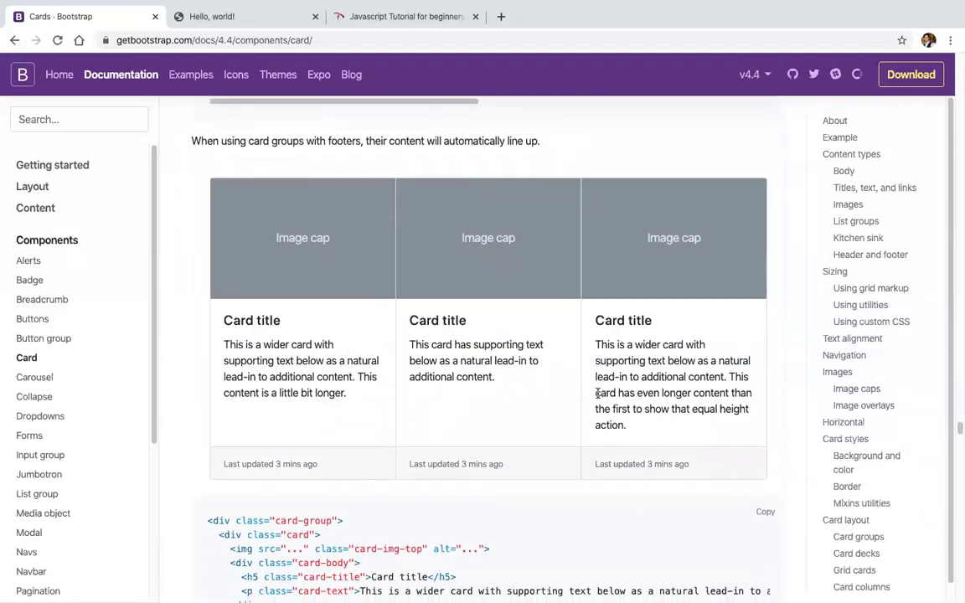
scroll(594, 394, "down", 15)
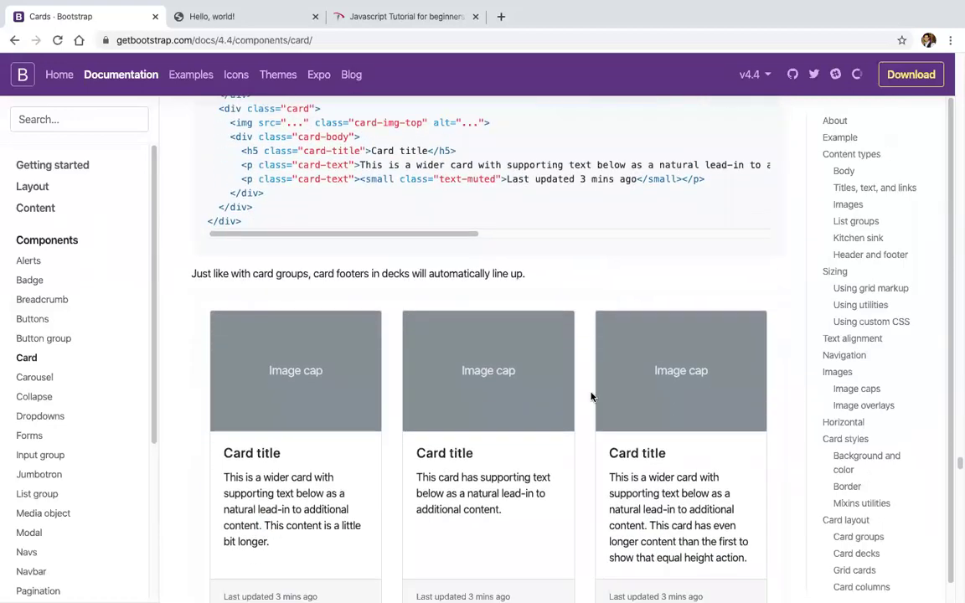
scroll(591, 396, "down", 2)
Read the Grid cards examples with their row-cols markup and the Card columns section.
scroll(471, 428, "down", 10)
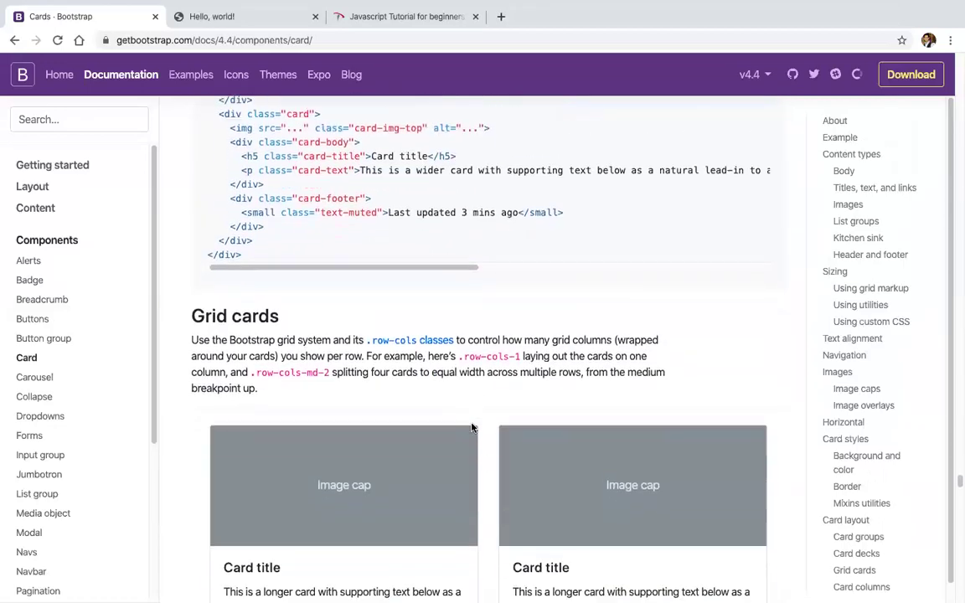
scroll(517, 320, "down", 13)
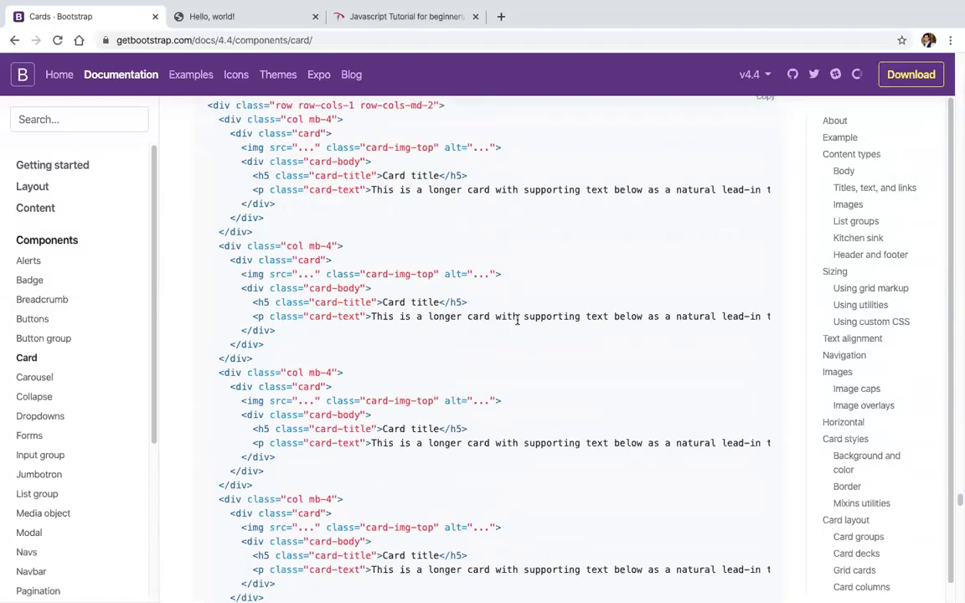
scroll(516, 323, "down", 12)
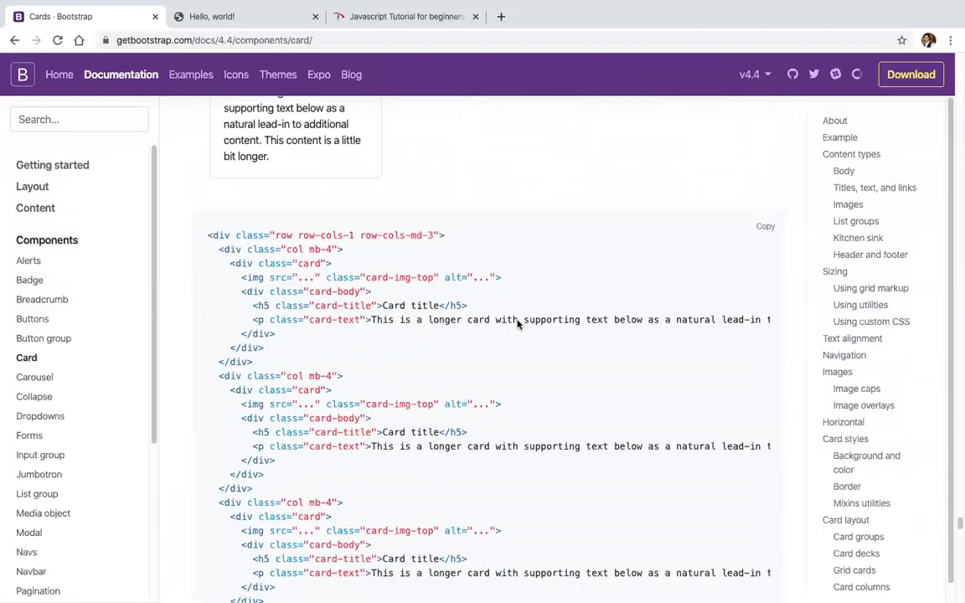
scroll(516, 324, "down", 15)
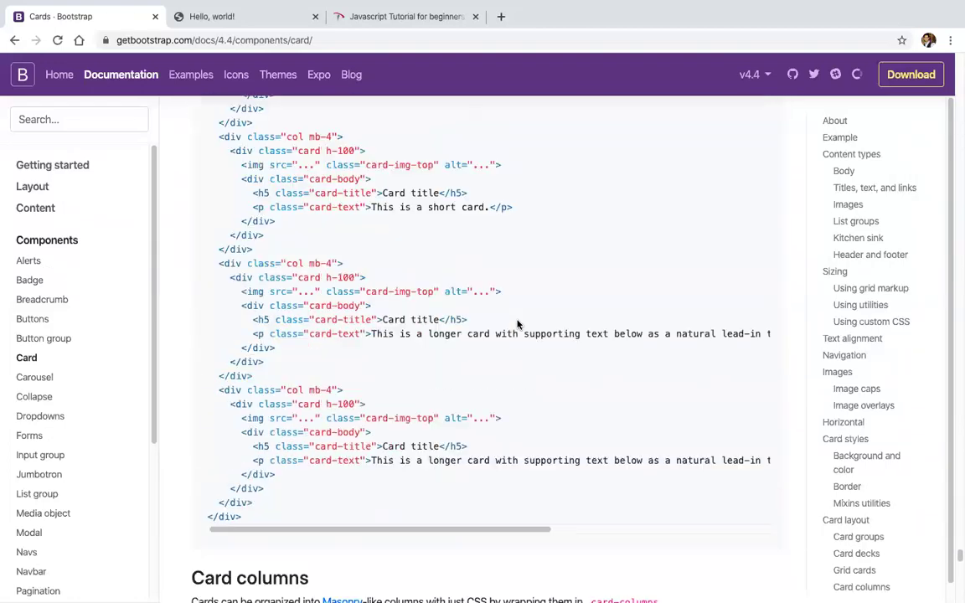
scroll(516, 324, "up", 1)
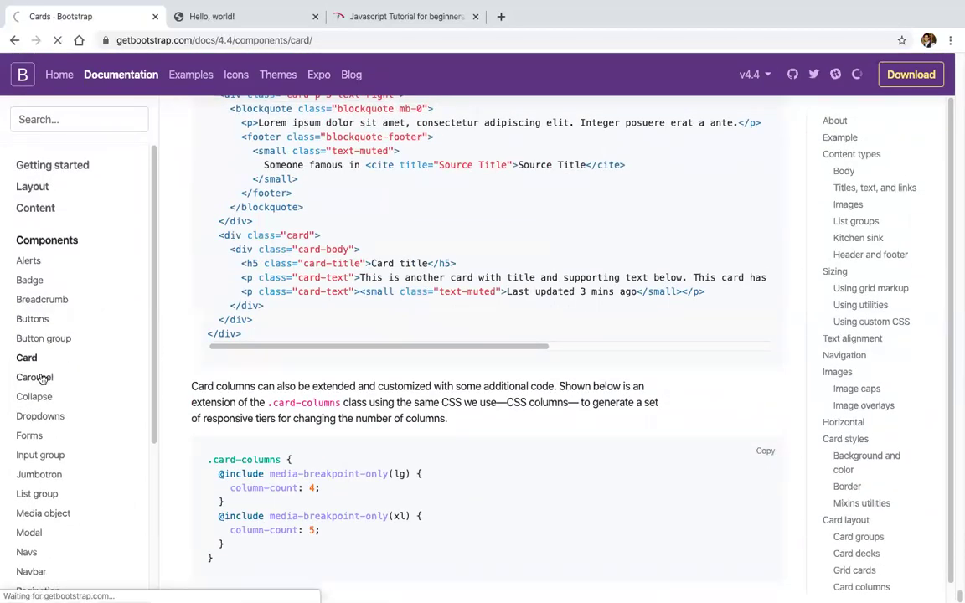
Copy the Slides only example from the Carousel documentation and insert it below the Bootstrap Components heading in index.html.
scroll(326, 361, "down", 10)
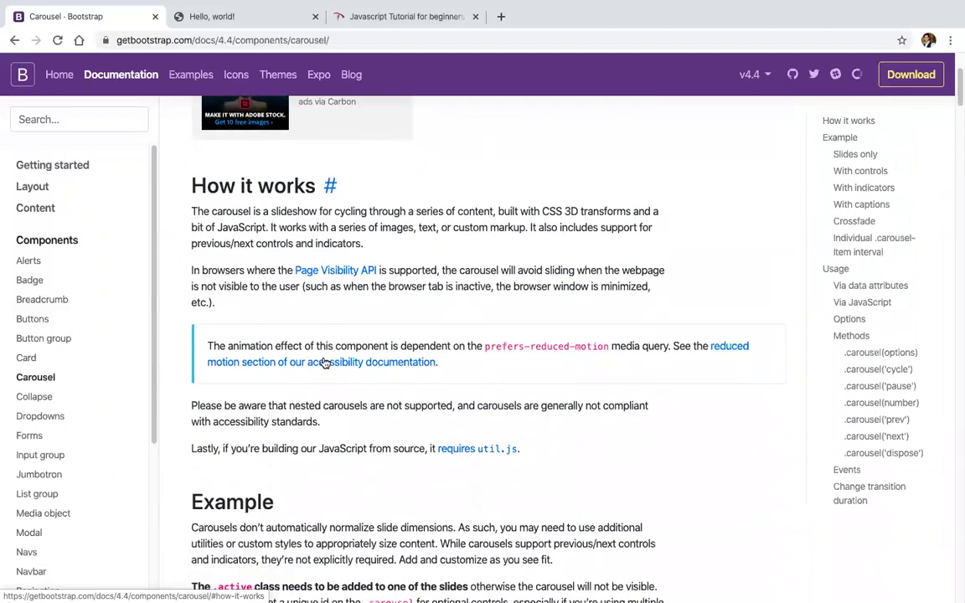
scroll(325, 362, "down", 2)
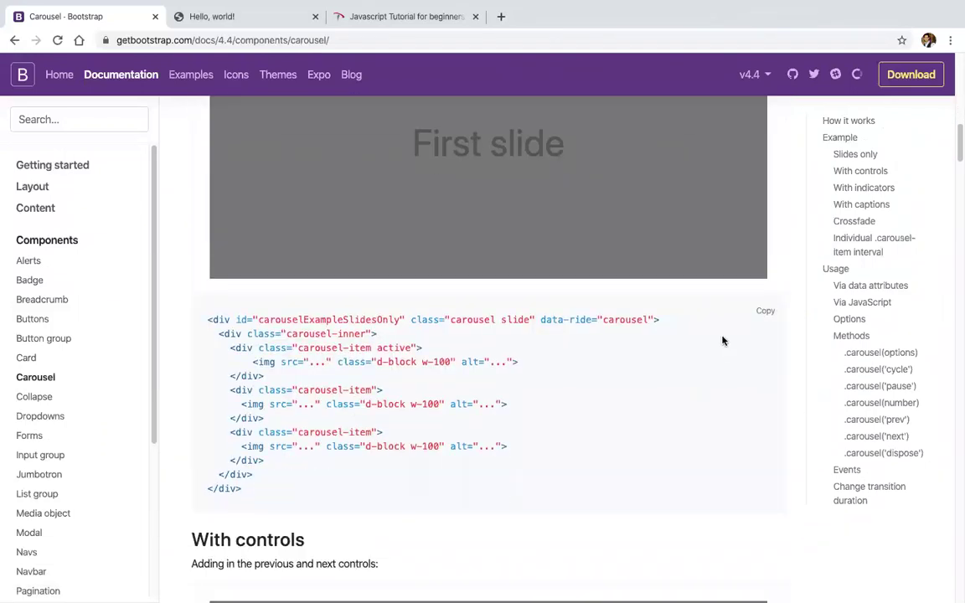
left_click(765, 312)
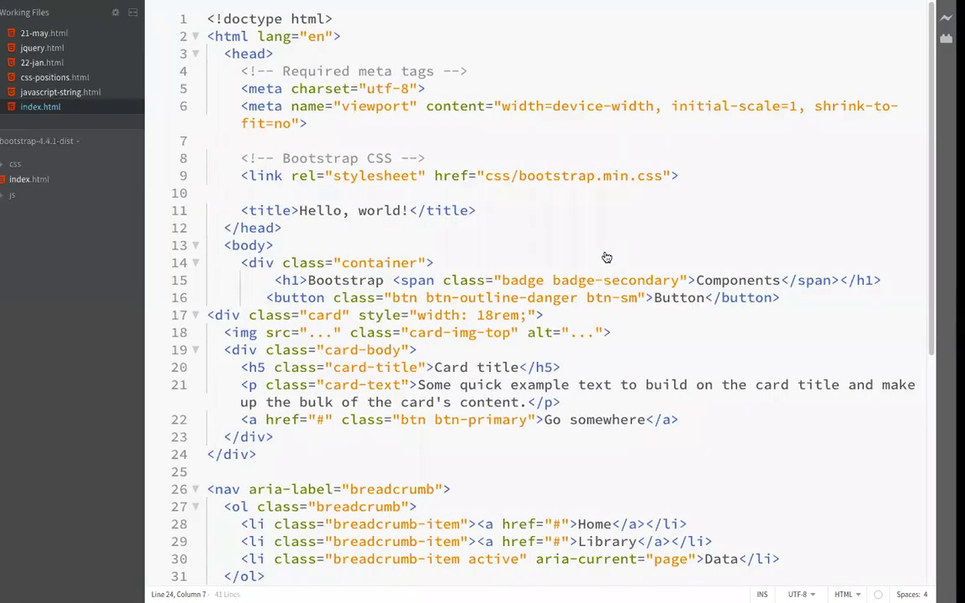
left_click(896, 282)
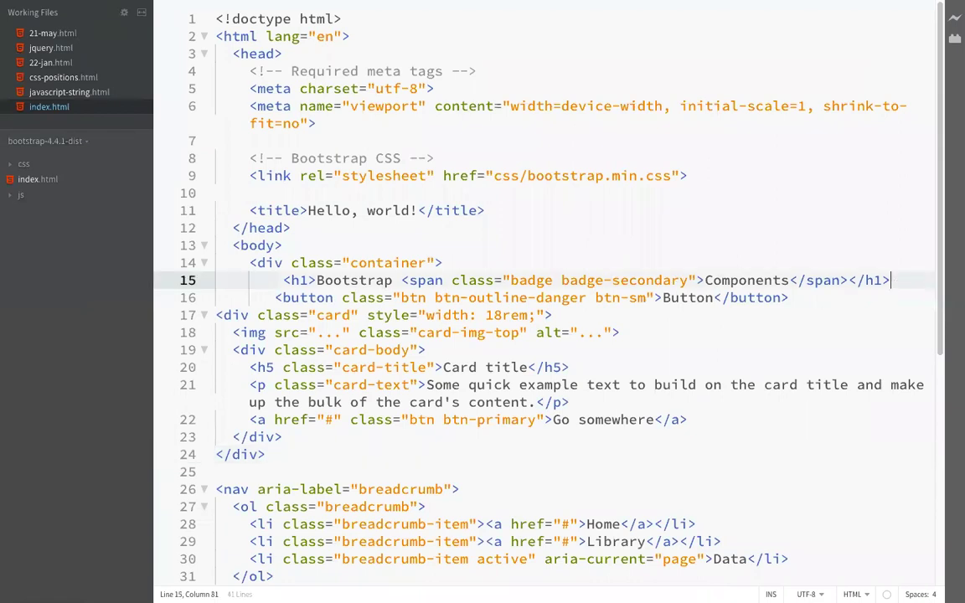
key("Return")
key("ctrl+v")
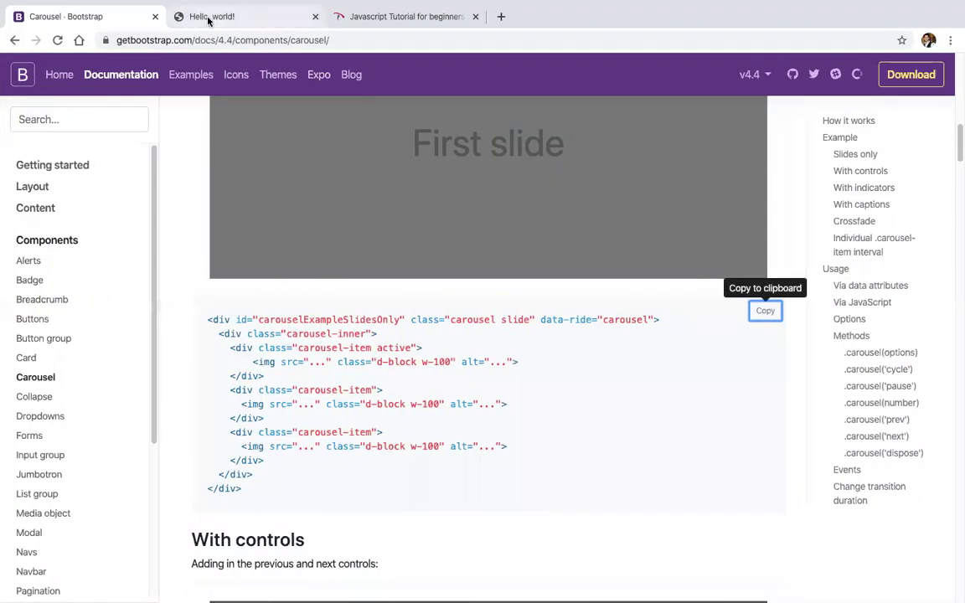
Reload the demo page to check the carousel and examine its carousel-inner and carousel-item divs in index.html.
left_click(209, 17)
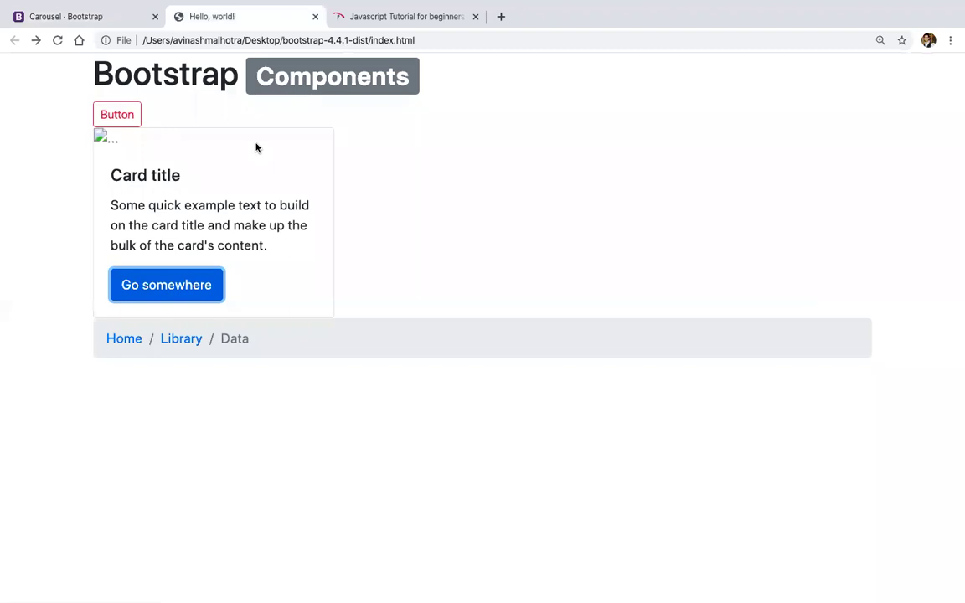
key("super+r")
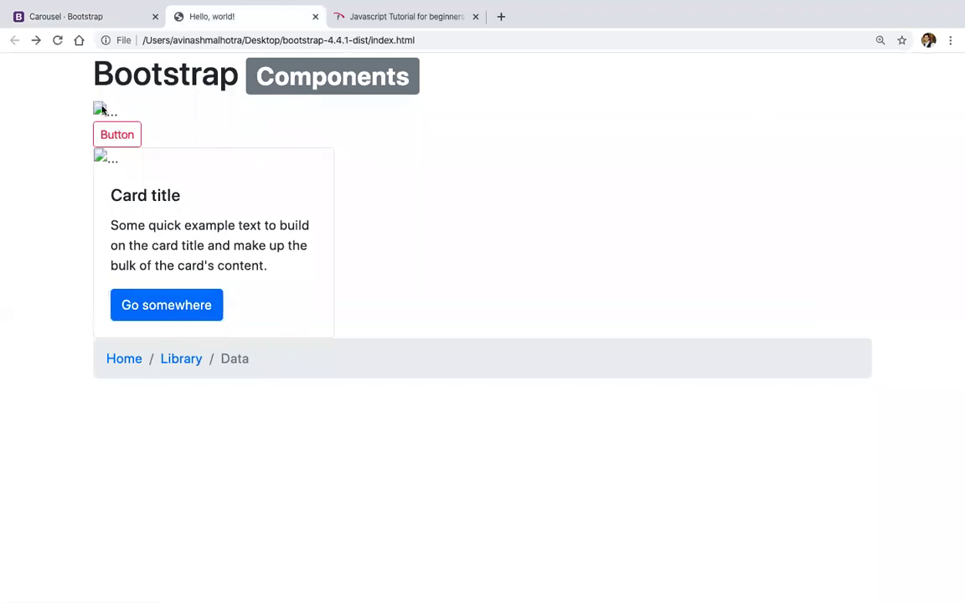
key("ctrl+Right")
scroll(279, 334, "down", 4)
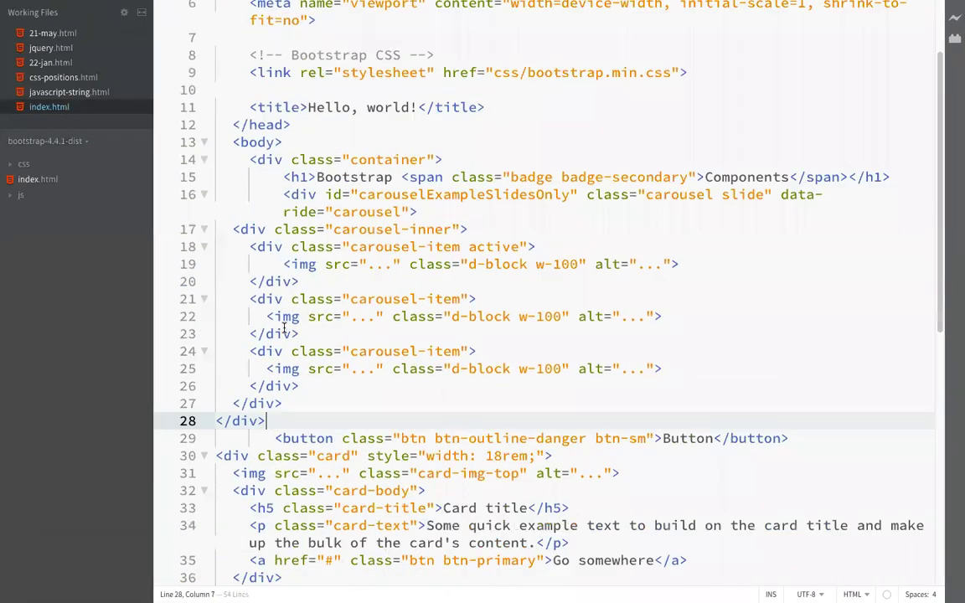
left_click(247, 350)
left_click(242, 158)
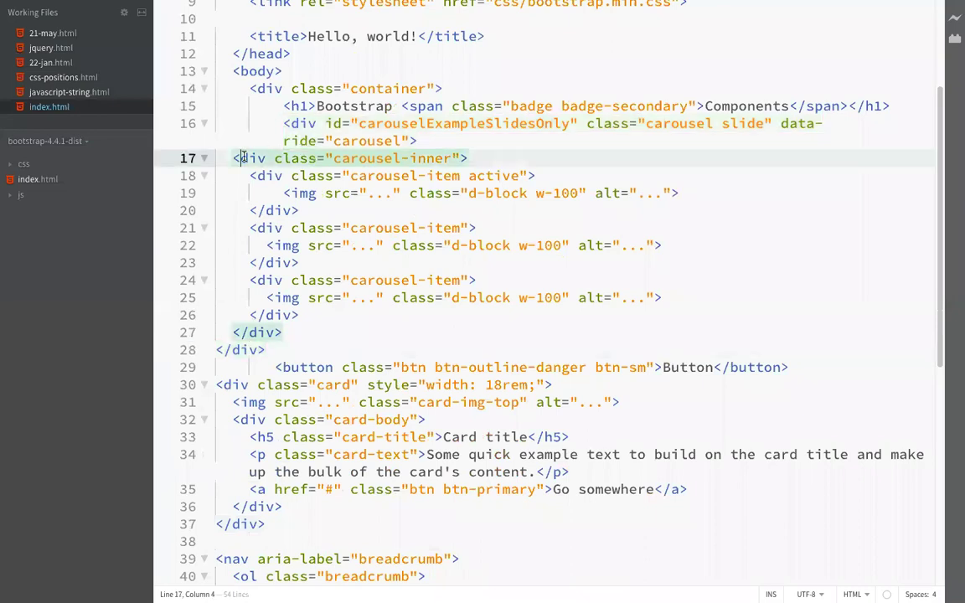
left_click(265, 175)
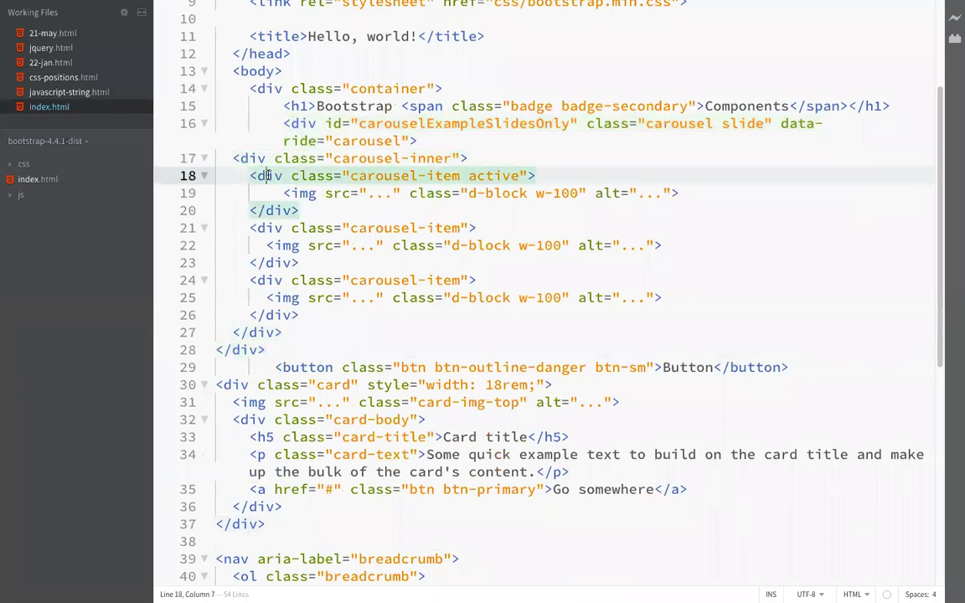
left_click(282, 228)
Set the image source in the active carousel item to ../pic/banner.jpg.
left_click(386, 194)
key("BackSpace")
key("BackSpace")
key("Delete")
type("../pi")
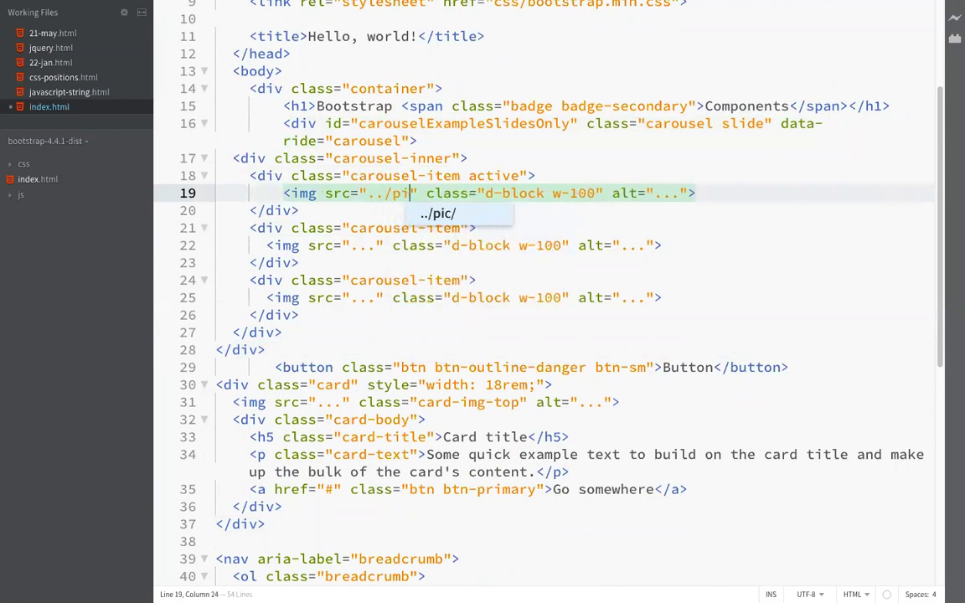
type("c/ba")
key("Down")
key("Down")
key("Down")
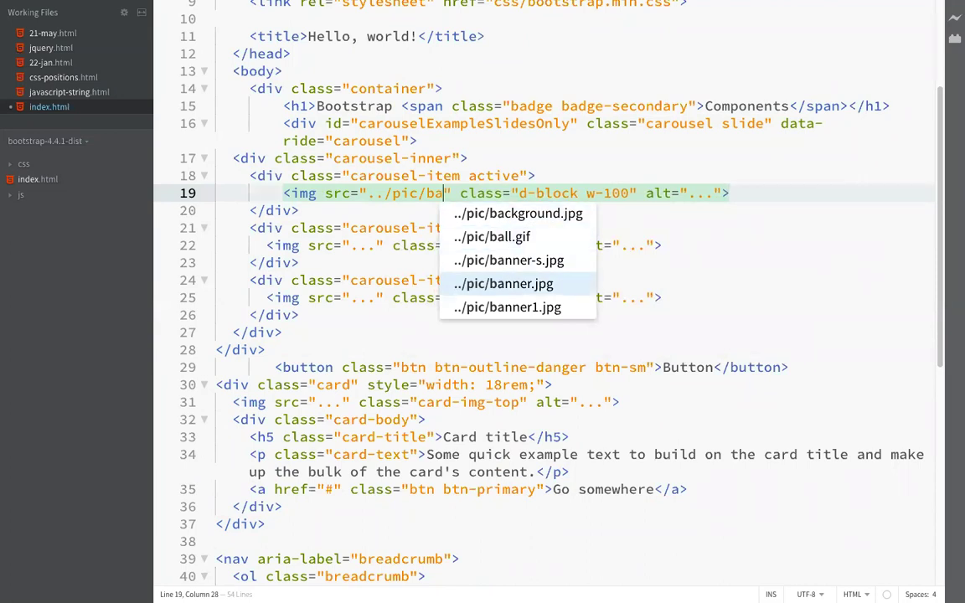
key("Return")
Copy the path ../pic/banner.jpg into the image sources of the second and third carousel items.
left_click(383, 194, "shift")
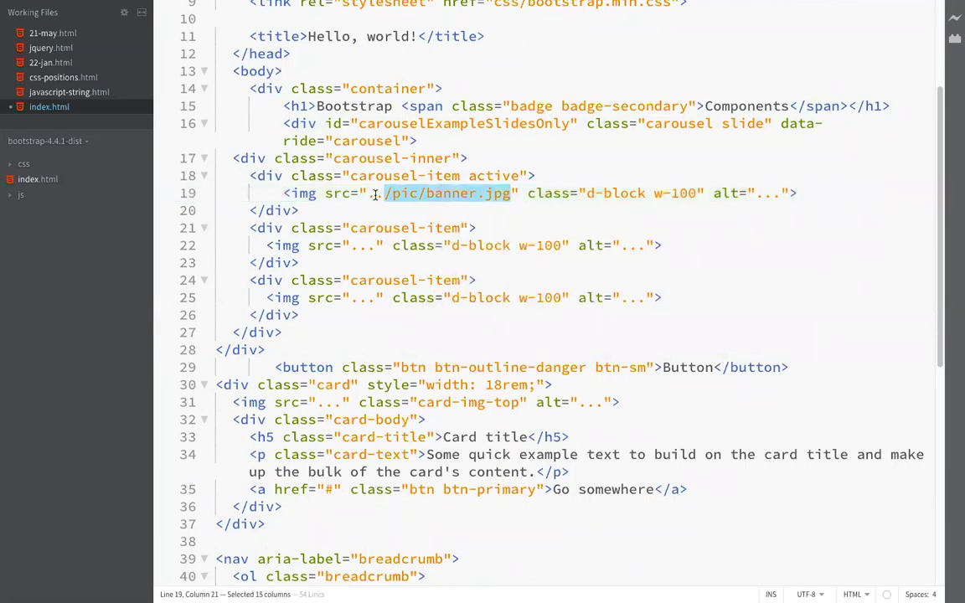
left_click(375, 245)
key("BackSpace")
key("BackSpace")
key("BackSpace")
key("ctrl+v")
left_click(375, 299)
key("BackSpace")
key("BackSpace")
key("BackSpace")
key("ctrl+v")
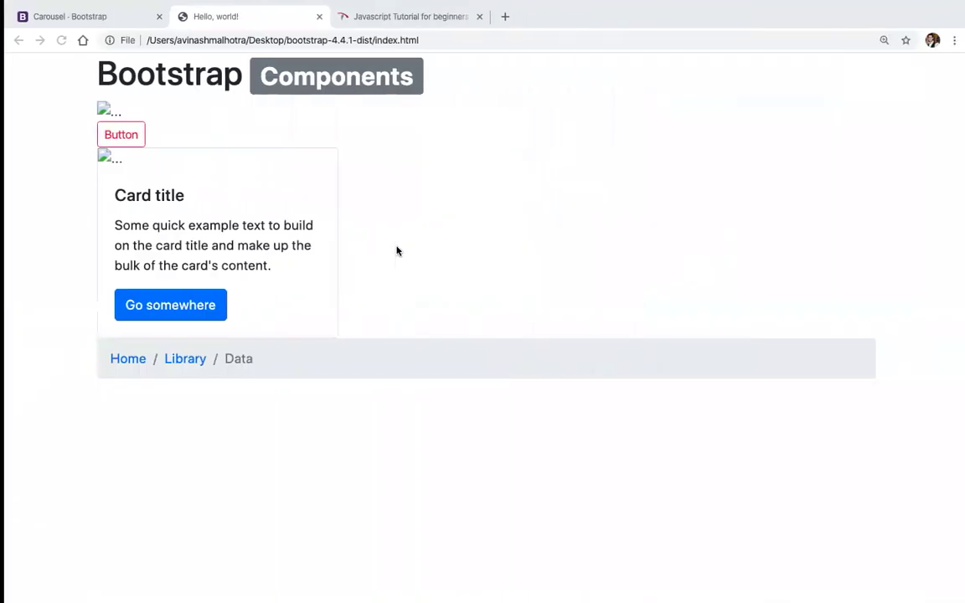
Reload the demo page to check the banner, and copy the previous and next control links from the With controls carousel example.
key("super+r")
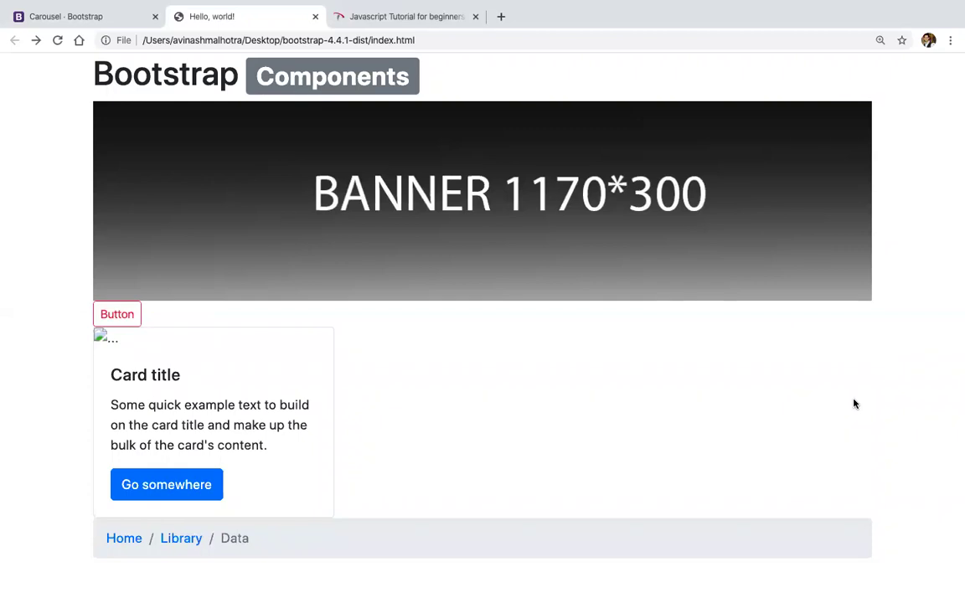
left_click(49, 23)
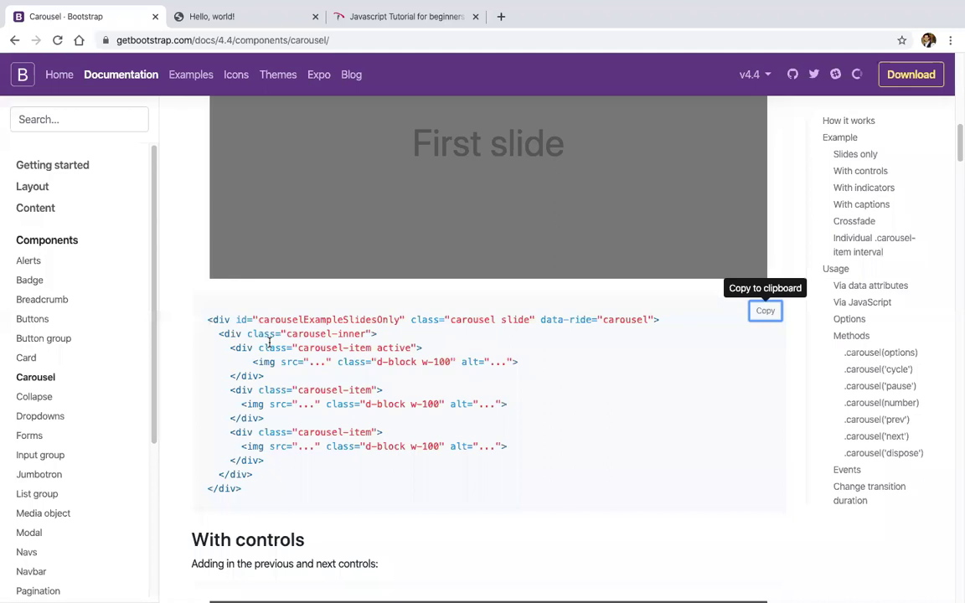
scroll(310, 342, "down", 5)
scroll(712, 364, "down", 3)
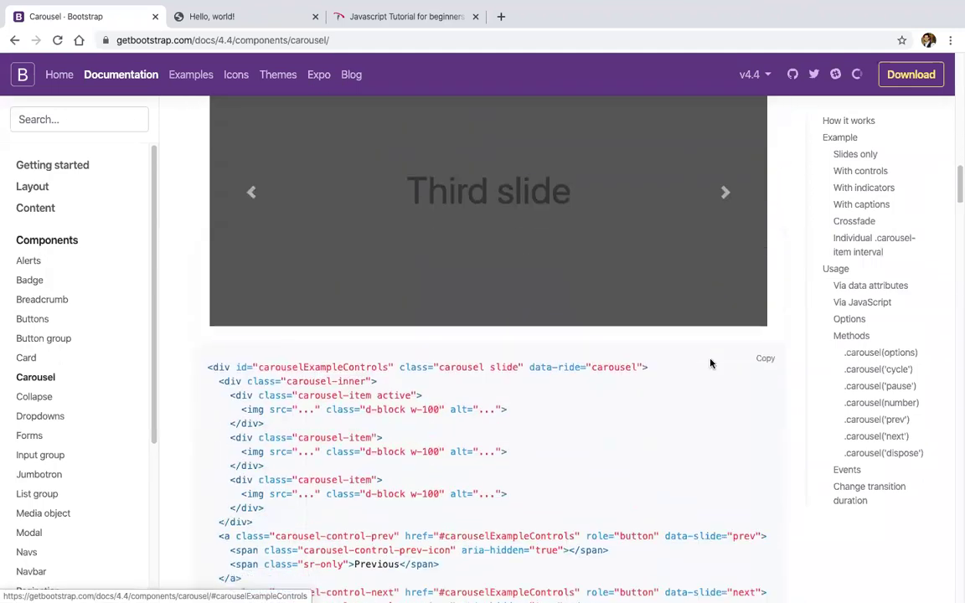
scroll(435, 399, "down", 1)
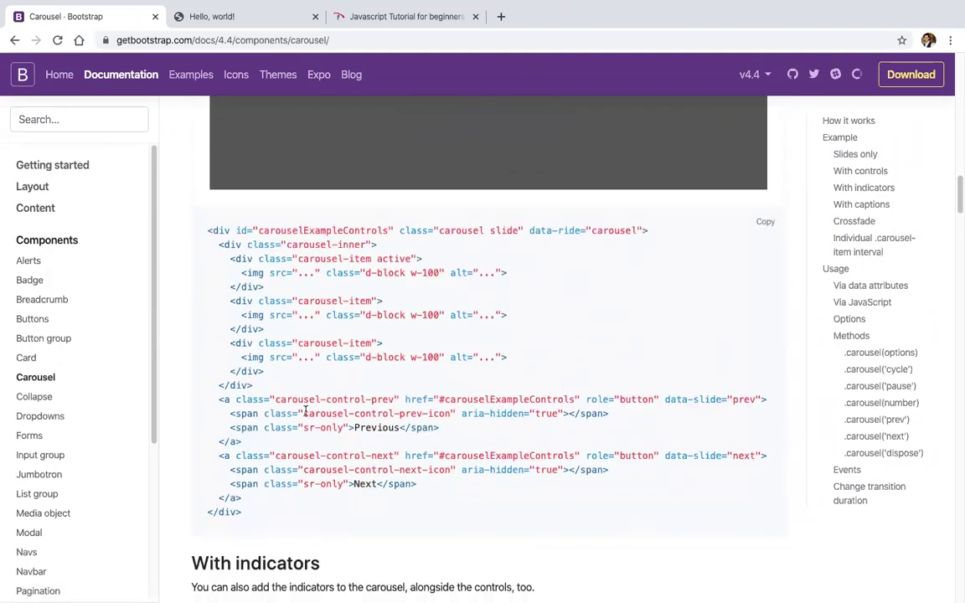
left_click_drag(215, 398, 243, 499)
key("ctrl+c")
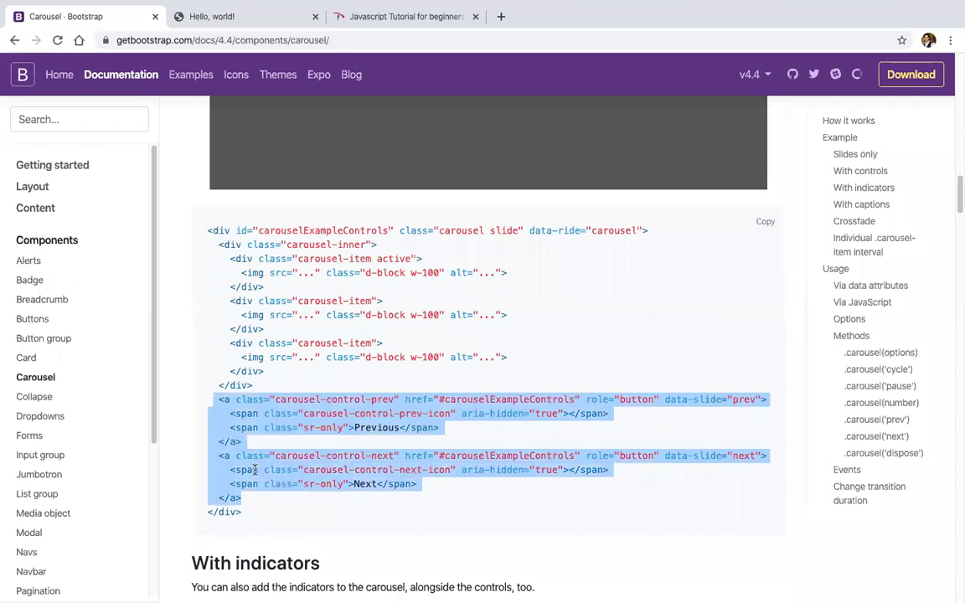
Insert the copied previous and next control links after the closing carousel-inner div in index.html.
key("ctrl+Right")
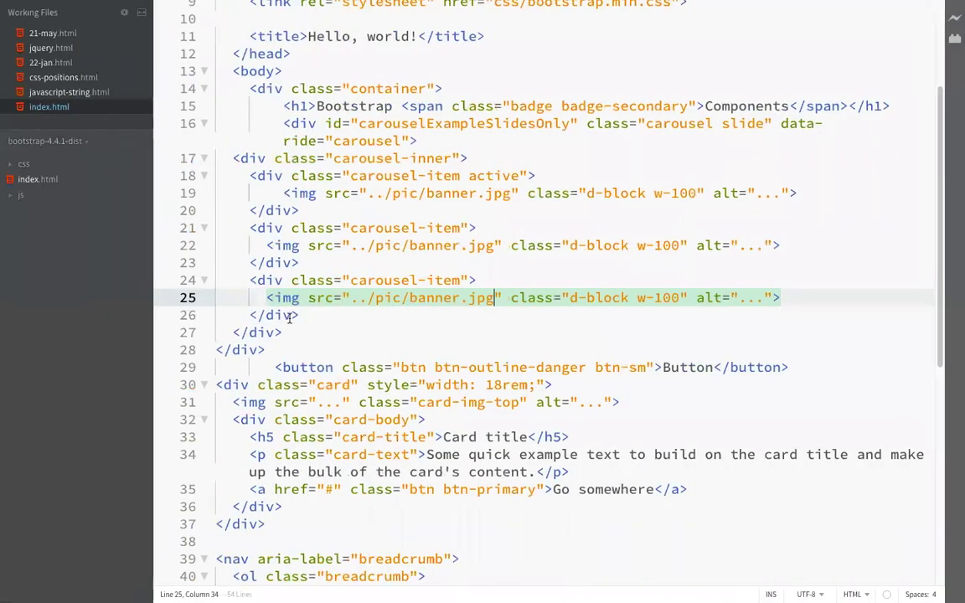
left_click(264, 333)
left_click(280, 315)
key("ctrl+Left")
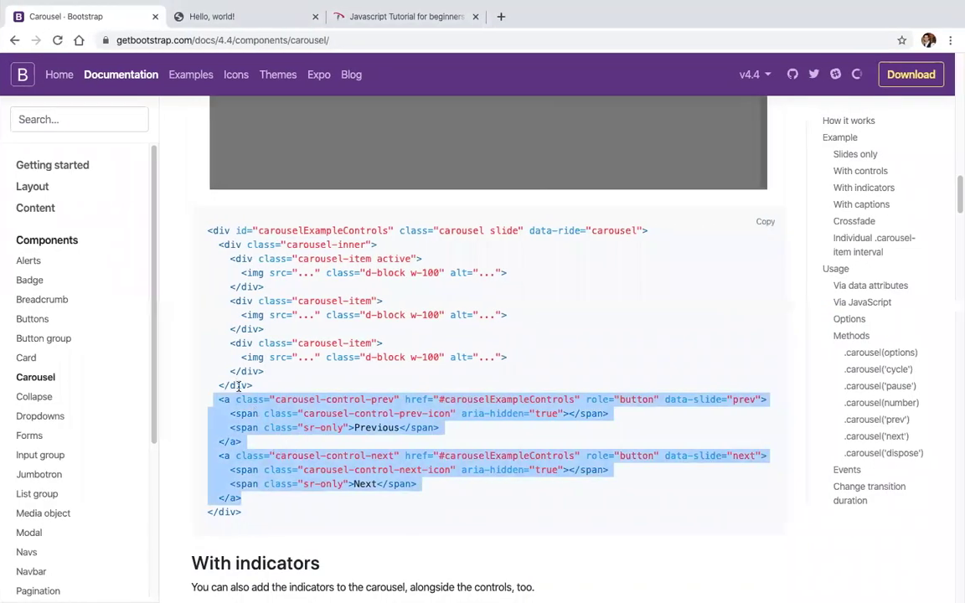
key("ctrl+Right")
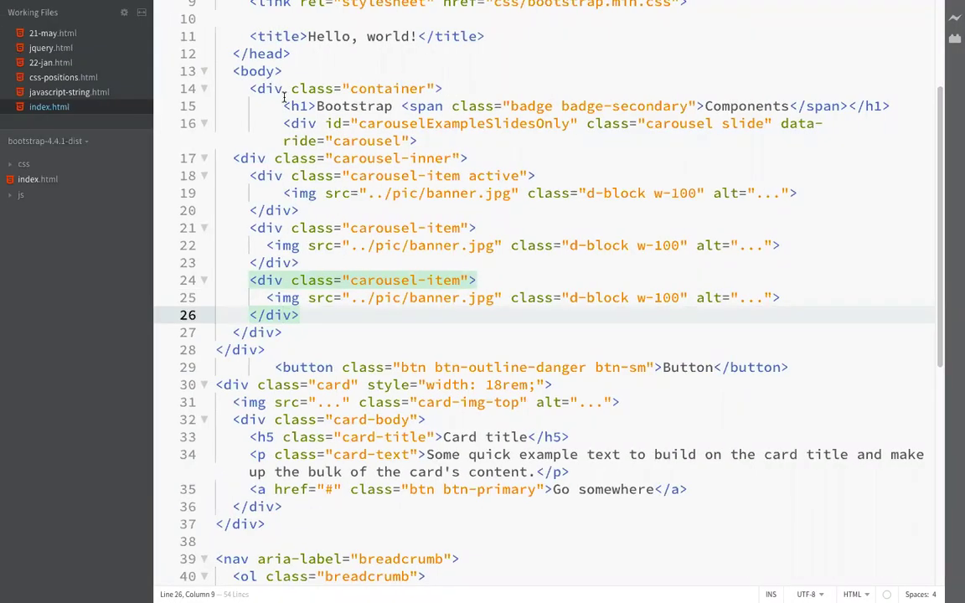
left_click(298, 123)
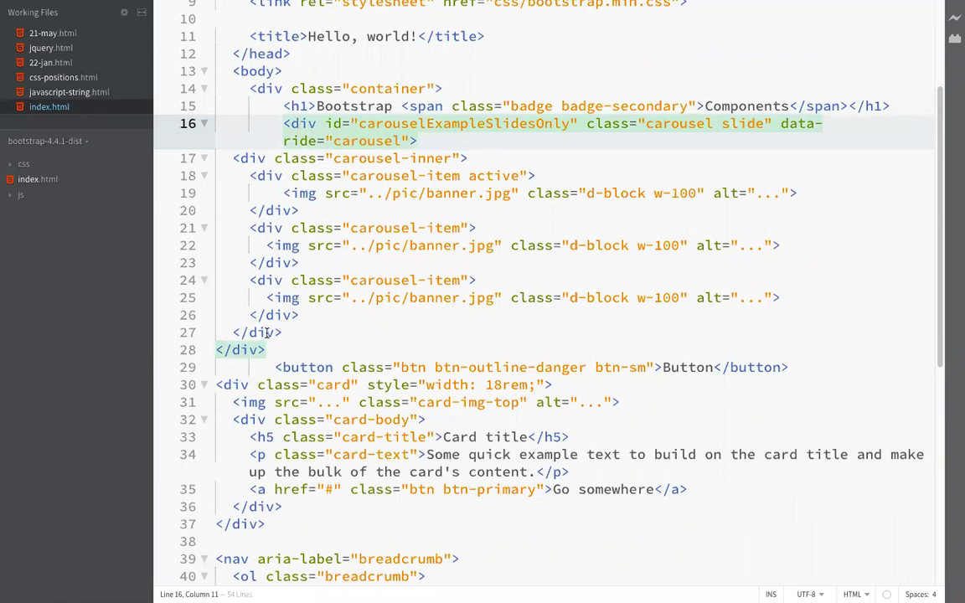
left_click(298, 332)
key("ctrl+v")
key("ctrl+Right")
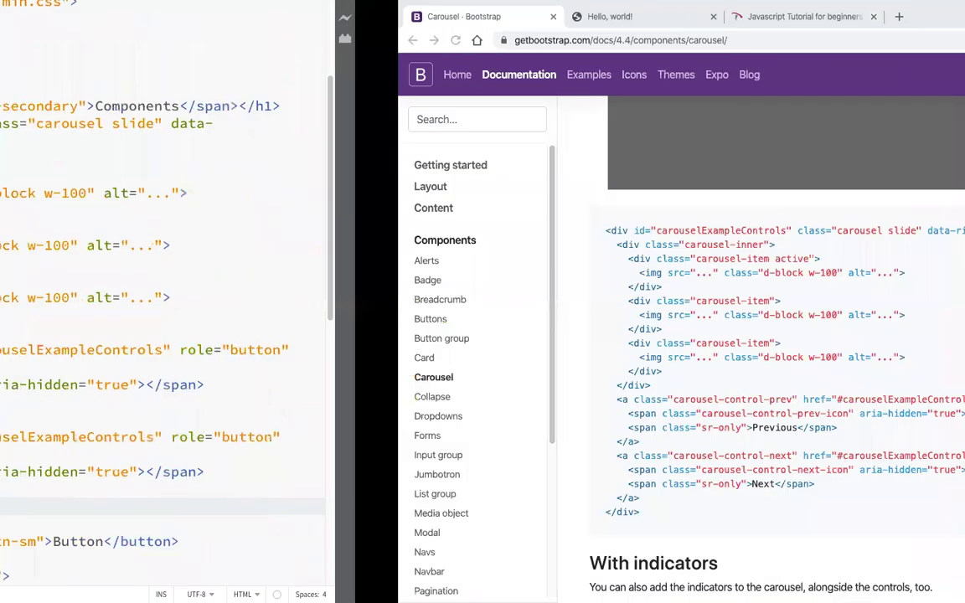
Reload the demo page and test the carousel's previous control.
left_click(239, 16)
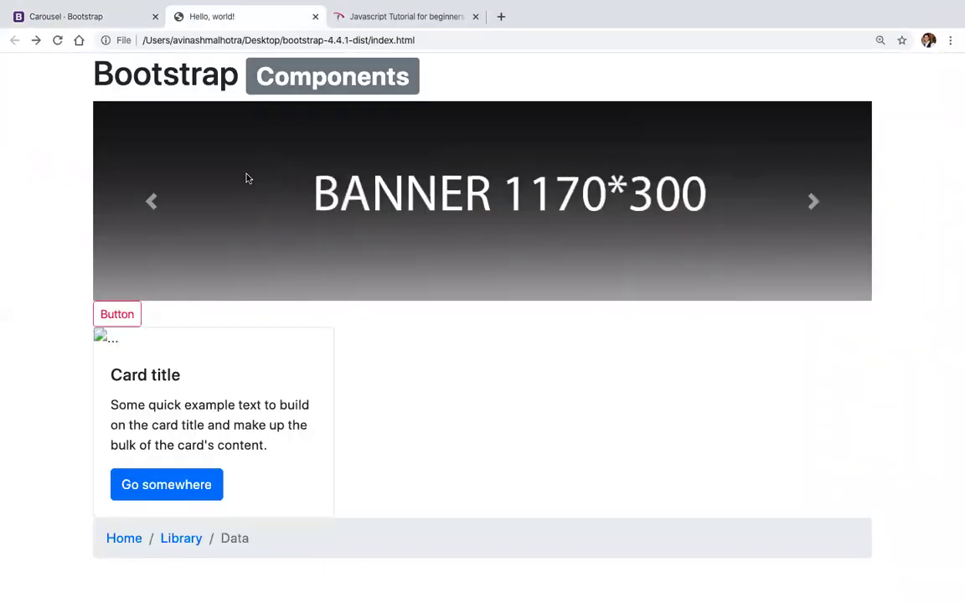
left_click(150, 205)
key("super+r")
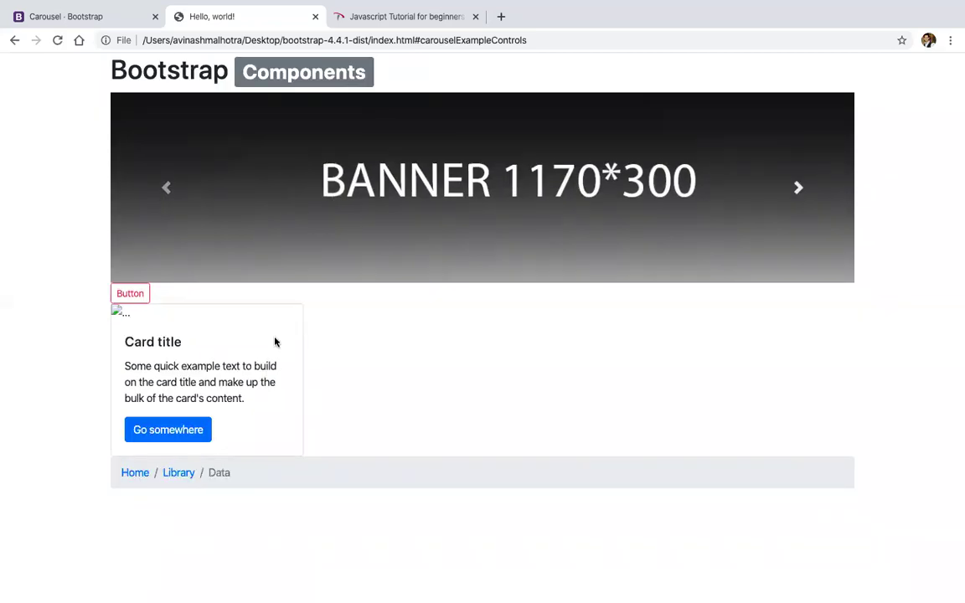
left_click(166, 188)
Examine the demo page's console errors and network requests, and close the developer tools.
key("super+alt+j")
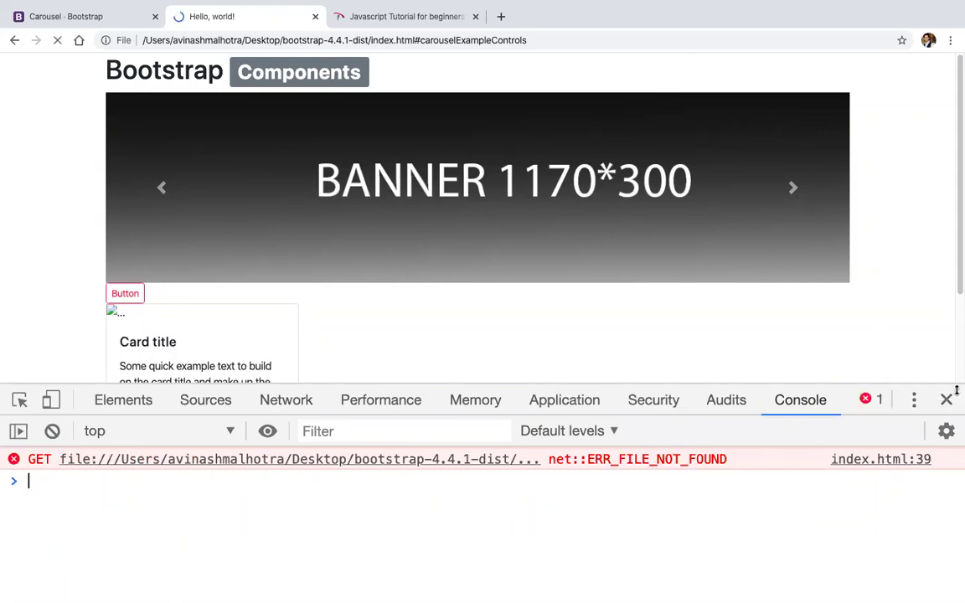
left_click(484, 460)
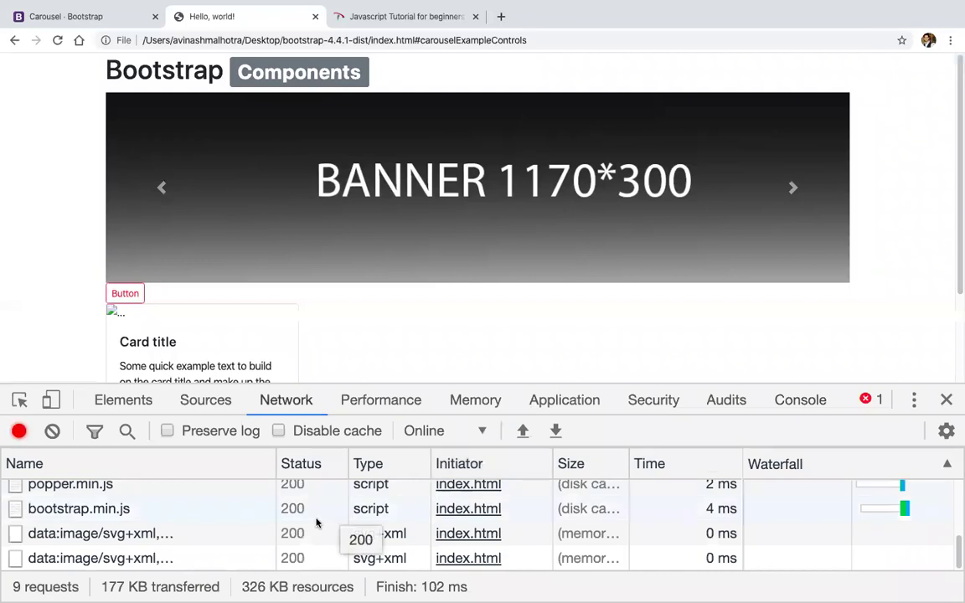
scroll(316, 524, "up", 3)
scroll(317, 523, "down", 3)
scroll(317, 524, "up", 3)
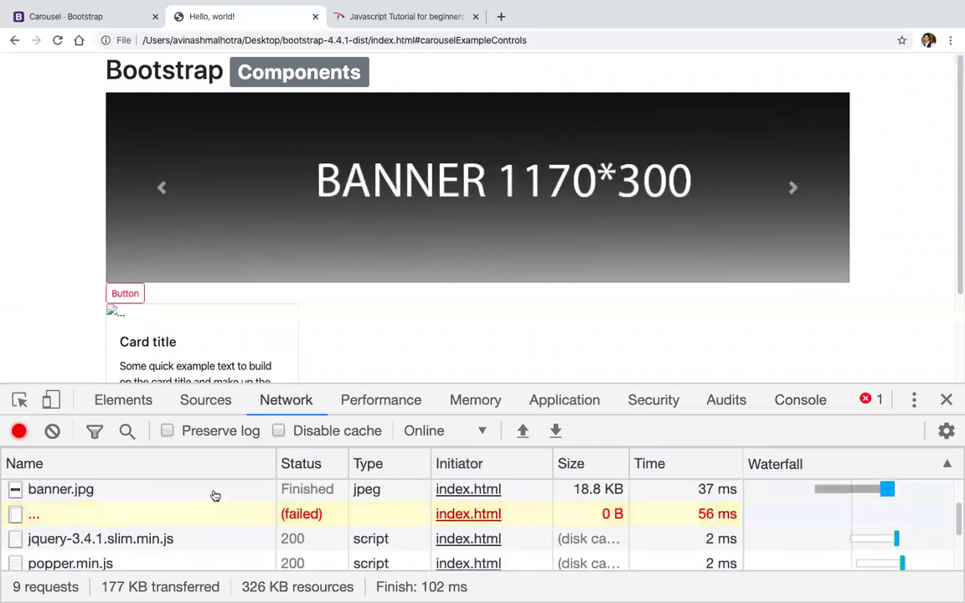
left_click(945, 401)
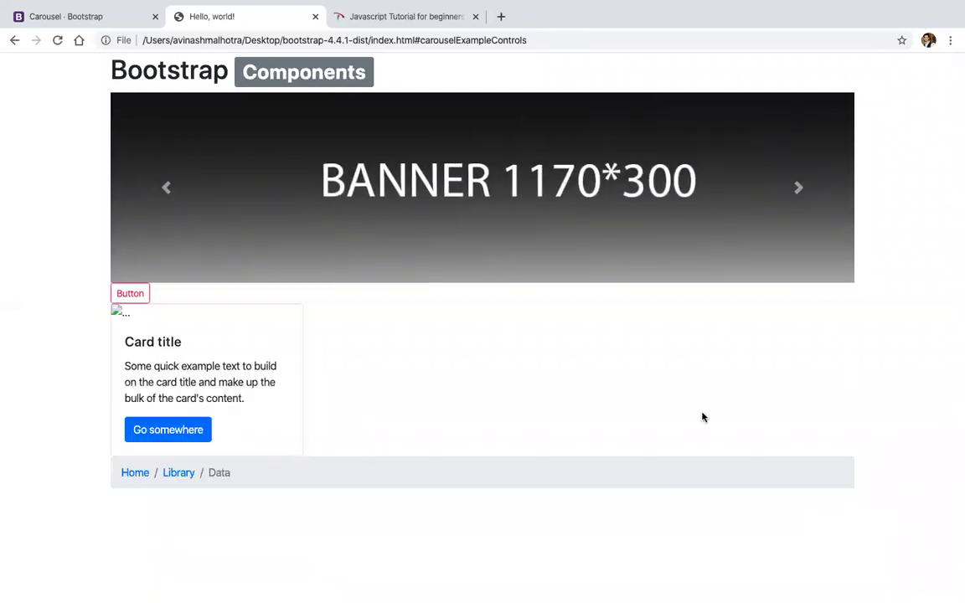
key("super+alt+j")
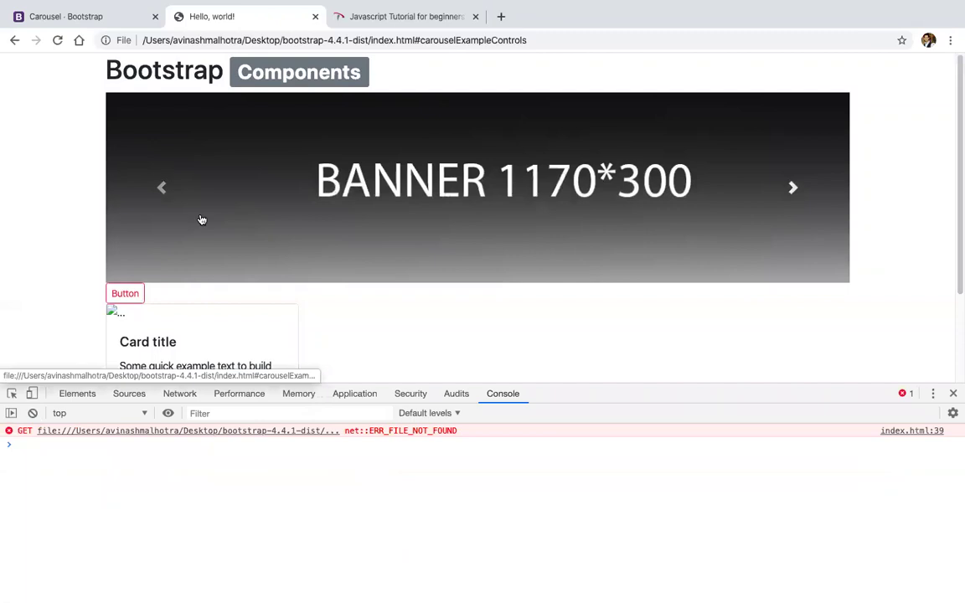
left_click(953, 393)
key("ctrl+Left")
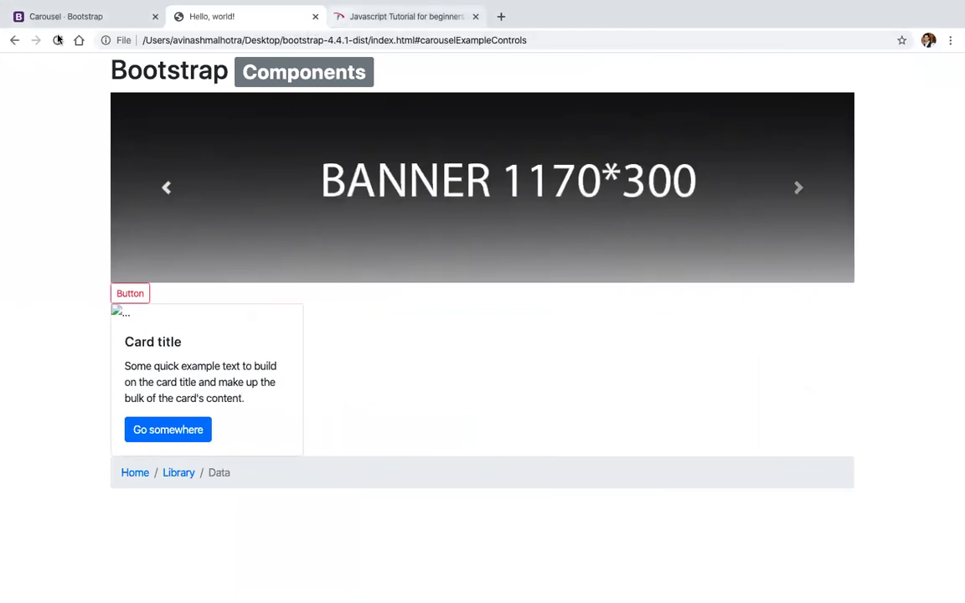
Replace the whole carousel block in index.html with the complete With controls example from the documentation and reload the demo page.
left_click(25, 16)
left_click(765, 222)
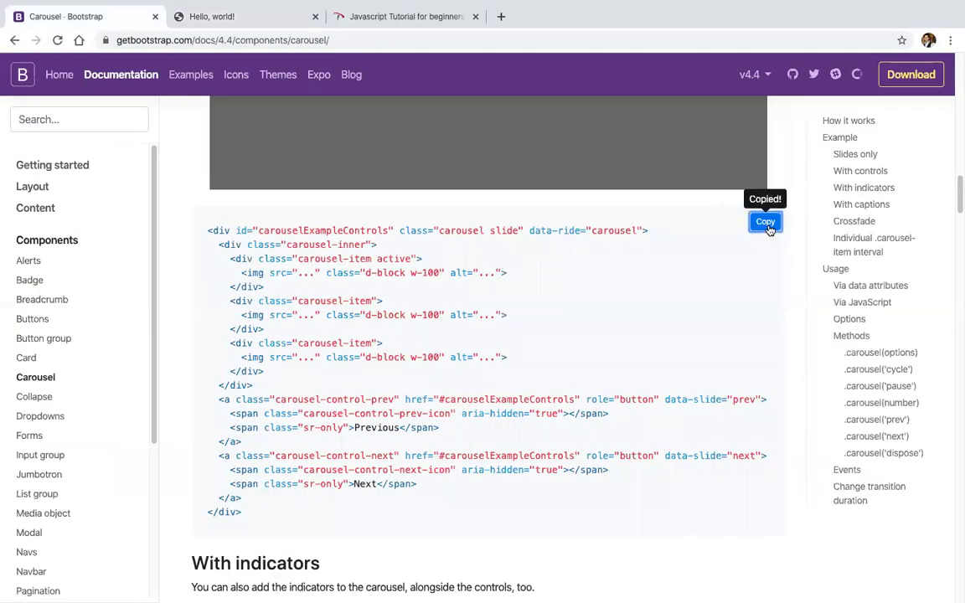
key("ctrl+Left")
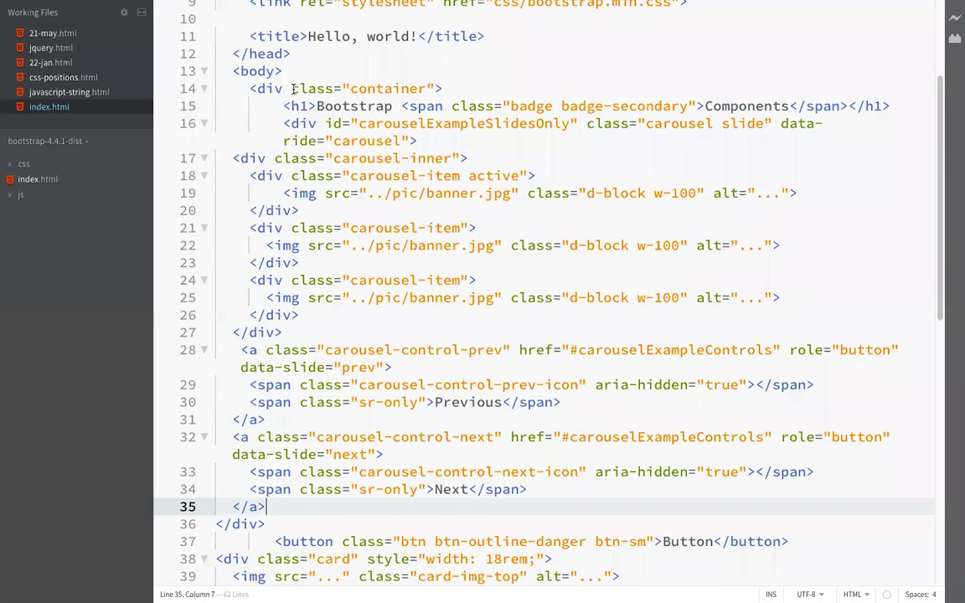
left_click(308, 124)
left_click_drag(270, 522, 275, 124)
key("ctrl+v")
key("ctrl+Right")
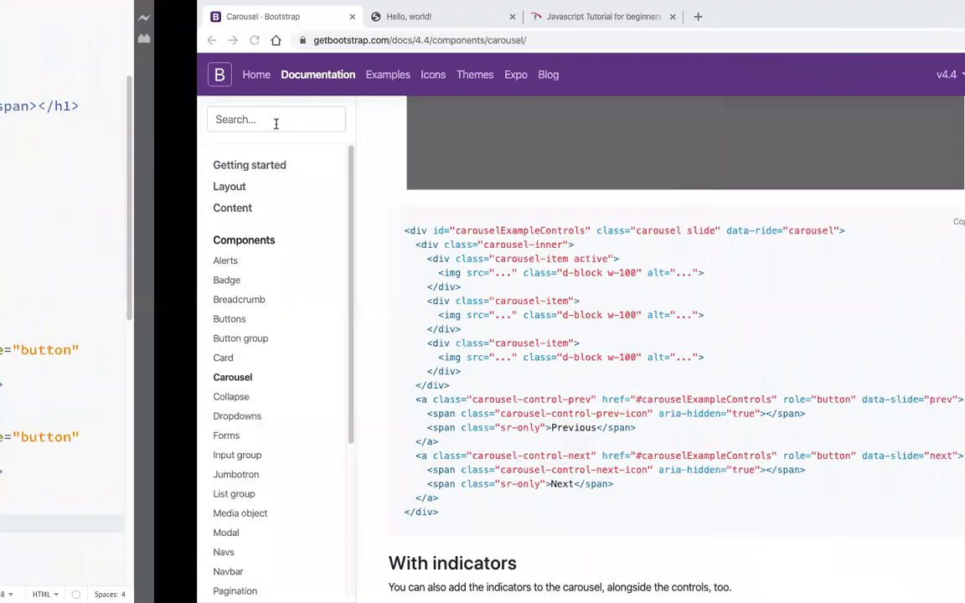
left_click(233, 11)
key("super+r")
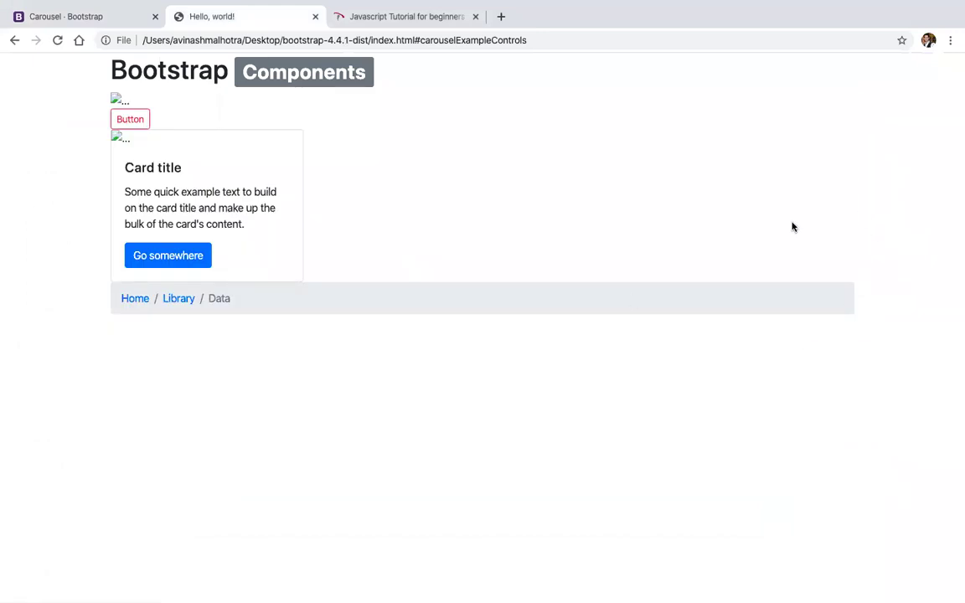
Set the image source in the new carousel's active item to ../pic/banner.jpg.
key("ctrl+Left")
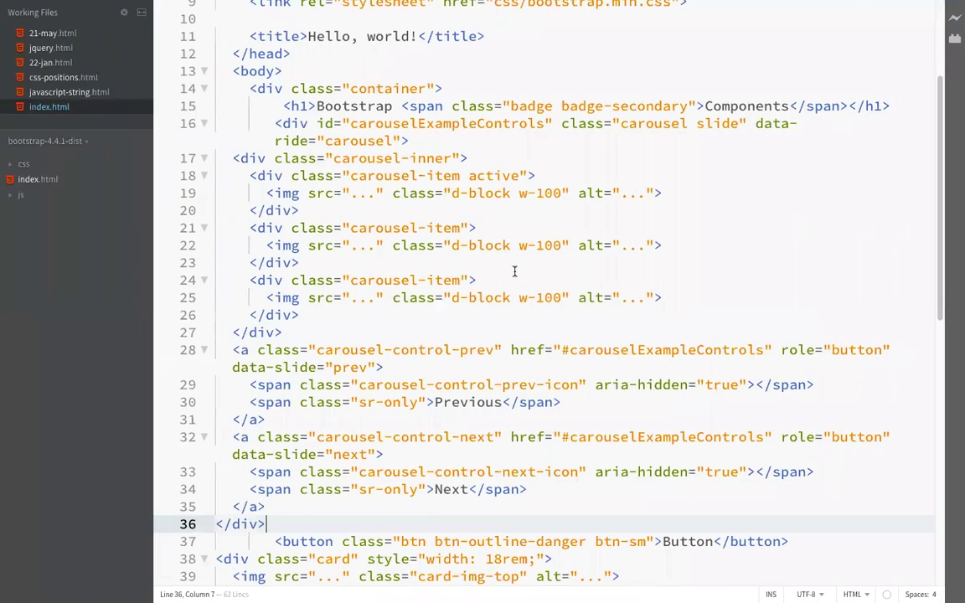
left_click(370, 193)
key("BackSpace")
key("BackSpace")
key("BackSpace")
type("p")
key("BackSpace")
key("BackSpace")
type("../")
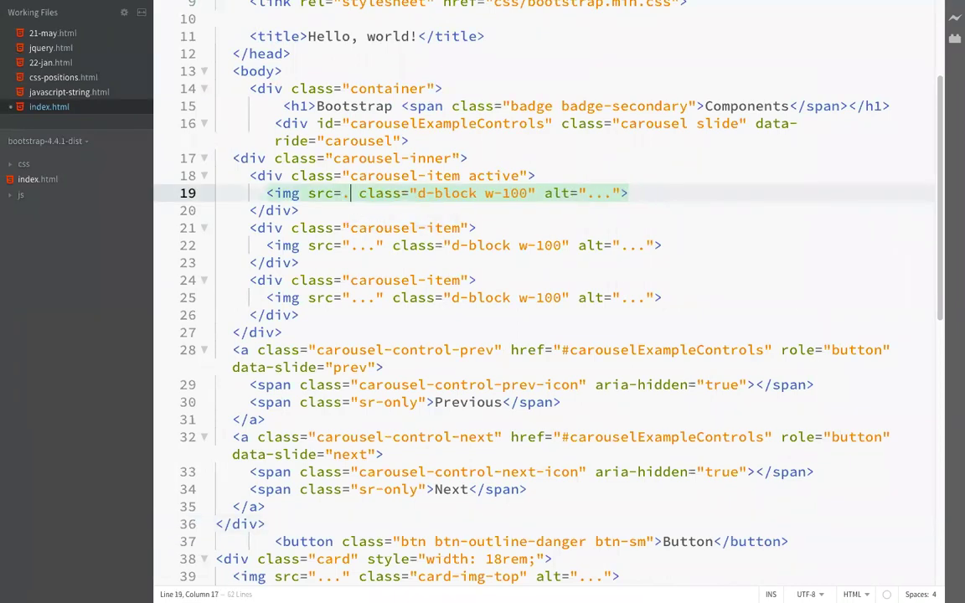
type("picba/")
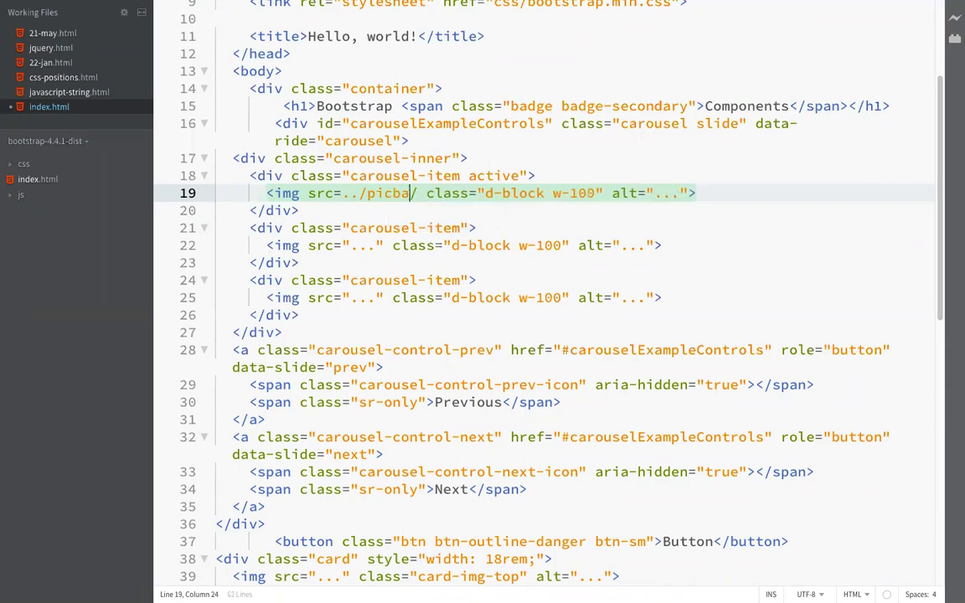
key("BackSpace")
key("BackSpace")
type("/b")
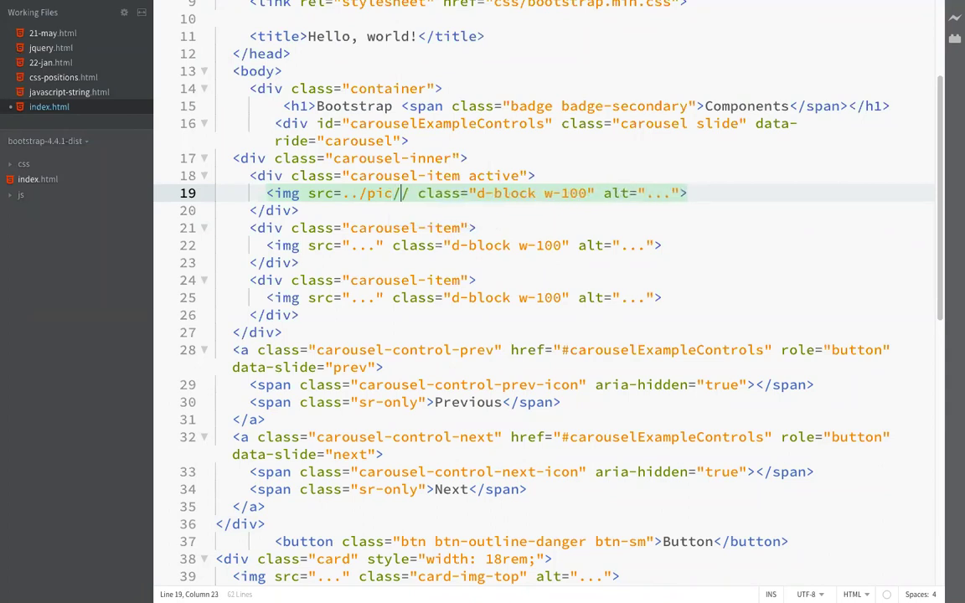
type("a")
key("Down")
key("Down")
key("Down")
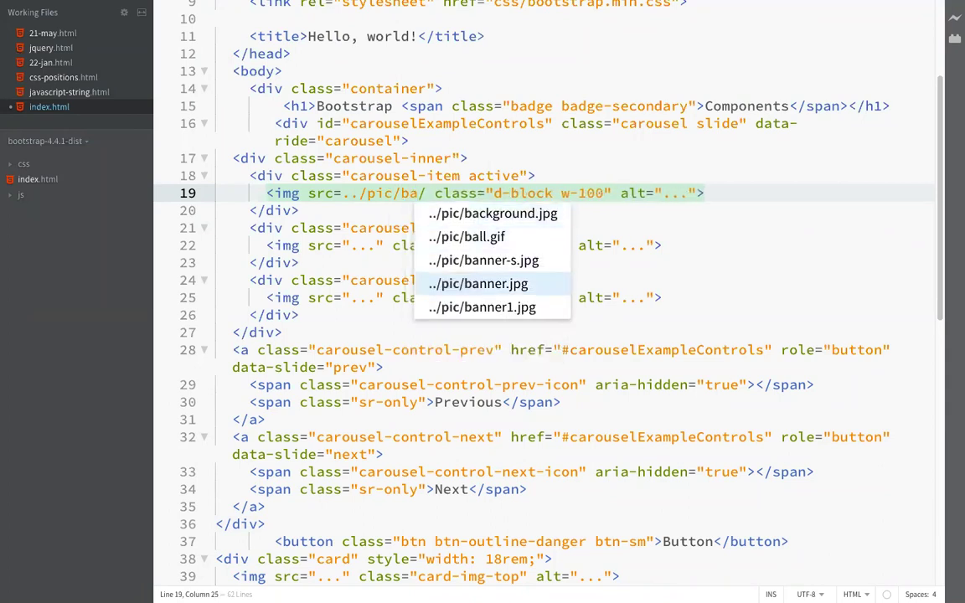
key("Return")
Copy the path ../pic/banner.jpg into the image sources of the second and third items of the carouselExampleControls carousel.
left_click(344, 193, "shift")
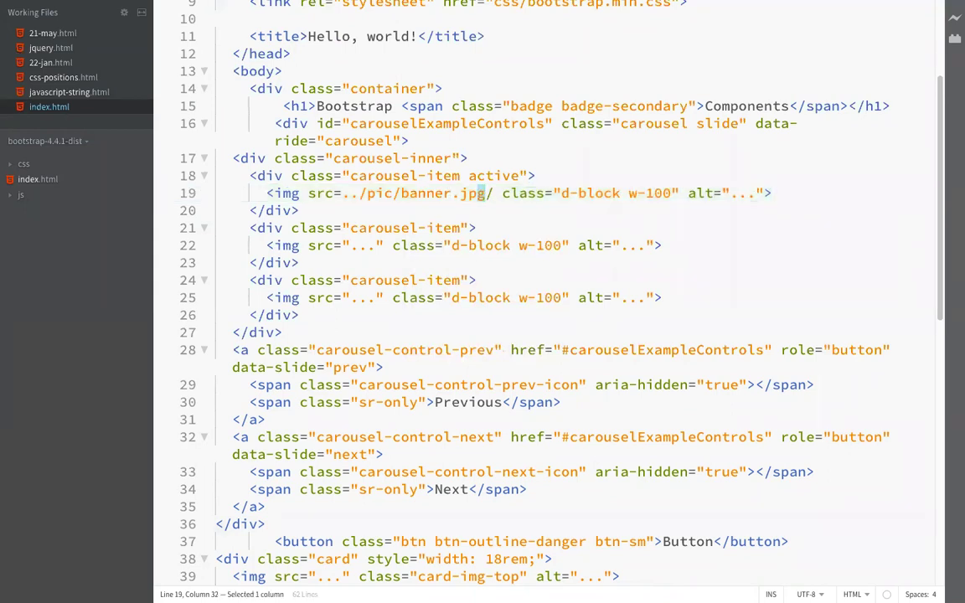
mouse_move(385, 193)
key("shift+Left")
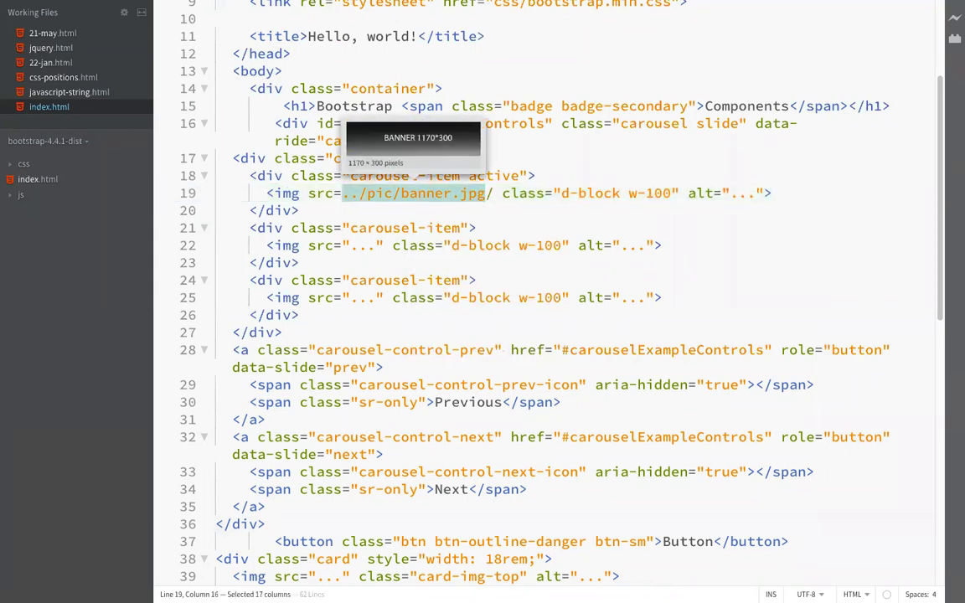
key("ctrl+c")
left_click(378, 244)
key("BackSpace")
key("BackSpace")
key("BackSpace")
key("ctrl+v")
left_click(375, 299)
key("BackSpace")
key("BackSpace")
key("BackSpace")
key("ctrl+v")
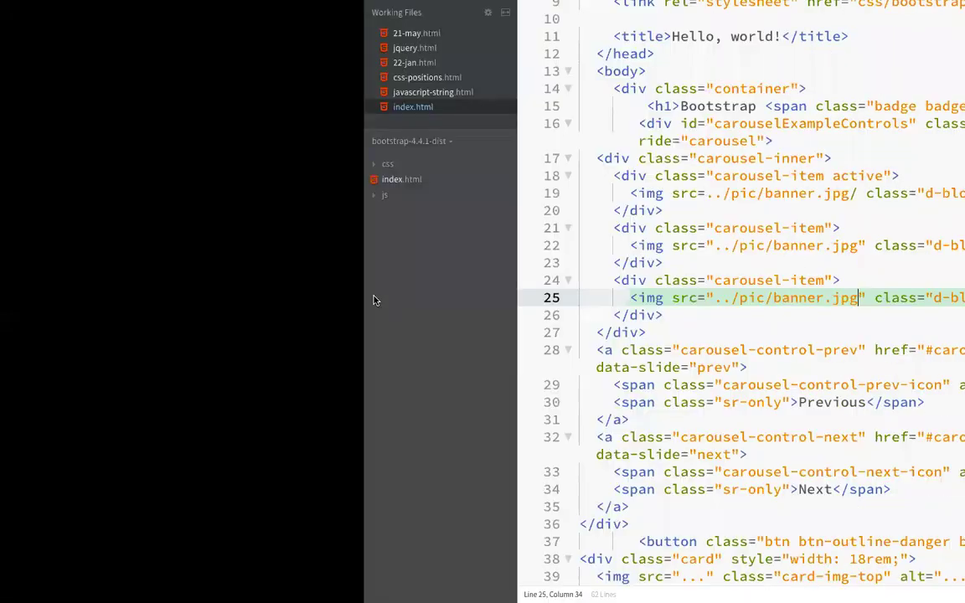
Check the carousel-inner div in index.html, reload the demo page and open its console to examine the carousel's image loading.
key("super+Tab")
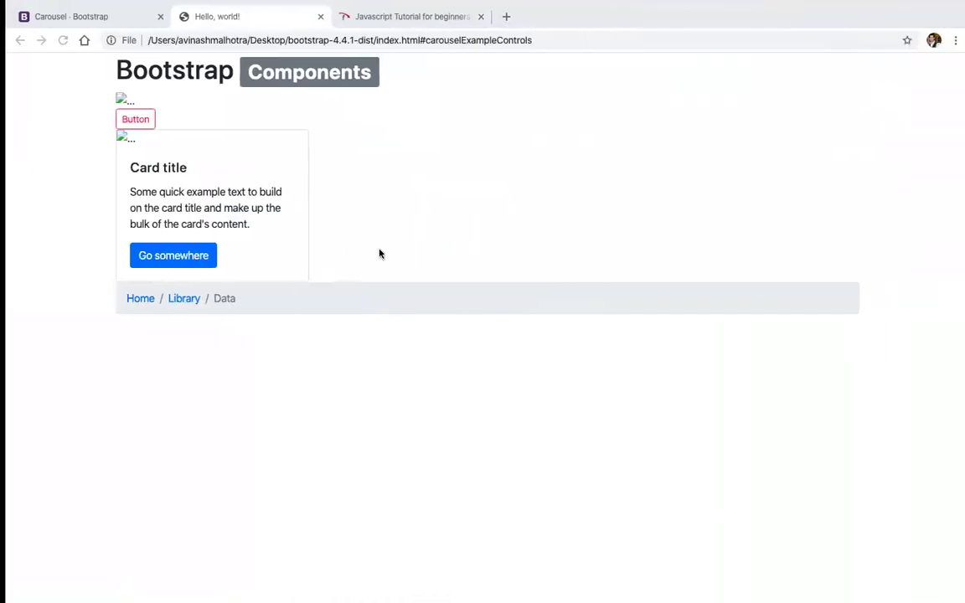
key("super+Tab")
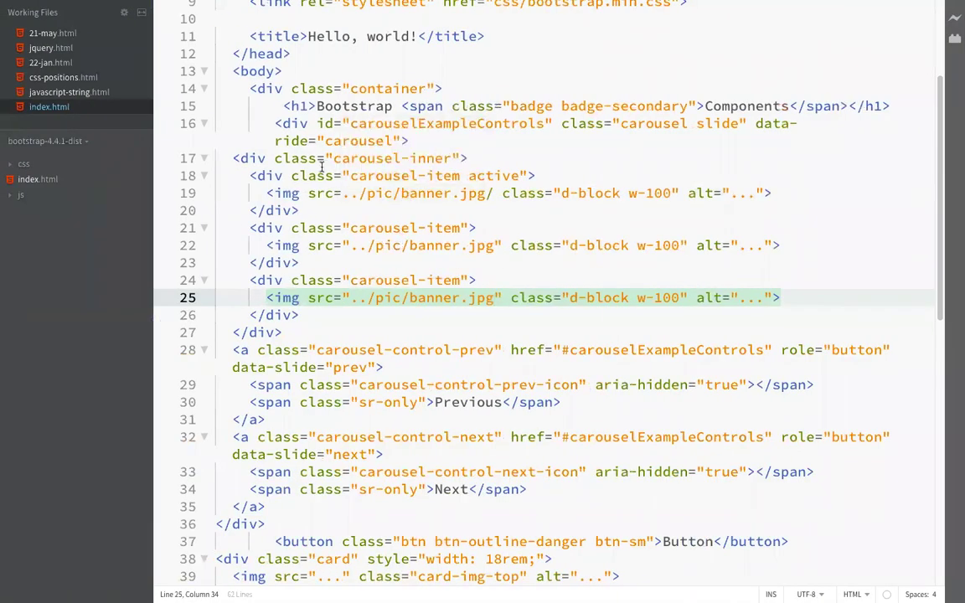
left_click(246, 160)
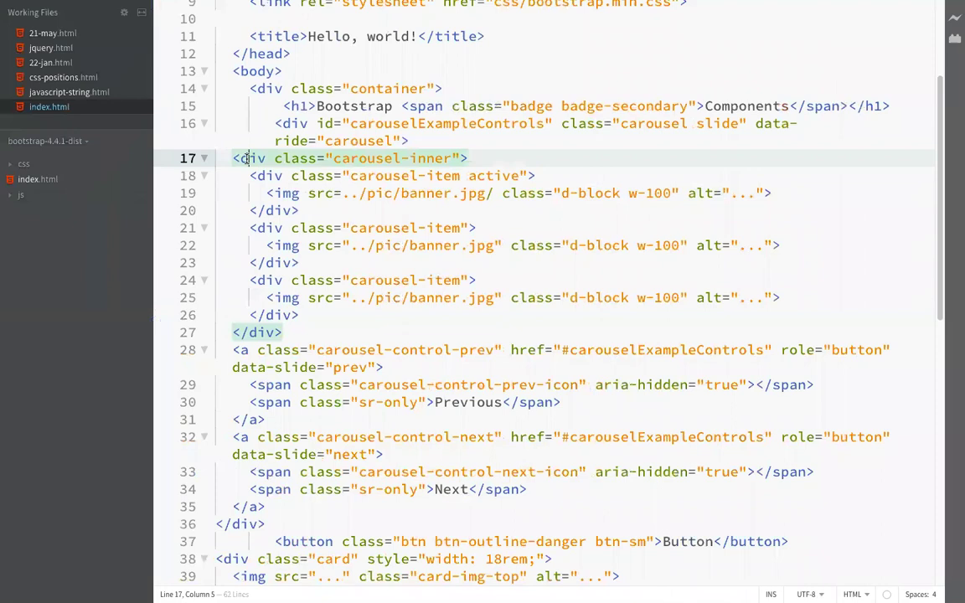
left_click(553, 260)
key("super+Tab")
key("super+r")
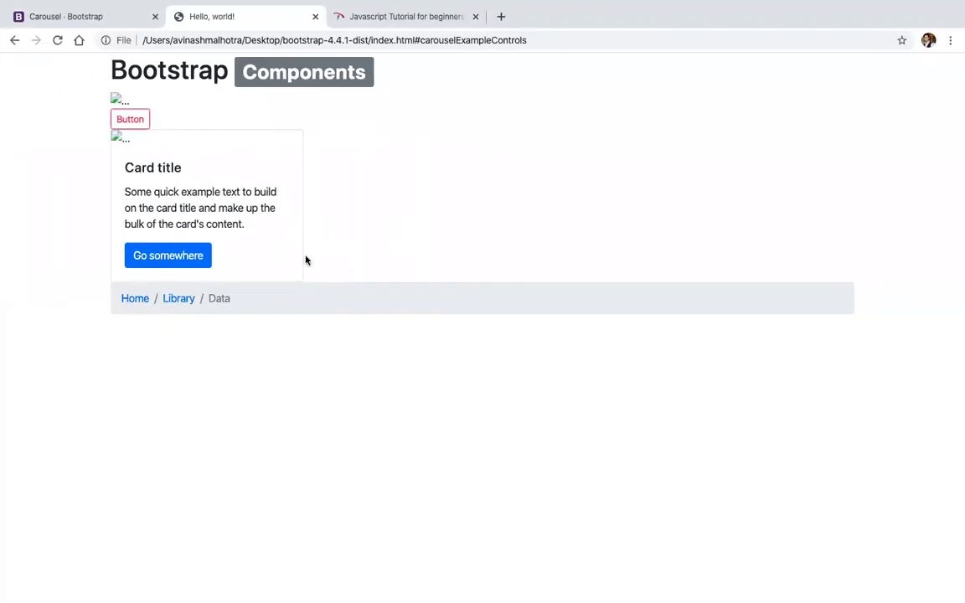
key("super+alt+j")
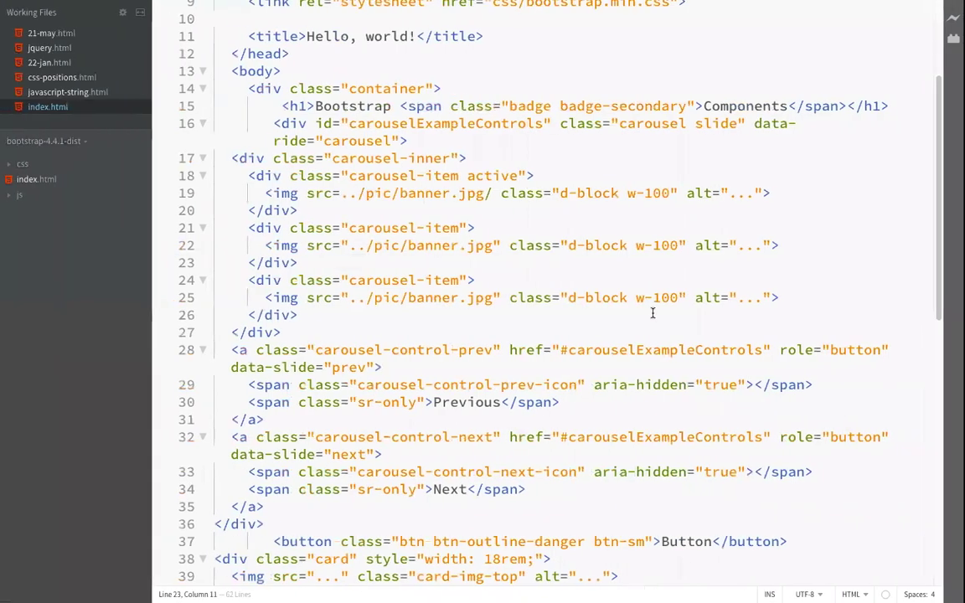
Examine the active carousel item's image source in index.html and reload the demo page to compare it with the console errors.
left_click(358, 193)
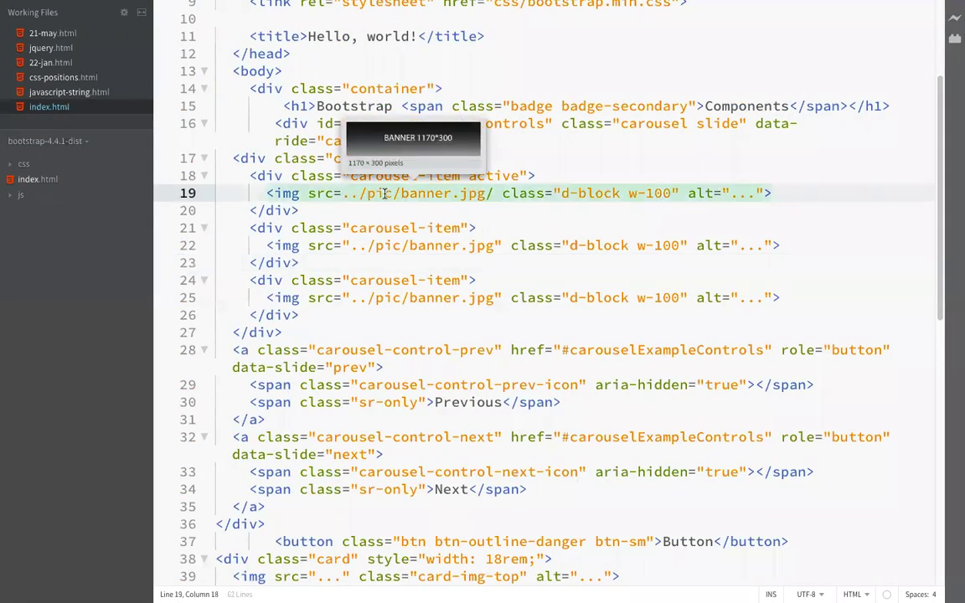
scroll(383, 249, "up", 1)
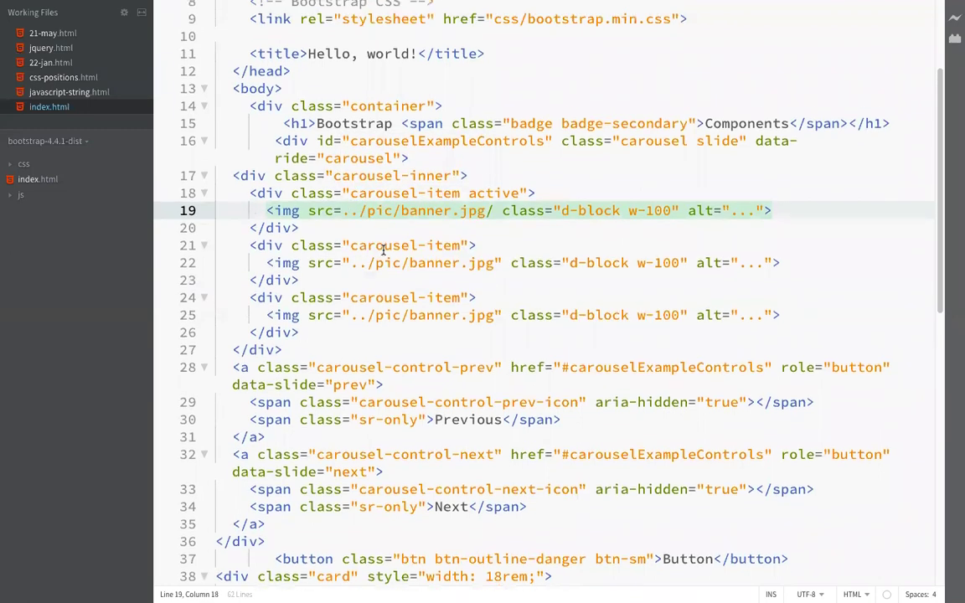
scroll(383, 248, "up", 3)
key("ctrl+Right")
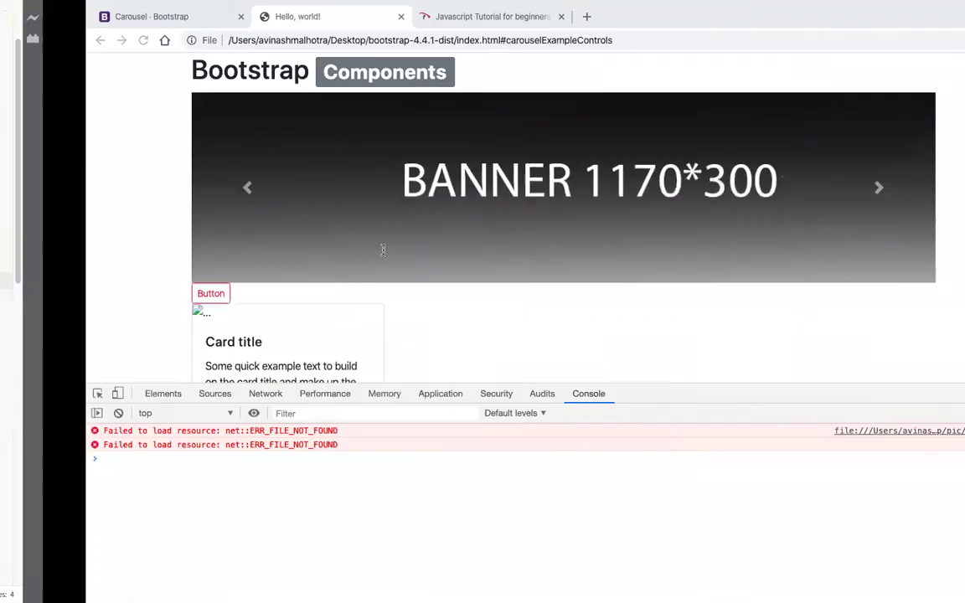
key("super+r")
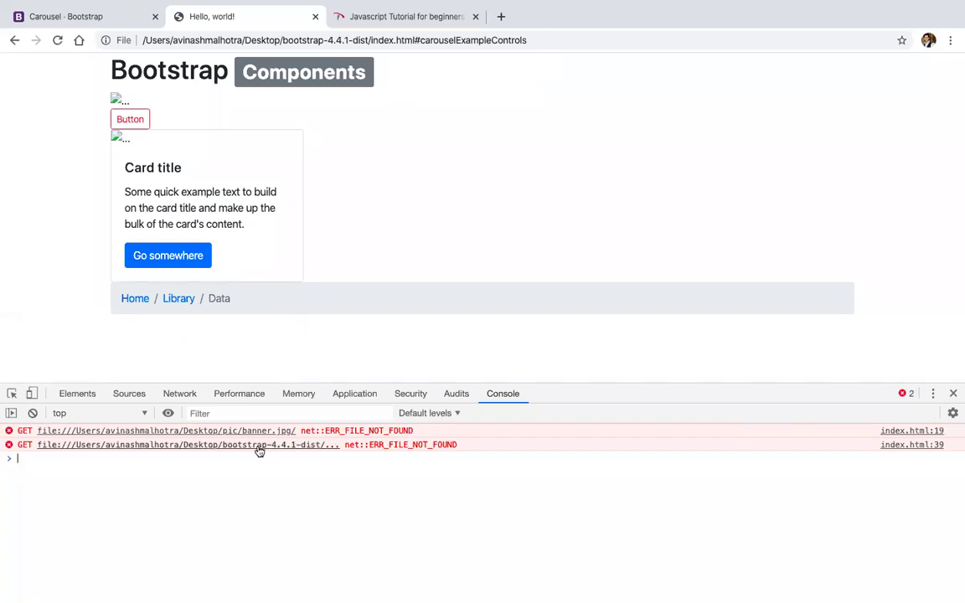
key("ctrl+Left")
scroll(359, 374, "down", 1)
scroll(358, 374, "down", 10)
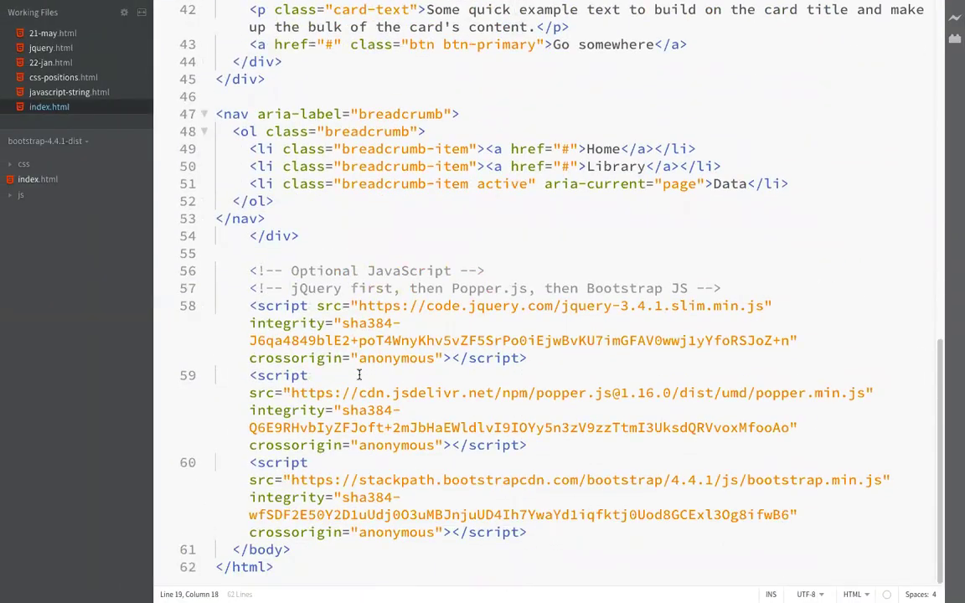
scroll(358, 374, "up", 9)
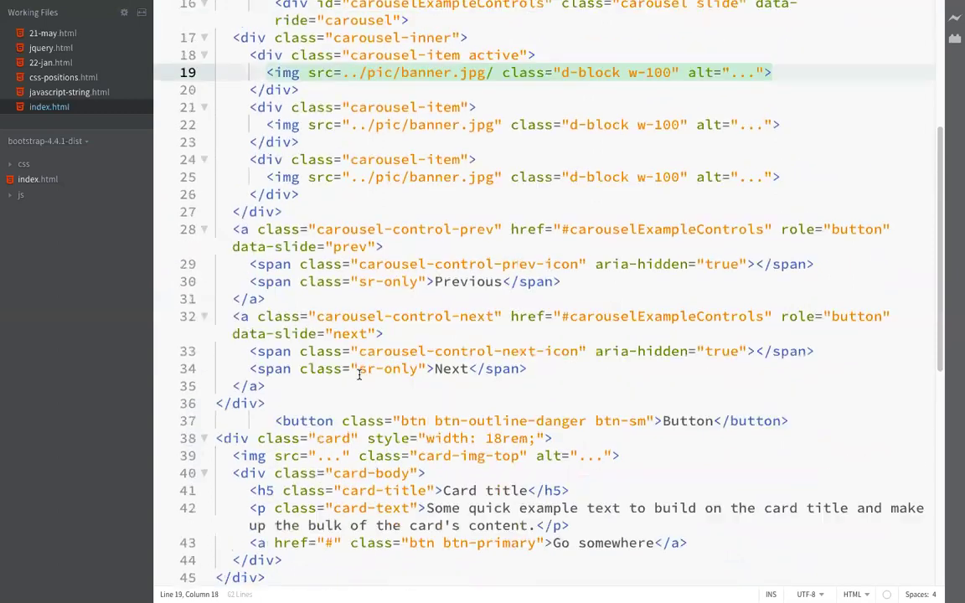
Correct the active item's image source to "../pic/banner.jpg" in double quotes, save, and test the carousel's next control on the reloaded page.
scroll(359, 375, "up", 2)
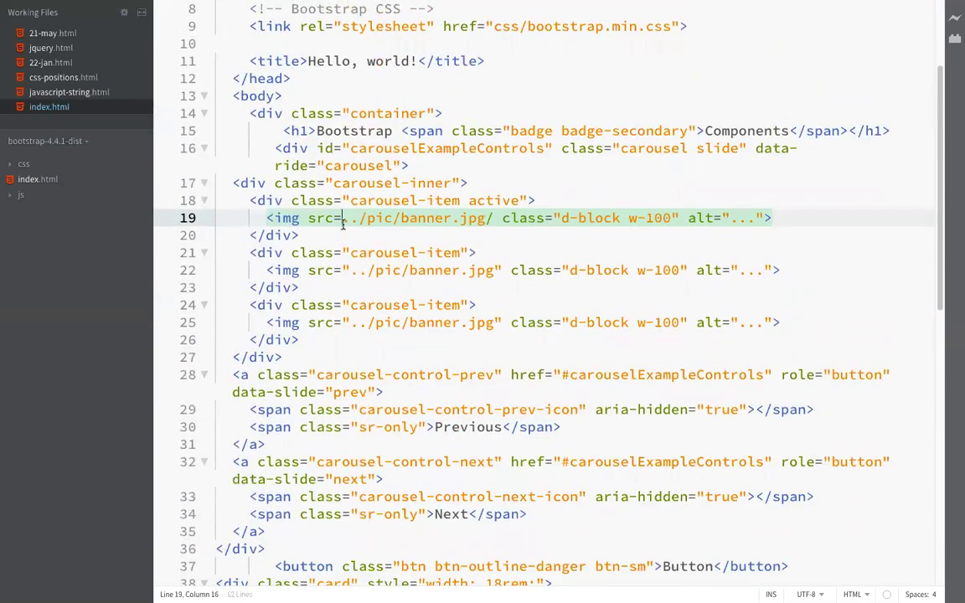
type("\"")
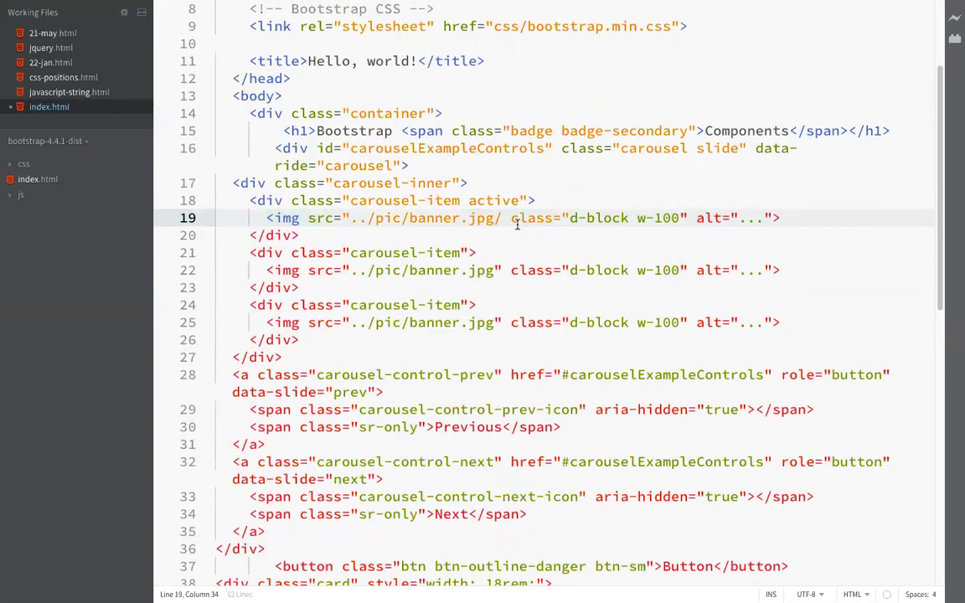
key("BackSpace")
type("\"")
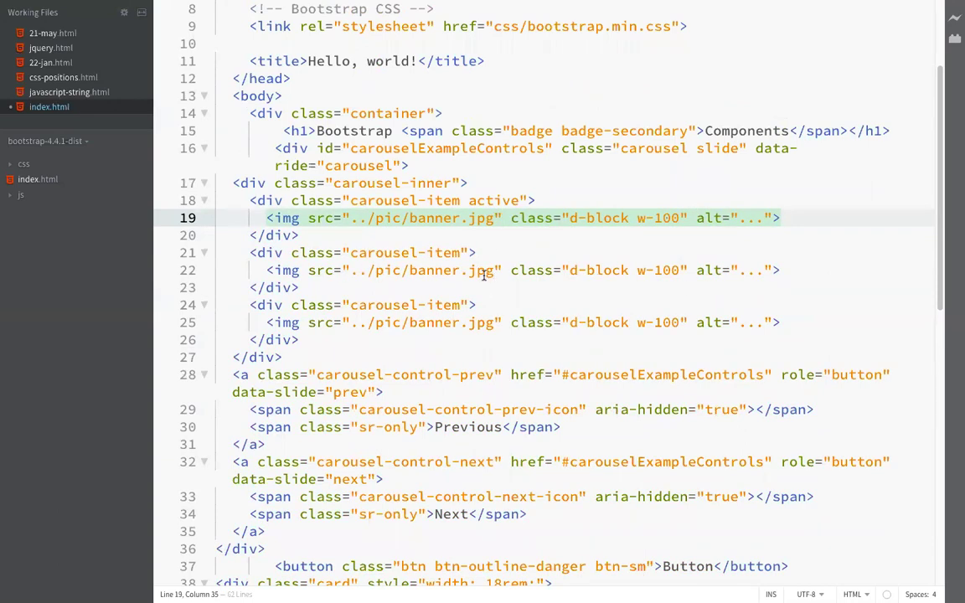
key("super+s")
key("super+Tab")
key("super+r")
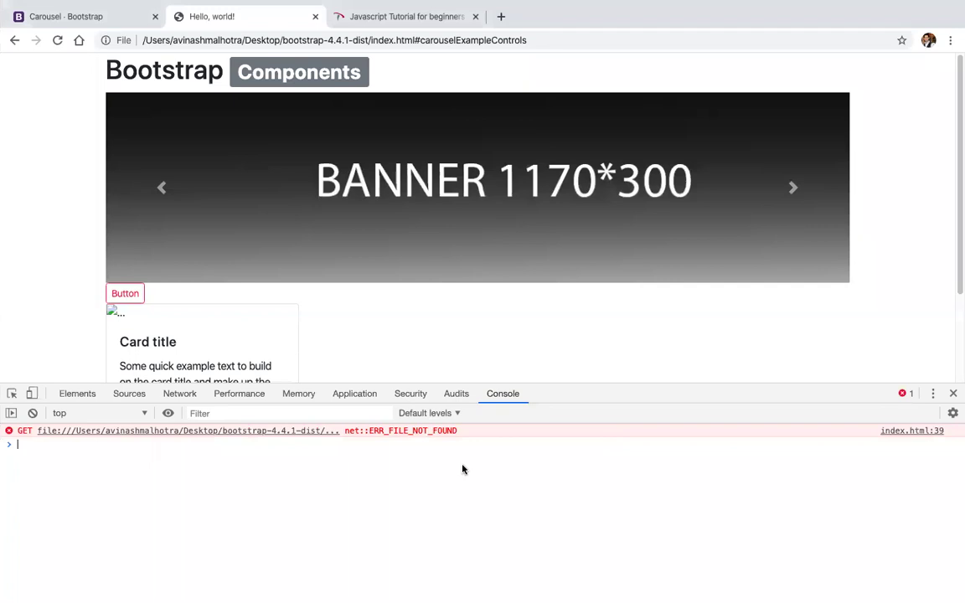
left_click(792, 192)
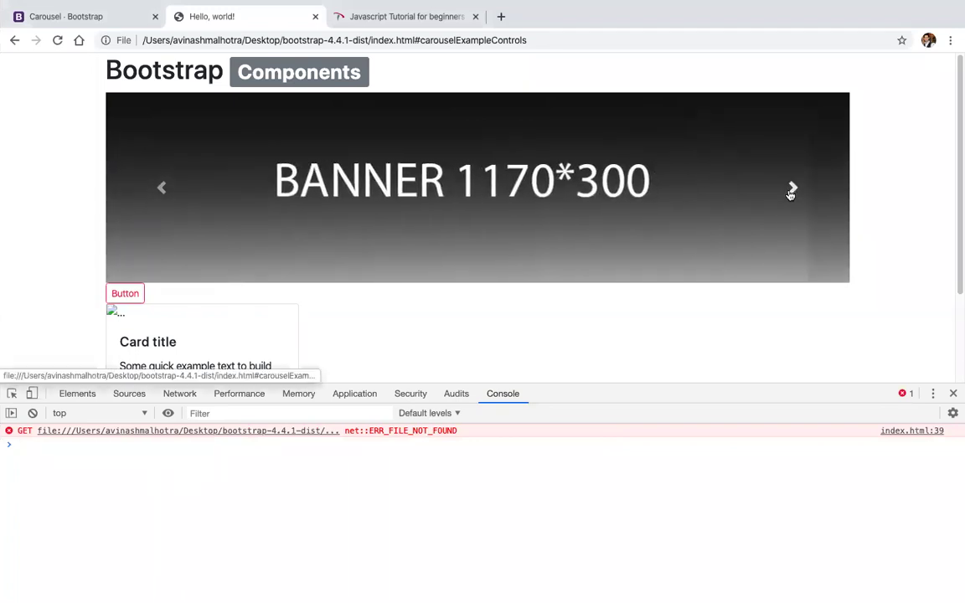
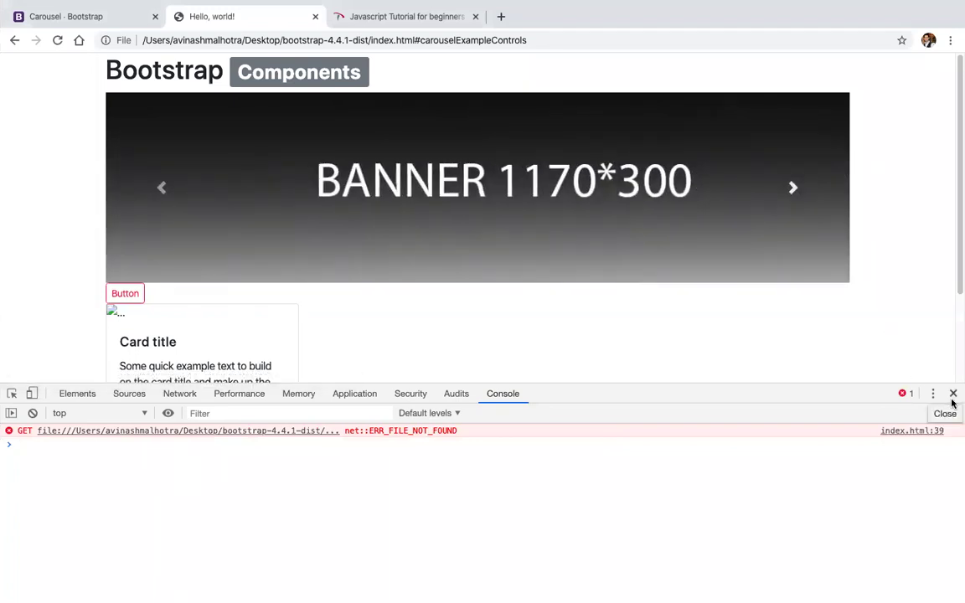
left_click(953, 394)
Copy the carousel-indicators list from the With indicators example and insert it below the opening carouselExampleControls div in index.html.
left_click(114, 21)
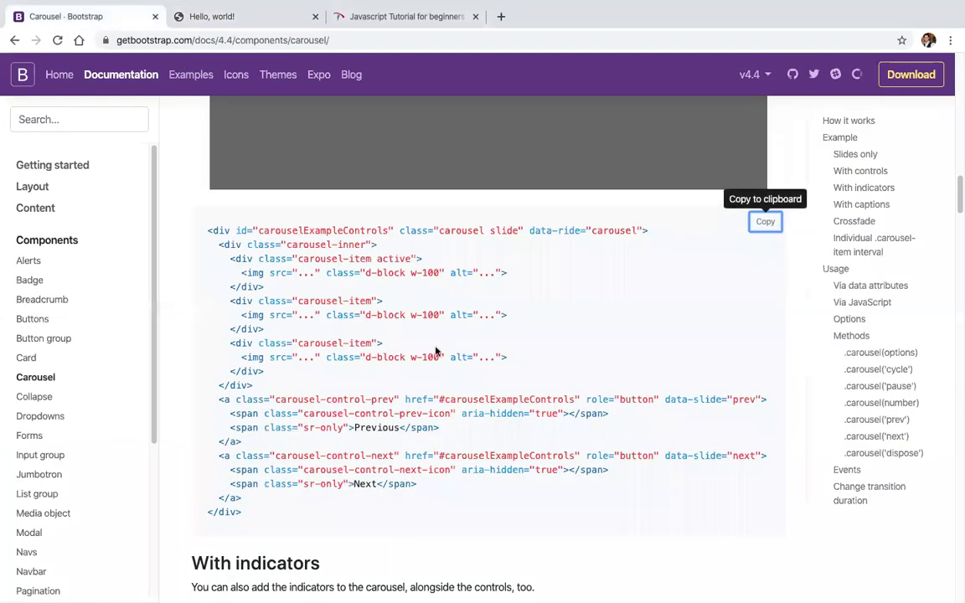
scroll(448, 364, "down", 5)
scroll(449, 410, "down", 1)
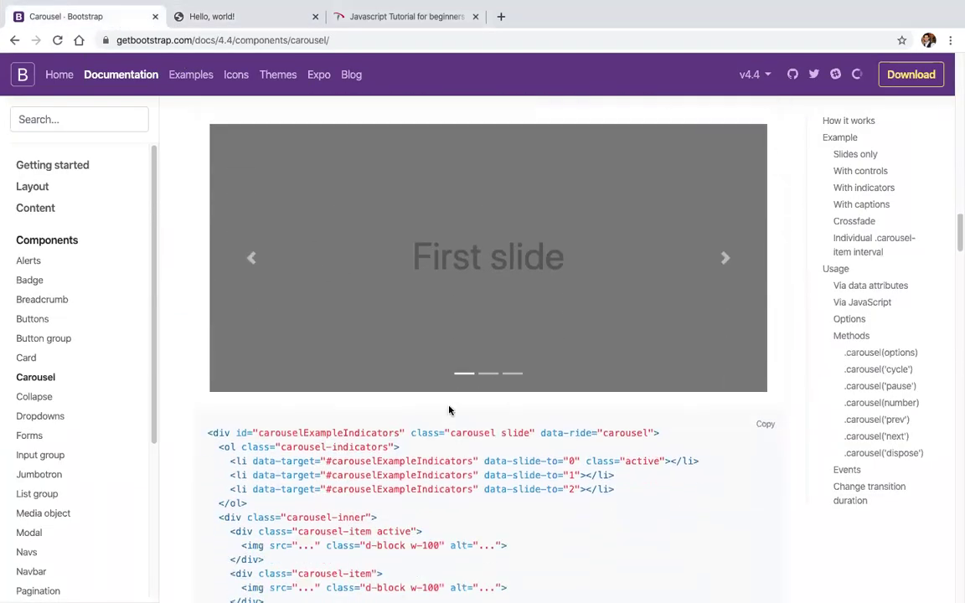
scroll(469, 368, "down", 2)
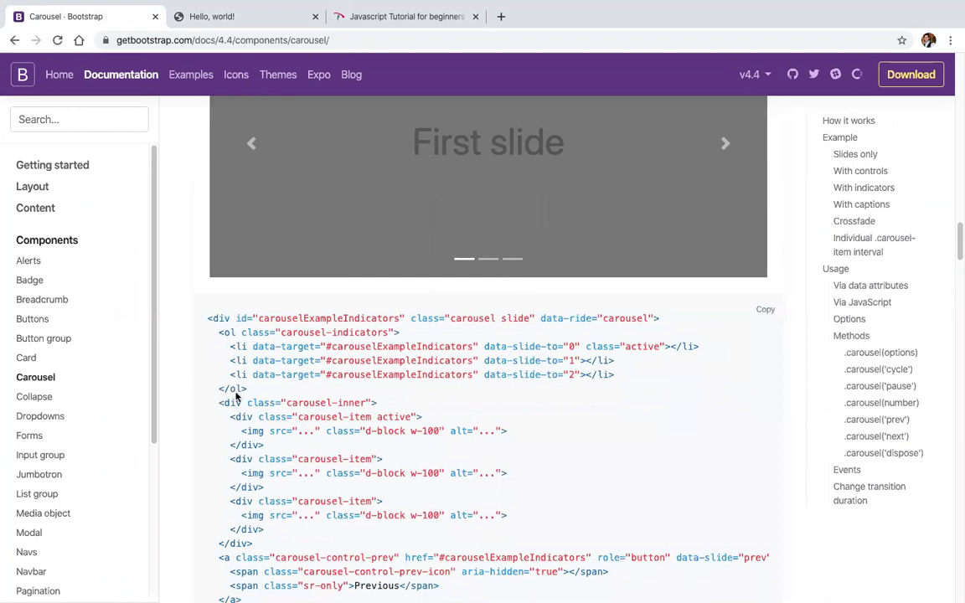
left_click_drag(251, 392, 215, 334)
key("ctrl+c")
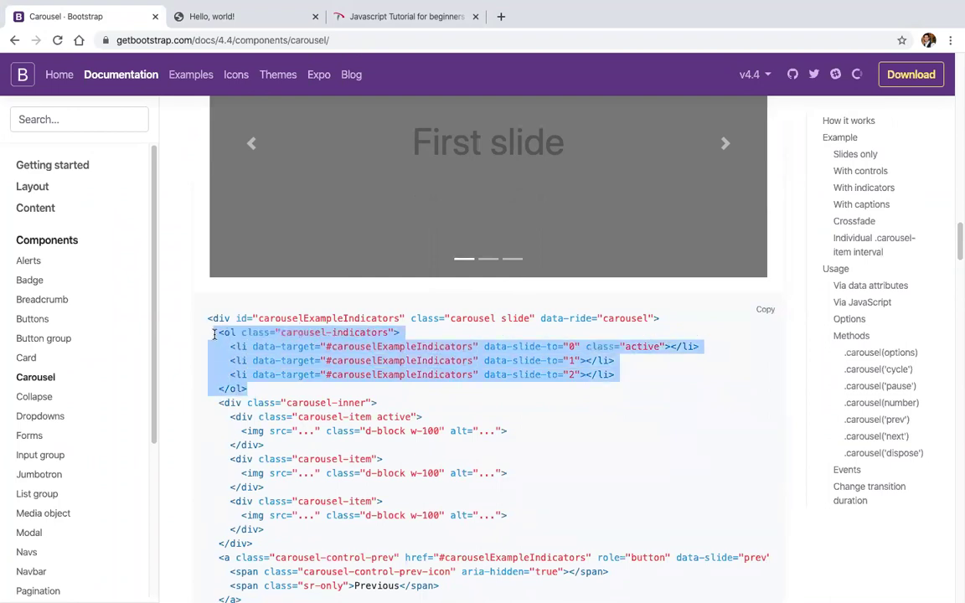
key("ctrl+Right")
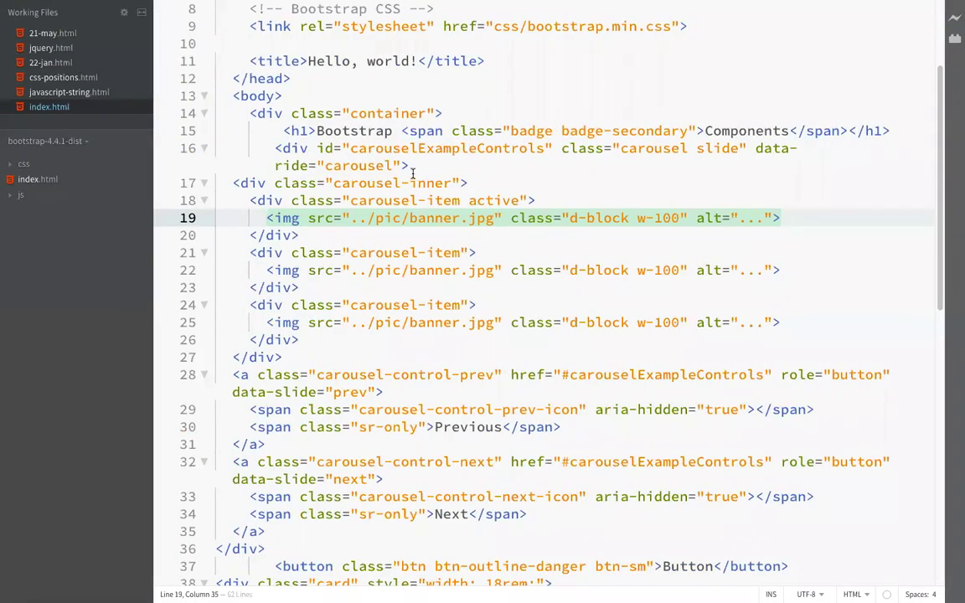
left_click(412, 165)
key("Return")
key("ctrl+v")
Check the indicators on the updated demo page and advance the carousel twice.
key("ctrl+Left")
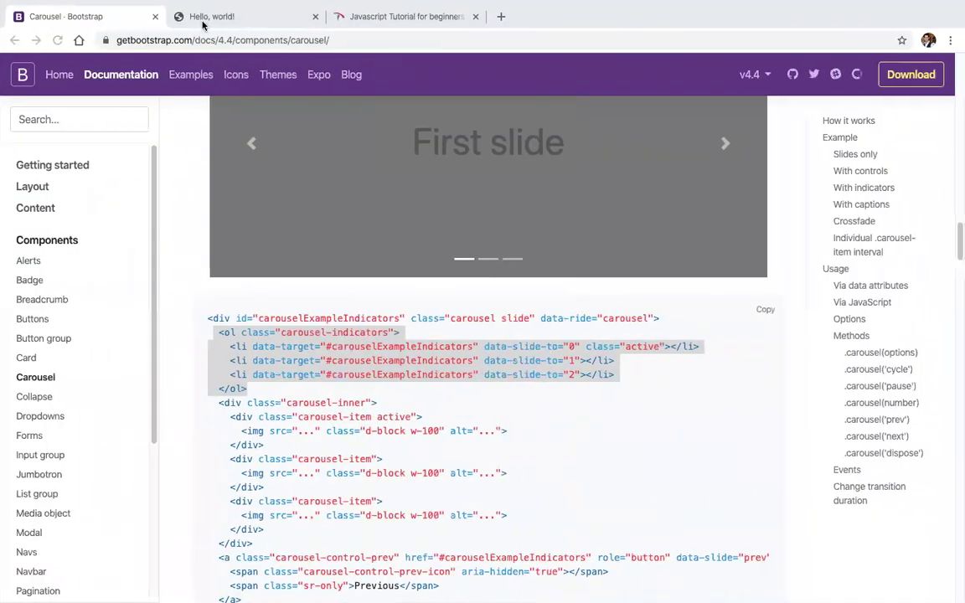
left_click(202, 20)
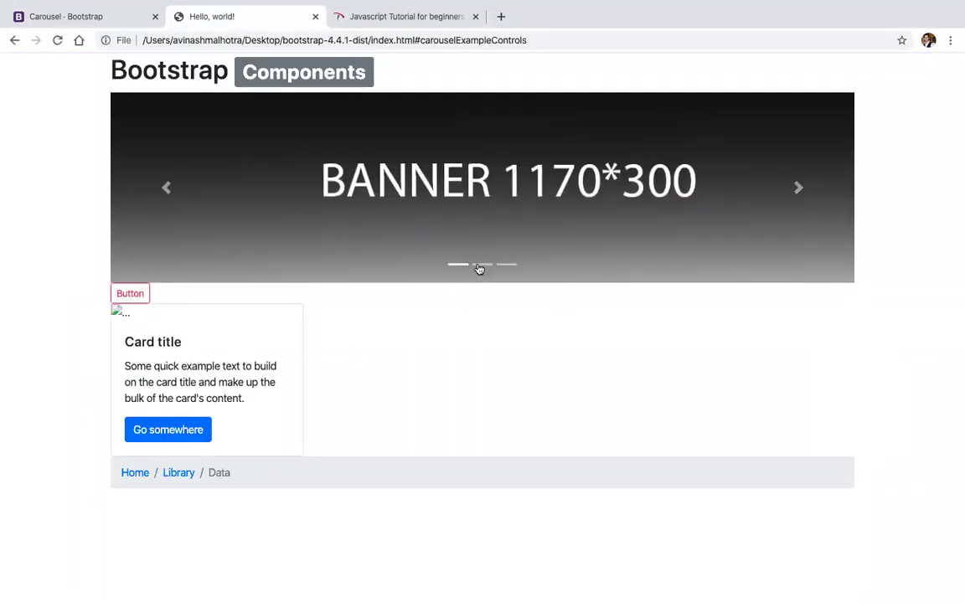
left_click(799, 189)
left_click(797, 188)
Examine the With captions and Crossfade examples in the carousel documentation, advancing the Crossfade demo by one slide.
left_click(125, 20)
scroll(344, 230, "down", 8)
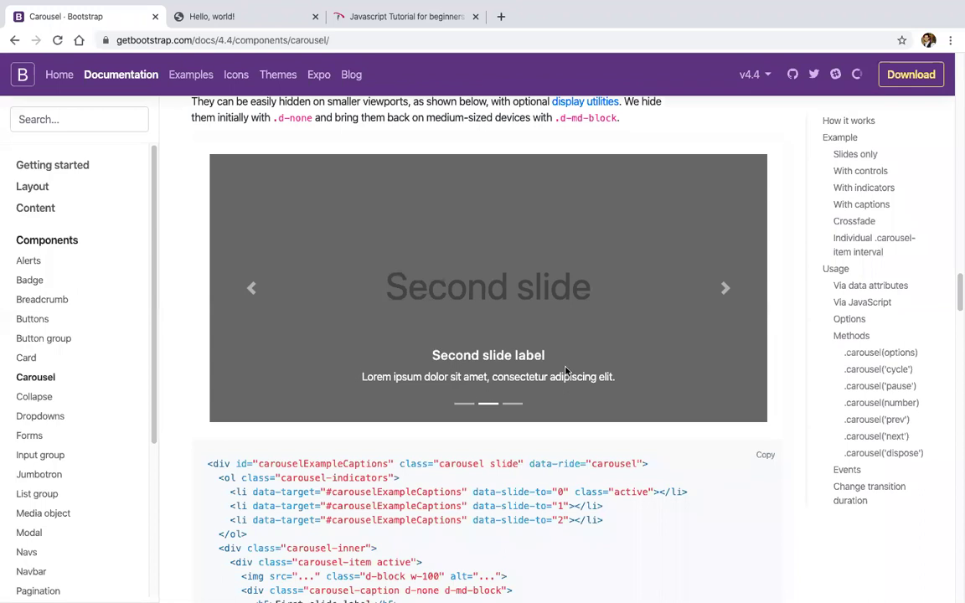
scroll(566, 369, "down", 10)
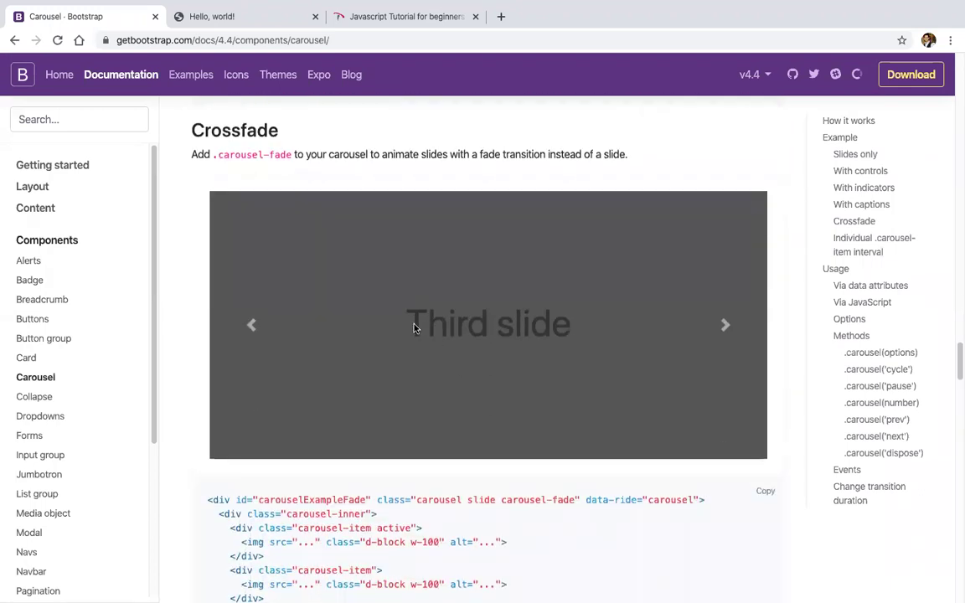
scroll(607, 328, "down", 1)
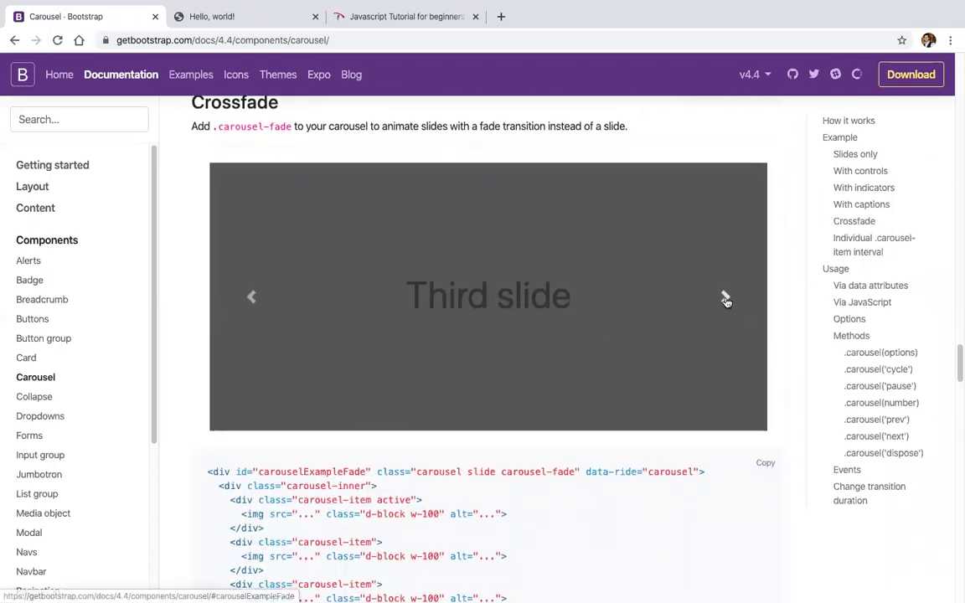
left_click(726, 298)
Examine the individual carousel-item interval example, advancing its demo and reading the data-interval attribute in its code.
scroll(726, 298, "down", 8)
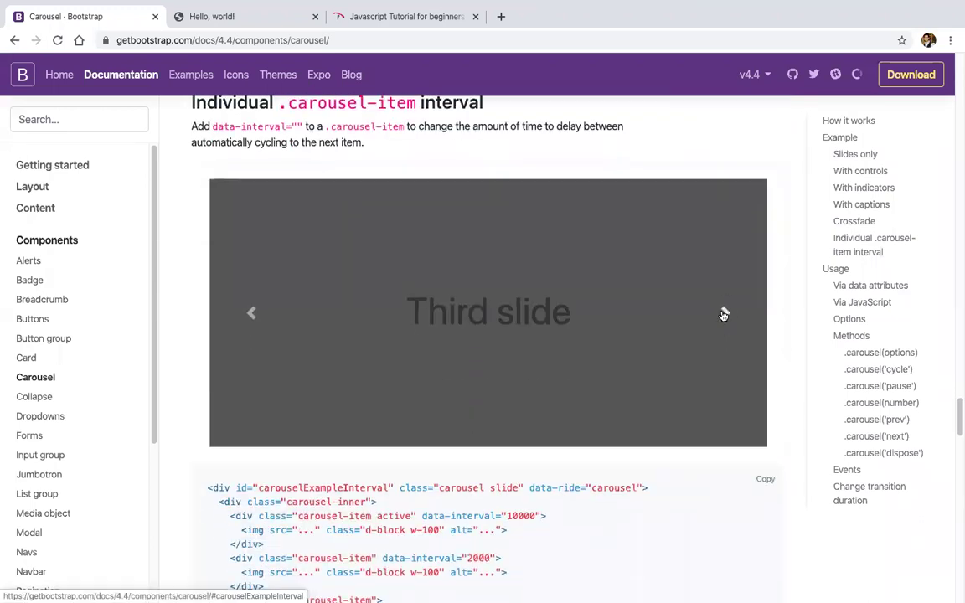
left_click(723, 314)
scroll(723, 314, "up", 1)
scroll(723, 315, "down", 2)
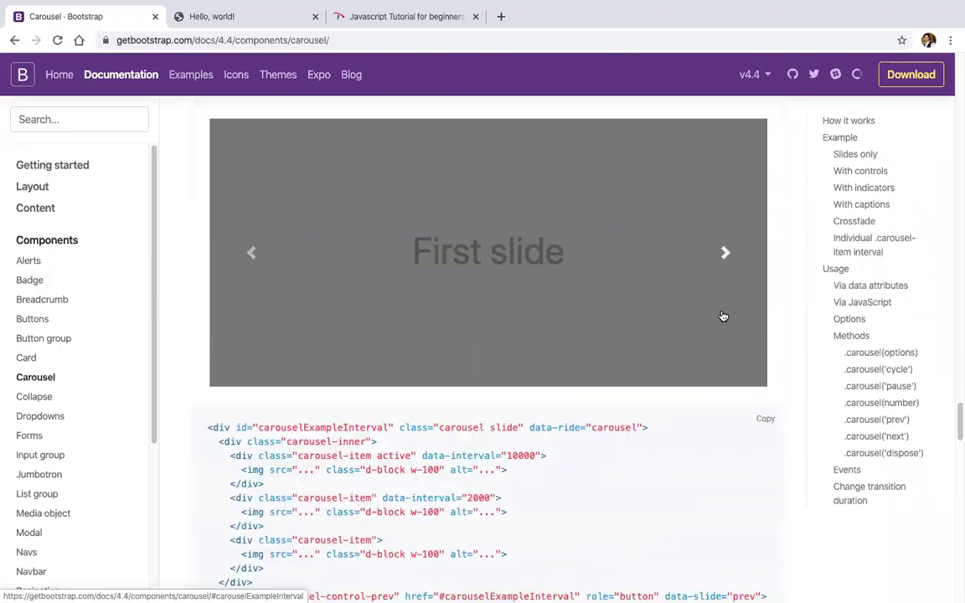
scroll(723, 315, "down", 4)
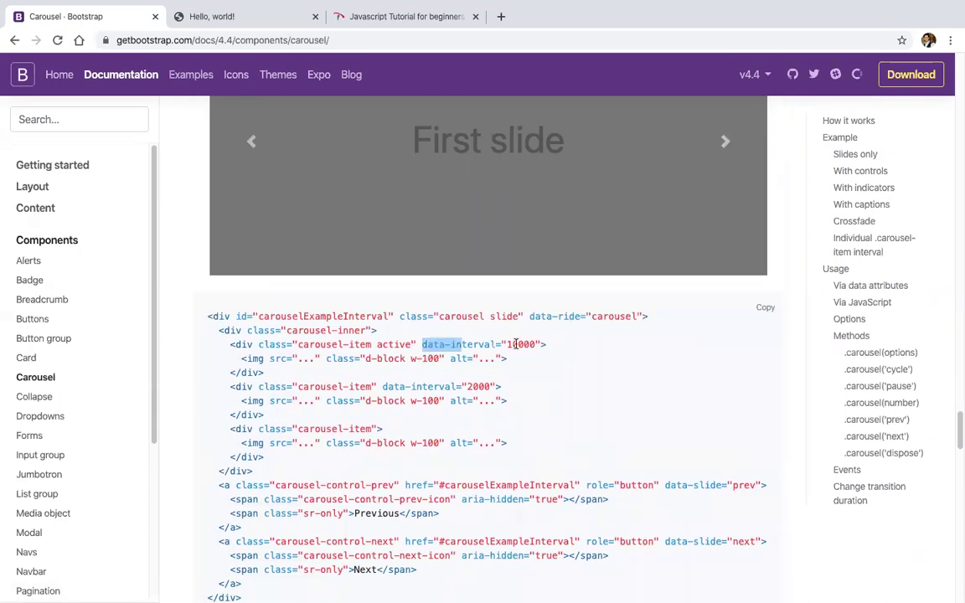
left_click_drag(516, 343, 540, 344)
Copy the $('.carousel').carousel snippet with interval 2000 from the .carousel(options) section of the documentation.
scroll(539, 344, "down", 15)
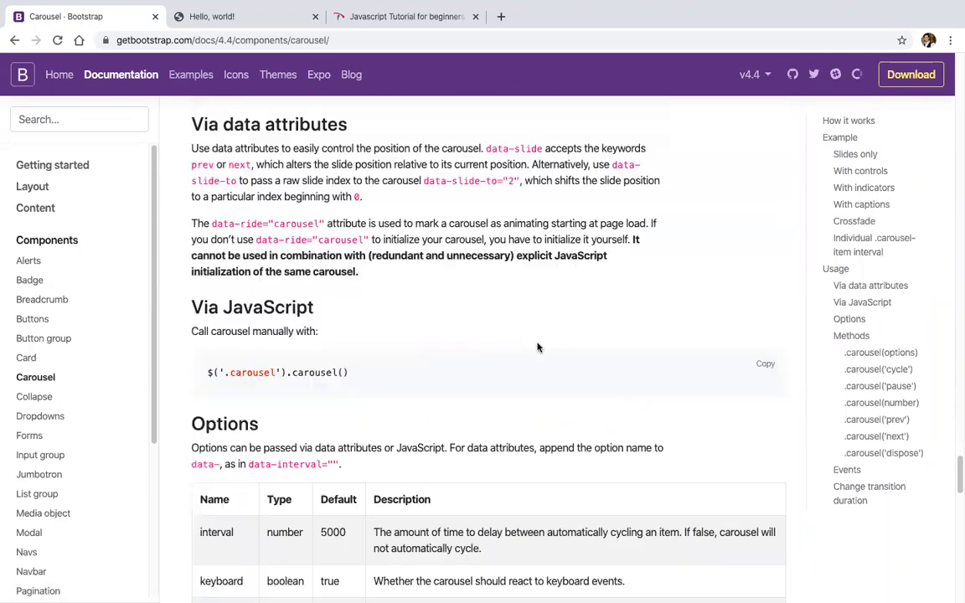
scroll(538, 347, "down", 20)
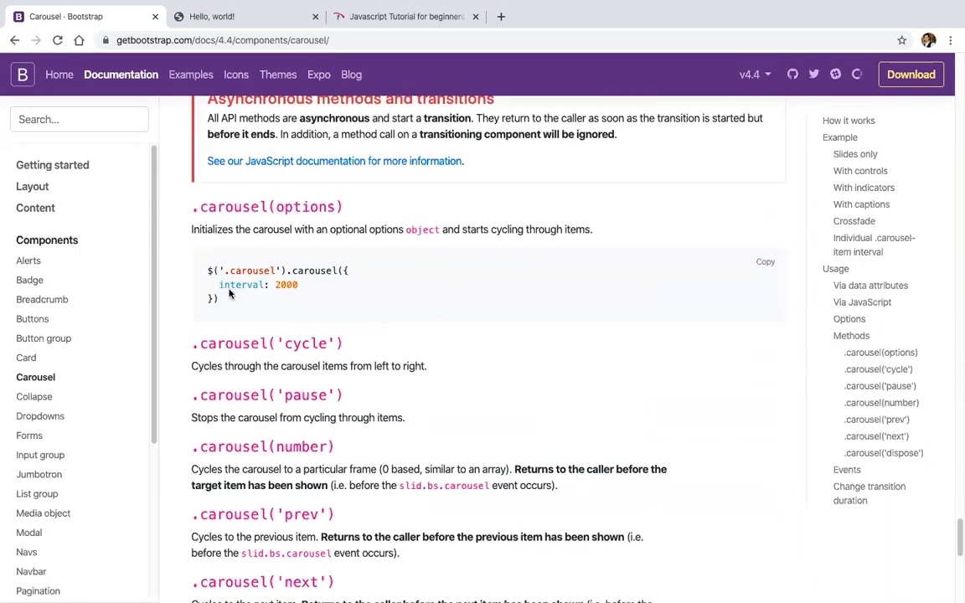
left_click_drag(210, 270, 235, 308)
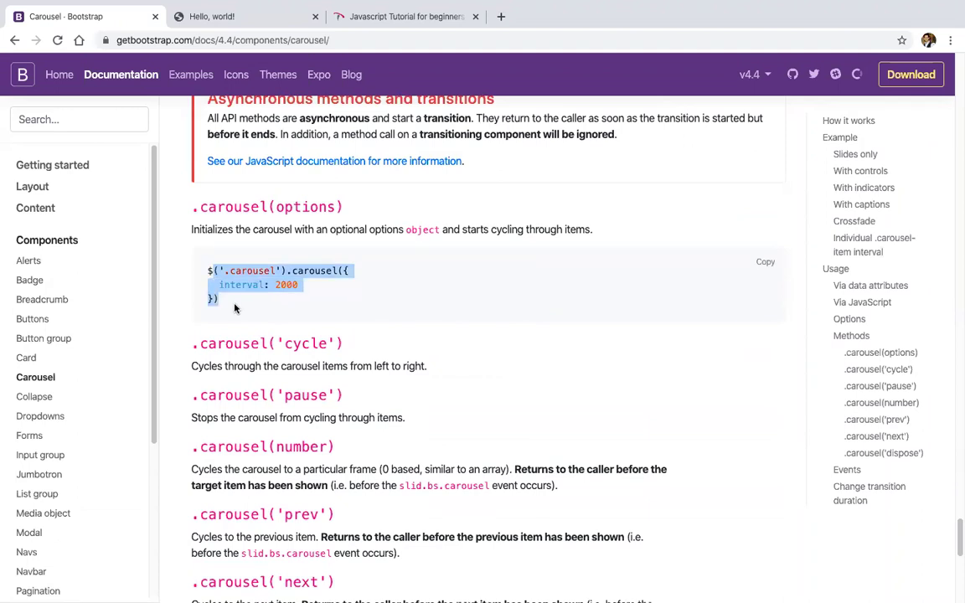
left_click(209, 277)
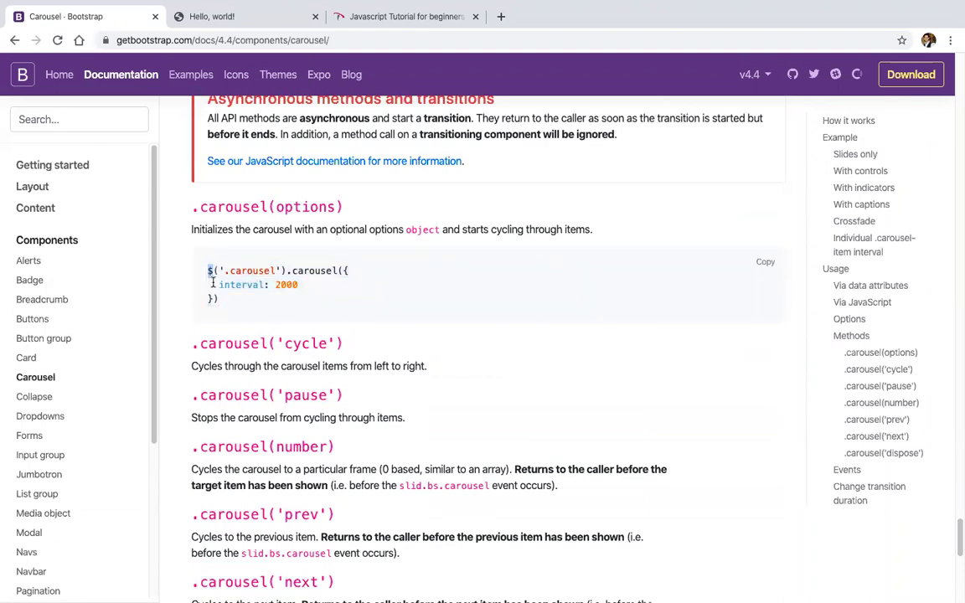
left_click_drag(208, 271, 222, 309)
key("ctrl+c")
Add an empty script element below the bootstrap.min.js script in index.html.
key("ctrl+Left")
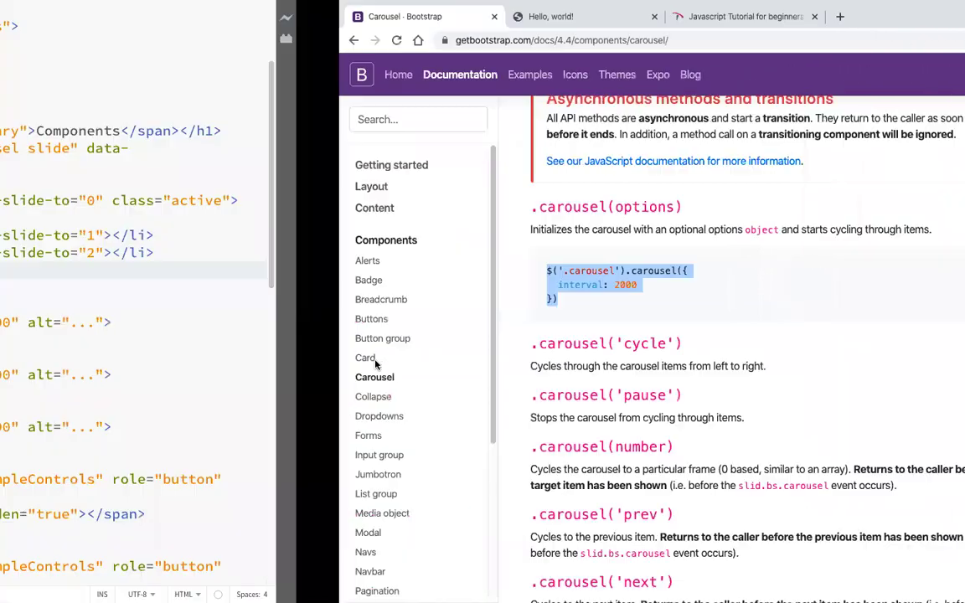
scroll(375, 359, "down", 10)
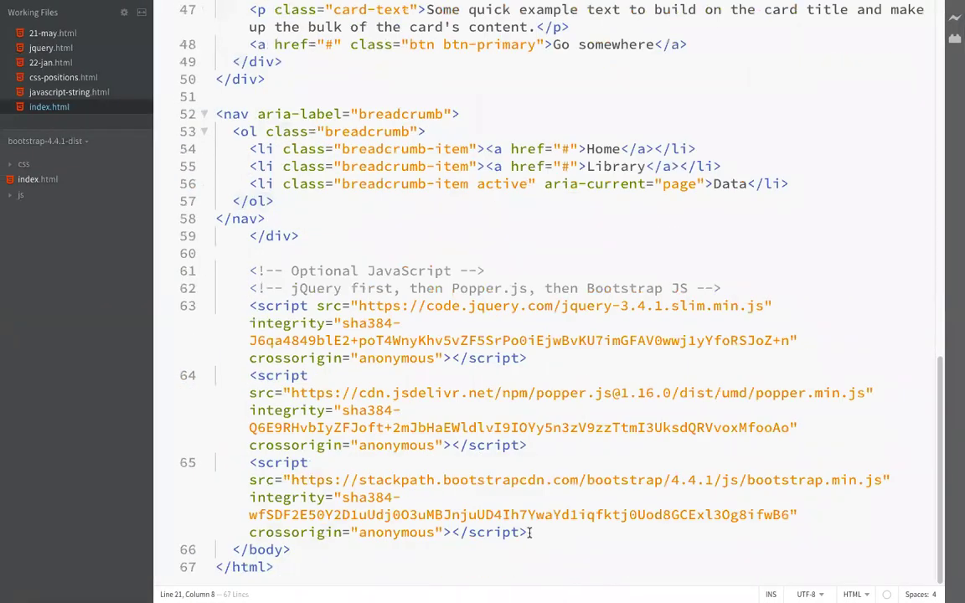
left_click(529, 533)
key("Return")
type("<script>")
key("Return")
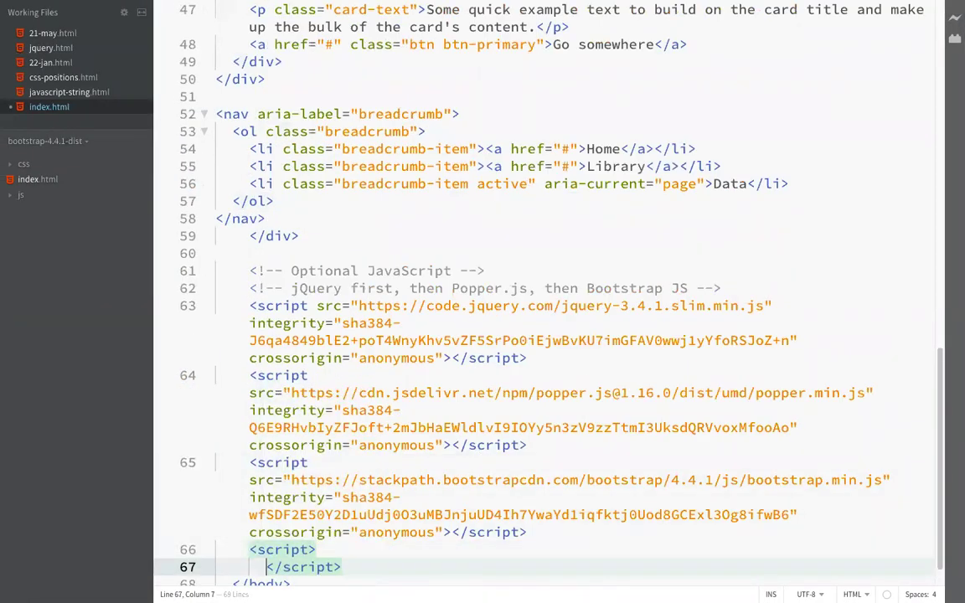
key("Return")
Write an empty jQuery ready function, $(function(){ }), inside the new script element.
type("$(")
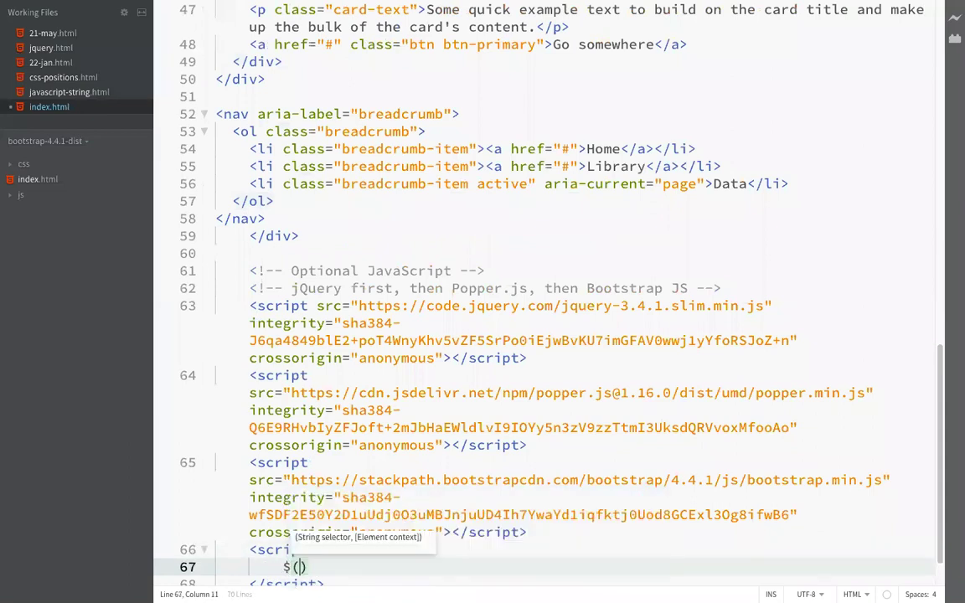
type("function")
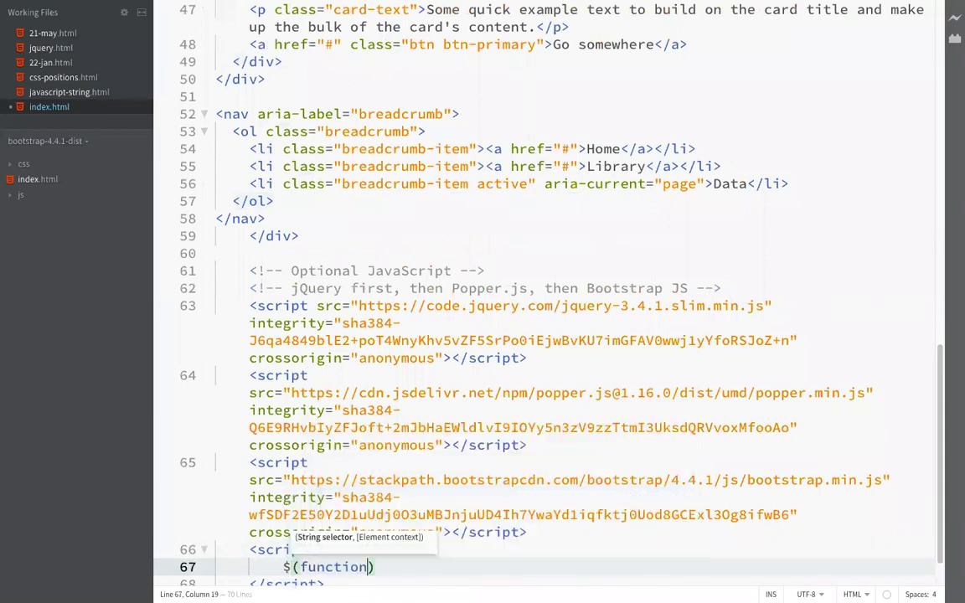
type("(){")
key("Return")
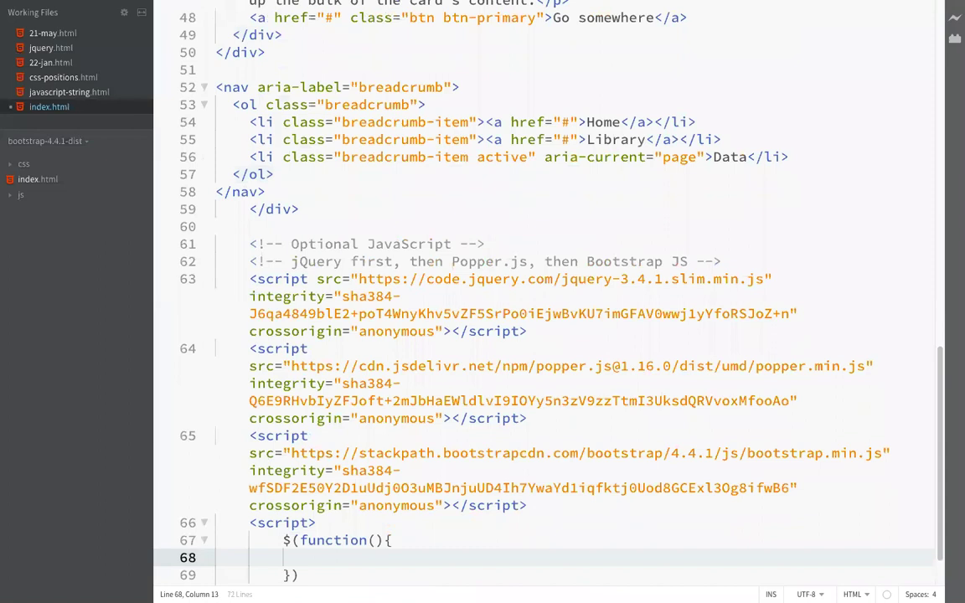
Paste the carousel snippet with interval 2000 into the ready function, indent its interval line, and check the selector against the carousel div's class.
key("ctrl+v")
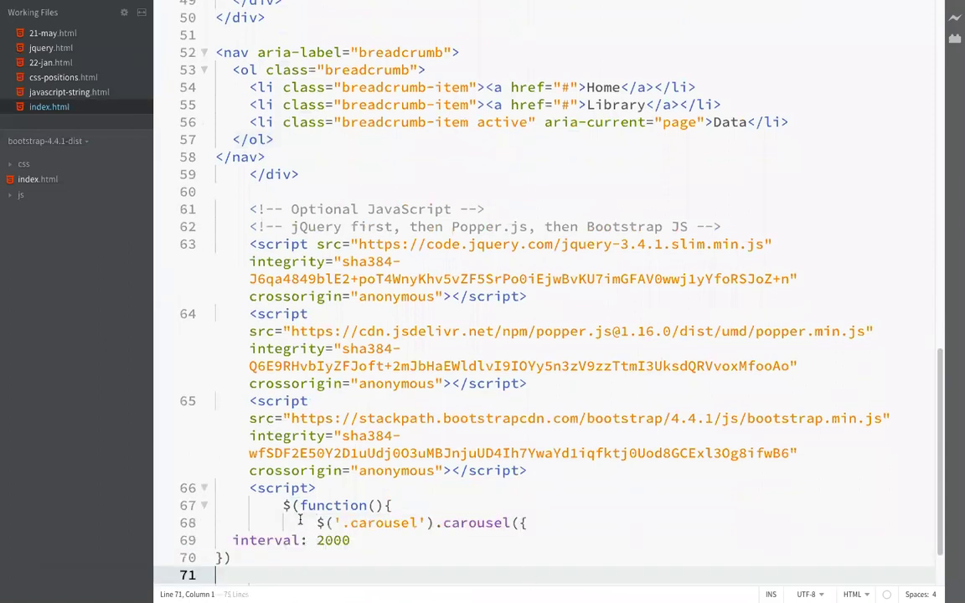
left_click(232, 540)
key("Tab")
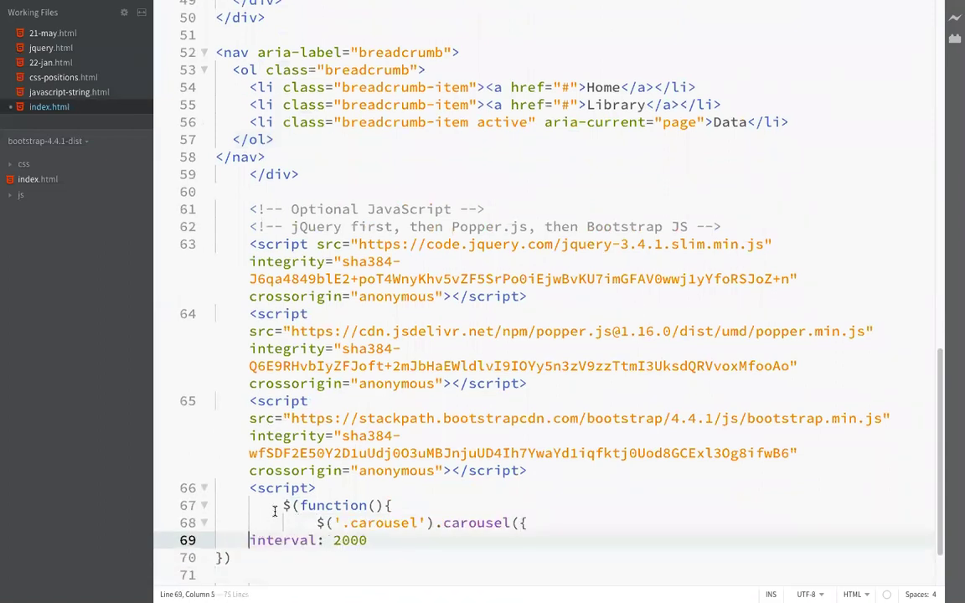
left_click(350, 523)
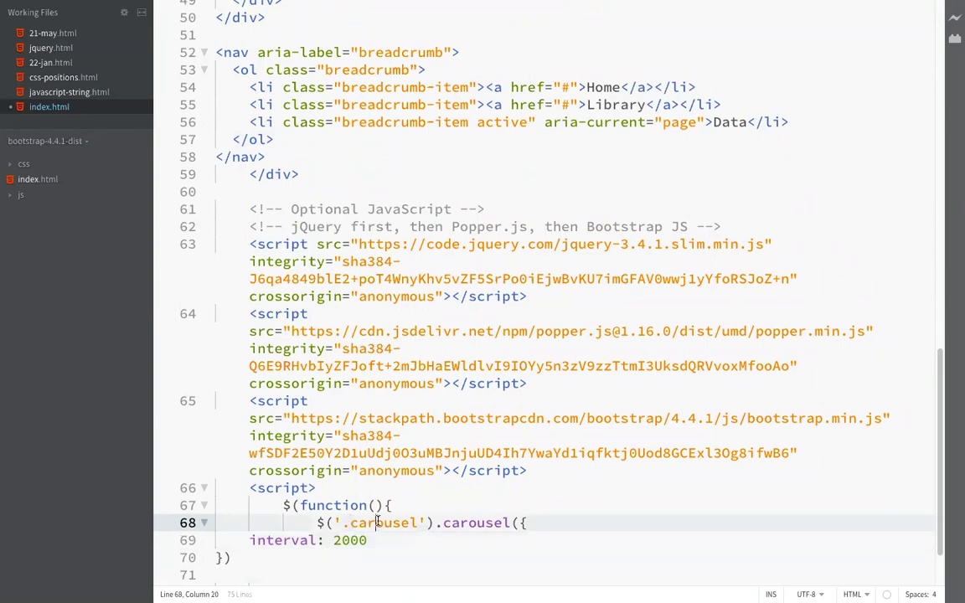
left_click(405, 330)
scroll(410, 323, "up", 15)
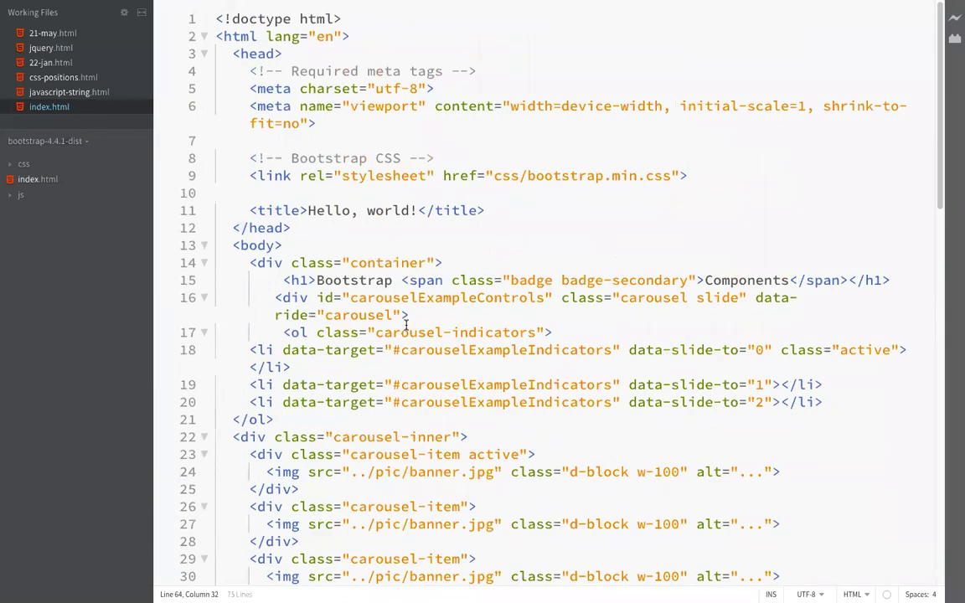
double_click(621, 288)
scroll(316, 400, "down", 15)
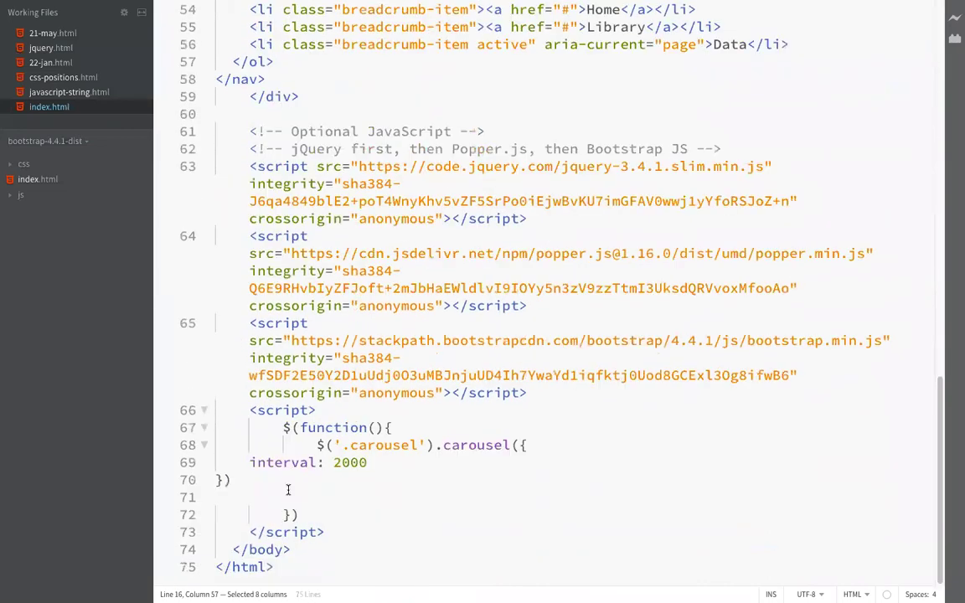
Switch to the browser, advance the carousel on the Hello, world! page and open the JavaScript console to check for errors.
key("super+Tab")
left_click(216, 17)
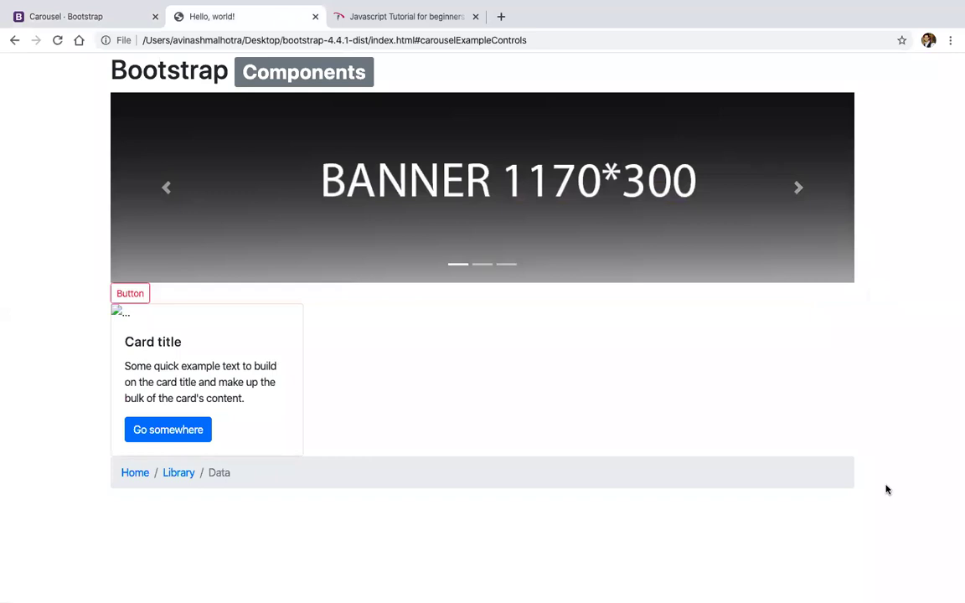
left_click(811, 203)
key("super+alt+j")
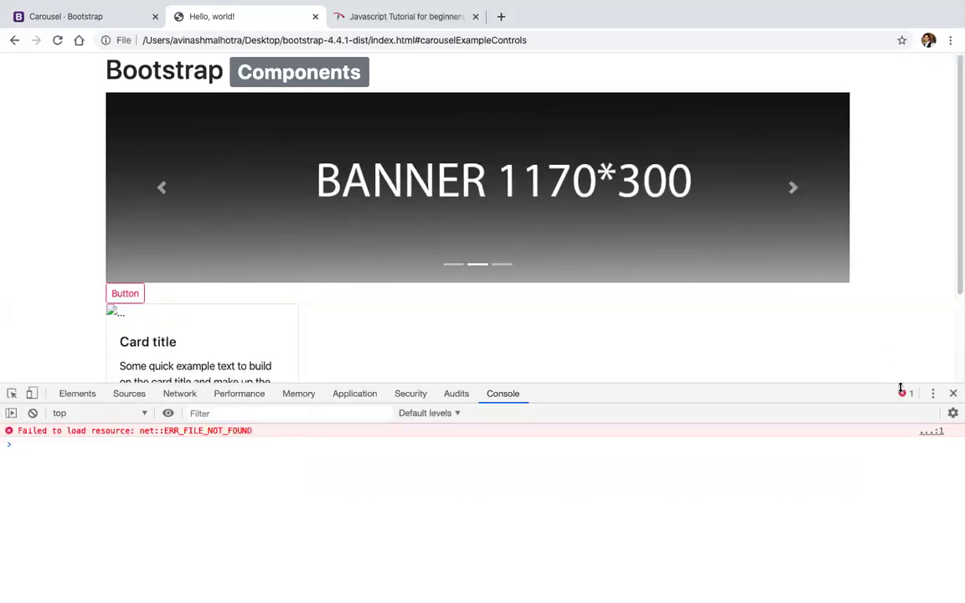
Return to index.html in the code editor and clear the "..." placeholder from the card-img-top image's src attribute.
key("ctrl+Left")
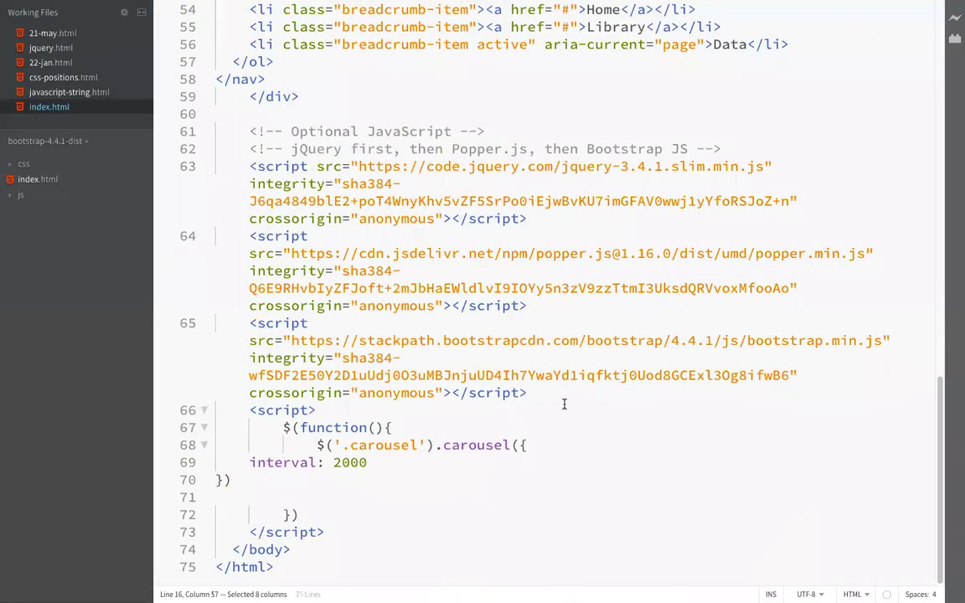
scroll(563, 405, "up", 20)
scroll(564, 404, "down", 12)
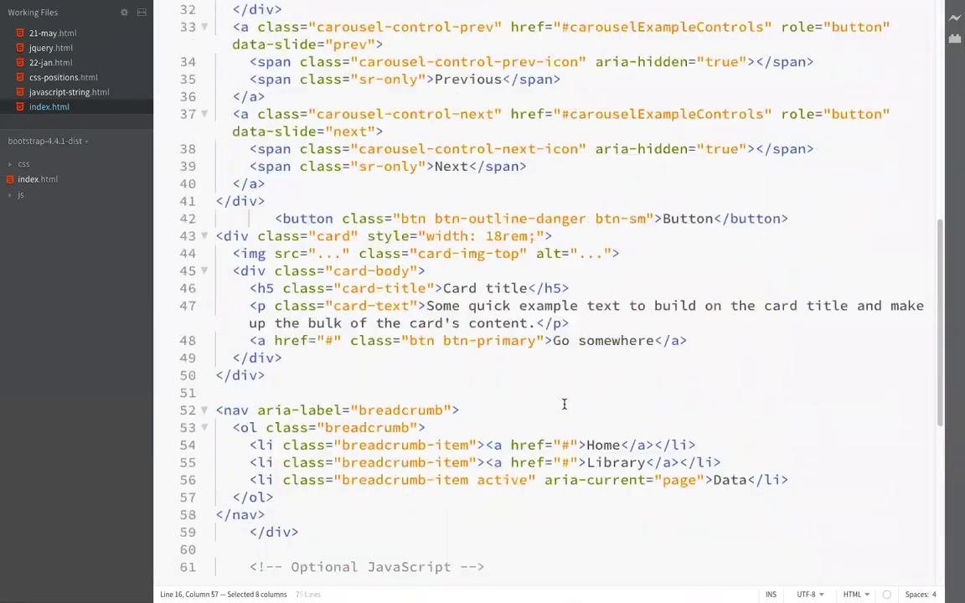
scroll(564, 404, "down", 3)
scroll(564, 404, "up", 1)
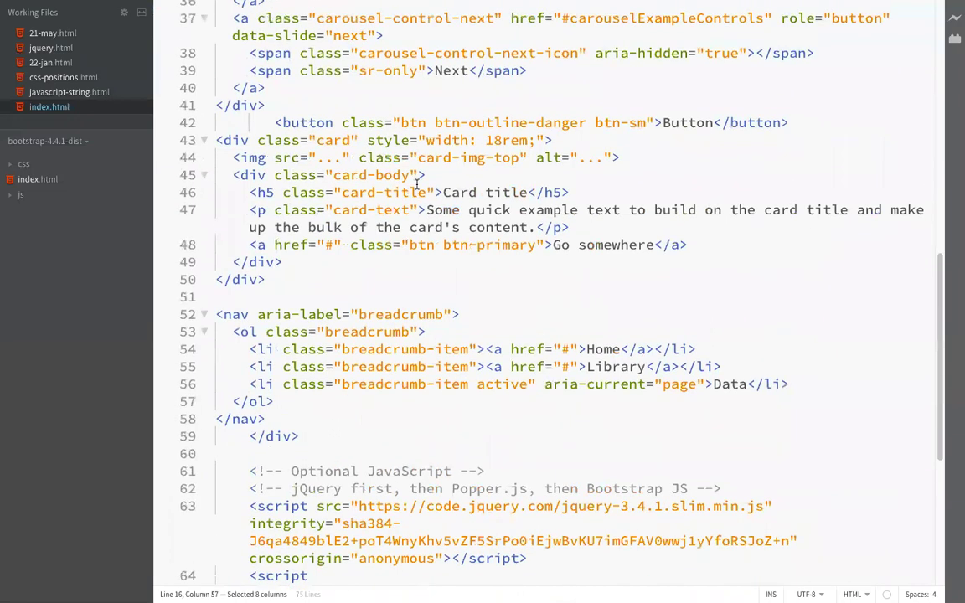
left_click(329, 159)
key("BackSpace")
key("BackSpace")
key("BackSpace")
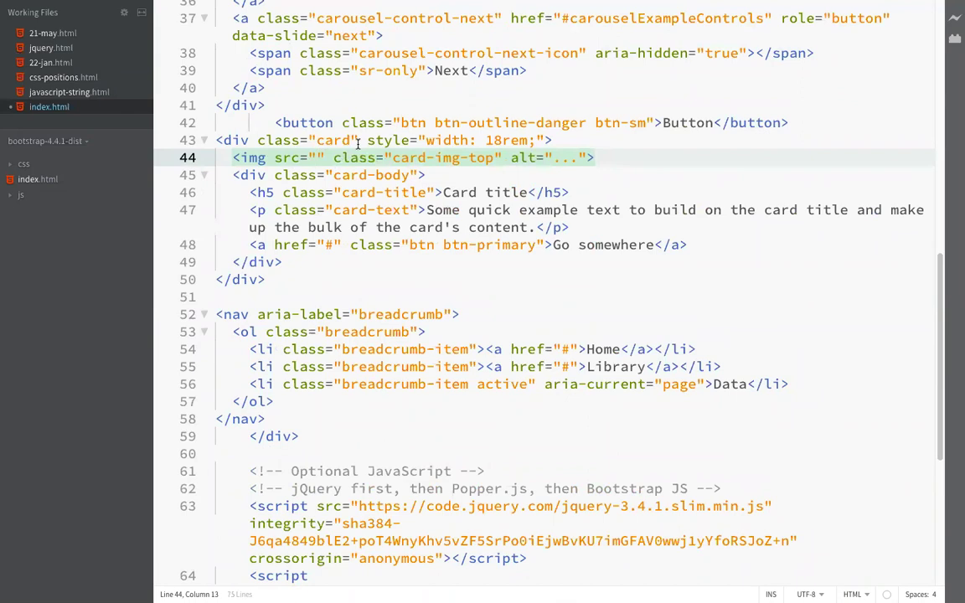
Retest the carousel on the reloaded browser page with the developer tools closed, and return to the Bootstrap Carousel documentation.
key("super+Tab")
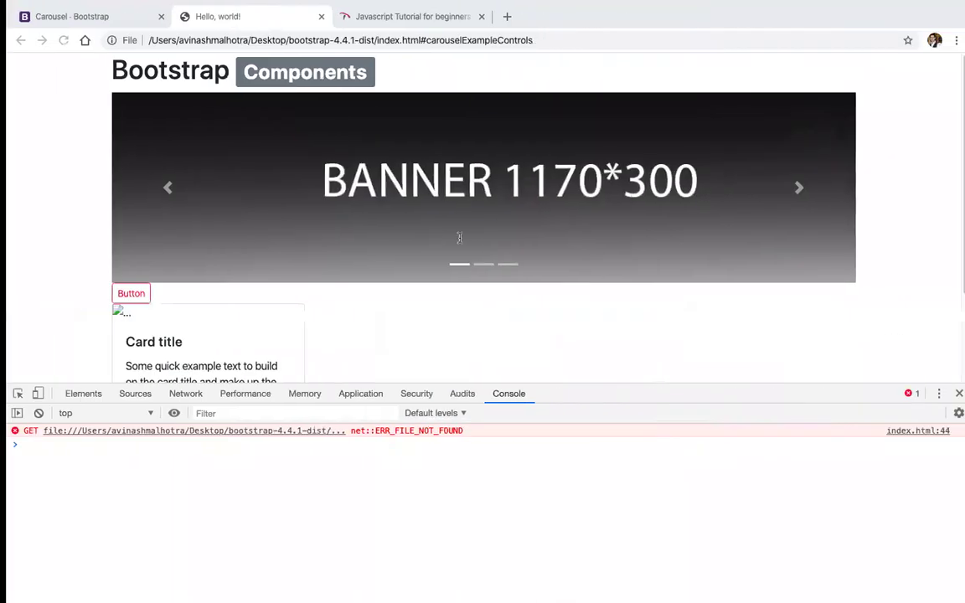
key("super+r")
left_click(952, 393)
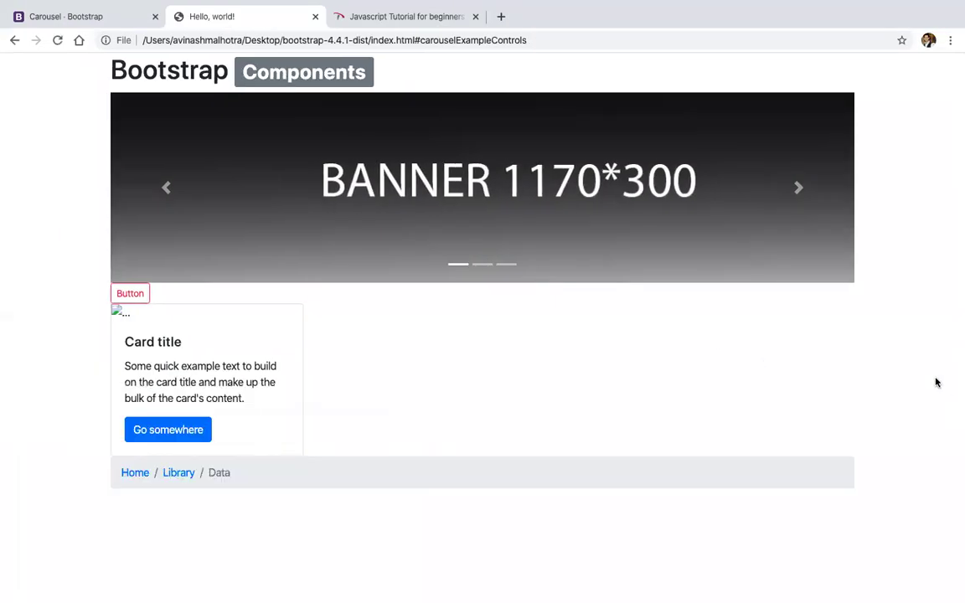
left_click(797, 185)
left_click(37, 16)
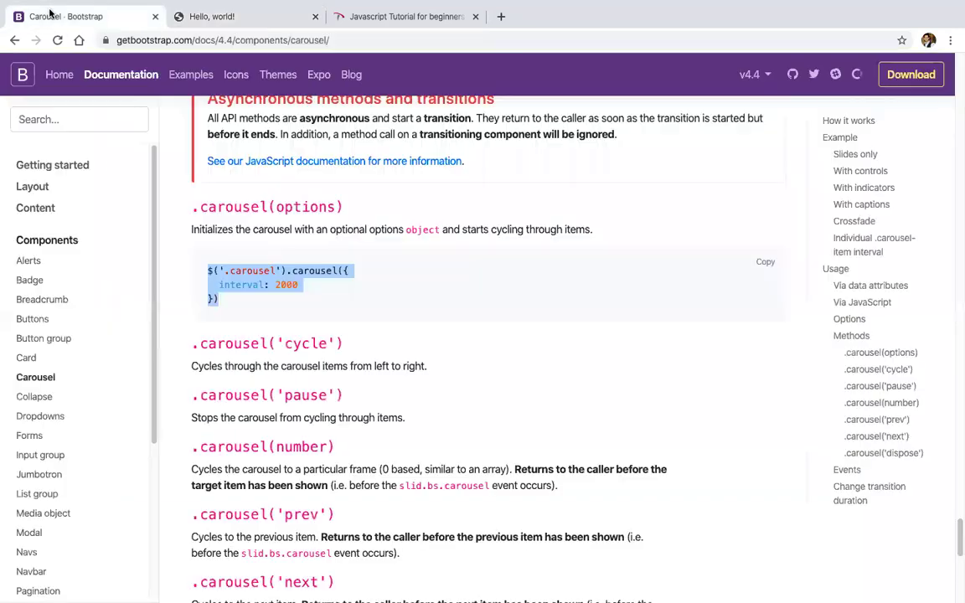
Open the Collapse component documentation at its first example, the one with the link and data-target buttons.
scroll(285, 234, "down", 8)
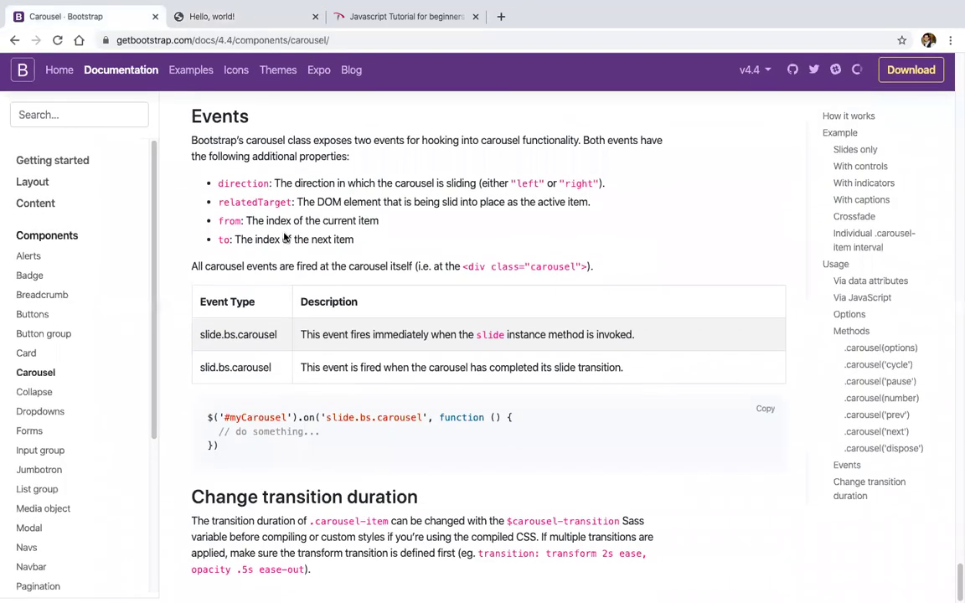
left_click(52, 397)
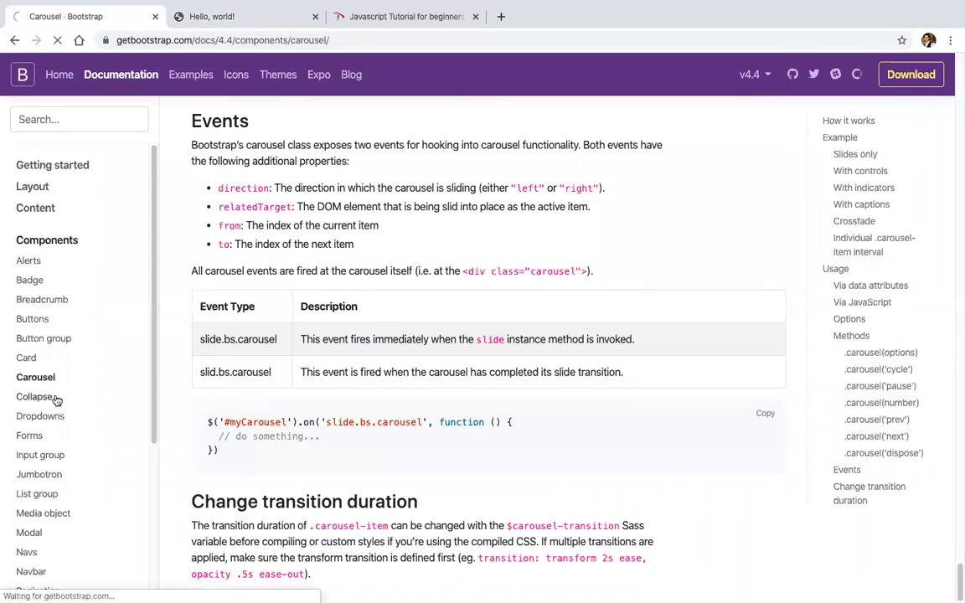
scroll(521, 354, "down", 4)
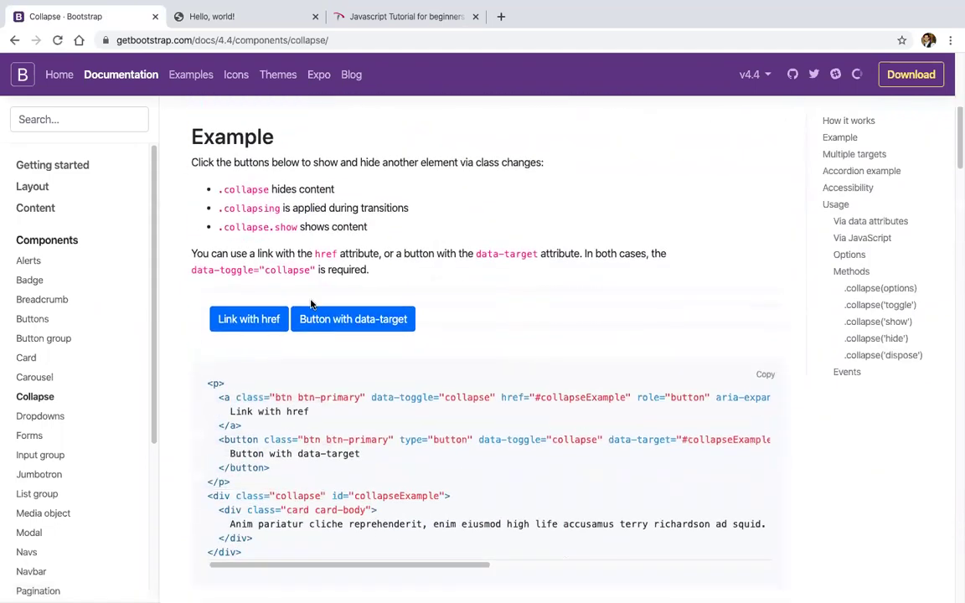
Toggle the basic collapse example with both its link and its data-target button, and copy the example's code.
left_click(260, 324)
left_click(313, 320)
left_click(314, 321)
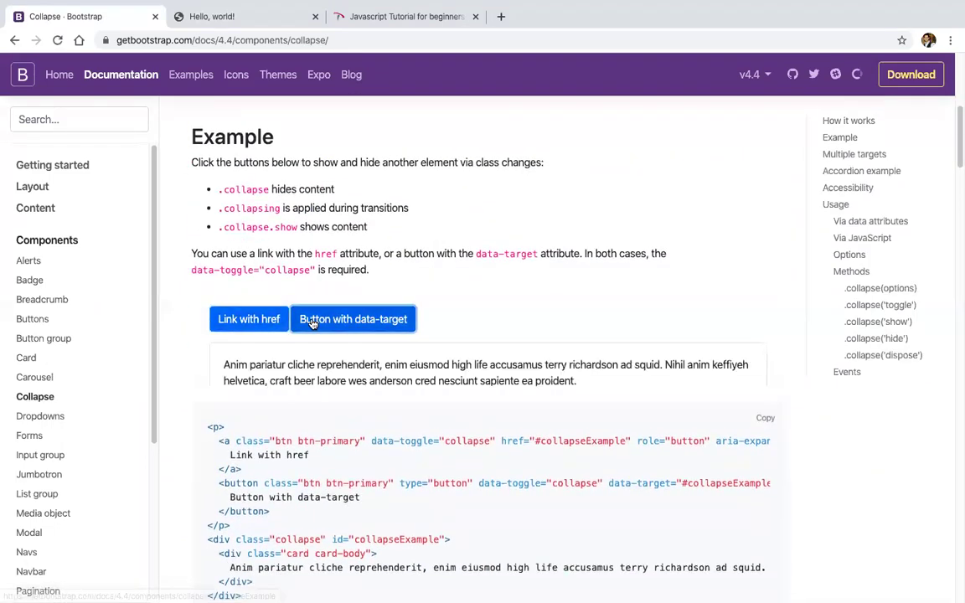
left_click(314, 321)
left_click(765, 374)
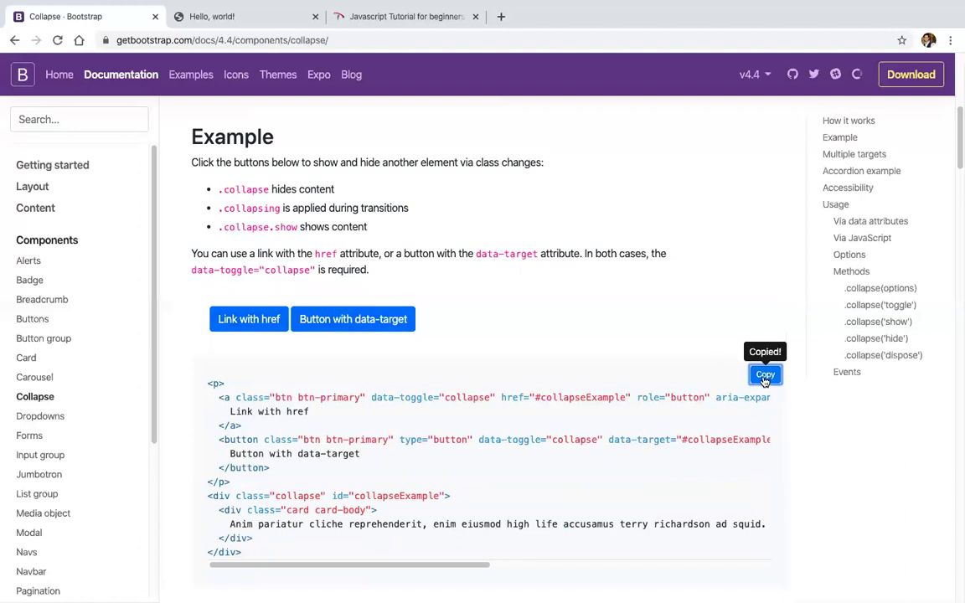
Toggle the first and second elements of the Multiple targets example and go on to the Accordion example.
scroll(421, 338, "down", 5)
left_click(263, 307)
left_click(335, 306)
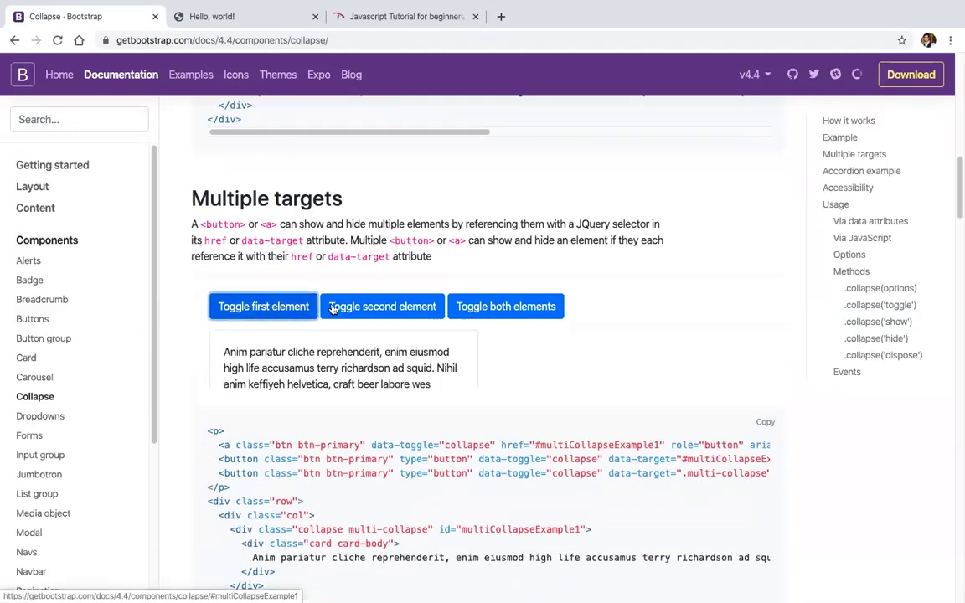
left_click(452, 305)
left_click(369, 308)
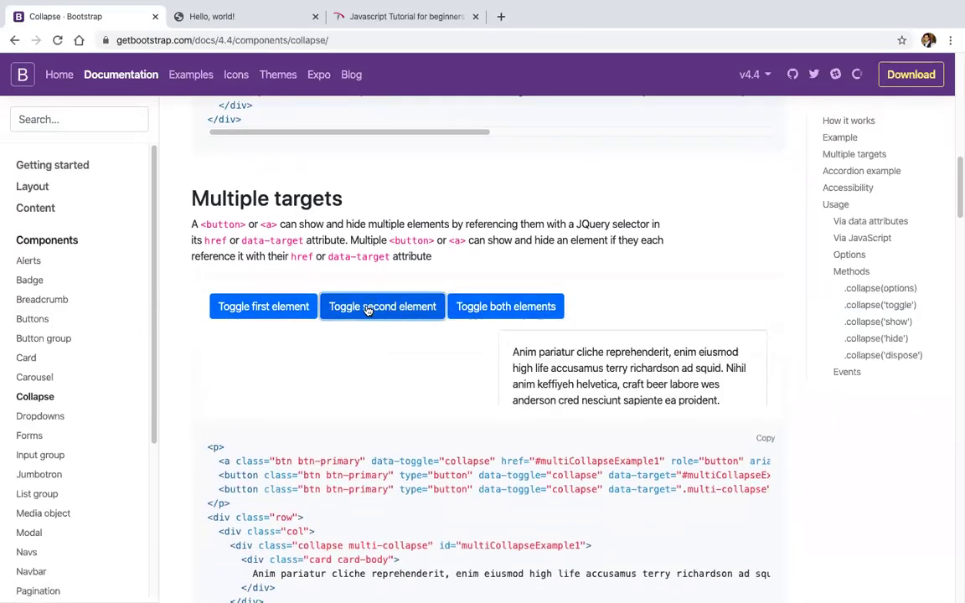
scroll(366, 309, "down", 3)
scroll(134, 378, "down", 3)
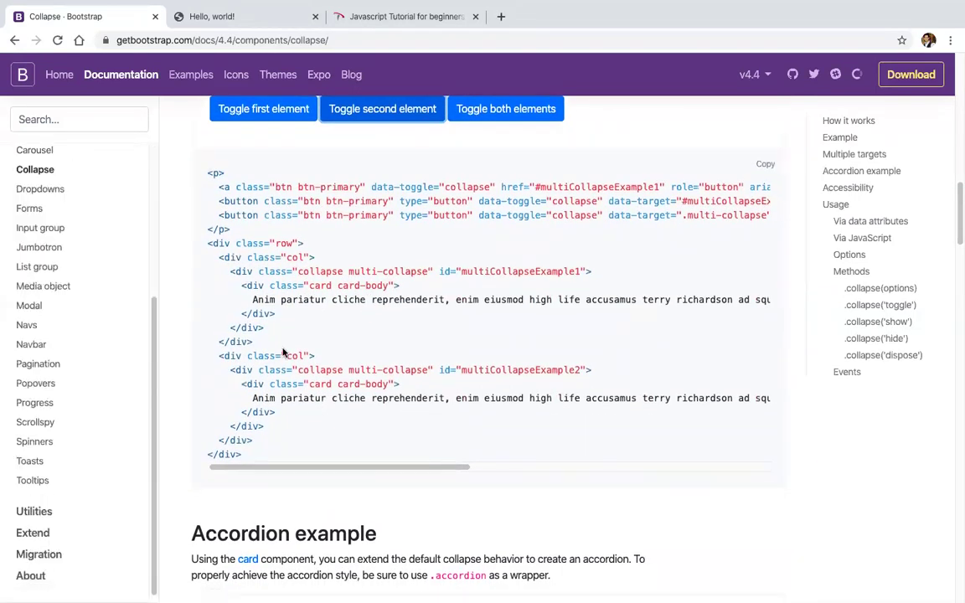
scroll(283, 352, "down", 4)
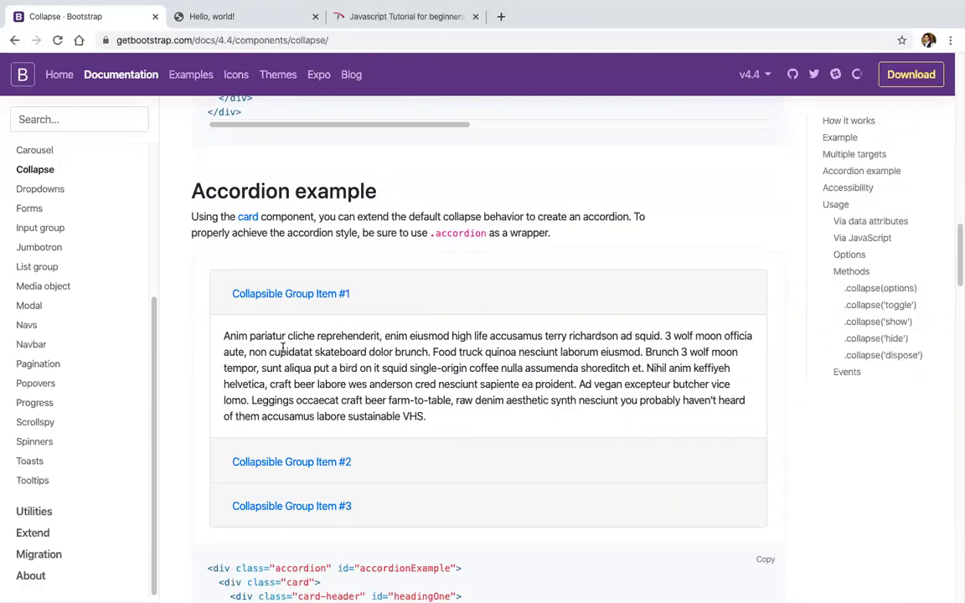
Show the local index.html preview, take the browser window out of full screen and widen it across most of the desktop.
left_click(243, 18)
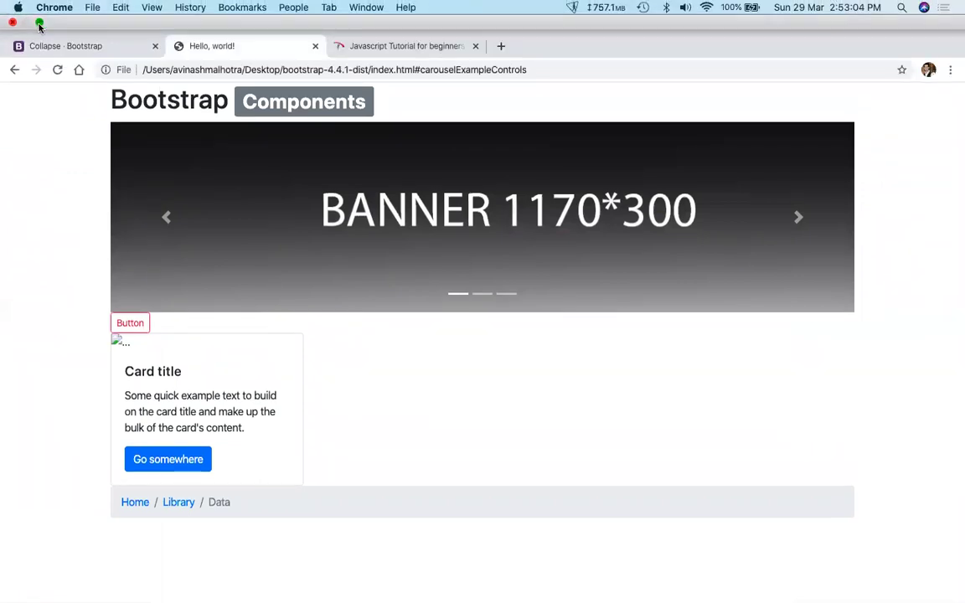
left_click(38, 24)
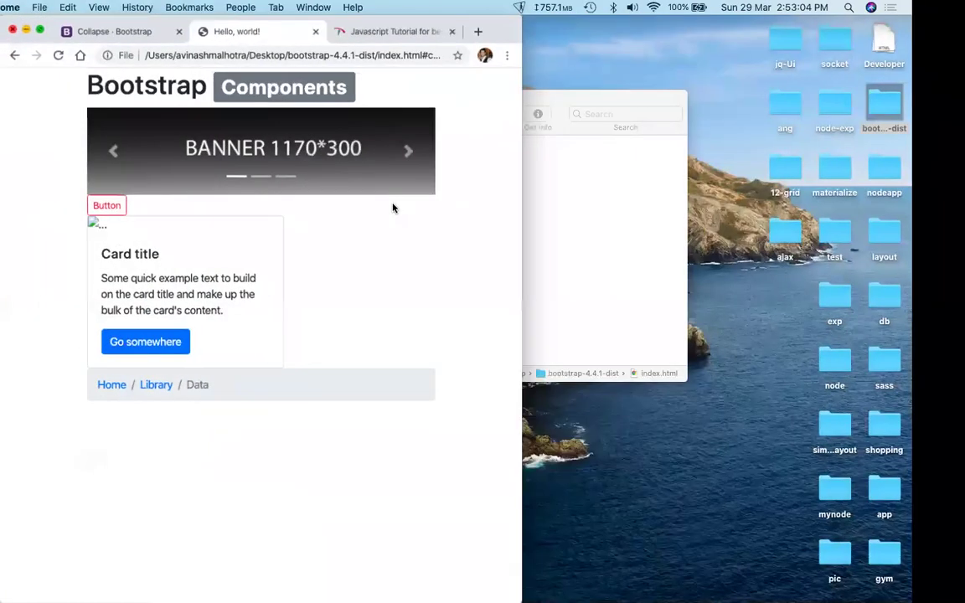
left_click_drag(514, 301, 907, 250)
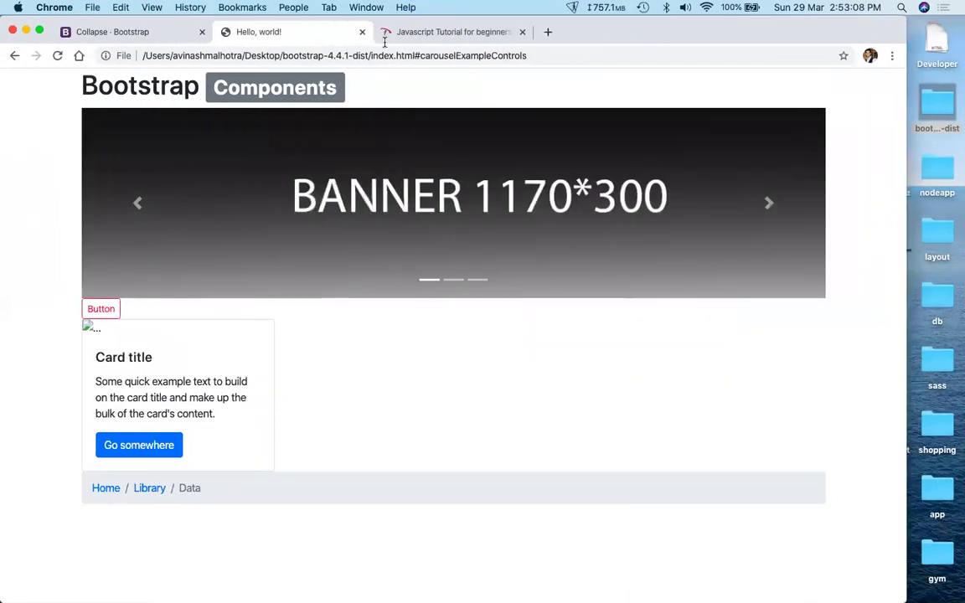
Return to the Collapse documentation and expand Collapsible Group Item #2 and Item #3 in the Accordion example.
left_click(152, 36)
scroll(329, 240, "down", 2)
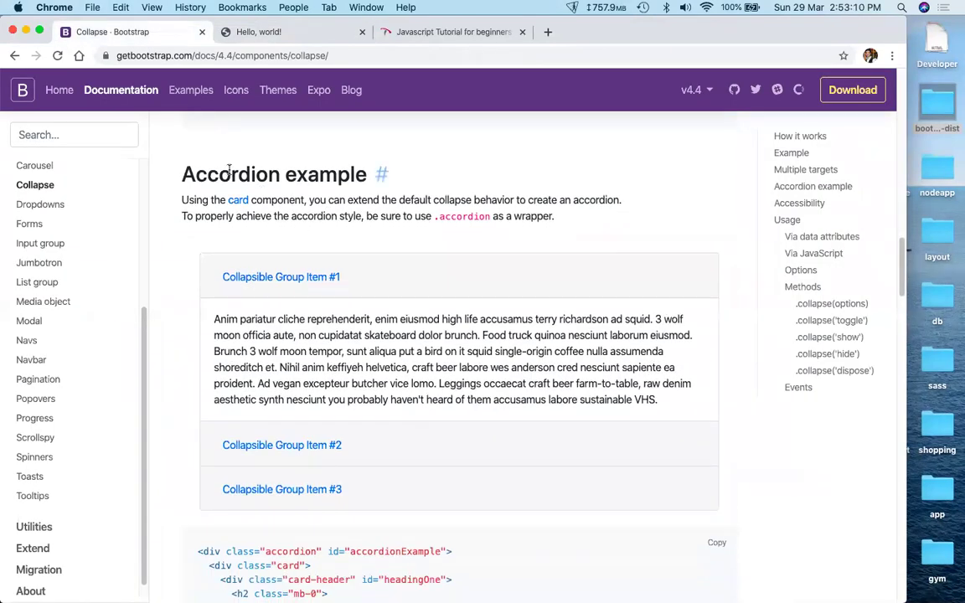
scroll(397, 178, "down", 5)
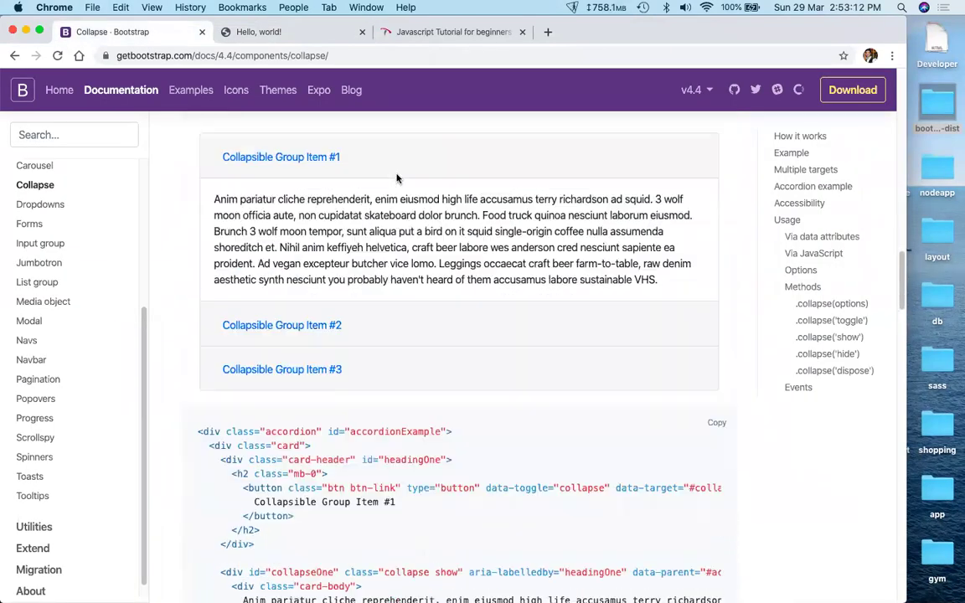
scroll(297, 300, "up", 2)
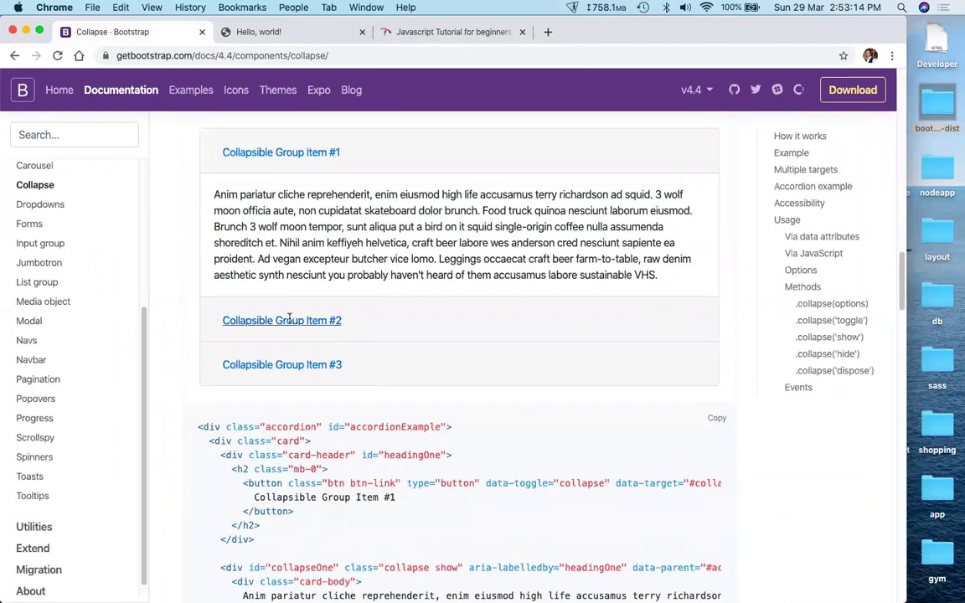
left_click(289, 318)
left_click(279, 364)
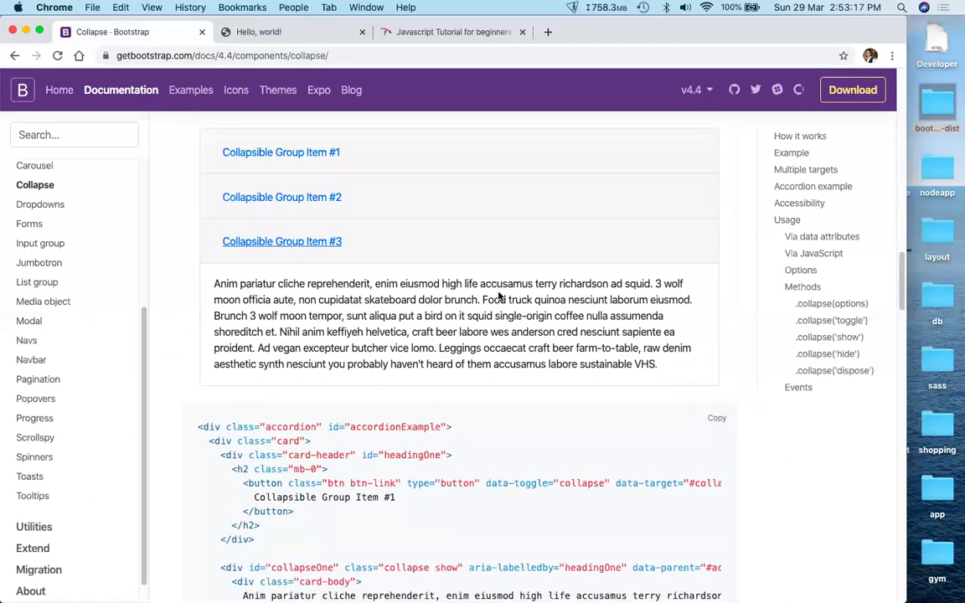
Examine the accordion example's markup and the Collapse options, methods and events.
scroll(312, 231, "up", 2)
scroll(331, 298, "down", 15)
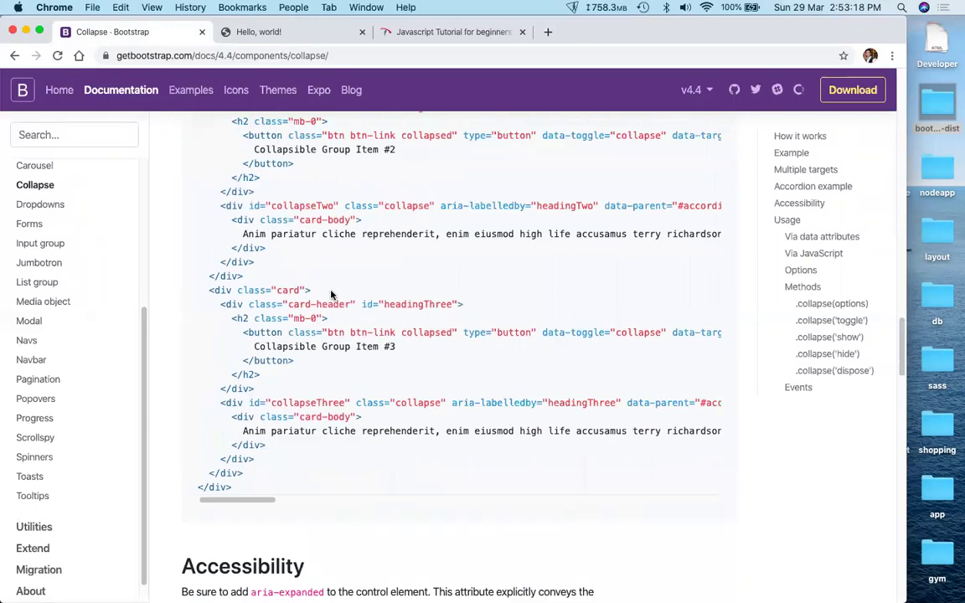
scroll(332, 290, "down", 12)
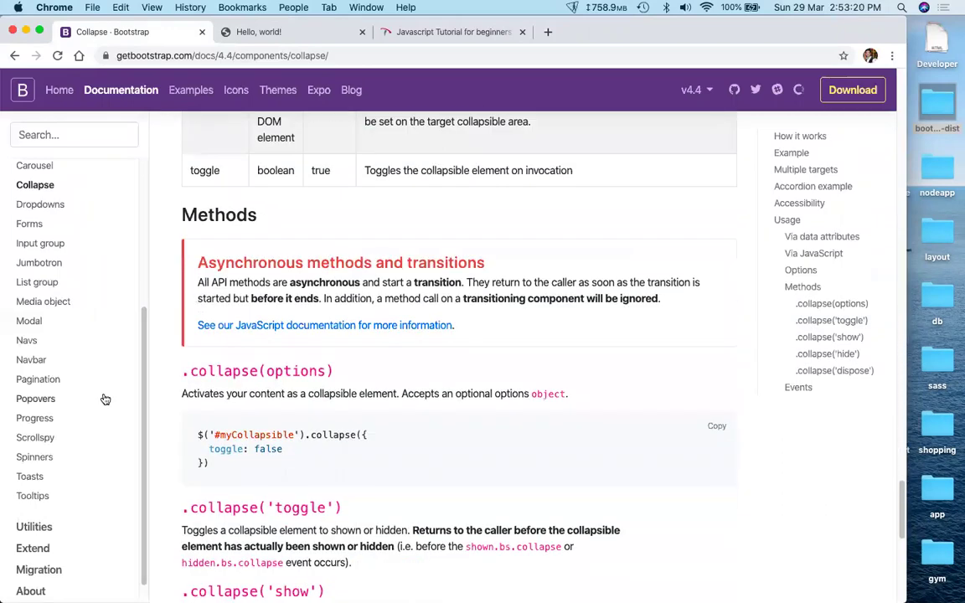
scroll(101, 398, "down", 3)
scroll(105, 398, "down", 8)
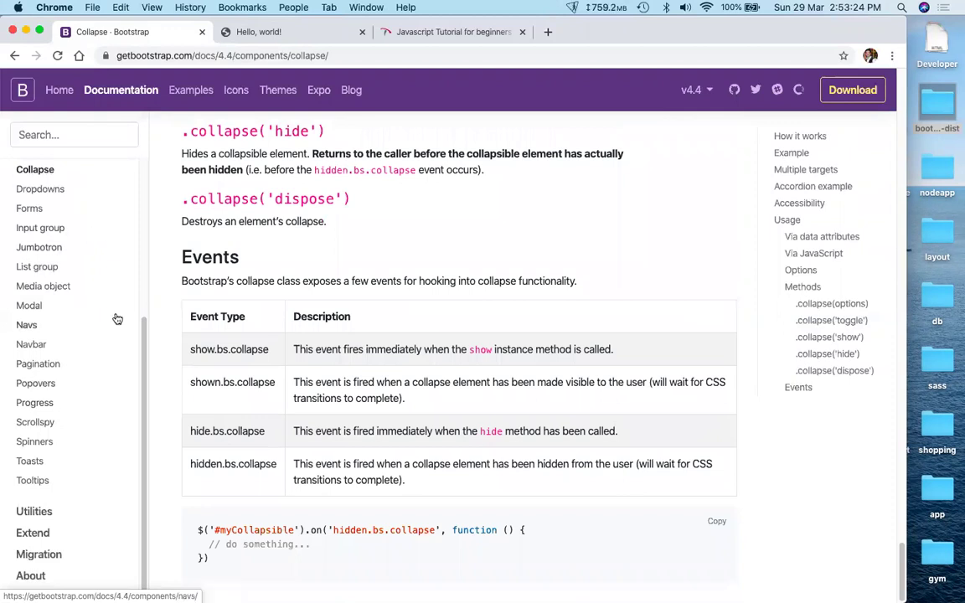
Open the Dropdowns documentation and try the Dropdown button and Dropdown link examples.
scroll(74, 311, "up", 2)
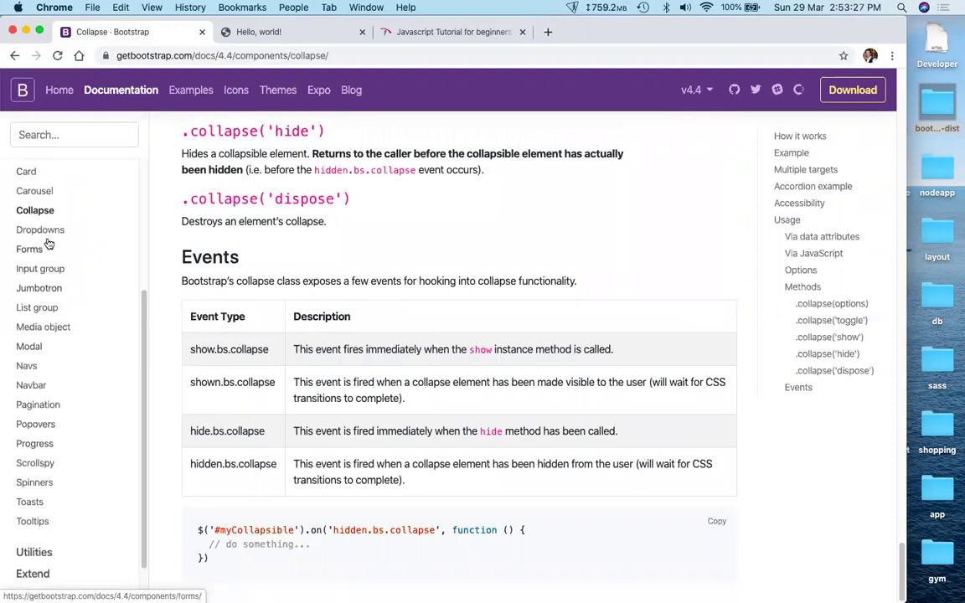
left_click(42, 230)
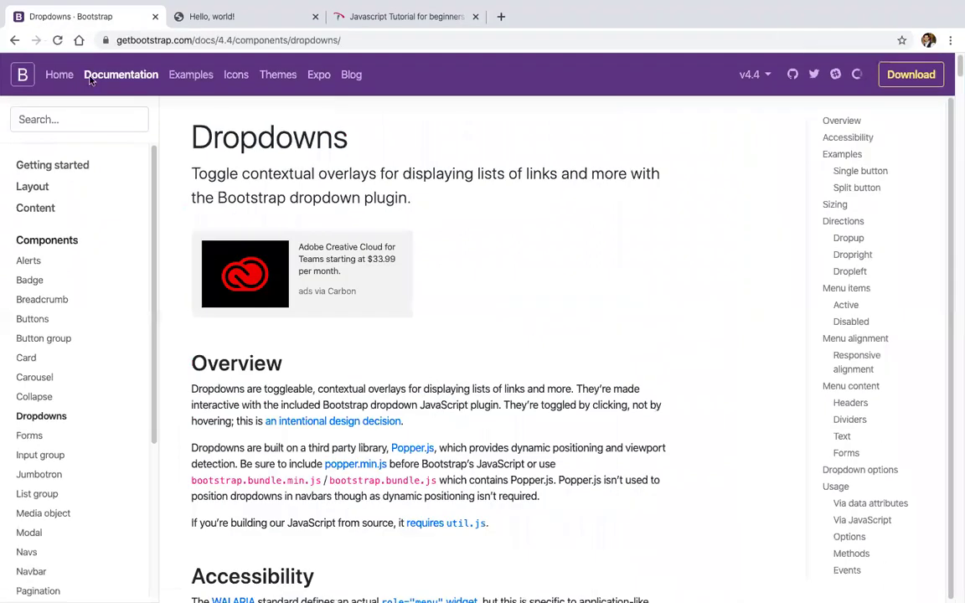
scroll(210, 254, "down", 10)
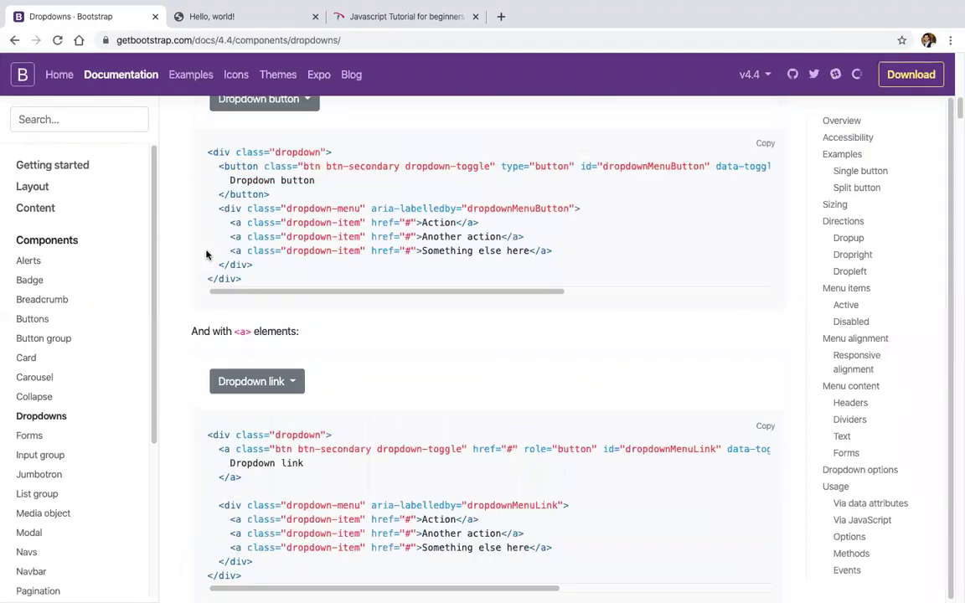
left_click(272, 113)
left_click(272, 113)
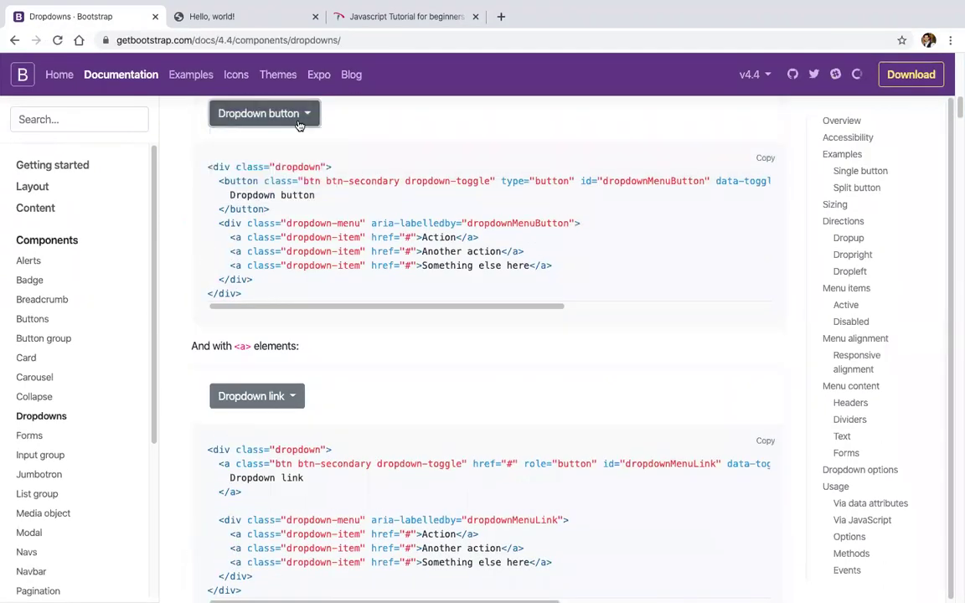
left_click(271, 113)
left_click(295, 407)
Open and close the Secondary menu among the single-button variants and the Primary menu among the split-button variants.
scroll(297, 409, "down", 10)
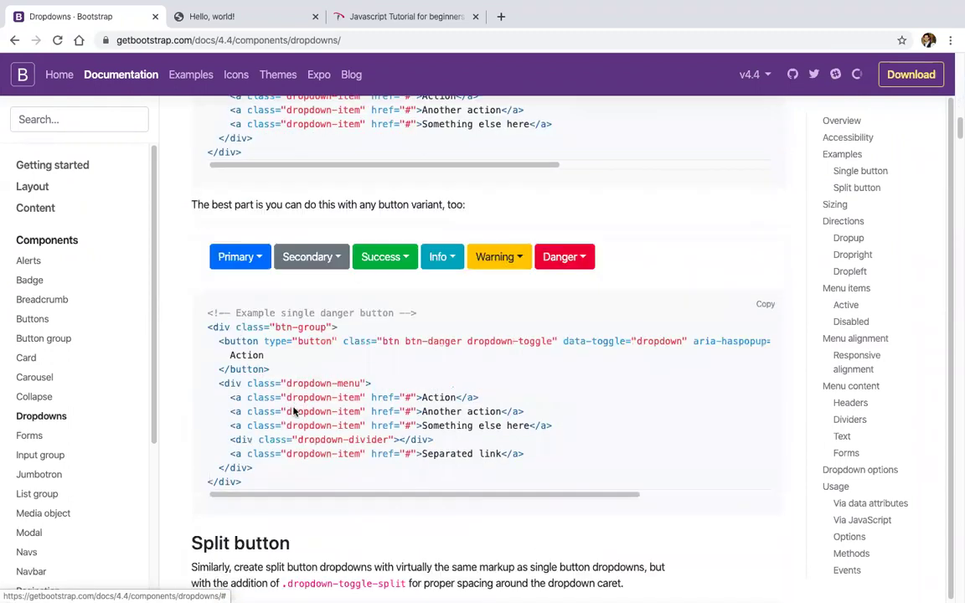
scroll(321, 163, "up", 1)
left_click(321, 164)
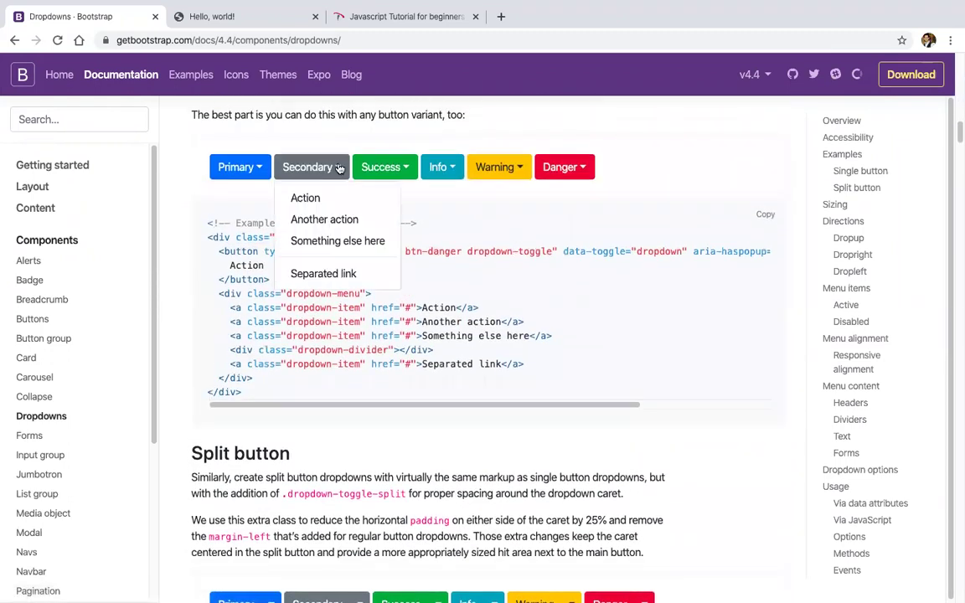
left_click(289, 307)
scroll(302, 326, "down", 3)
left_click(272, 339)
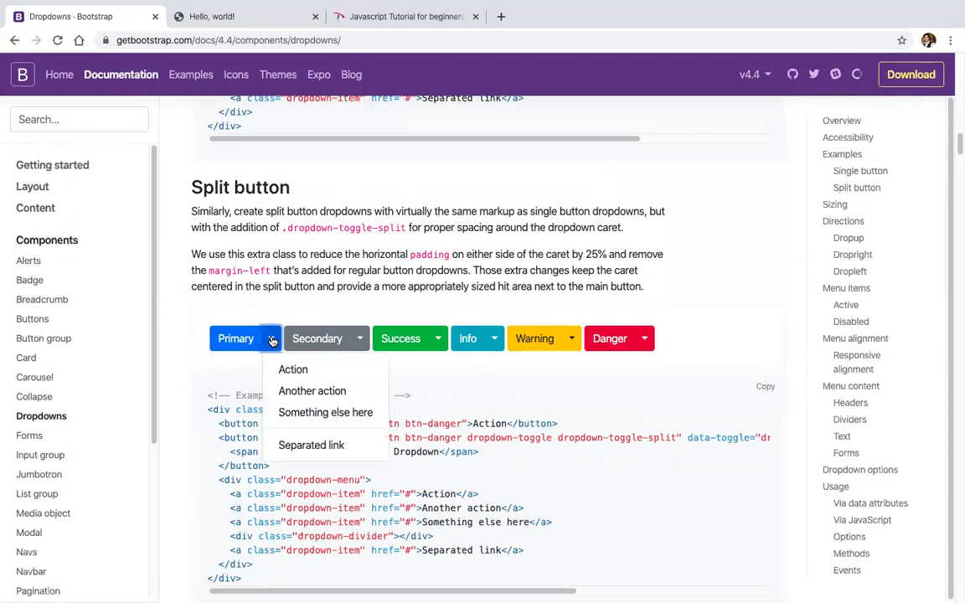
left_click(272, 340)
Try the Large button dropdown in the Sizing example and the Dropup and Split dropup buttons under Directions.
scroll(248, 392, "down", 5)
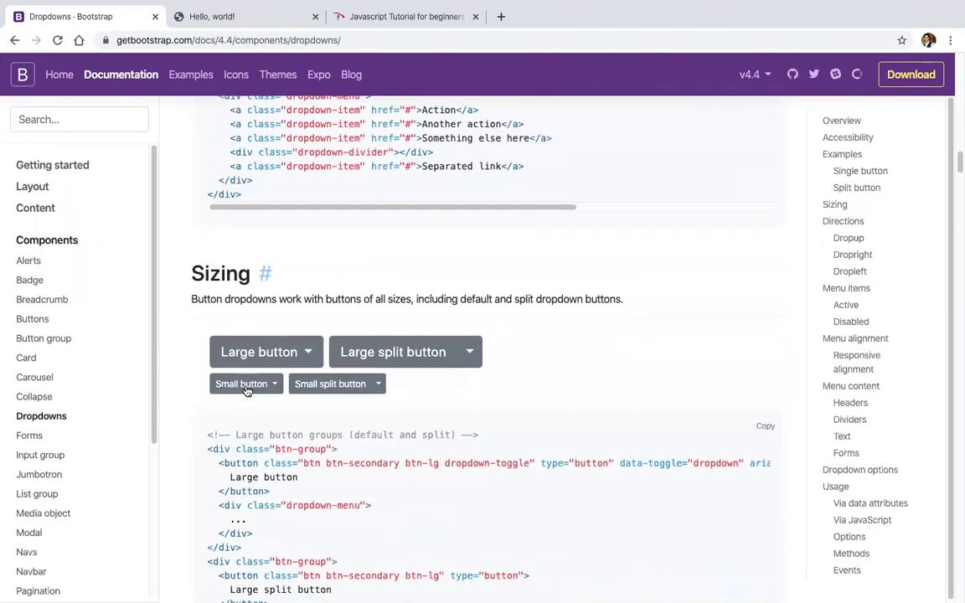
left_click(308, 338)
left_click(309, 338)
scroll(308, 338, "down", 9)
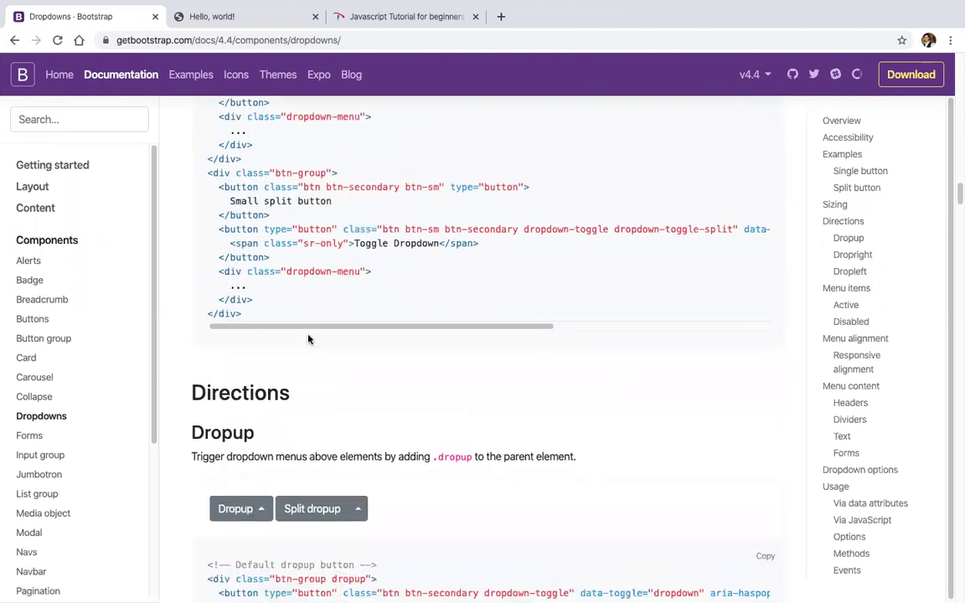
left_click(239, 336)
left_click(341, 342)
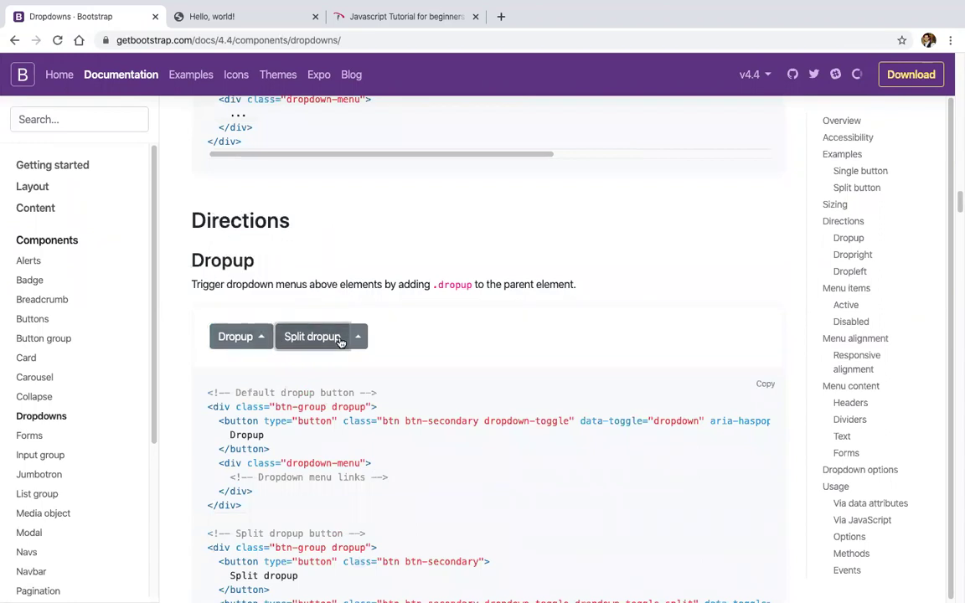
left_click(358, 349)
Try the Dropright and Split dropright menus and look on through the menu item examples.
scroll(358, 349, "down", 5)
left_click(352, 342)
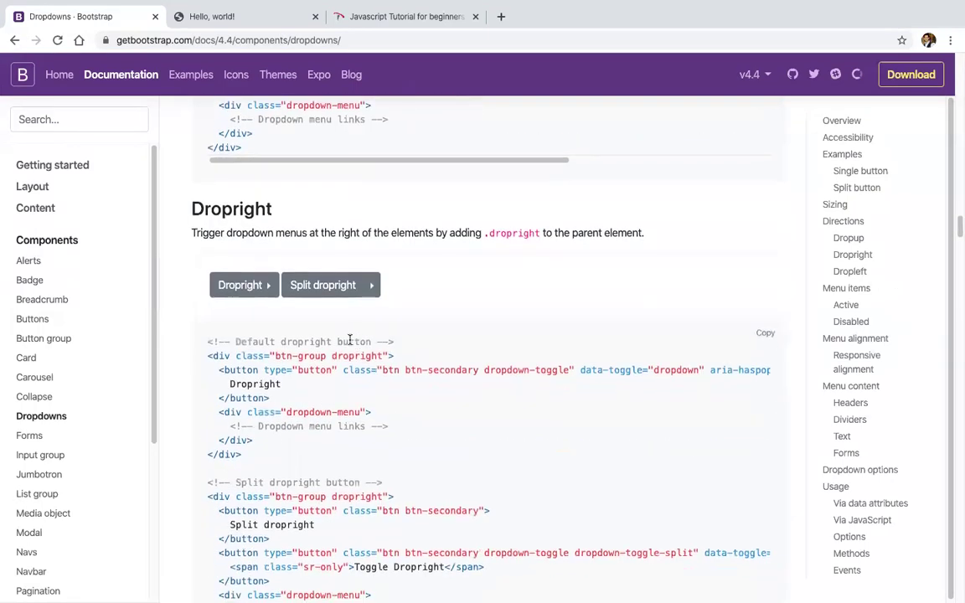
left_click(271, 288)
left_click(462, 291)
left_click(371, 284)
left_click(493, 261)
scroll(494, 261, "down", 5)
scroll(494, 261, "down", 3)
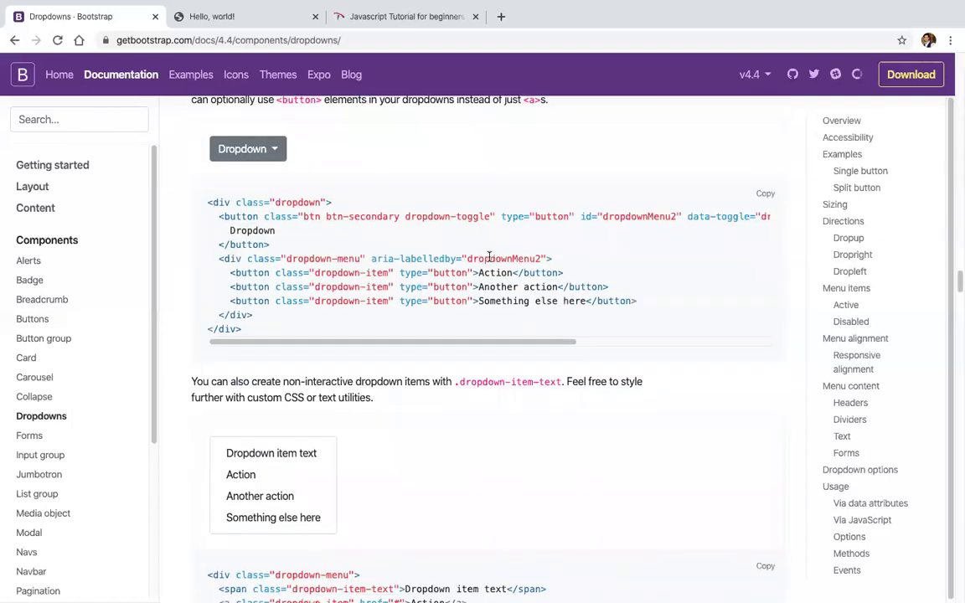
Open the Forms documentation, copy the code of the email, password and checkbox form example, and switch to index.html in the code editor.
left_click(31, 435)
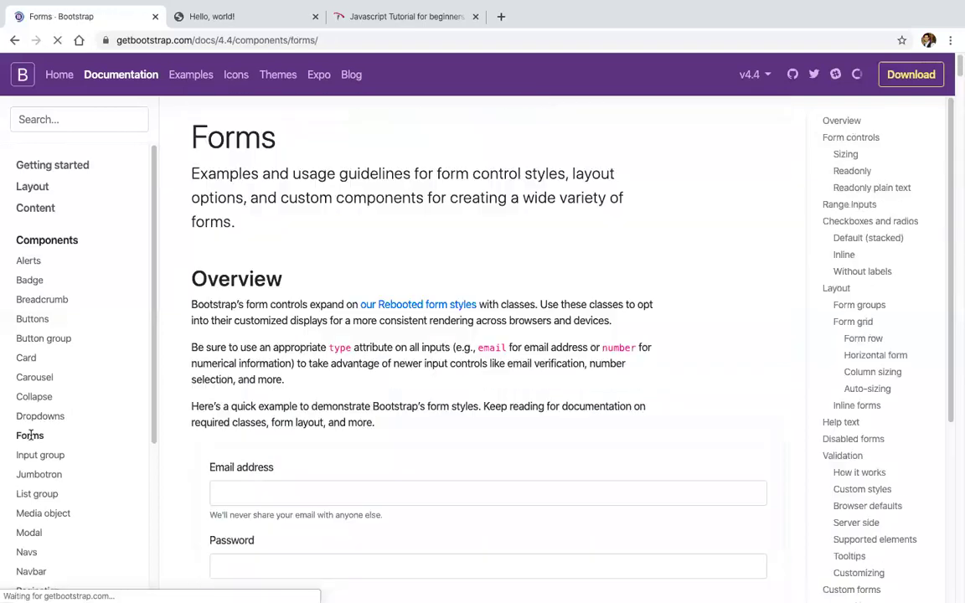
scroll(416, 506, "down", 7)
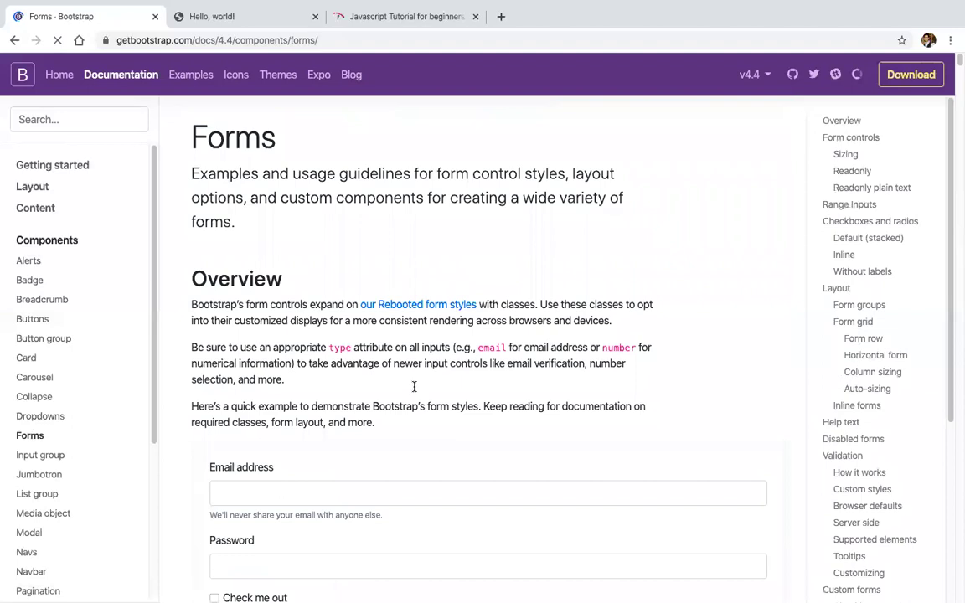
scroll(413, 386, "down", 3)
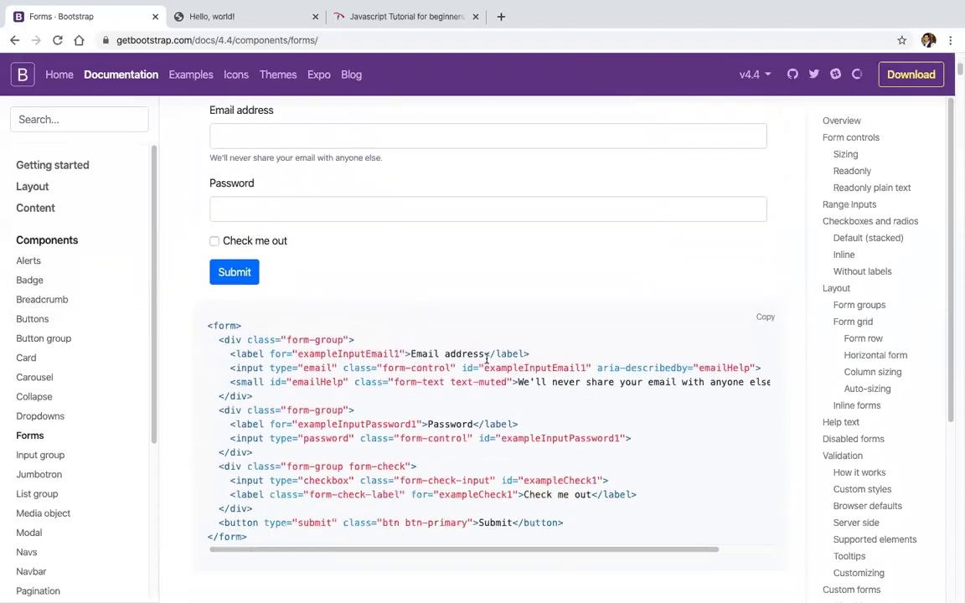
left_click(764, 317)
key("ctrl+Right")
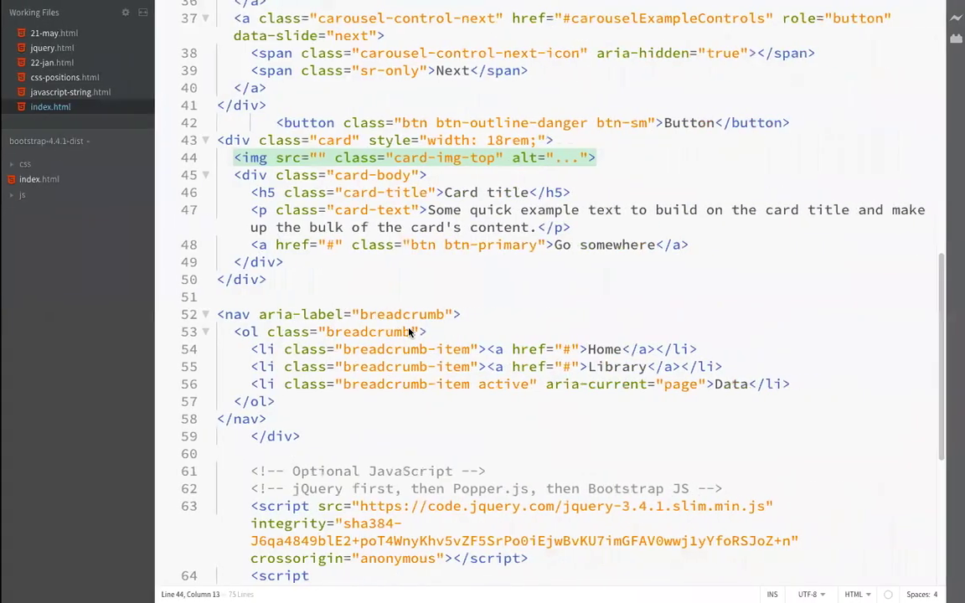
Paste the copied form code on a new line below the breadcrumb nav in index.html and save the file.
left_click(275, 434)
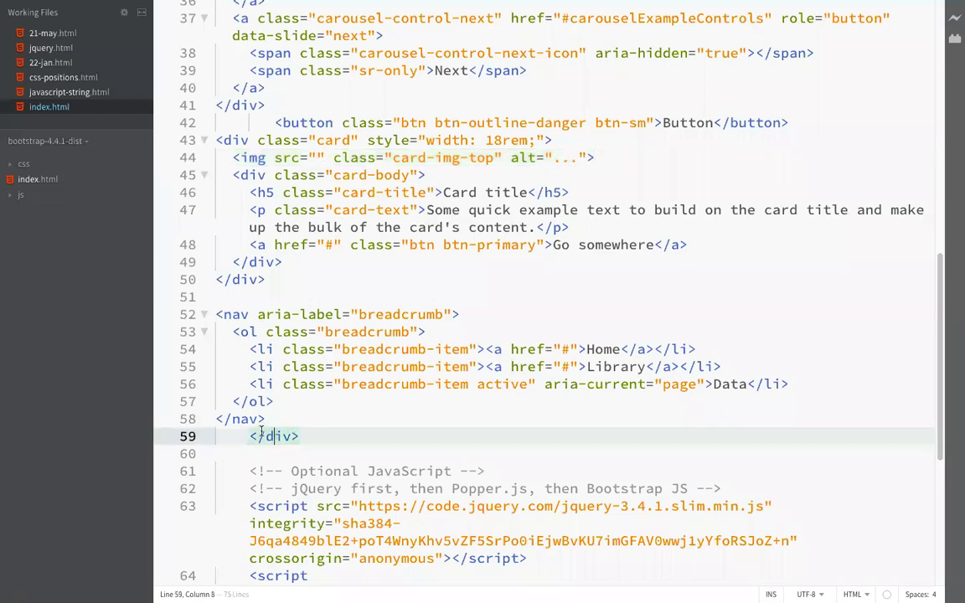
scroll(258, 431, "up", 10)
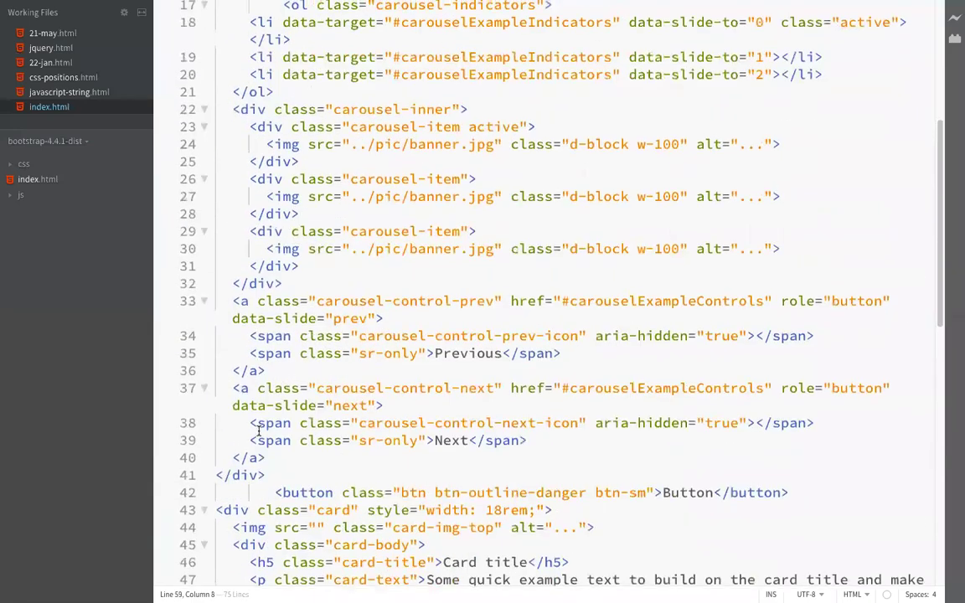
scroll(257, 431, "down", 10)
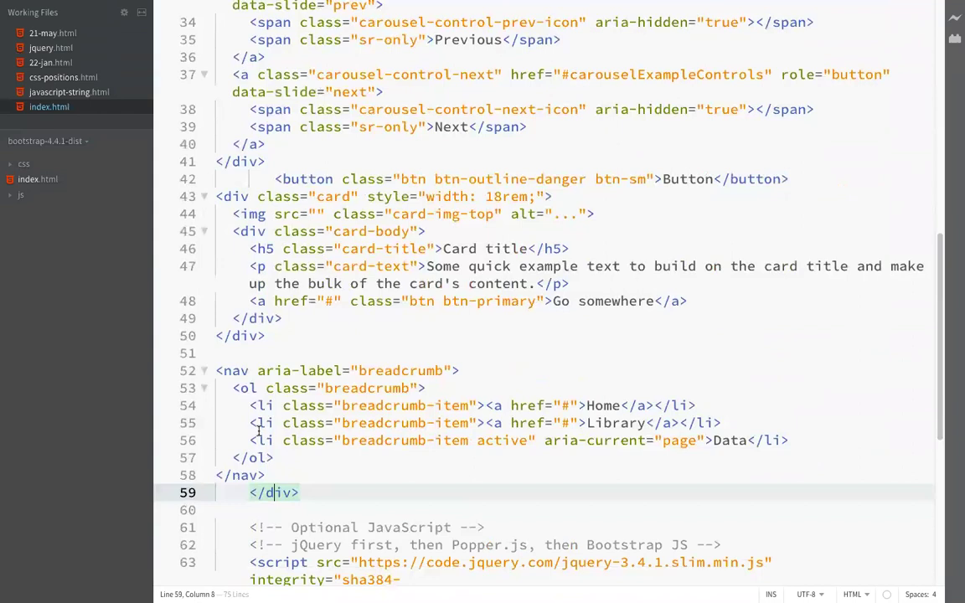
left_click(273, 369)
key("Return")
key("Return")
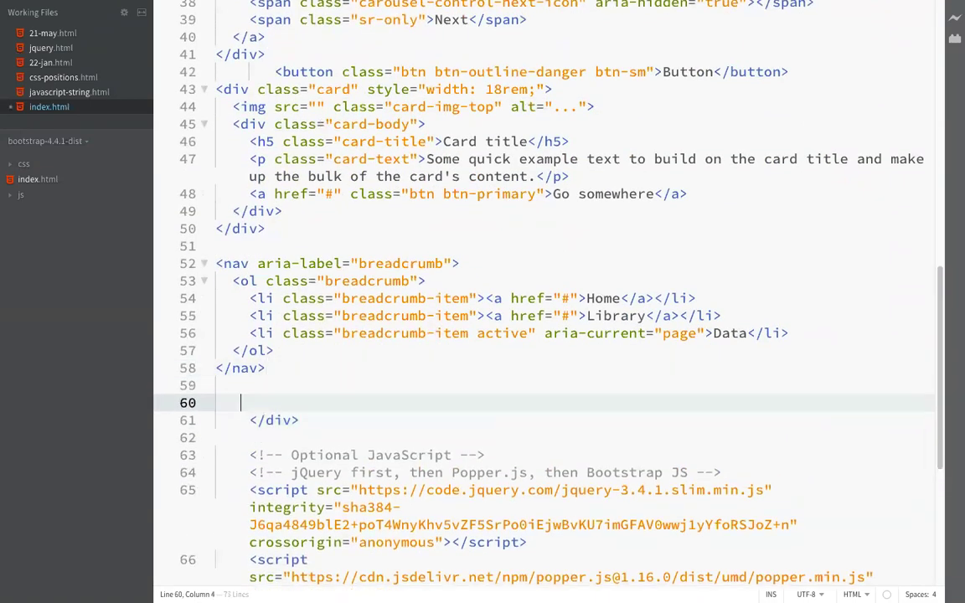
key("ctrl+v")
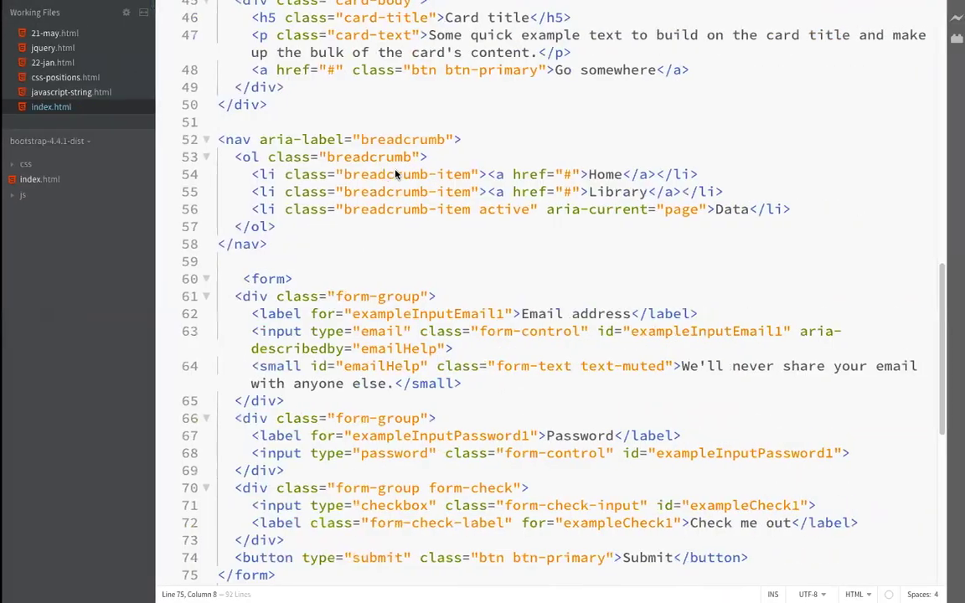
Switch to the local Hello, world! page in Chrome and try the email address and password fields of the added form.
key("ctrl+Up")
left_click_drag(424, 47, 682, 63)
left_click(683, 63)
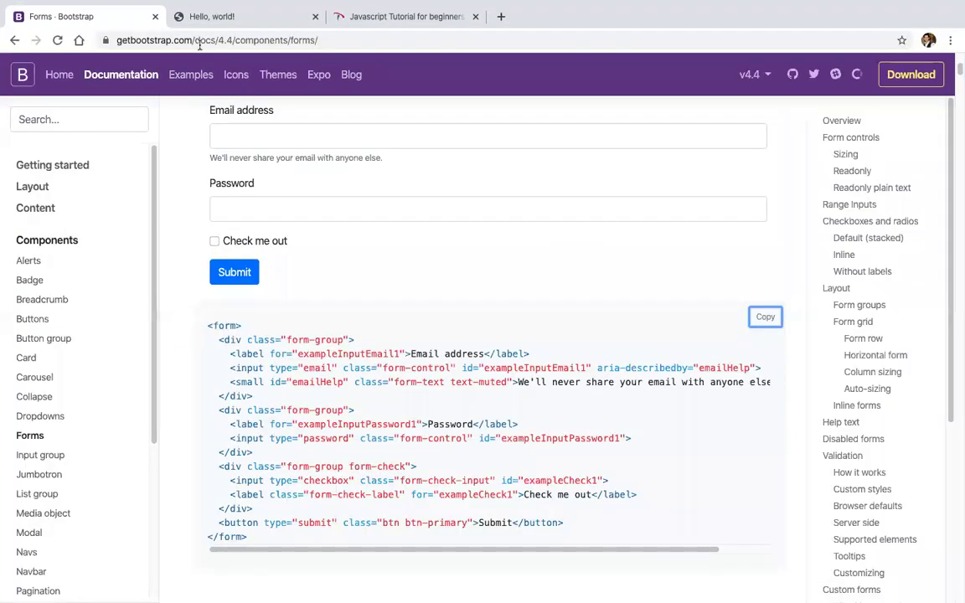
left_click(226, 16)
scroll(352, 392, "down", 2)
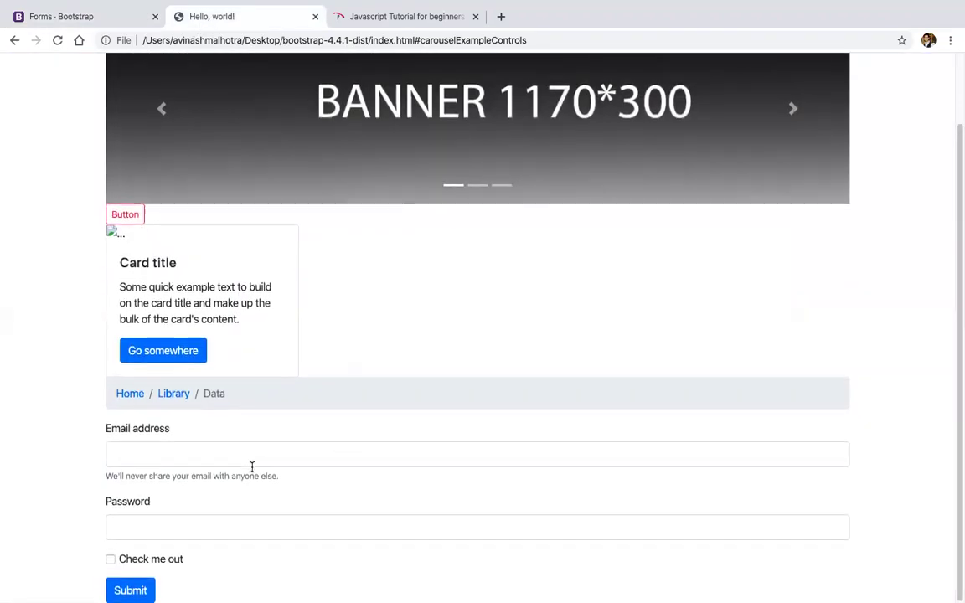
left_click(197, 456)
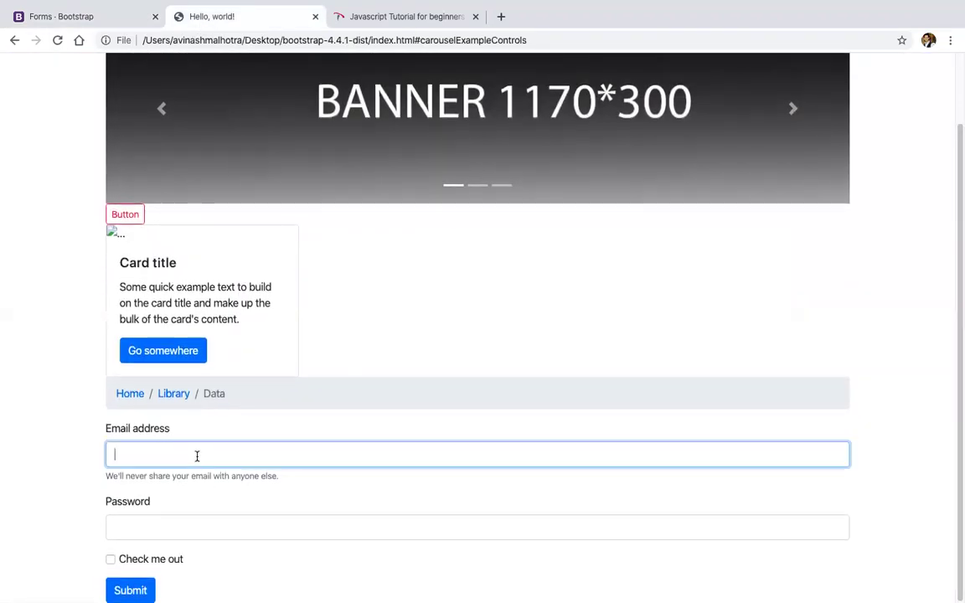
left_click(180, 530)
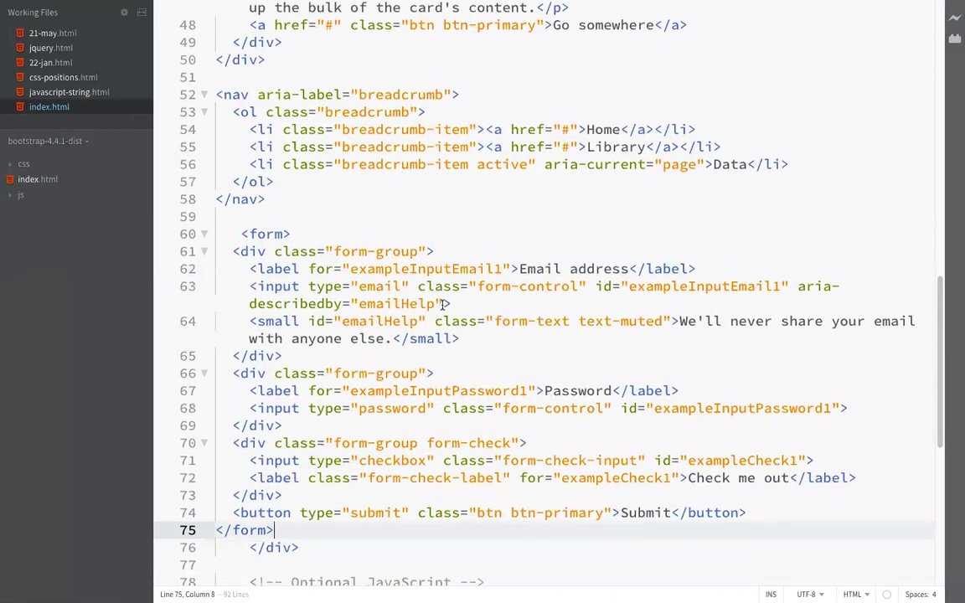
Add the required attribute to the email input in index.html.
left_click(442, 304)
type("re")
key("Return")
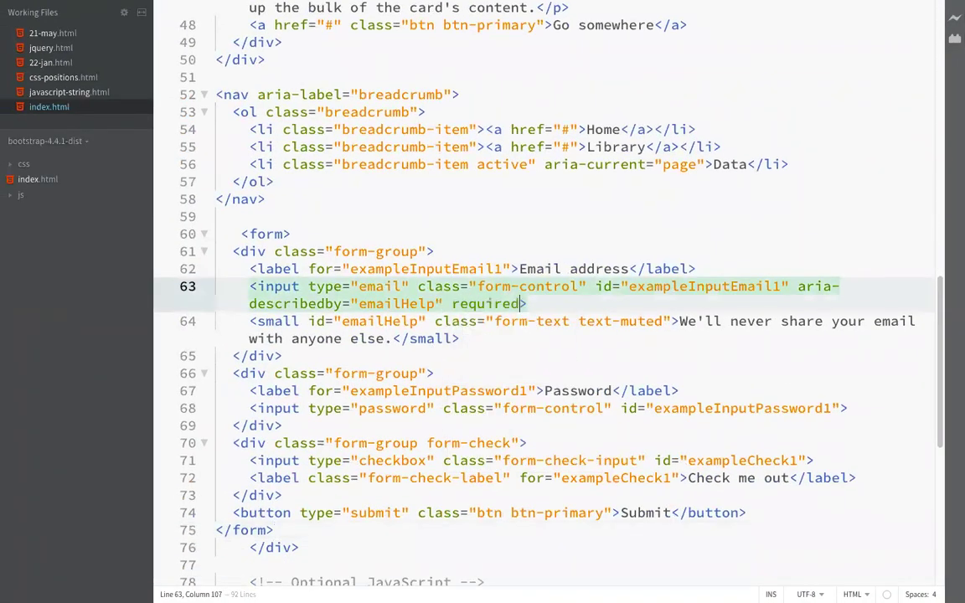
Reload the local page in Chrome, submit the form empty, and try the password field and checkbox label.
key("super+Tab")
key("super+r")
left_click(135, 583)
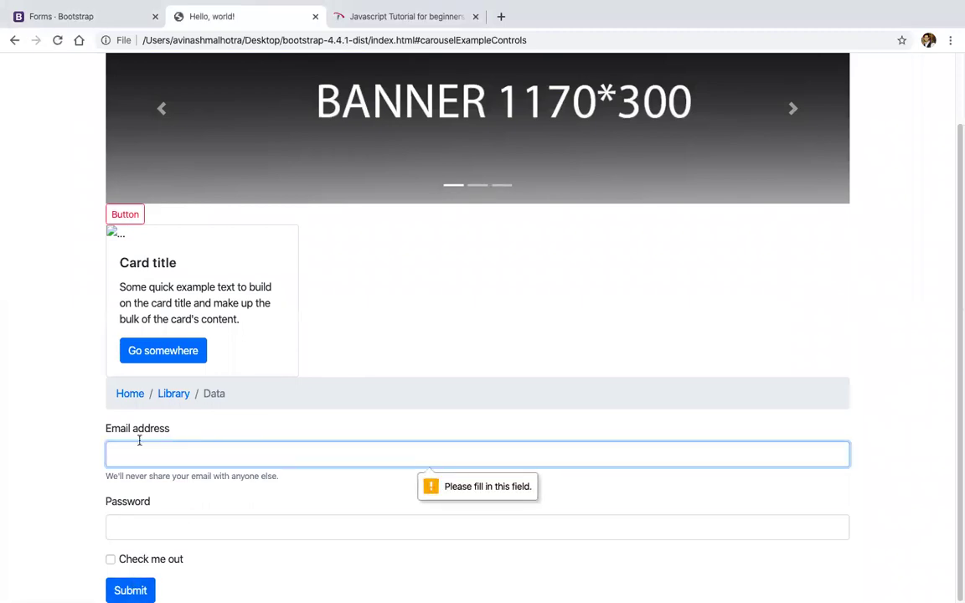
left_click(157, 519)
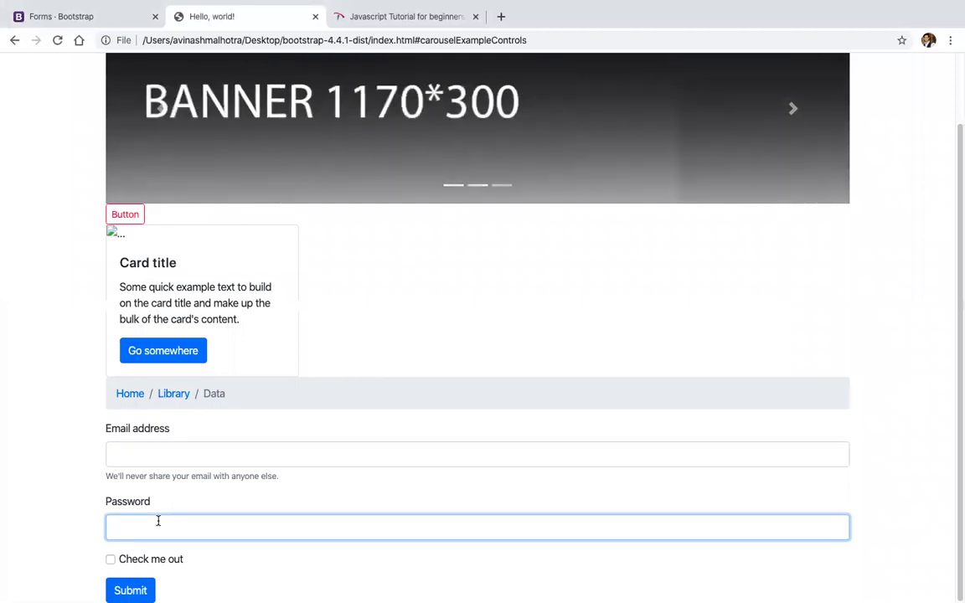
double_click(124, 560)
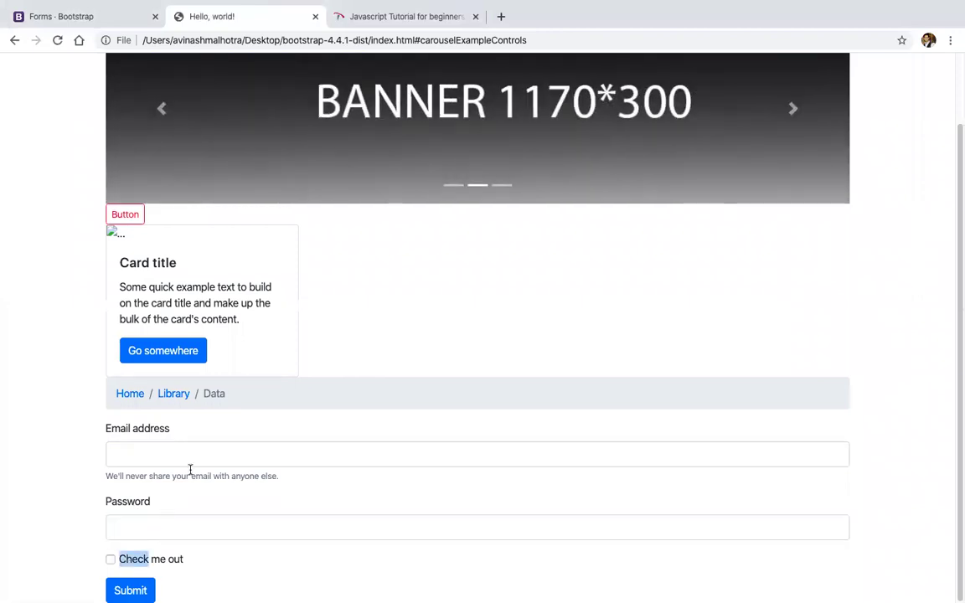
Remove "control" from the email input's form-control class in index.html, save, and check the email field on the reloaded local page.
key("super+Tab")
double_click(543, 285)
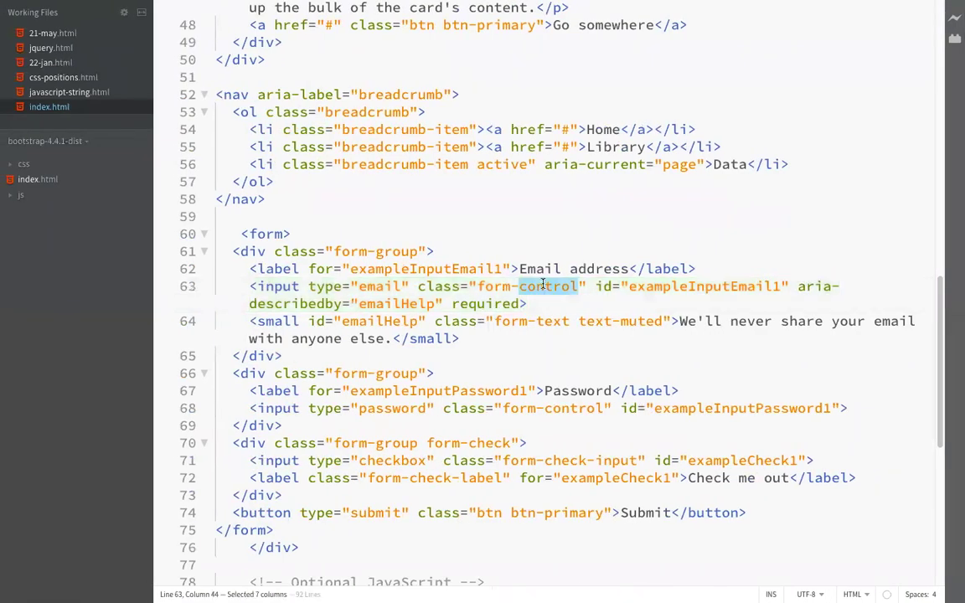
key("BackSpace")
key("super+s")
key("super+Tab")
key("super+r")
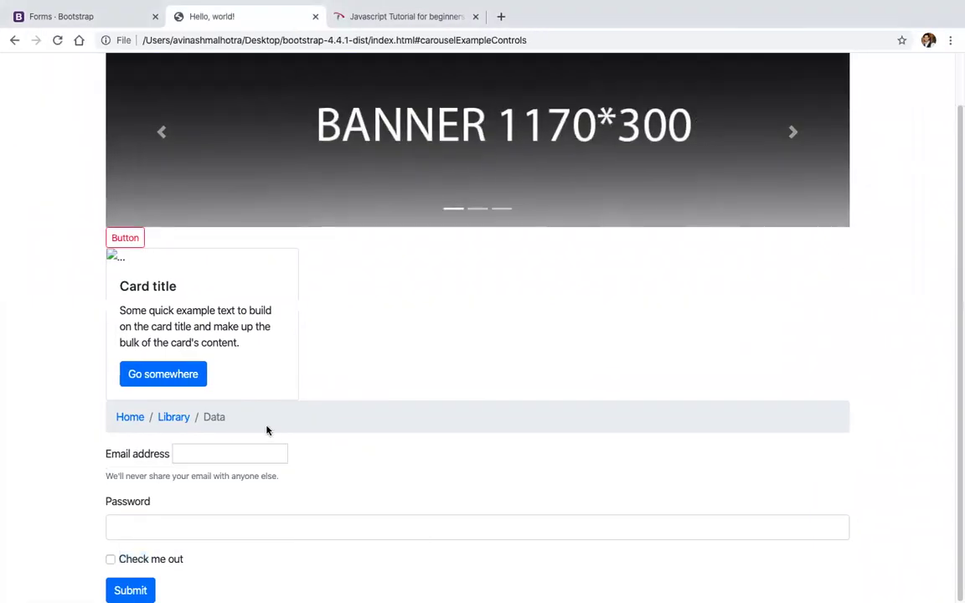
left_click(213, 453)
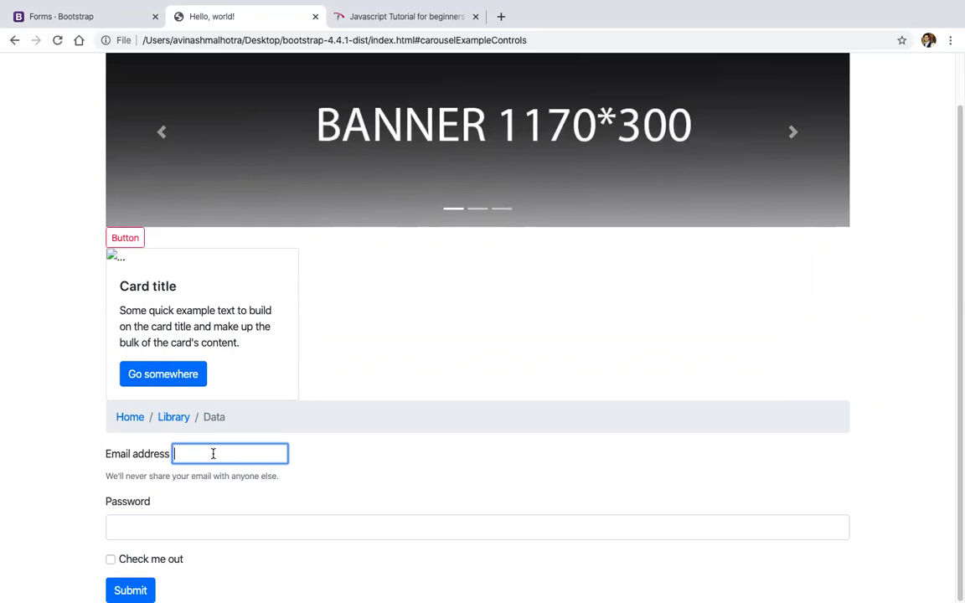
Undo the email input's class edit in index.html, save the file and reload the local page.
key("super+Tab")
key("super+z")
key("super+s")
key("super+Tab")
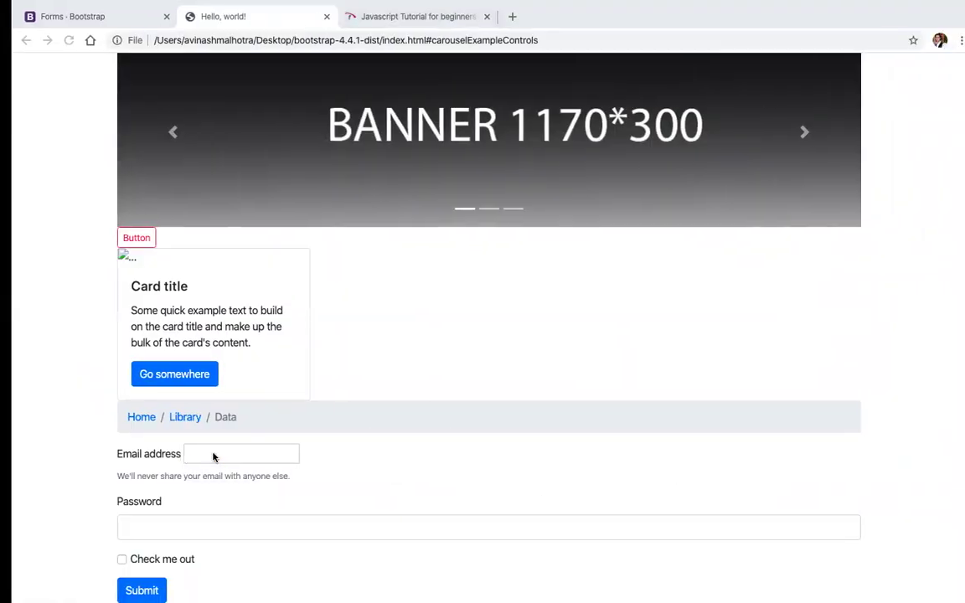
key("super+r")
Examine the form-control class and the email type of the email input in index.html.
key("super+Tab")
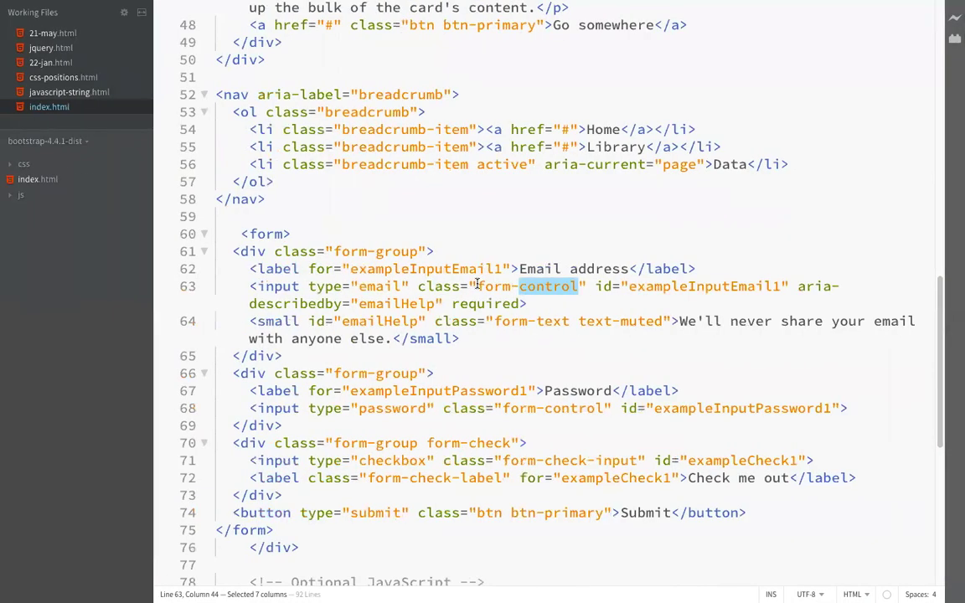
left_click_drag(478, 286, 573, 285)
double_click(386, 287)
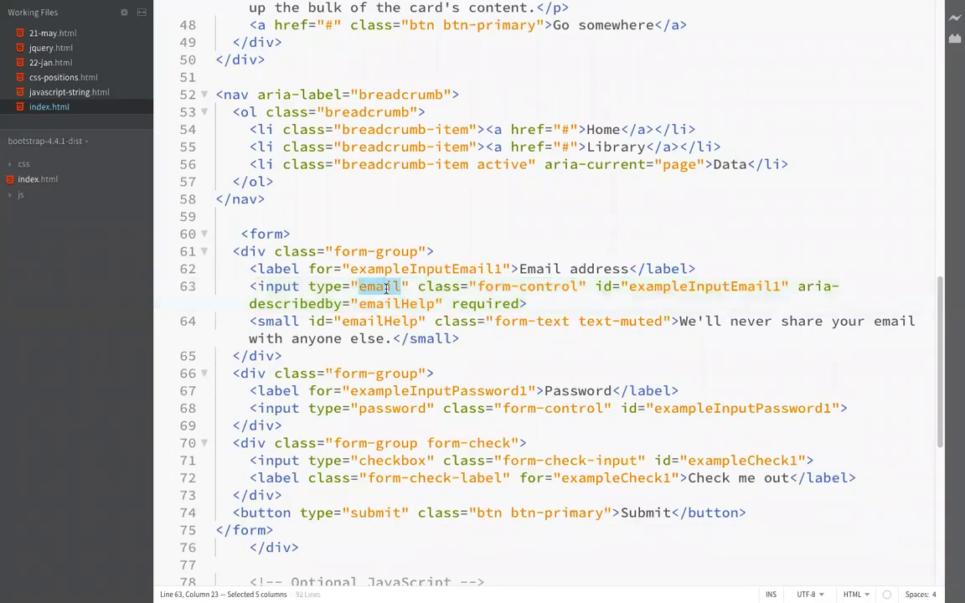
left_click(383, 368)
Return to the Bootstrap Forms documentation in Chrome and try the email field and Example select under Form controls.
key("super+Tab")
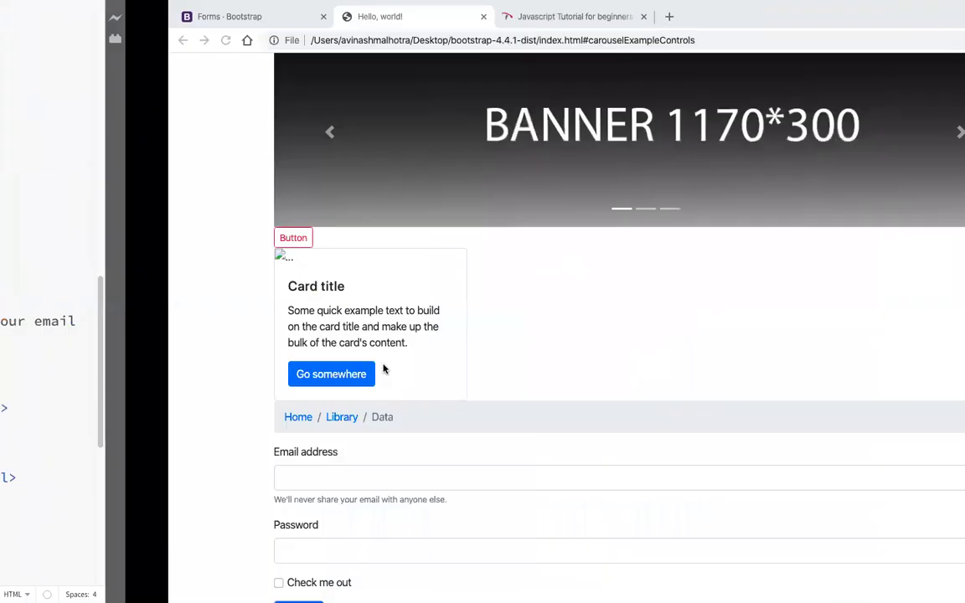
left_click(123, 16)
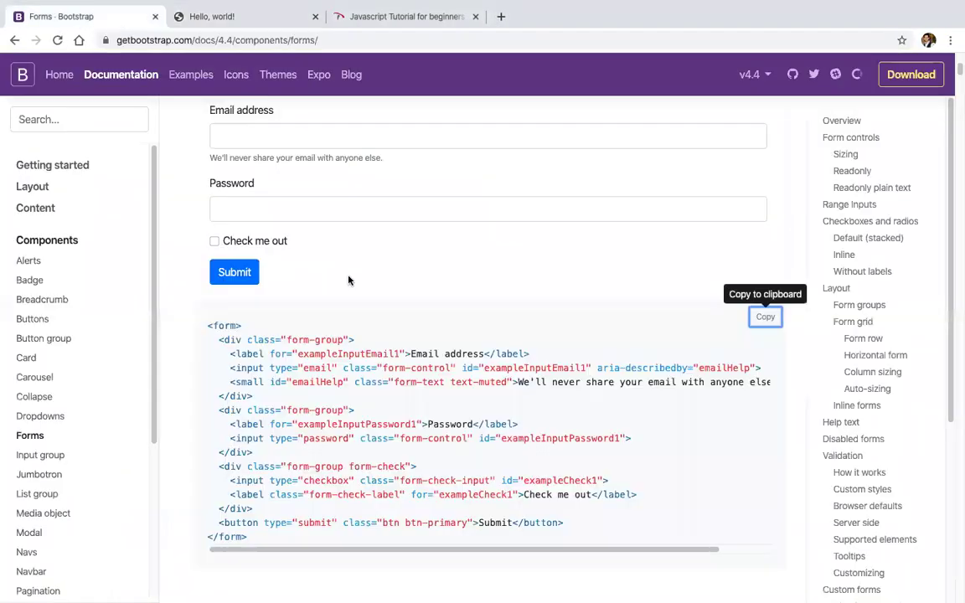
scroll(349, 280, "down", 5)
scroll(349, 280, "down", 2)
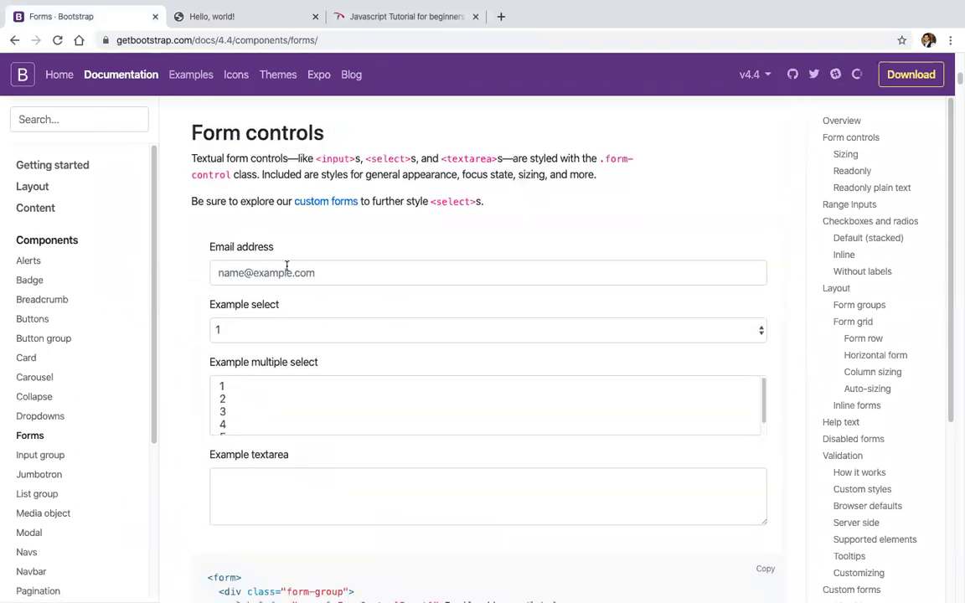
left_click(286, 266)
left_click(379, 237)
left_click(520, 267)
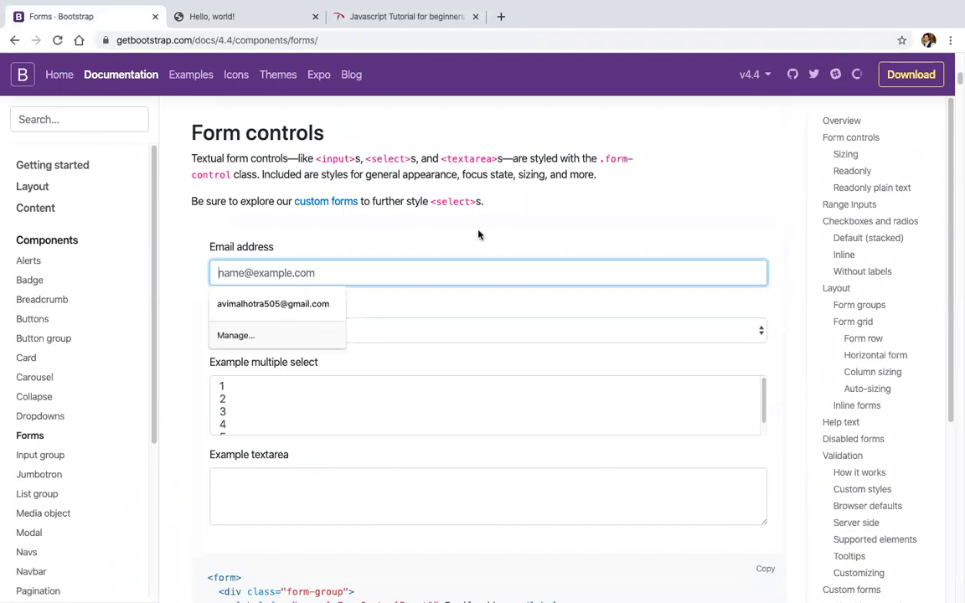
left_click(478, 234)
left_click(415, 329)
left_click(366, 482)
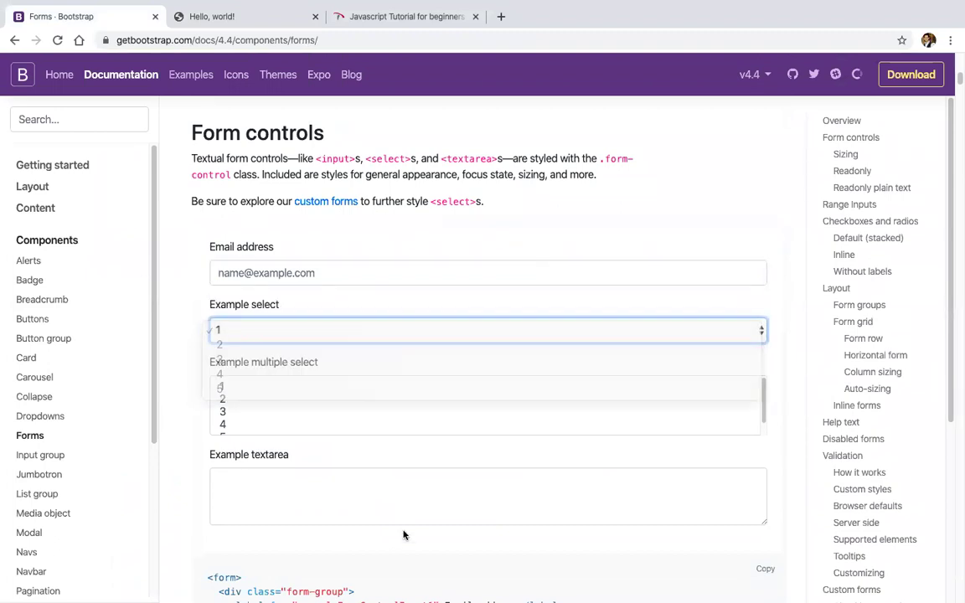
Examine the form-control and form-control-file classes in the example code, and open and cancel the Example file input's file chooser.
scroll(403, 534, "down", 5)
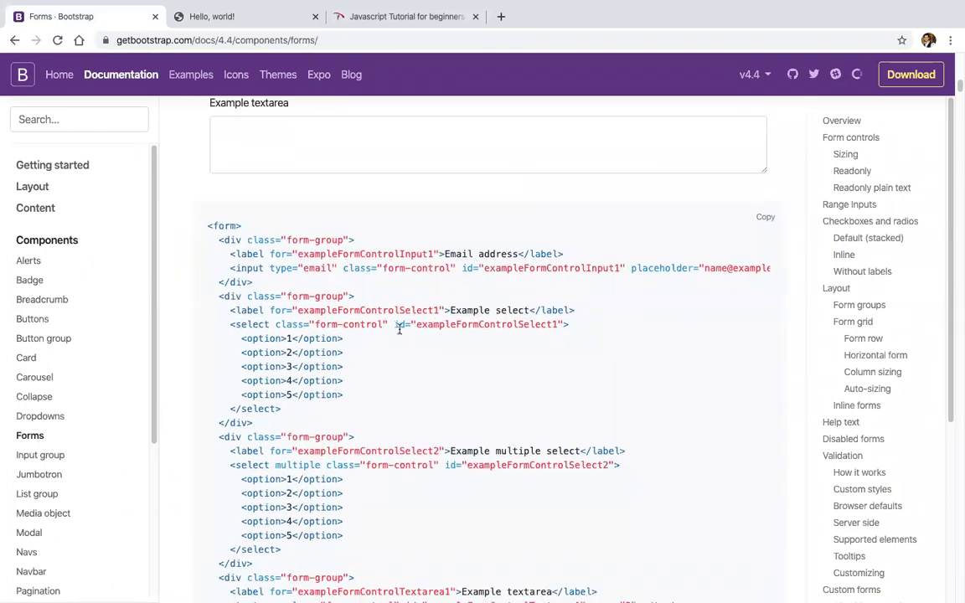
left_click_drag(336, 324, 391, 322)
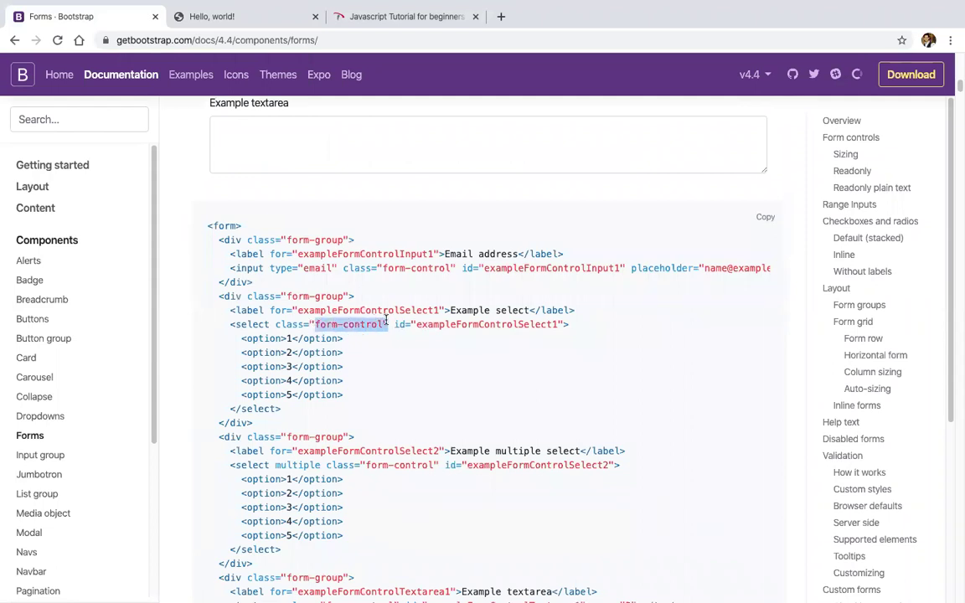
scroll(386, 319, "down", 6)
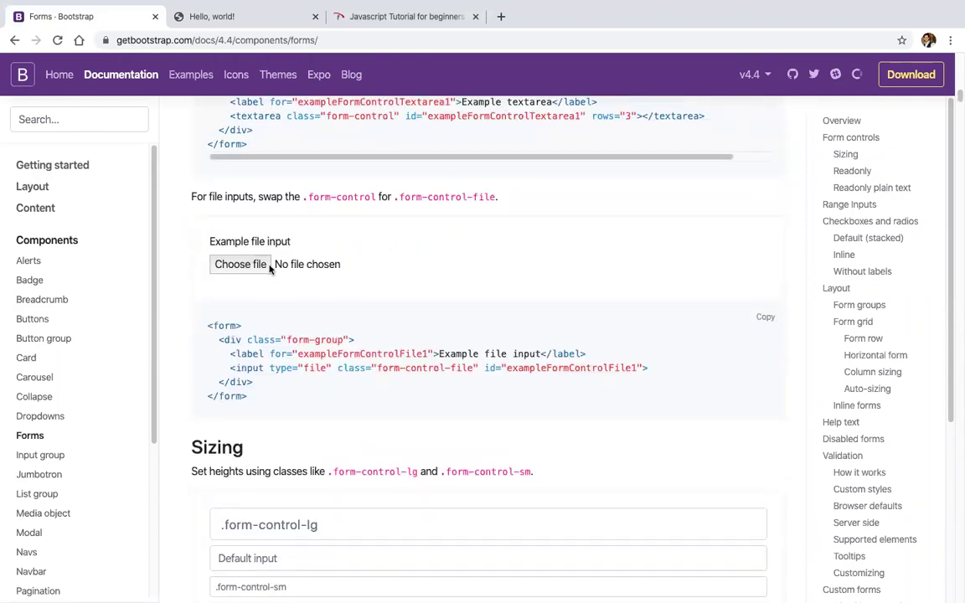
left_click_drag(398, 368, 505, 368)
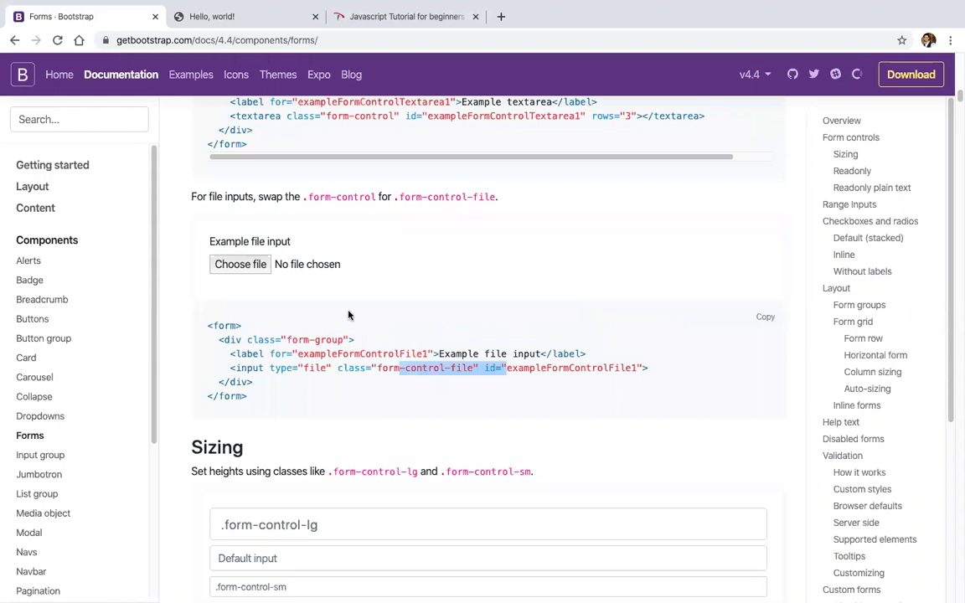
left_click(240, 264)
key("Escape")
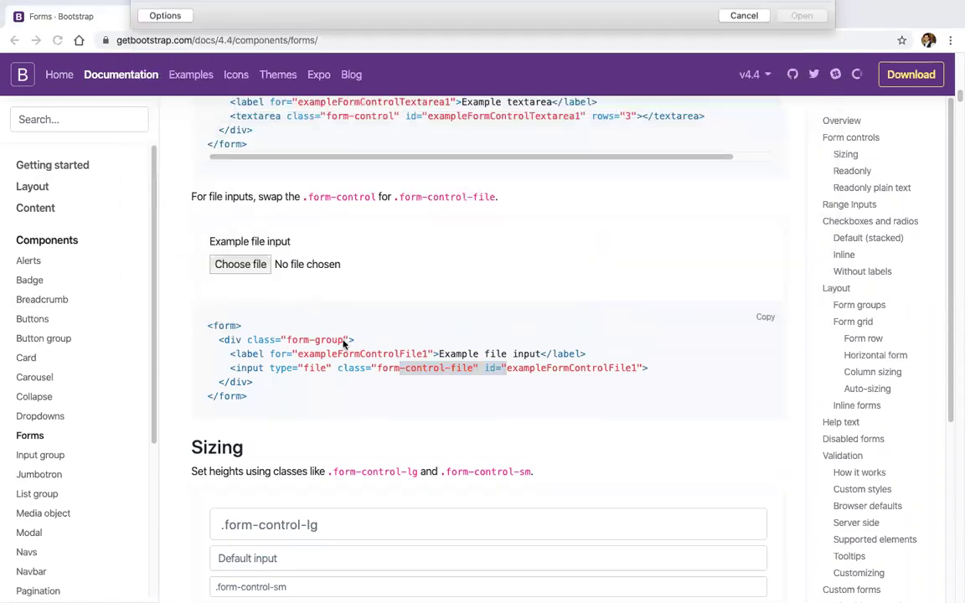
Try the form-control-lg input under Sizing and look on through the select sizes to the Readonly section.
scroll(342, 343, "down", 3)
left_click(309, 340)
scroll(323, 323, "down", 1)
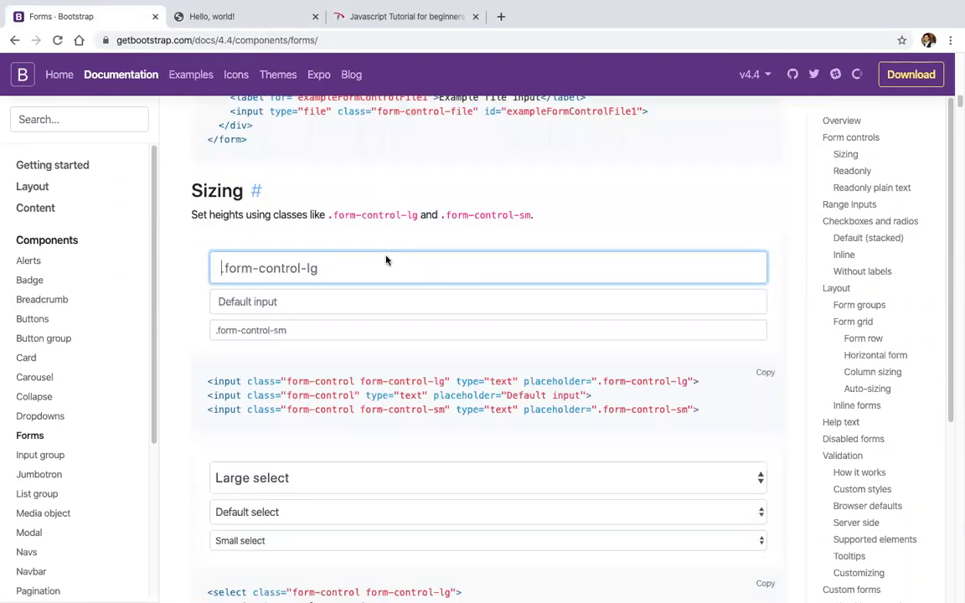
scroll(386, 260, "down", 1)
scroll(324, 344, "down", 2)
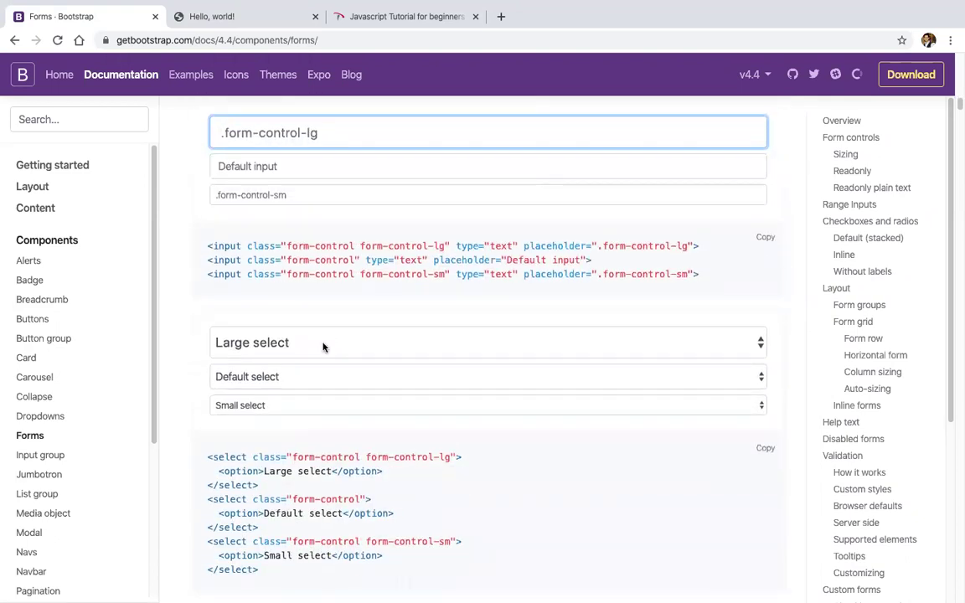
scroll(323, 347, "down", 10)
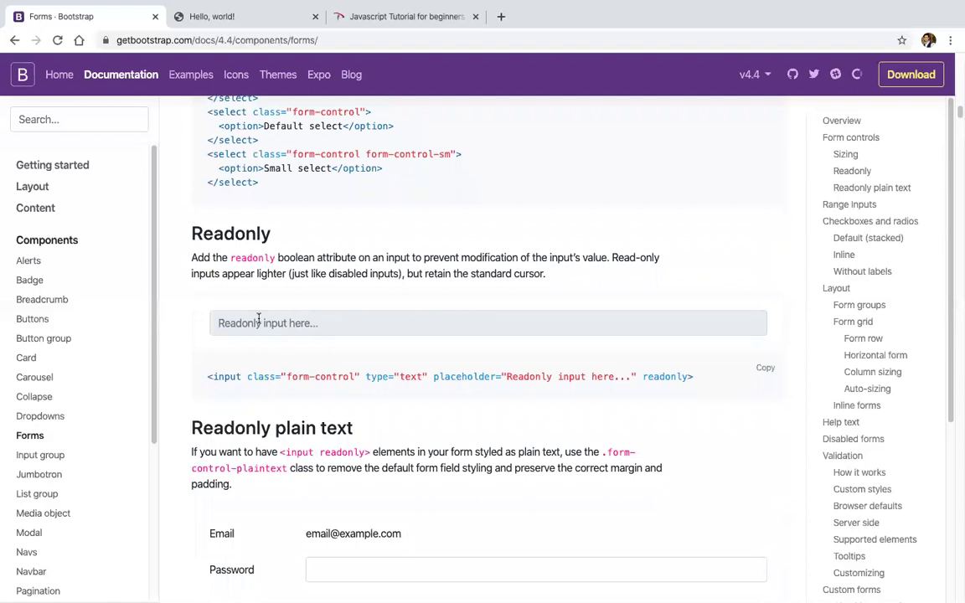
Examine the Readonly plain text example by selecting its static email text.
scroll(258, 319, "down", 6)
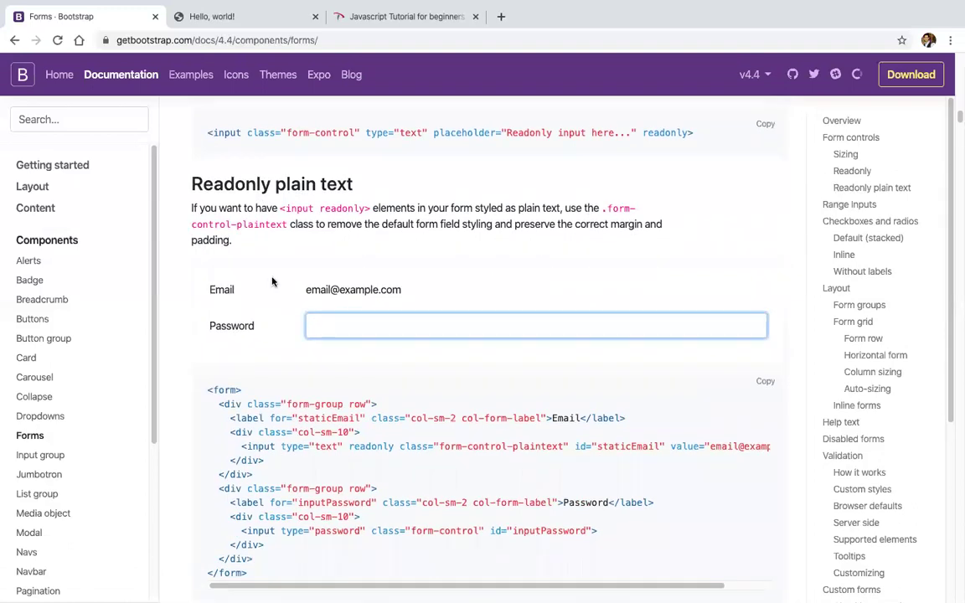
left_click_drag(298, 289, 449, 285)
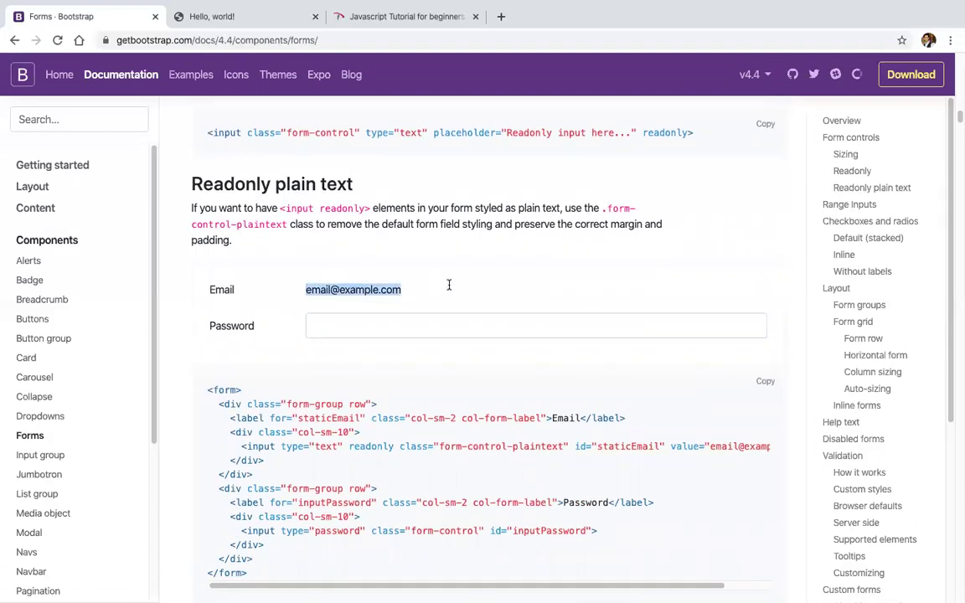
left_click(312, 289)
double_click(322, 289)
left_click(424, 290, "shift")
left_click(409, 351)
Look past the Readonly plain text code and submit the form example that follows it.
scroll(408, 351, "down", 1)
scroll(409, 350, "down", 5)
left_click(504, 203)
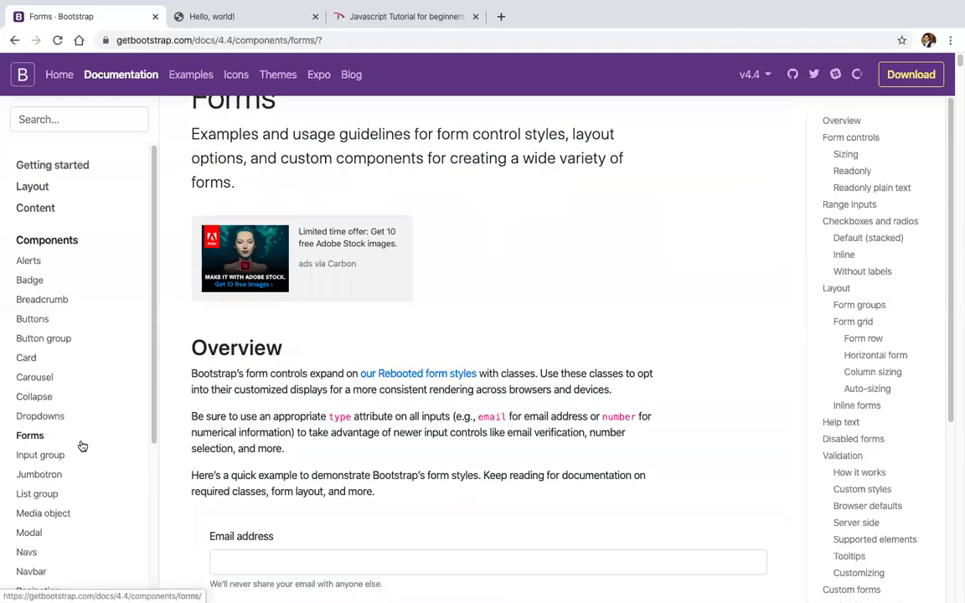
Find the Range Inputs section and move the Example Range input slider to a lower value.
scroll(235, 432, "down", 15)
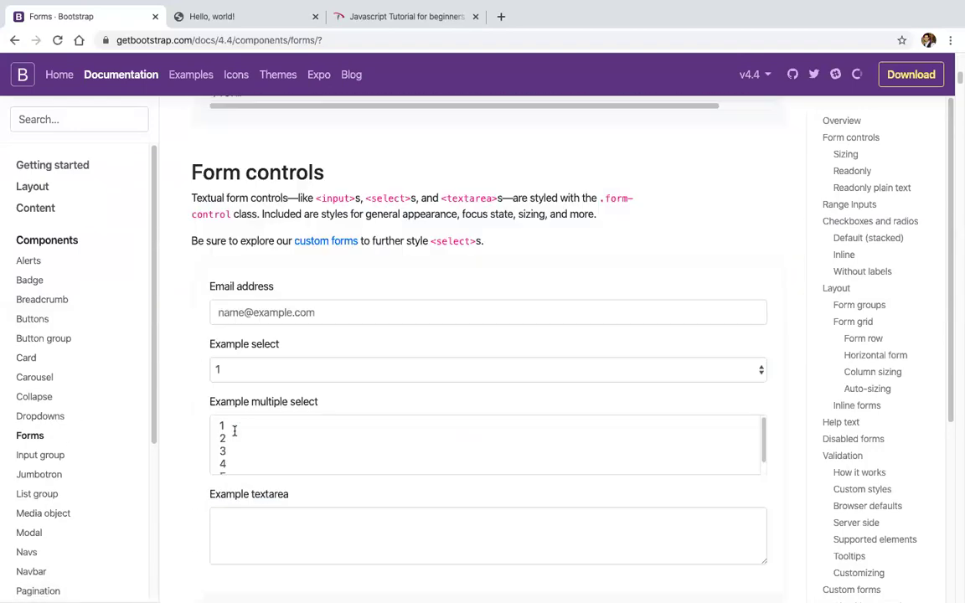
scroll(235, 431, "down", 15)
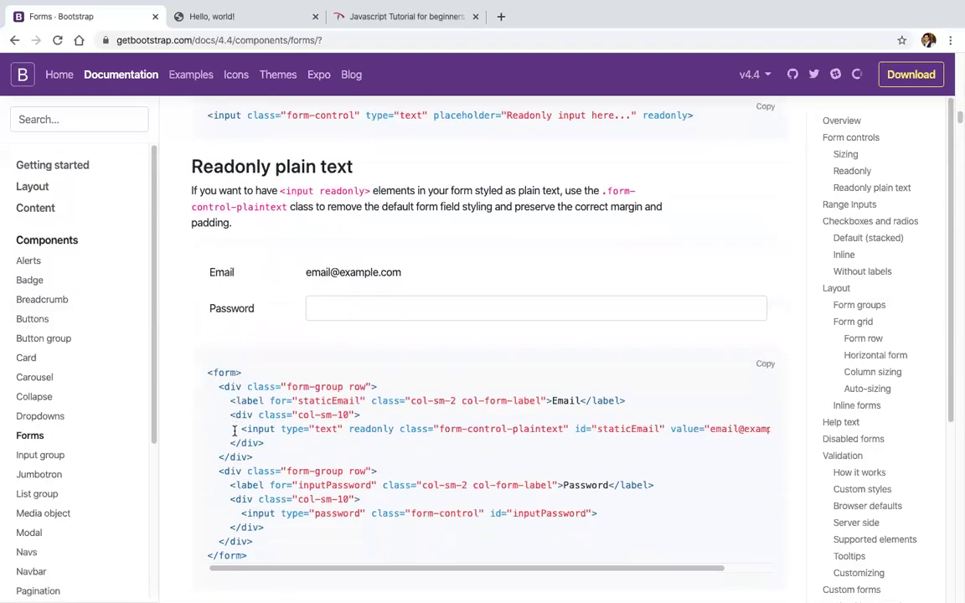
scroll(235, 431, "down", 5)
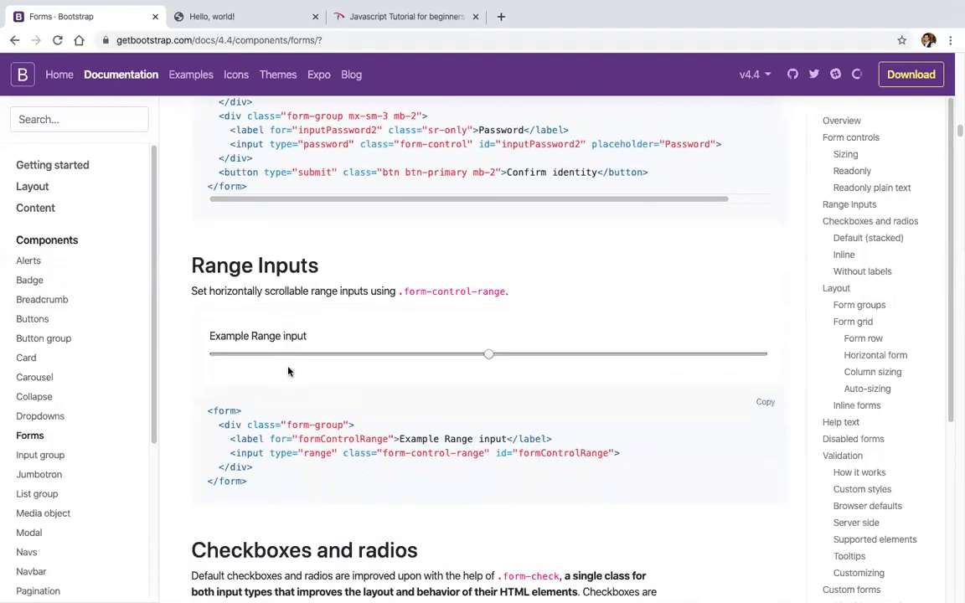
left_click_drag(486, 335, 458, 336)
scroll(419, 347, "down", 6)
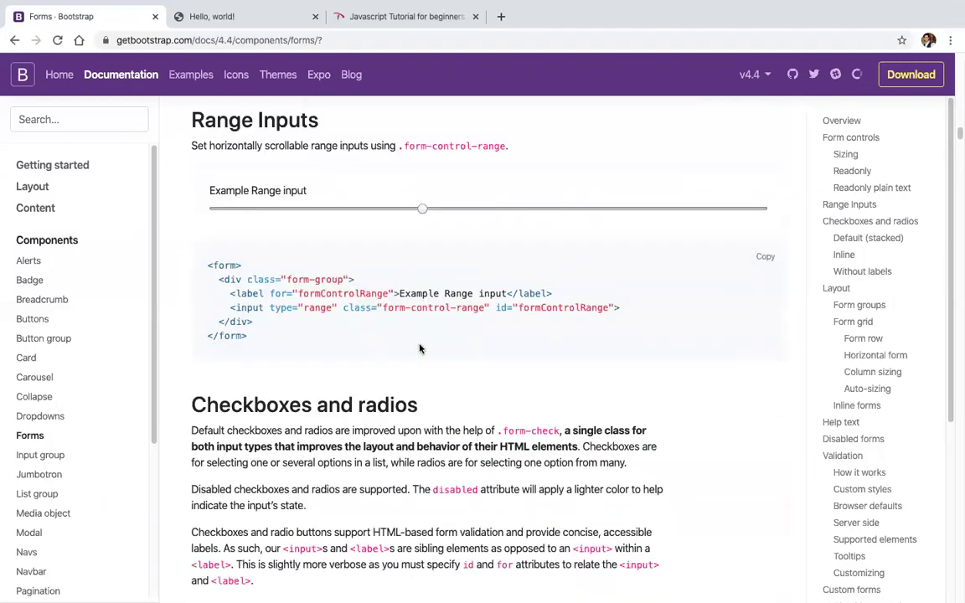
Tick inline checkbox 2 under Checkboxes and radios, and try the First name and Last name fields of the Form grid example.
scroll(214, 350, "down", 10)
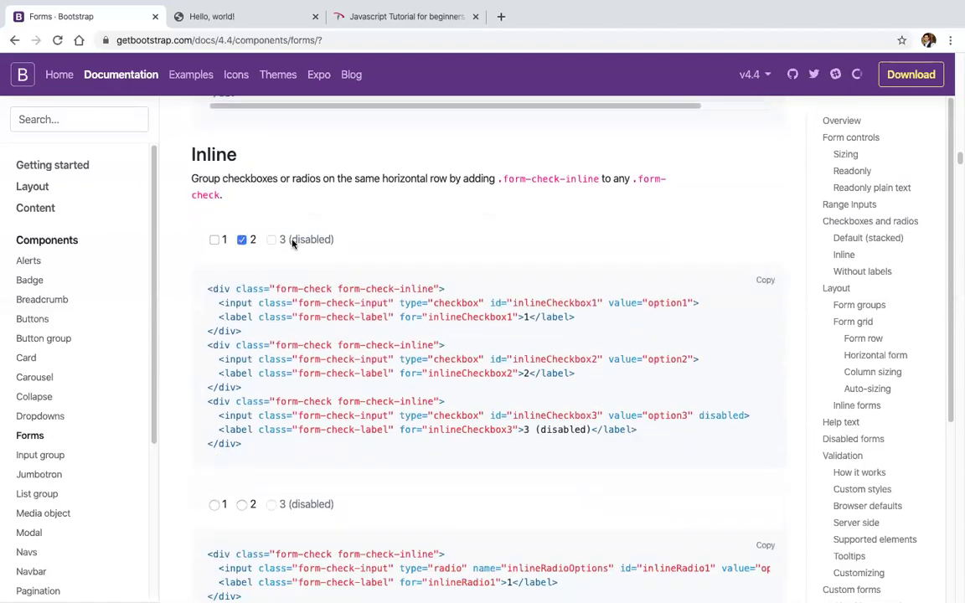
scroll(292, 243, "down", 10)
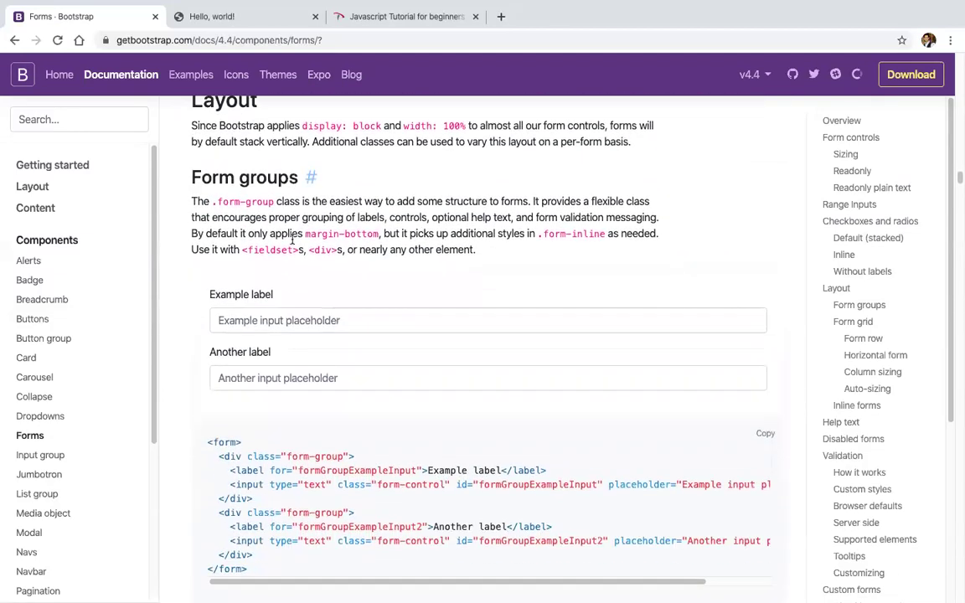
scroll(293, 242, "down", 6)
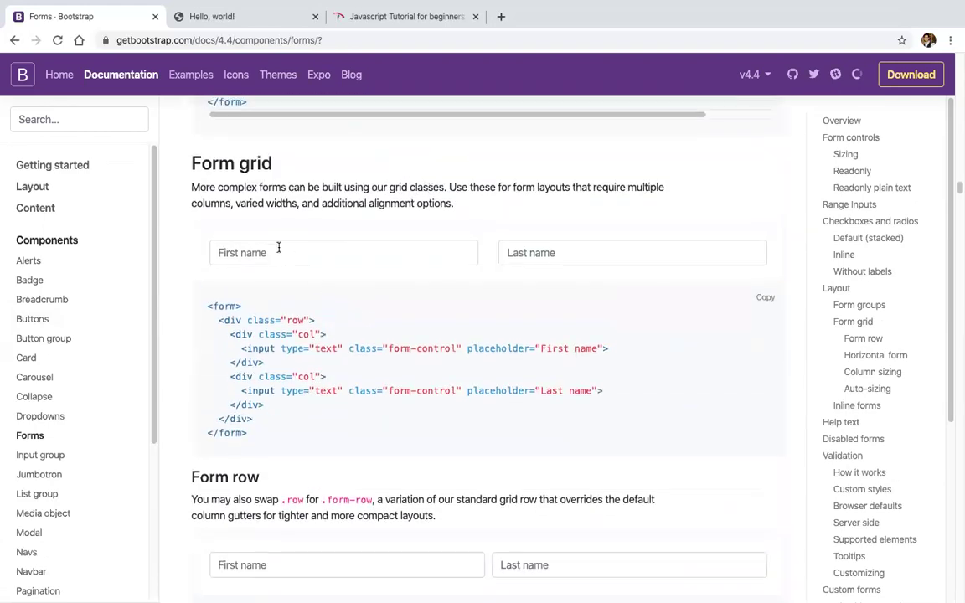
left_click(277, 245)
left_click(538, 244)
Try the Form row example's Last name field and the Email and Password fields of the more complex layout below it.
scroll(538, 247, "down", 5)
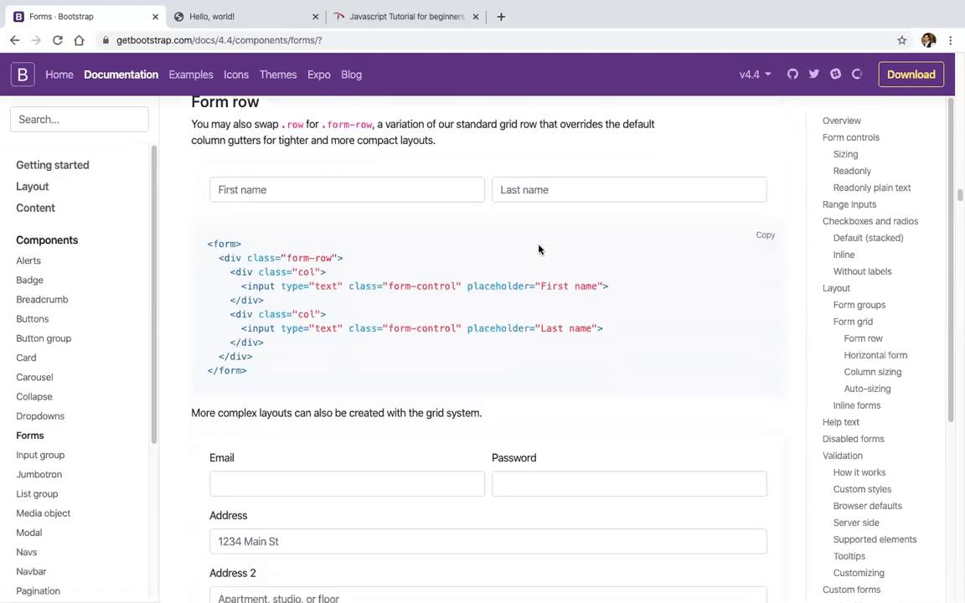
left_click(570, 189)
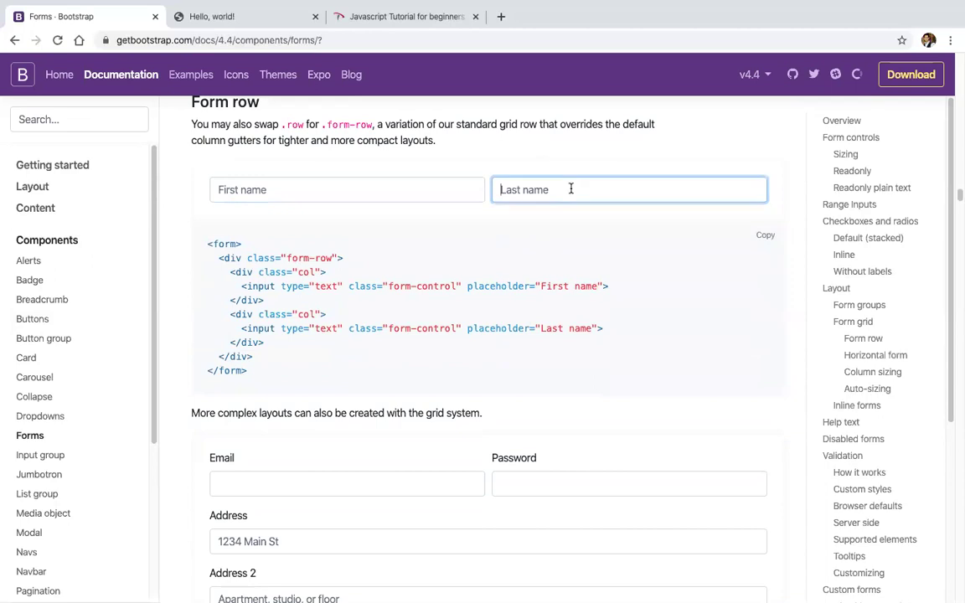
scroll(570, 188, "down", 3)
left_click(402, 303)
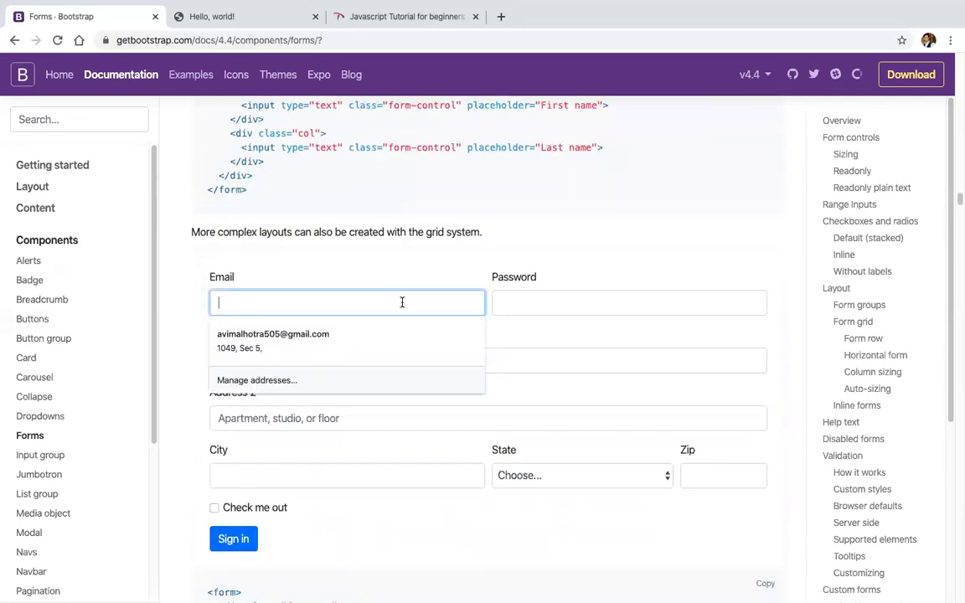
left_click(559, 295)
Look through the Horizontal form, Column sizing, Auto-sizing and Inline forms examples and their code.
scroll(565, 297, "down", 5)
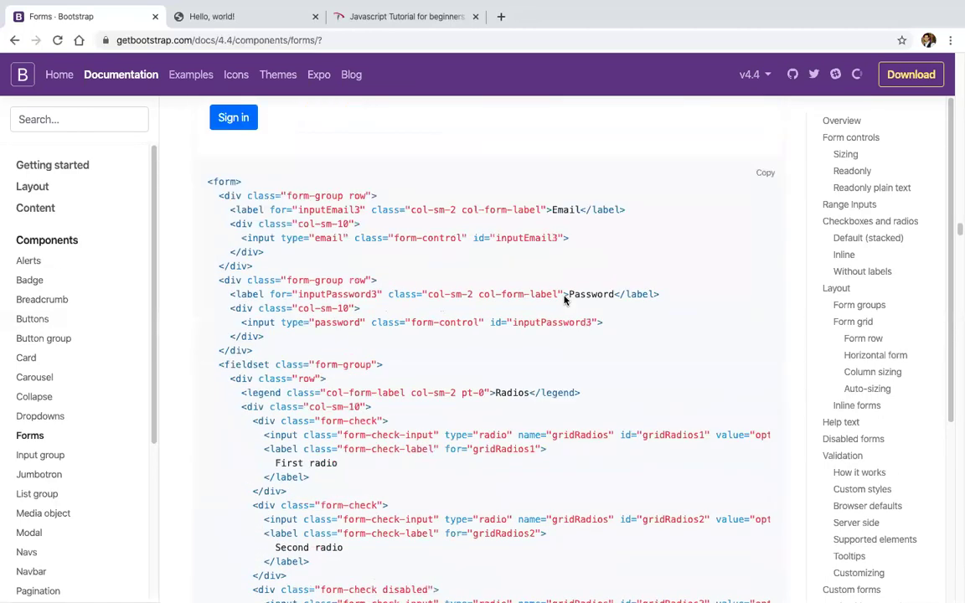
scroll(564, 300, "down", 10)
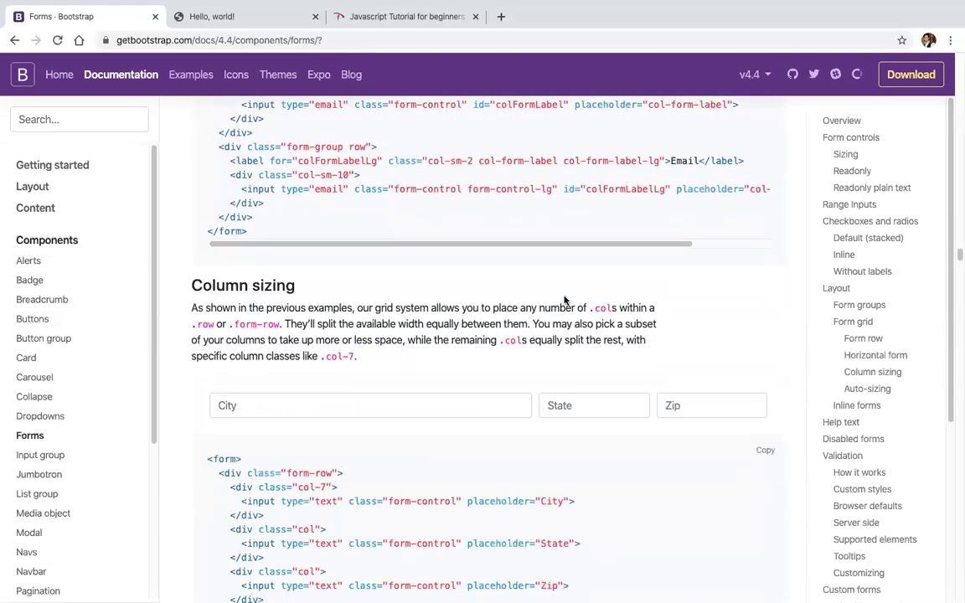
scroll(564, 300, "down", 10)
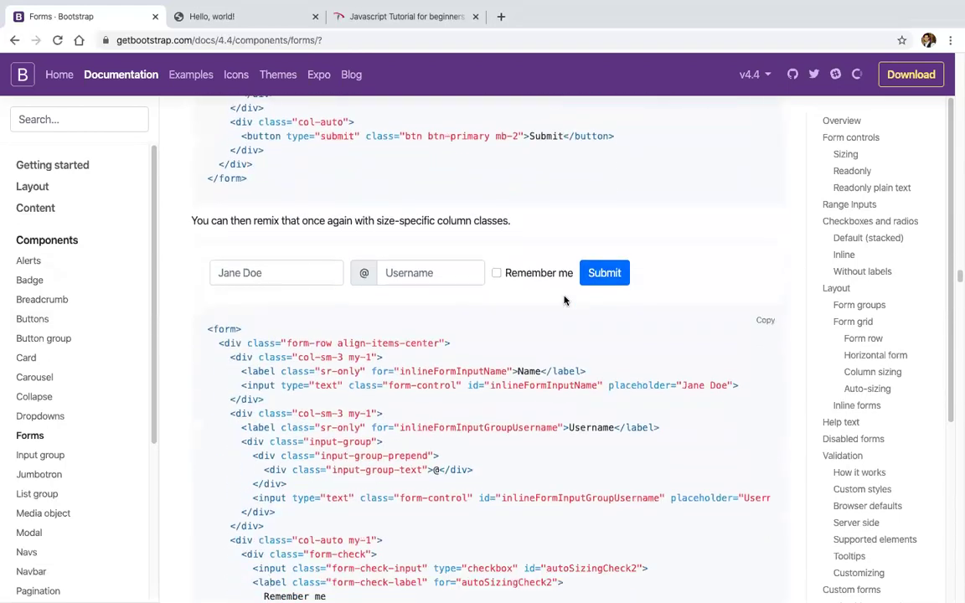
scroll(565, 299, "down", 1)
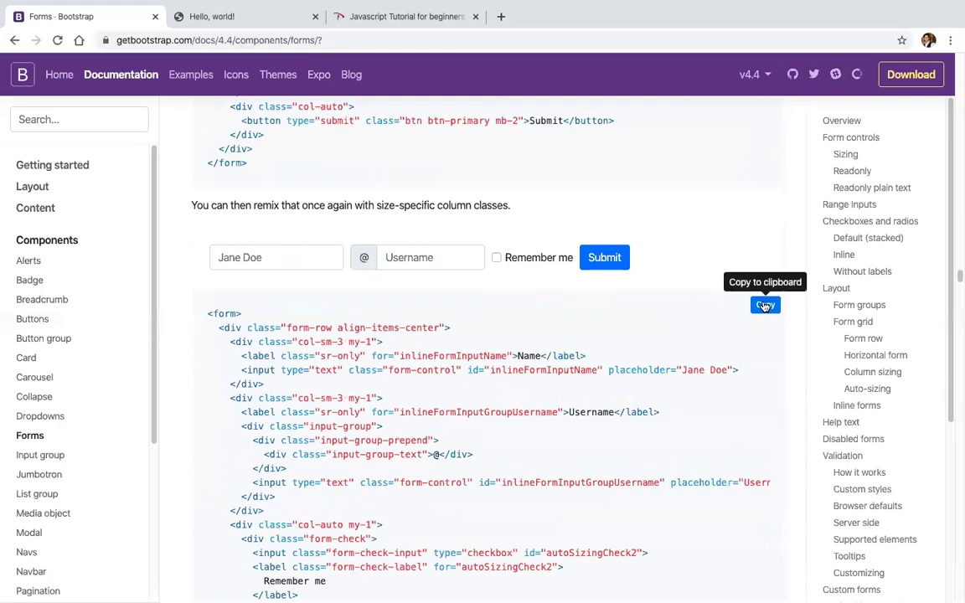
scroll(412, 287, "down", 10)
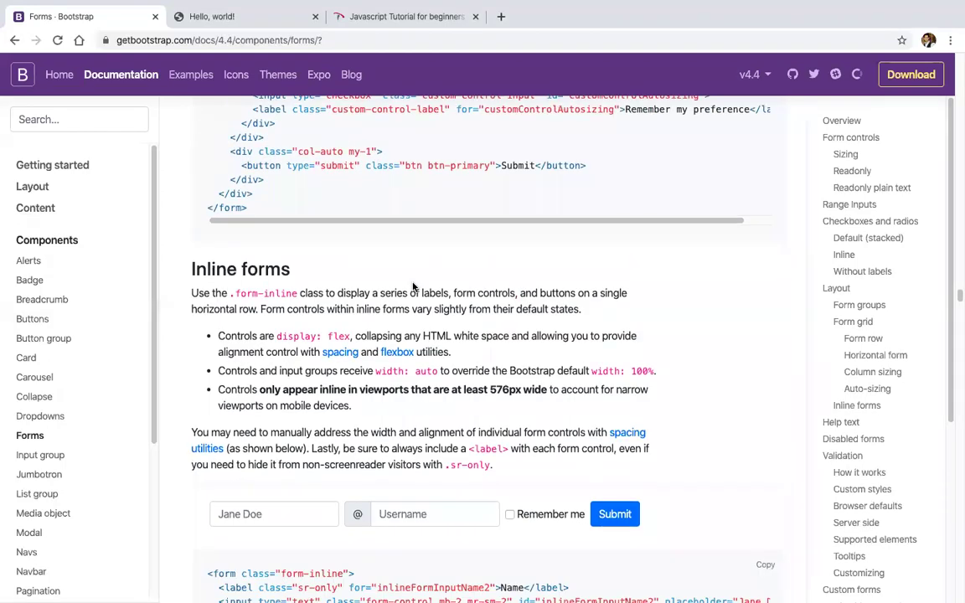
scroll(412, 286, "down", 15)
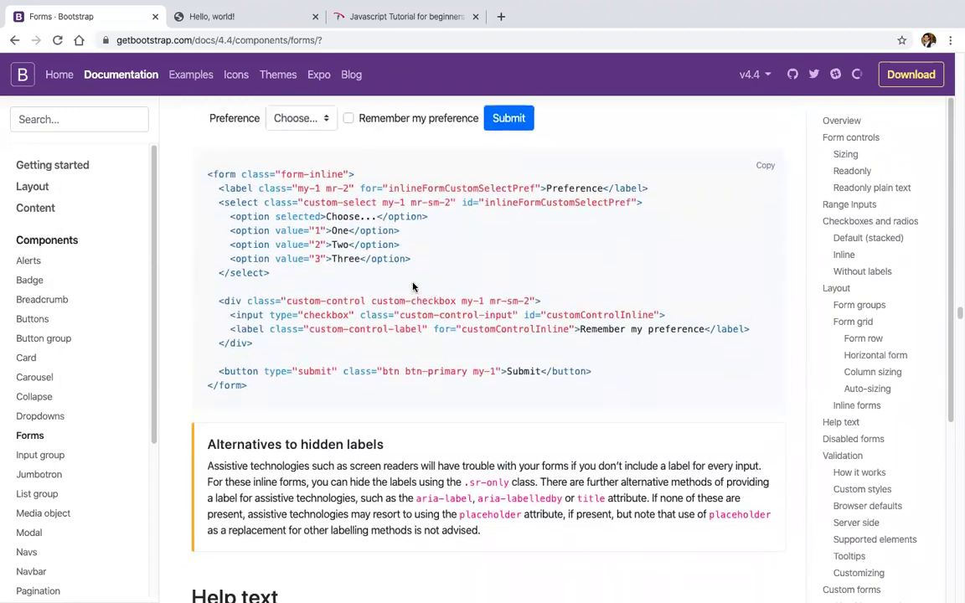
Examine the Disabled forms example and highlight the fieldset tag in its code.
scroll(412, 283, "down", 10)
scroll(414, 286, "up", 1)
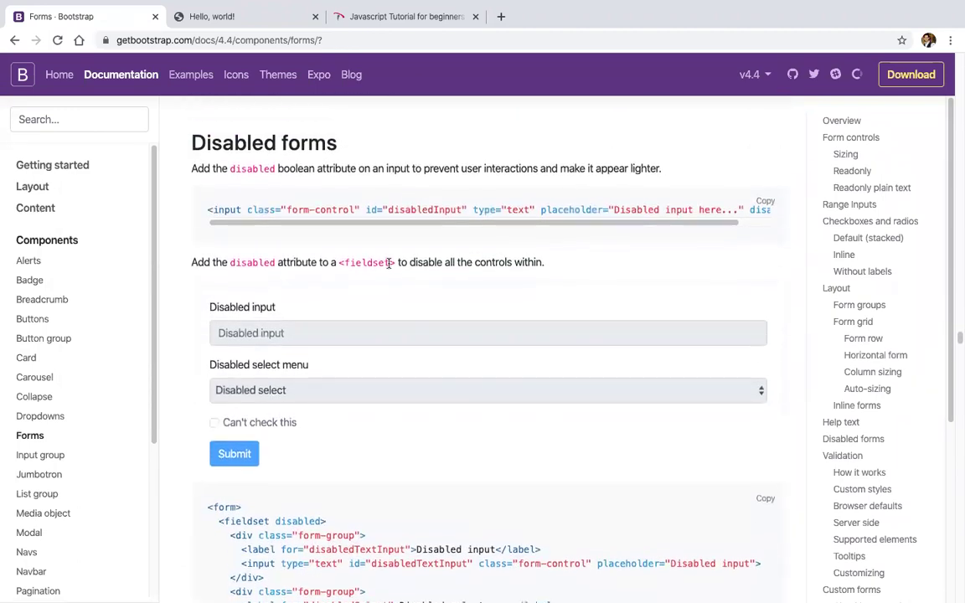
scroll(329, 256, "down", 1)
scroll(276, 478, "down", 3)
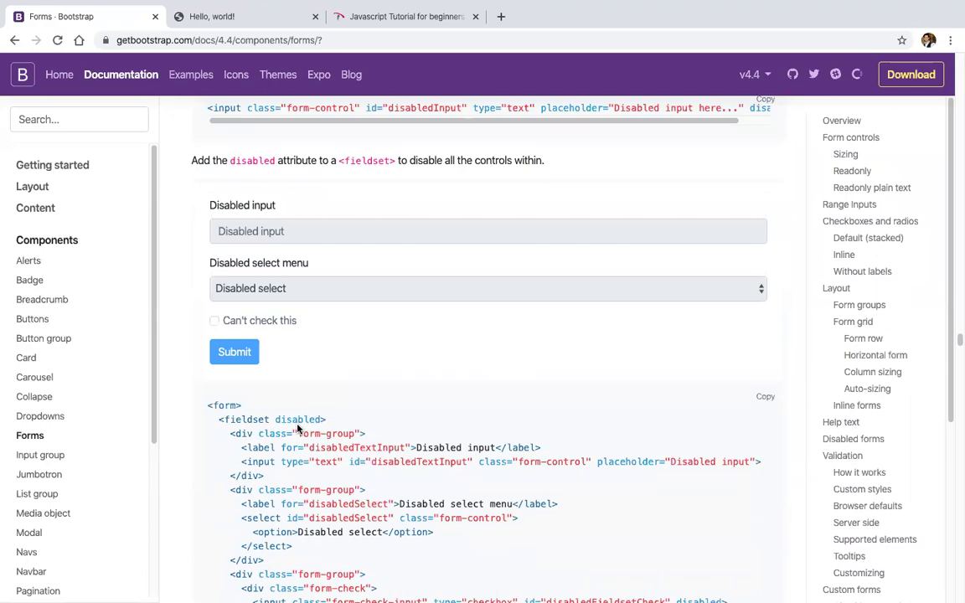
double_click(266, 418)
scroll(285, 377, "up", 3)
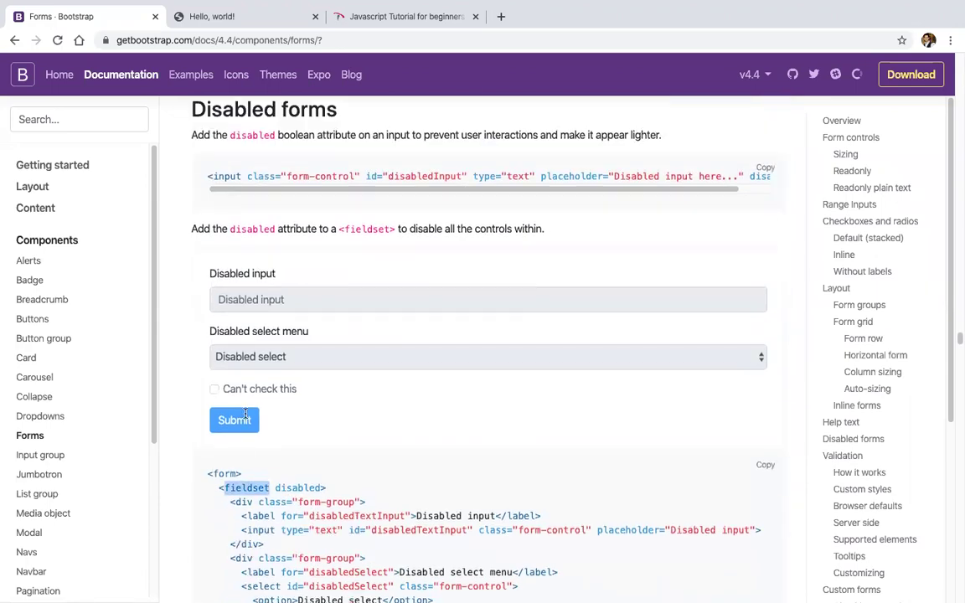
Submit the Custom styles validation form with its required fields left unfilled, and highlight the needs-validation class in its code.
scroll(296, 351, "down", 15)
scroll(296, 351, "down", 12)
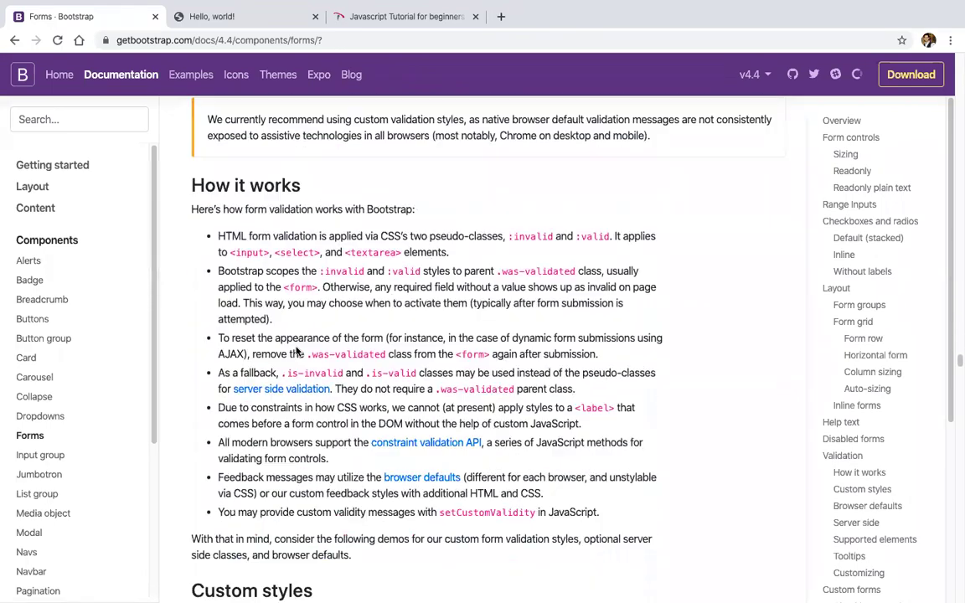
left_click(240, 359)
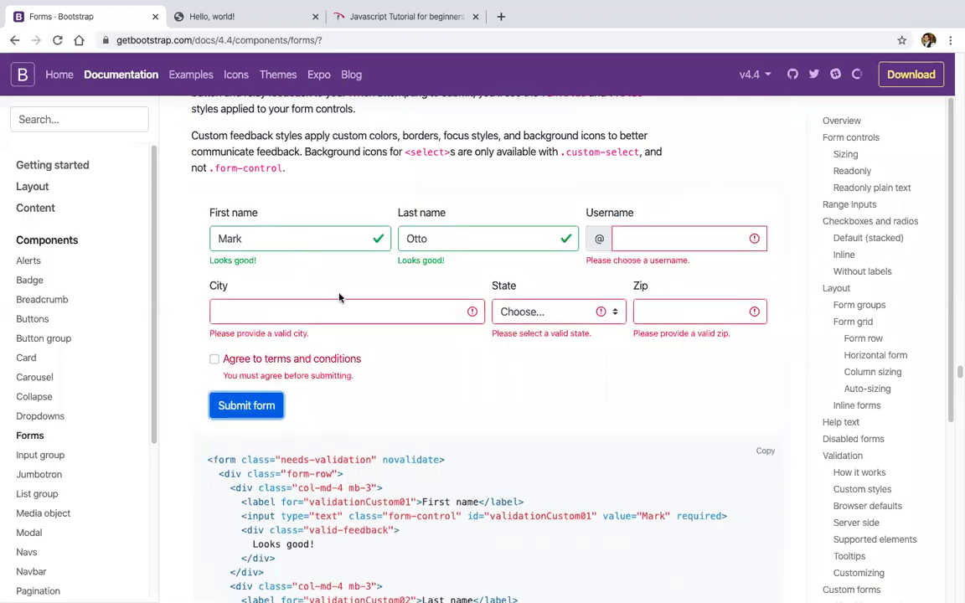
left_click_drag(270, 459, 369, 457)
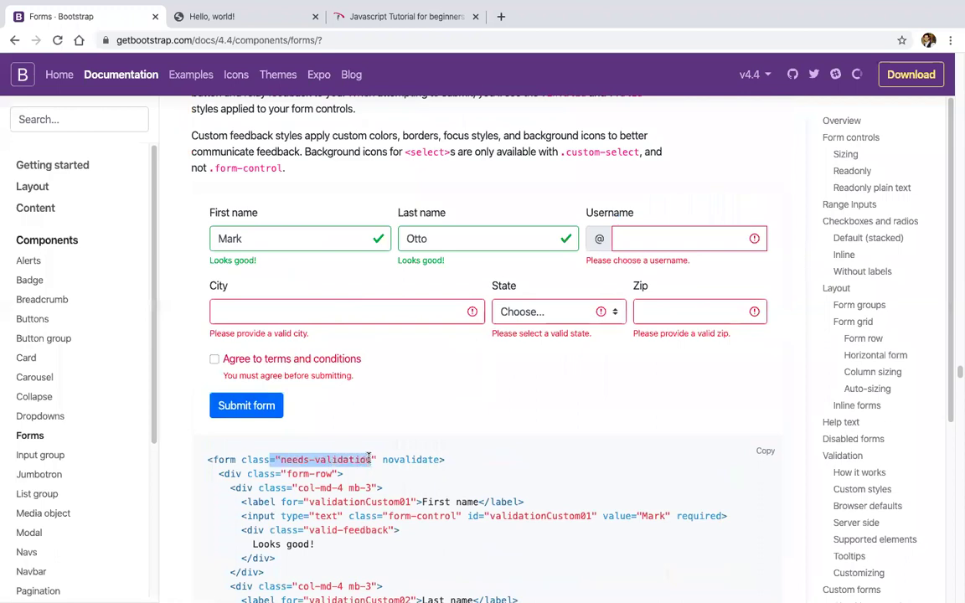
Clear the First name field in the Custom styles form and enter "ded" to test its validation feedback.
left_click(355, 240)
key("BackSpace")
key("BackSpace")
key("BackSpace")
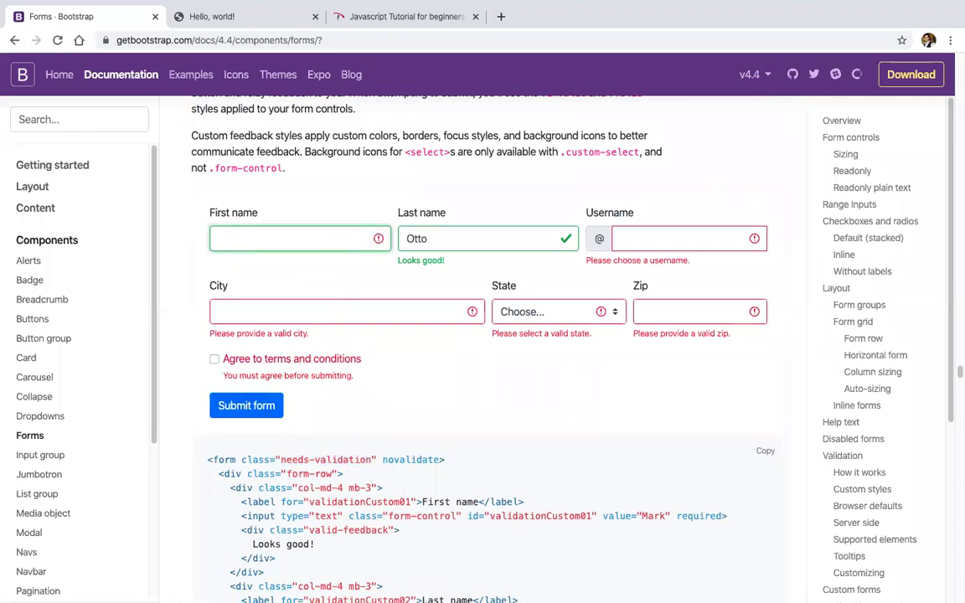
left_click(279, 239)
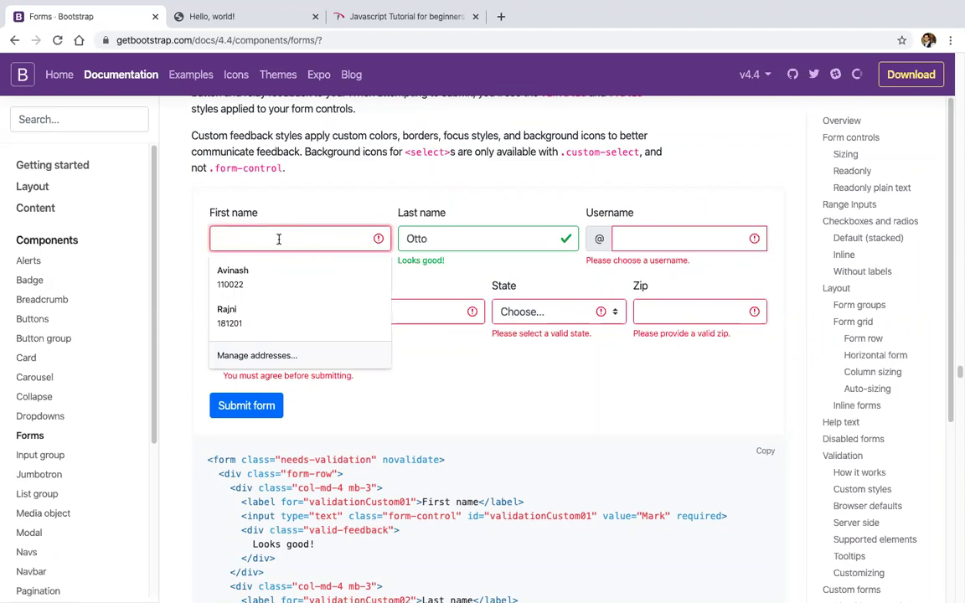
type("ded")
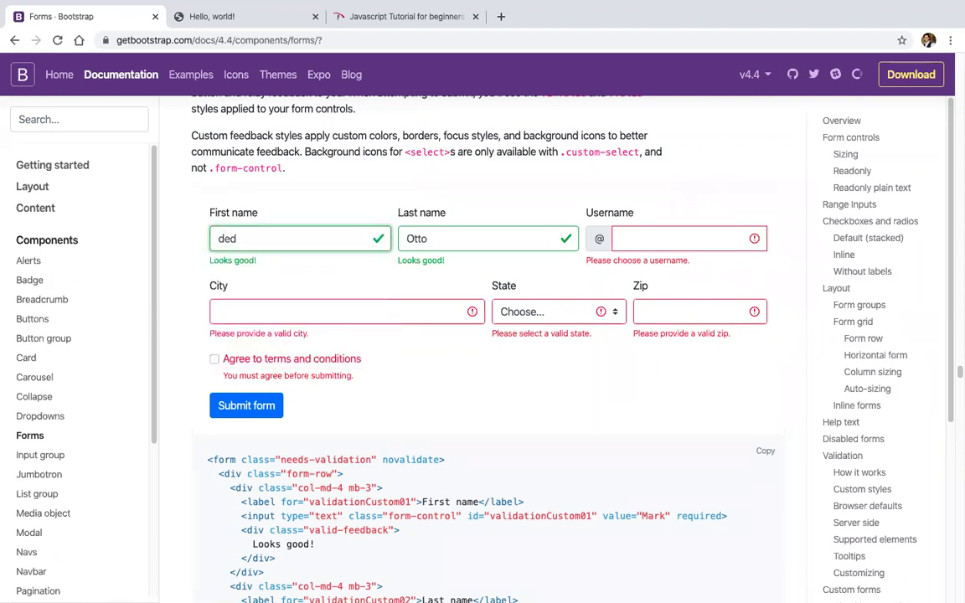
Enter a test value in the Custom styles form's Username field and clear it again.
left_click(647, 238)
type("f")
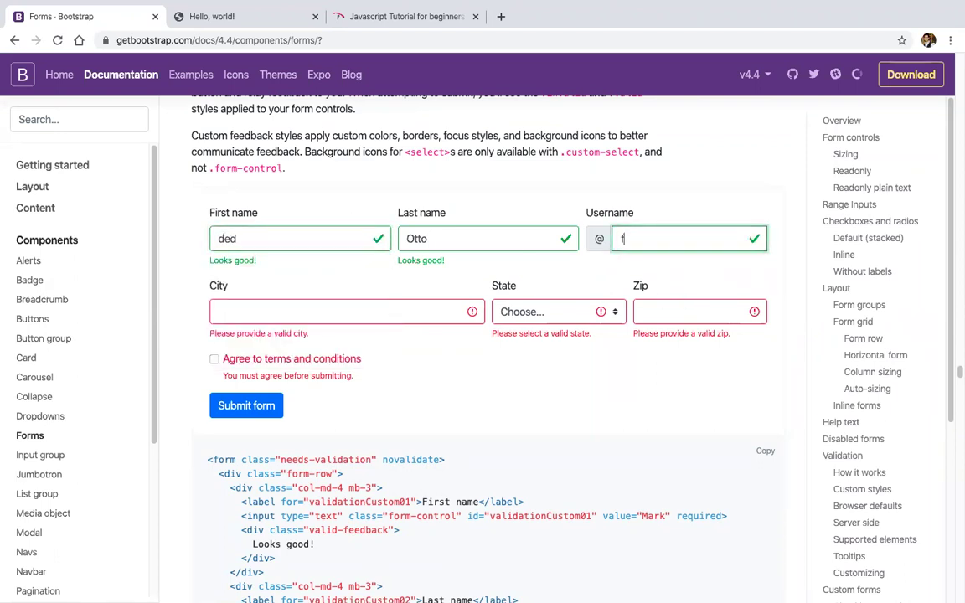
key("BackSpace")
key("BackSpace")
key("BackSpace")
Go past the Custom styles code to Browser defaults and clear the First name field of its form.
scroll(618, 289, "down", 15)
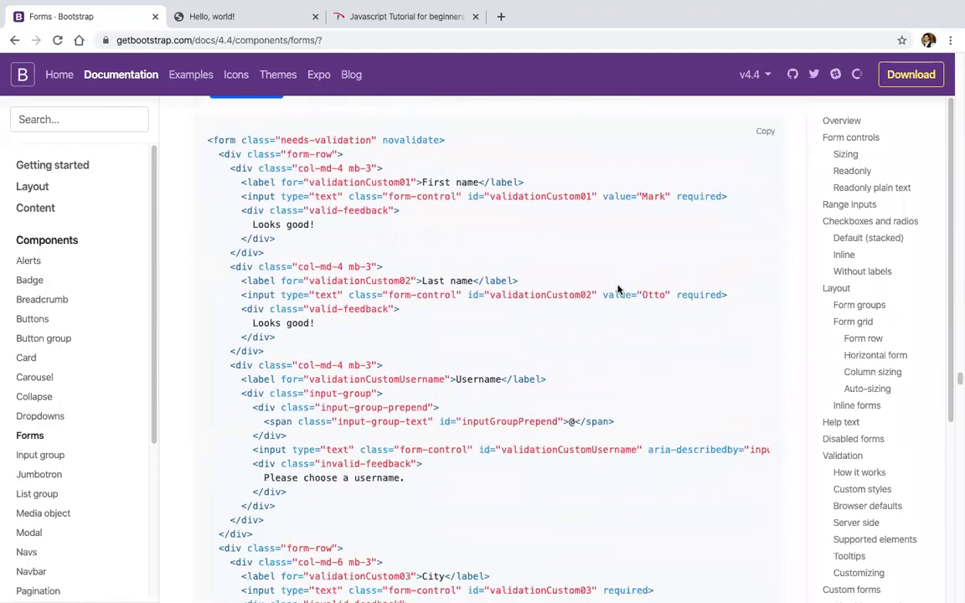
scroll(618, 289, "down", 7)
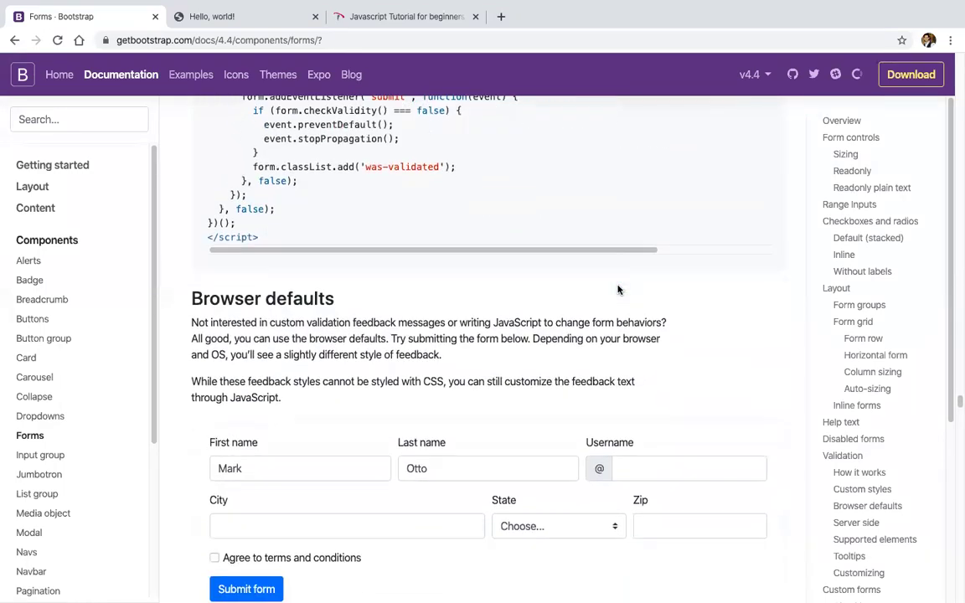
scroll(618, 289, "up", 1)
scroll(326, 201, "down", 1)
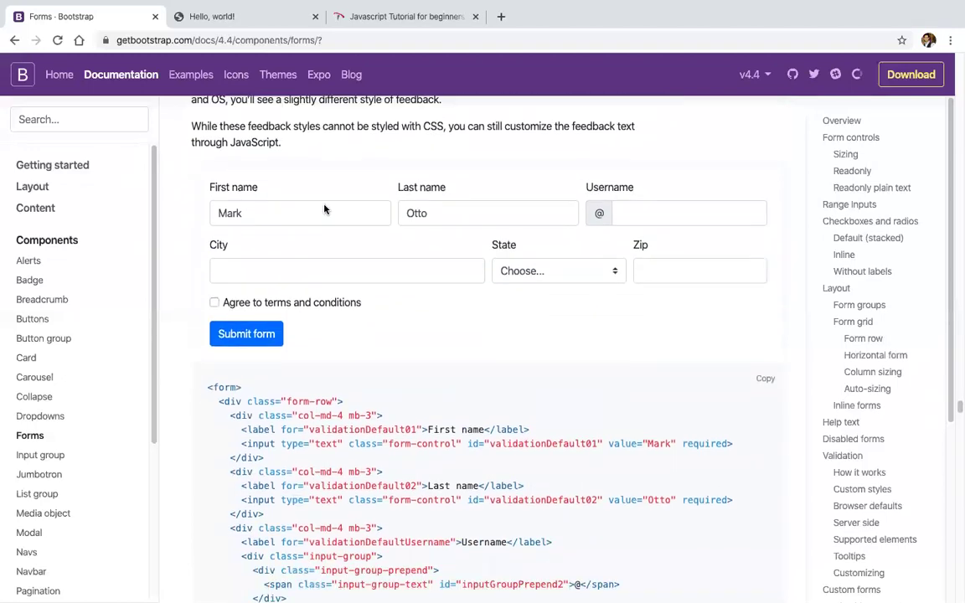
left_click(299, 214)
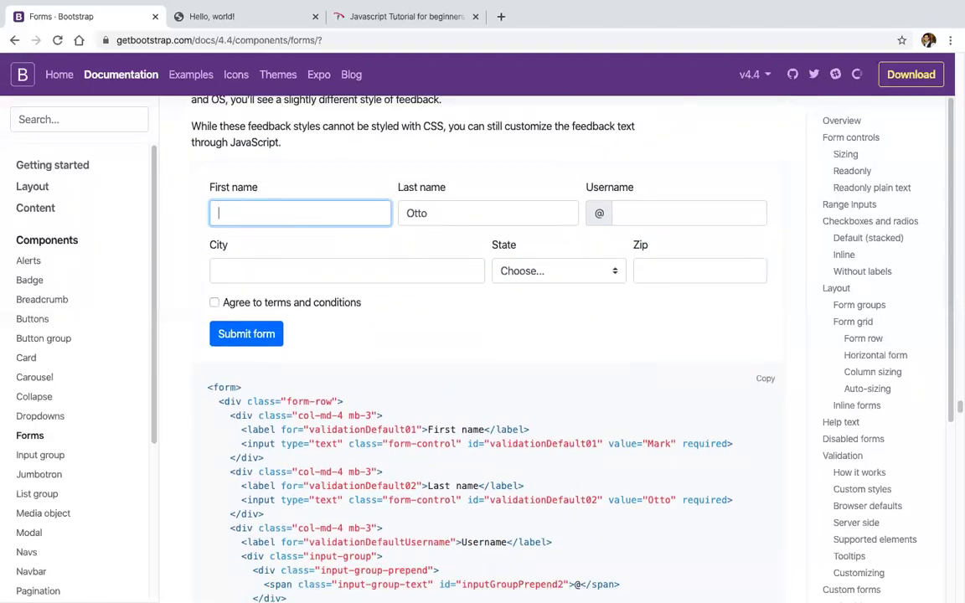
left_click(401, 362)
Examine the Server side section, highlighting its client-side validation recommendation, and look on through the code to Tooltips.
scroll(400, 362, "down", 5)
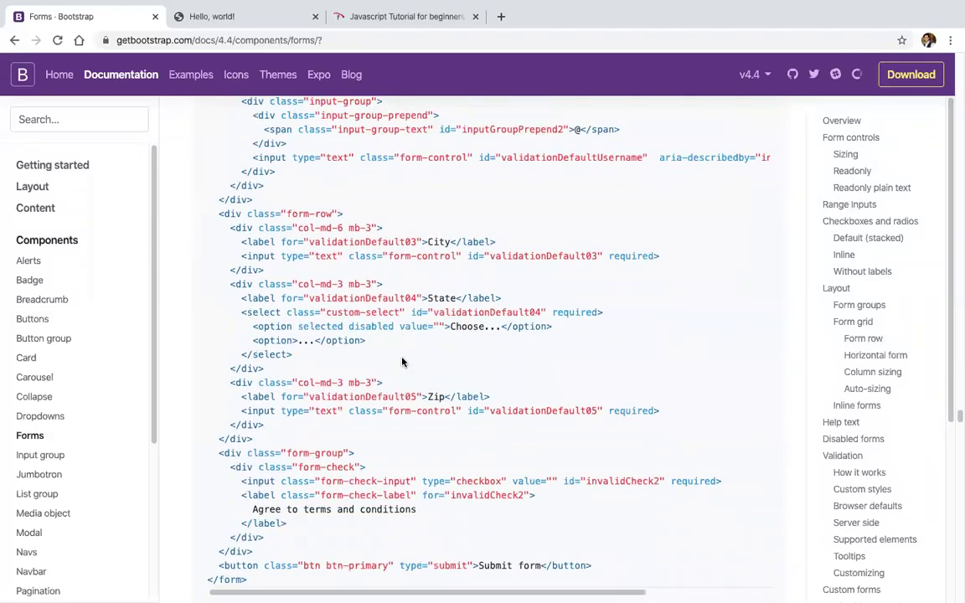
scroll(402, 362, "down", 5)
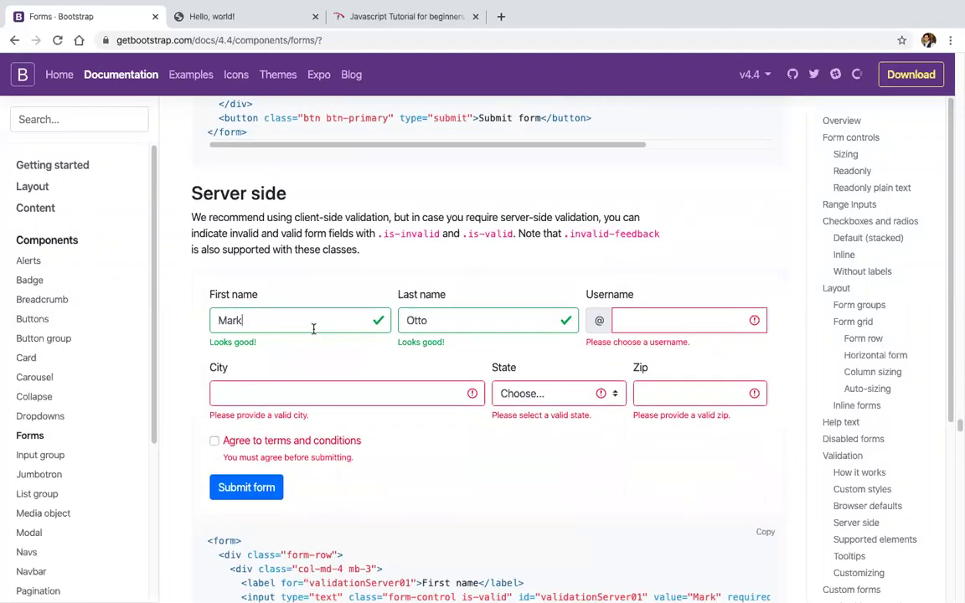
left_click_drag(229, 217, 567, 218)
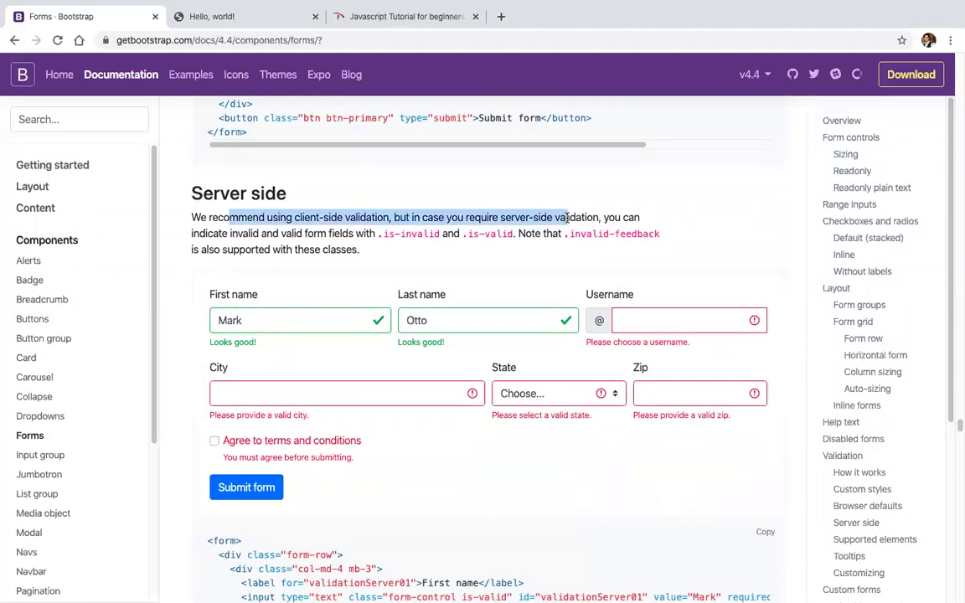
scroll(427, 287, "down", 15)
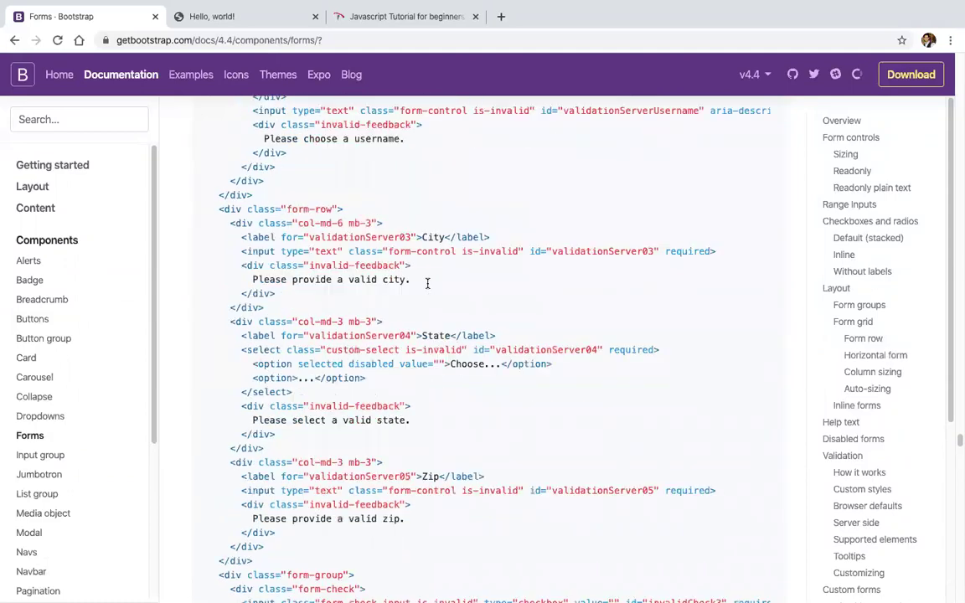
scroll(427, 285, "down", 15)
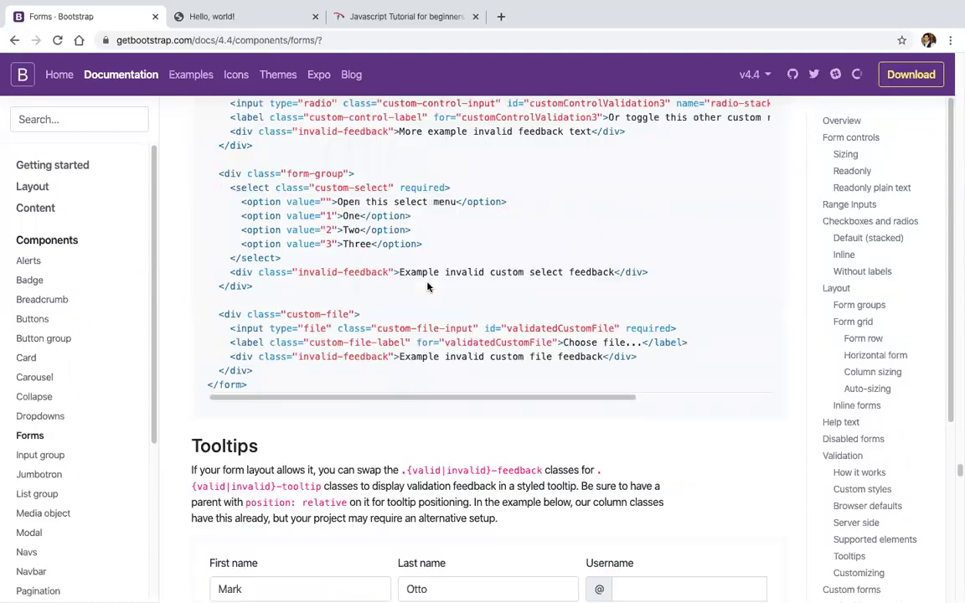
Submit the example form in the Tooltips section with Username, City, State and Zip left blank.
scroll(427, 287, "up", 6)
scroll(326, 352, "down", 1)
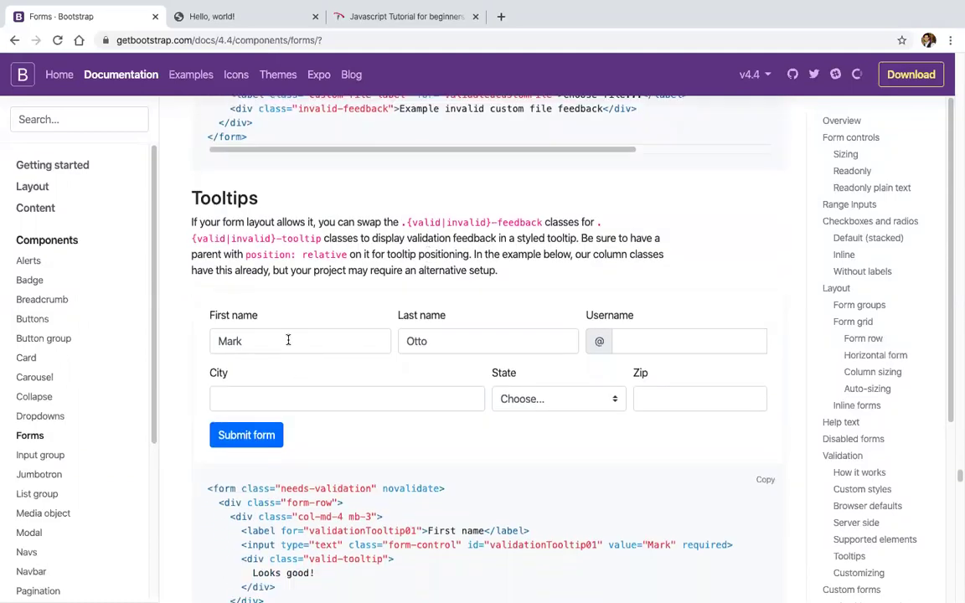
left_click(256, 434)
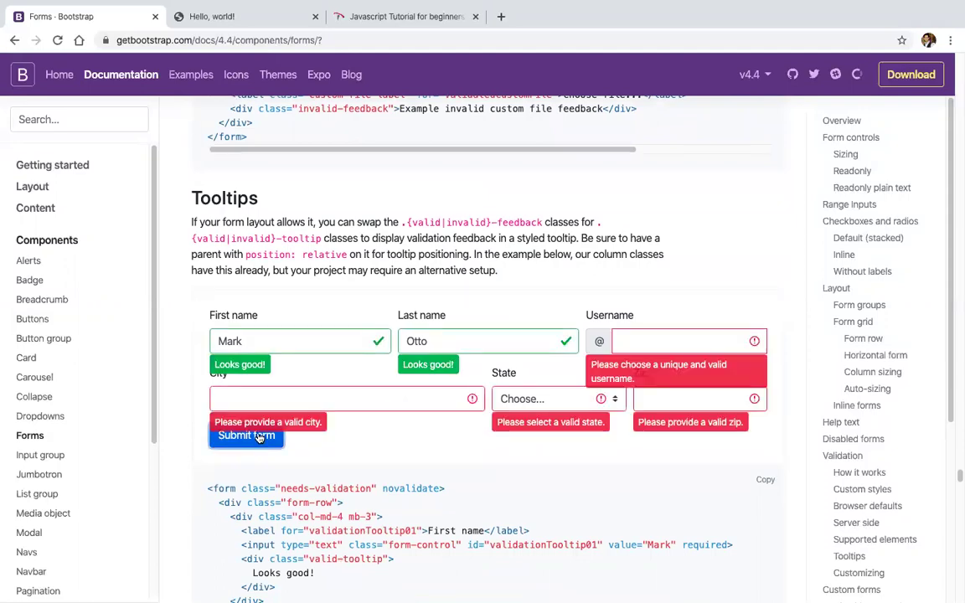
Go on to the Range section and try its three Example range sliders, moving the first and third lower and the second higher.
scroll(312, 375, "down", 2)
scroll(312, 374, "down", 12)
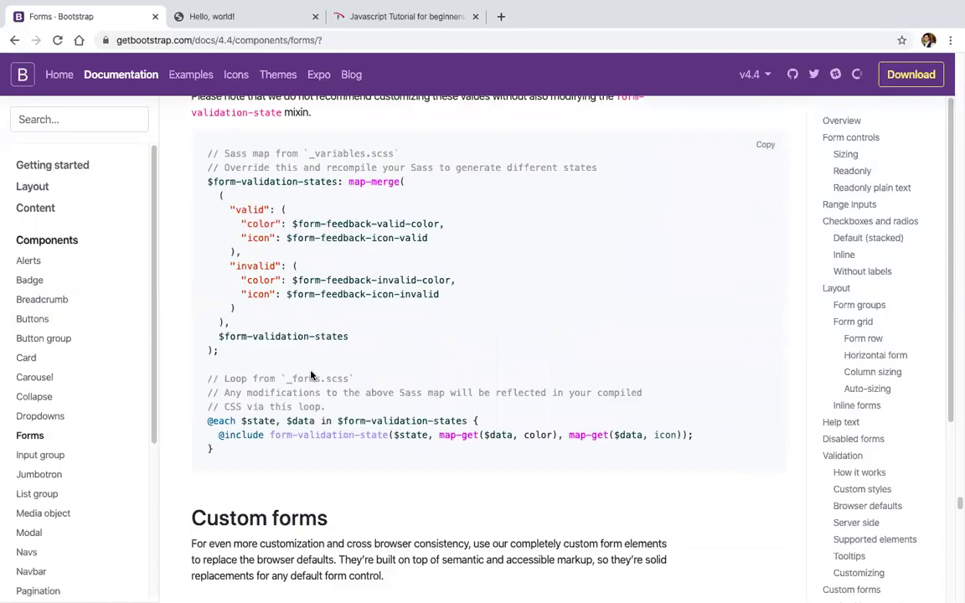
scroll(311, 369, "down", 20)
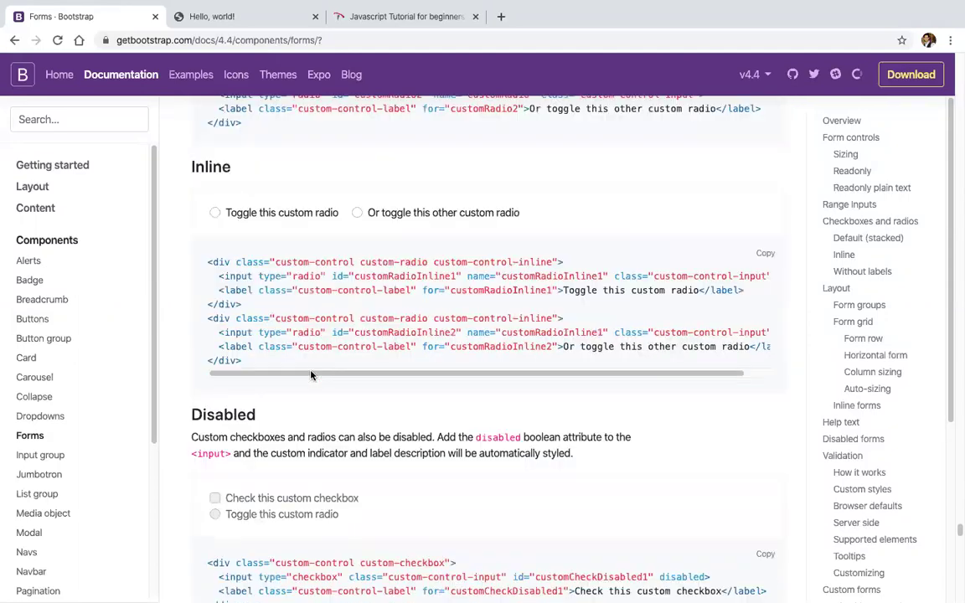
scroll(310, 375, "down", 6)
scroll(311, 376, "up", 1)
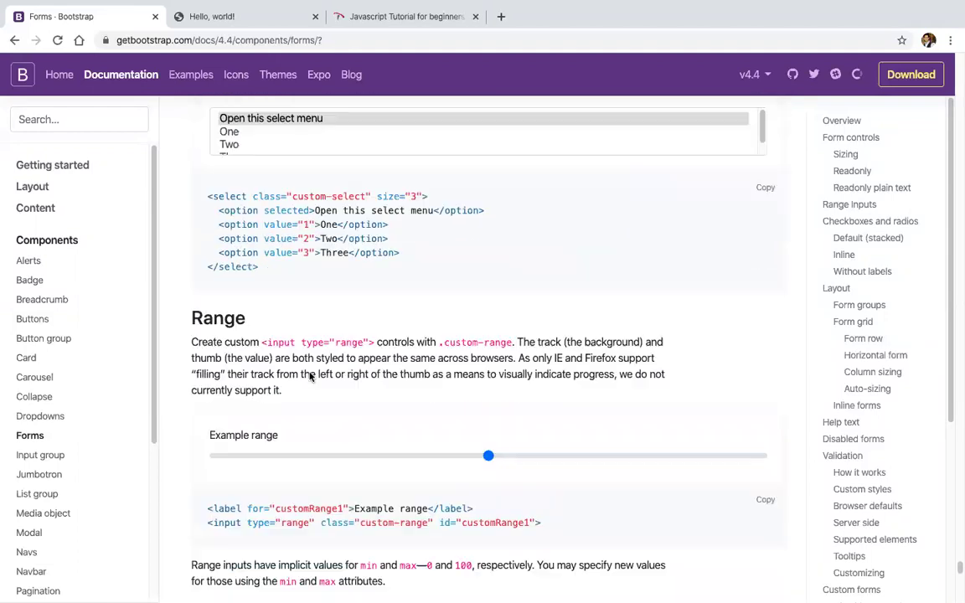
left_click_drag(484, 445, 390, 442)
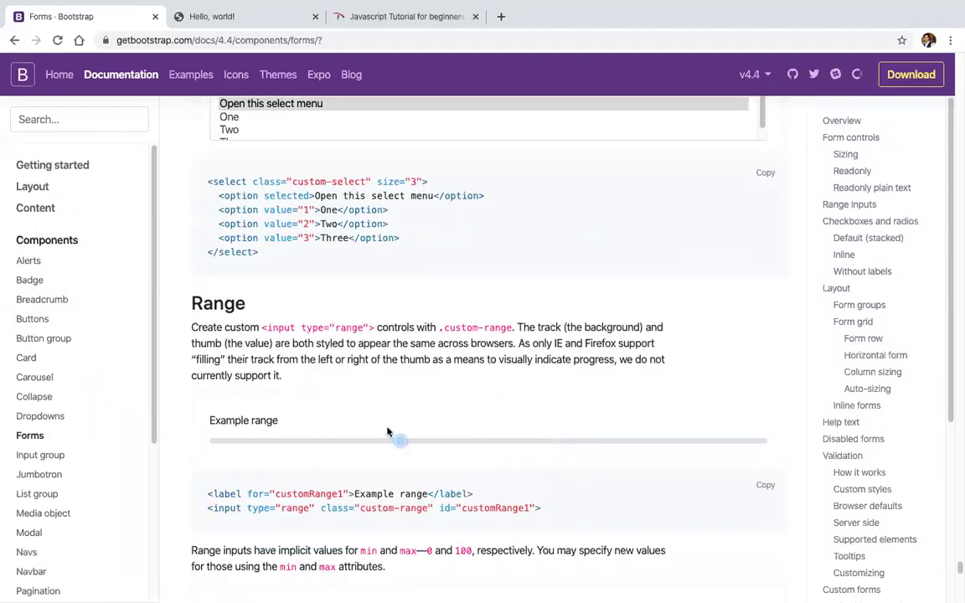
scroll(390, 430, "down", 5)
left_click_drag(546, 259, 598, 259)
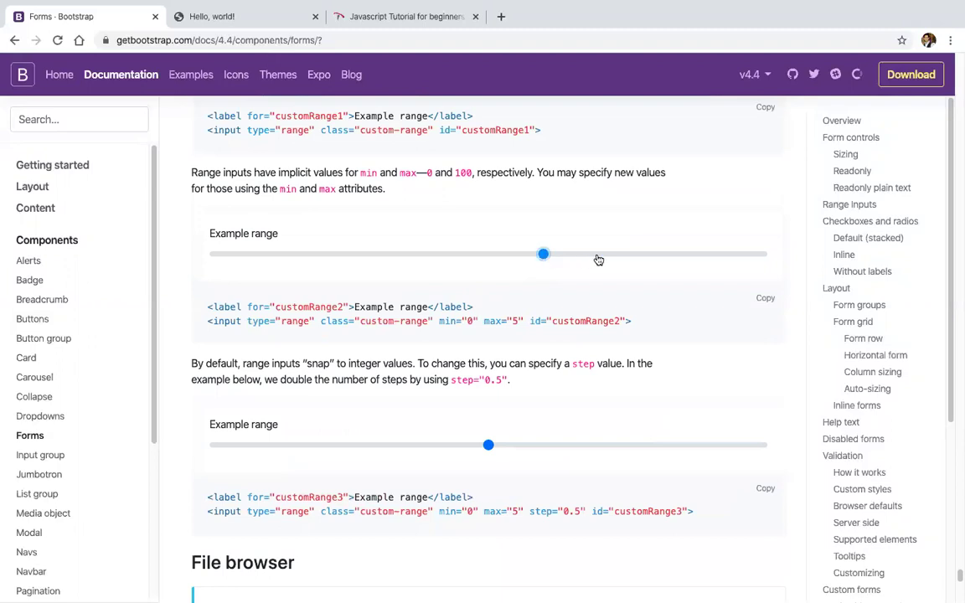
left_click_drag(487, 449, 421, 448)
Open the file chooser of the File browser example and cancel it without choosing a file.
scroll(421, 449, "down", 5)
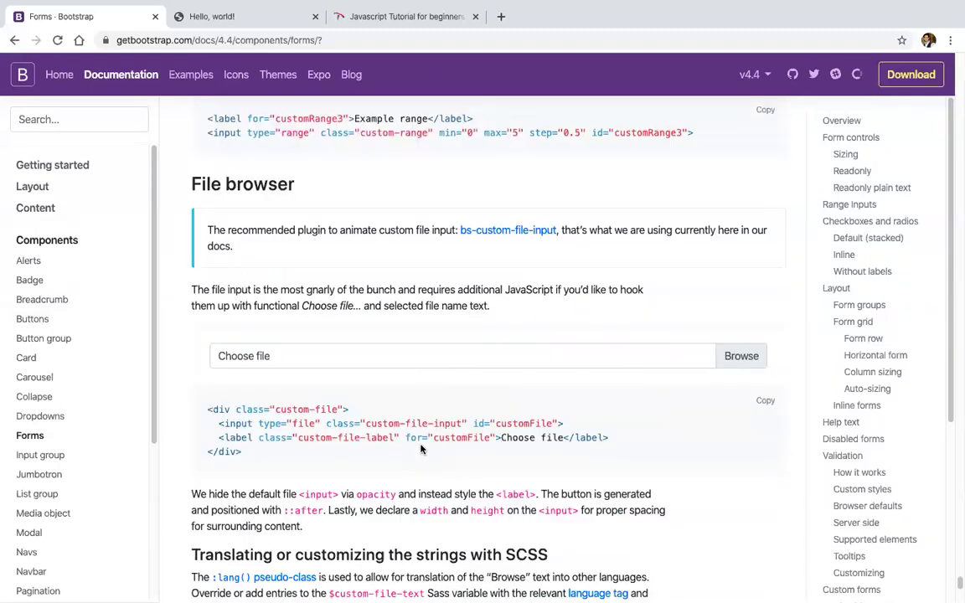
scroll(357, 368, "down", 1)
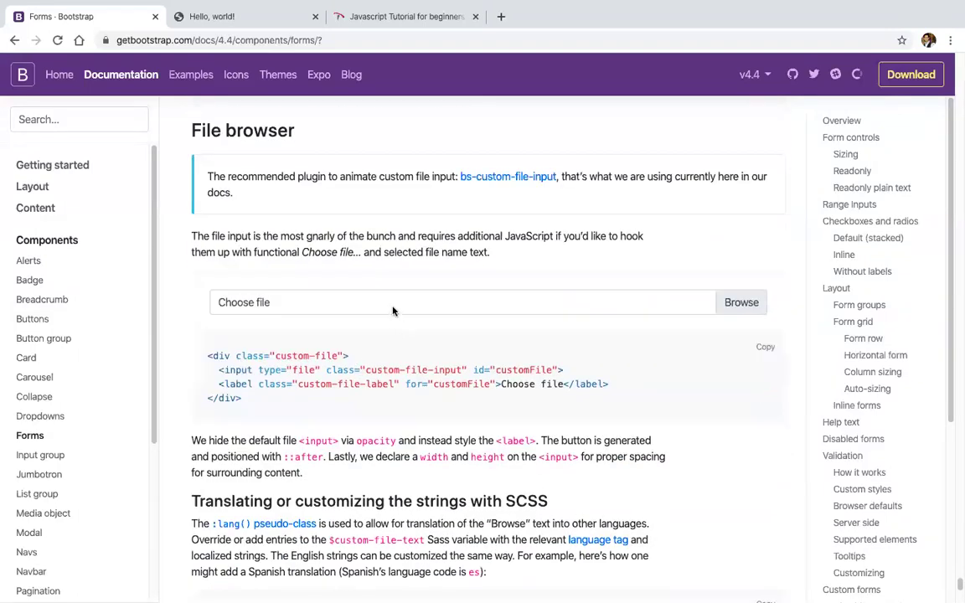
left_click(393, 310)
key("Escape")
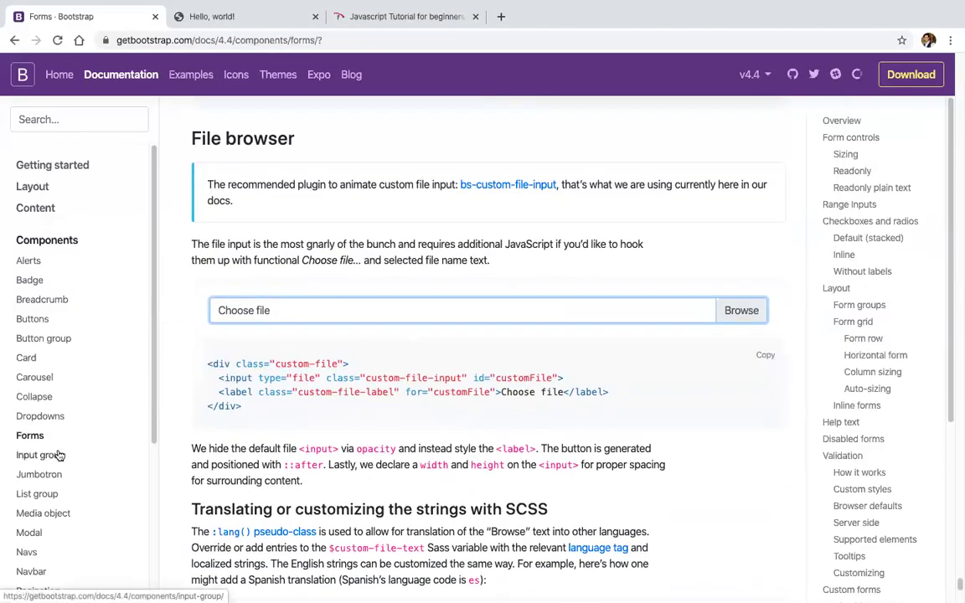
Open the Input group page and focus the Basic example's Username, Recipient's username, vanity URL and dollar amount fields in turn.
left_click(58, 454)
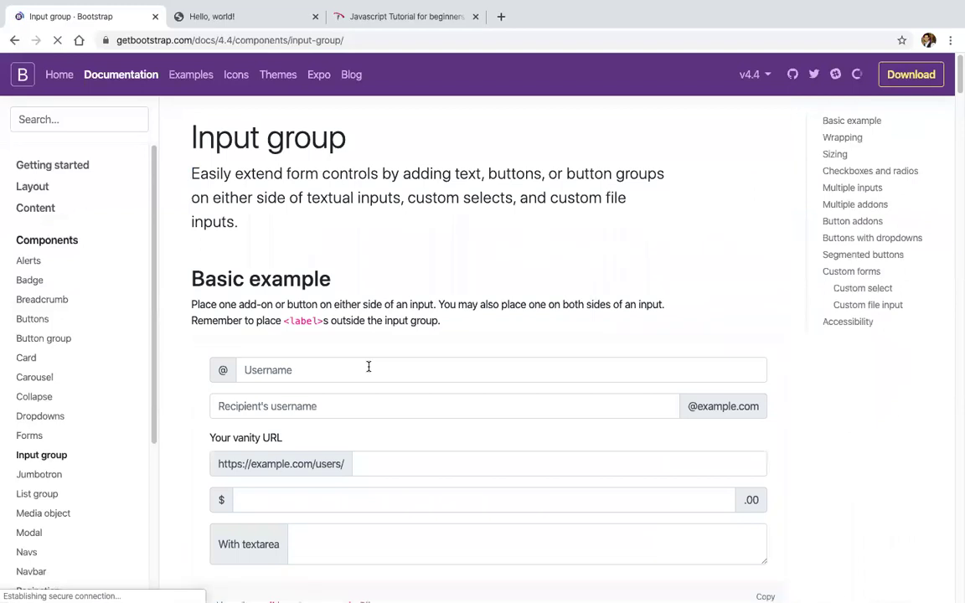
scroll(369, 366, "down", 5)
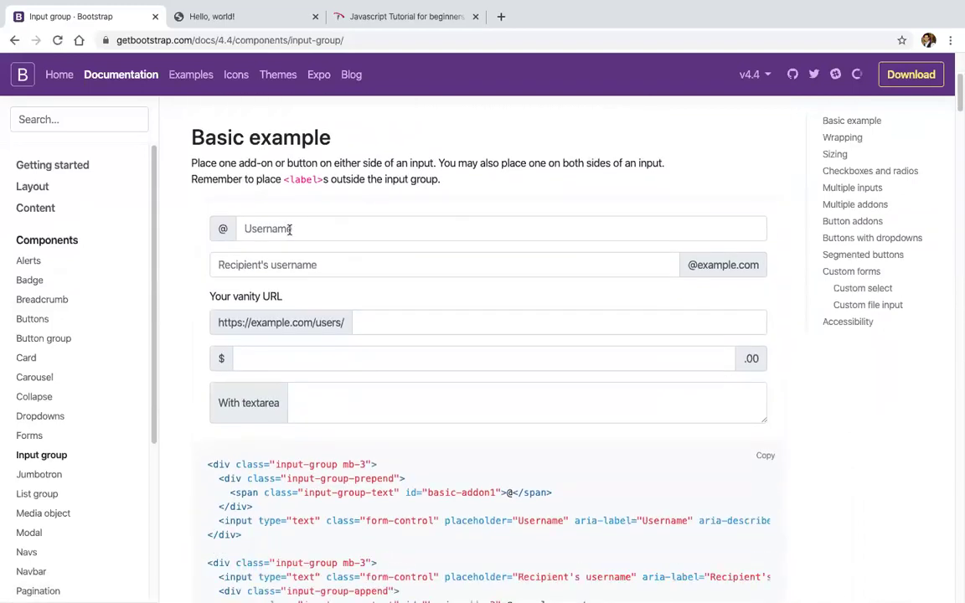
left_click(289, 229)
left_click(326, 266)
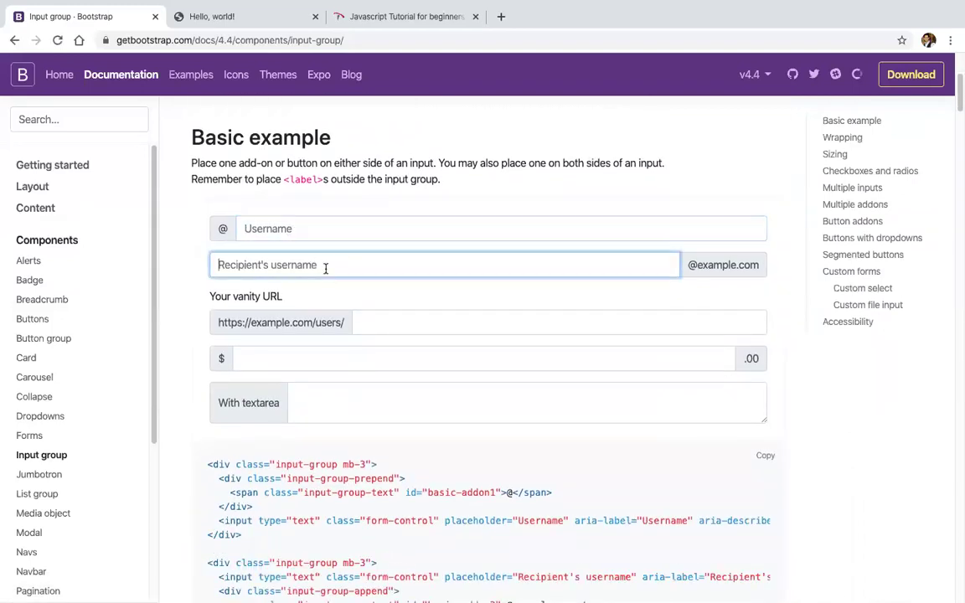
left_click(386, 325)
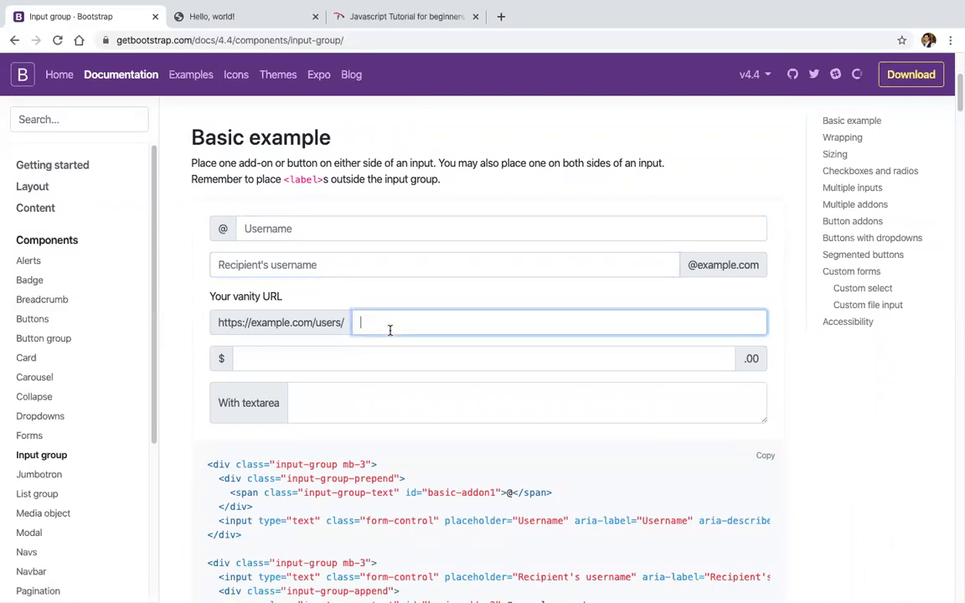
scroll(295, 299, "down", 3)
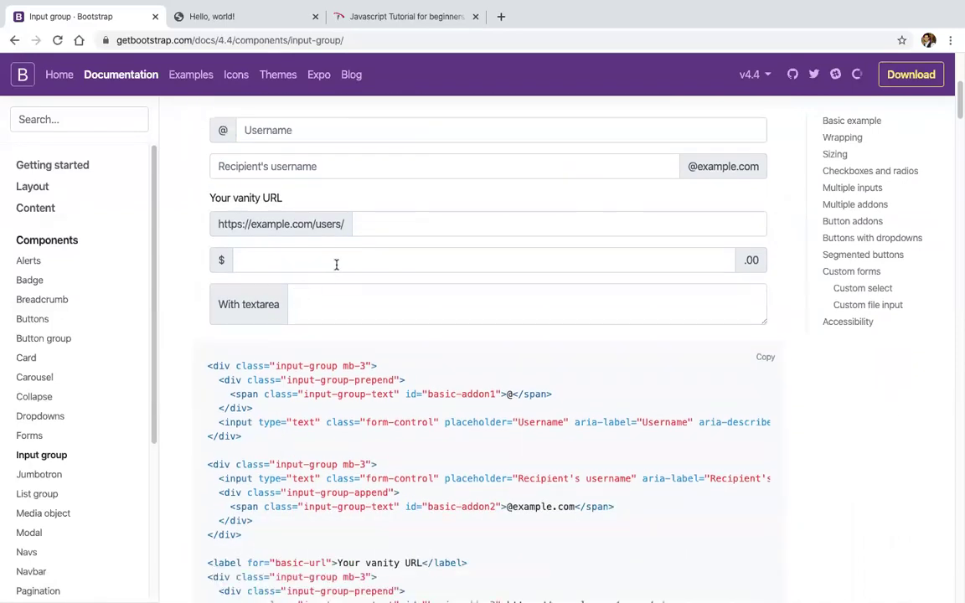
left_click(336, 265)
Go past the Basic example code to the Wrapping section and focus its Username field.
scroll(345, 305, "down", 20)
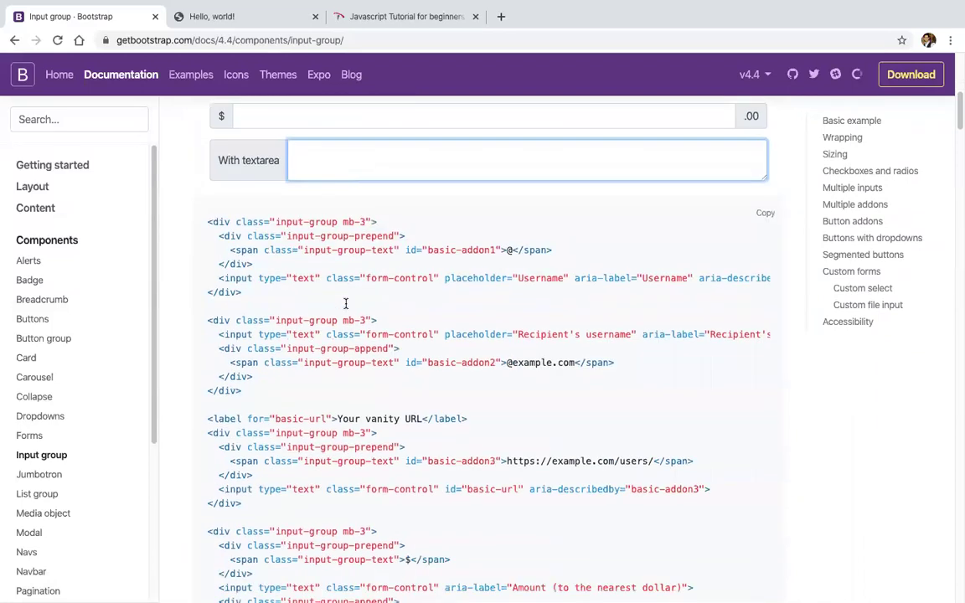
scroll(345, 308, "down", 2)
scroll(345, 308, "up", 4)
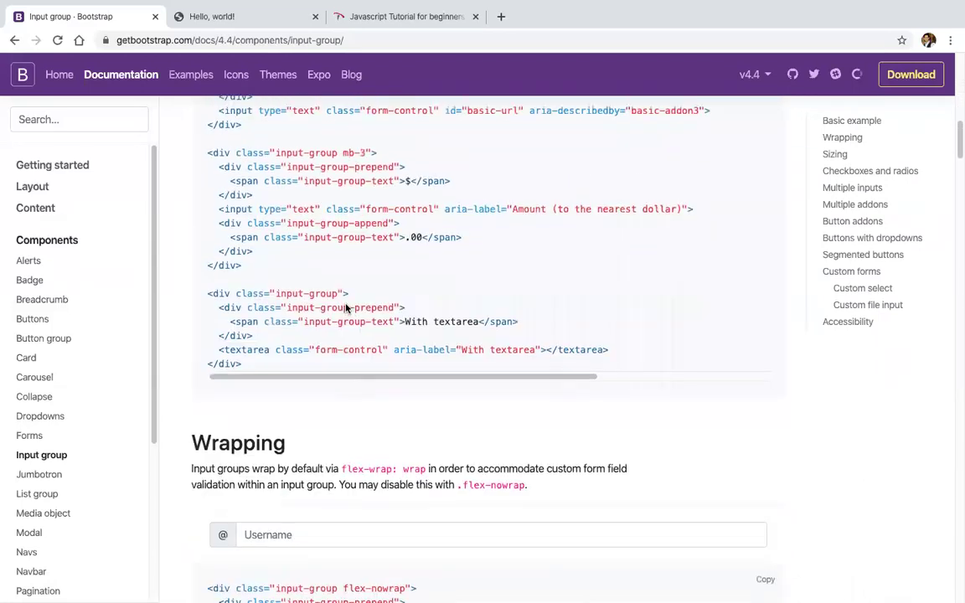
scroll(345, 308, "down", 3)
double_click(215, 326)
scroll(214, 329, "down", 1)
left_click(295, 312)
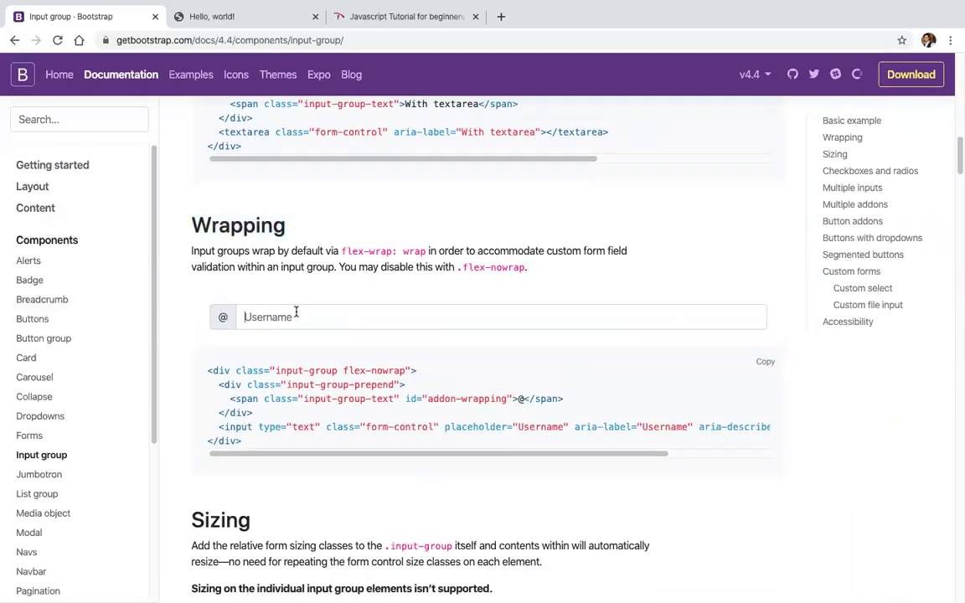
Compare the Small, Default and Large fields of the Sizing example by focusing each, and highlight the code of the small one.
scroll(294, 312, "down", 4)
left_click(285, 304)
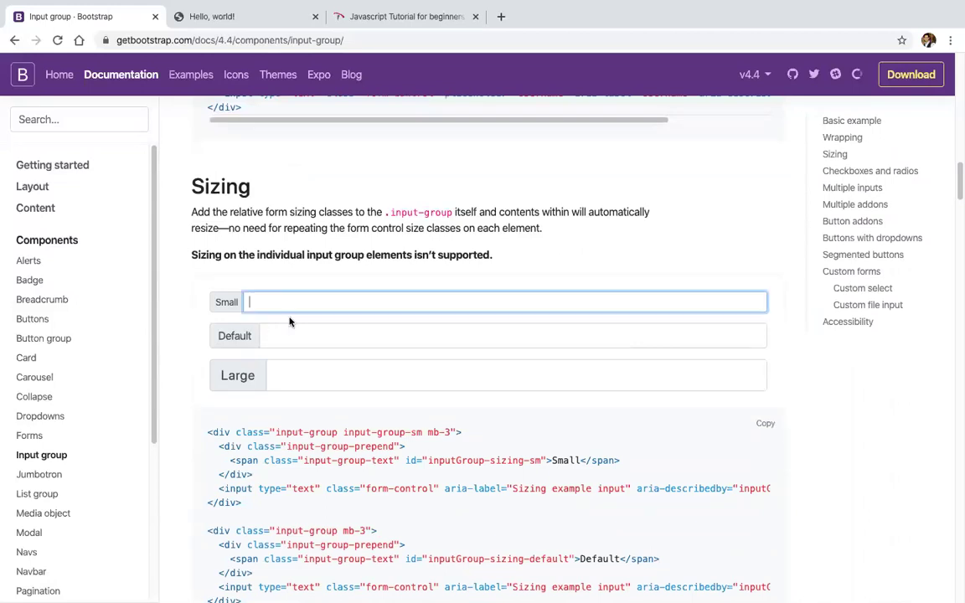
left_click(299, 335)
left_click(314, 381)
scroll(239, 350, "down", 2)
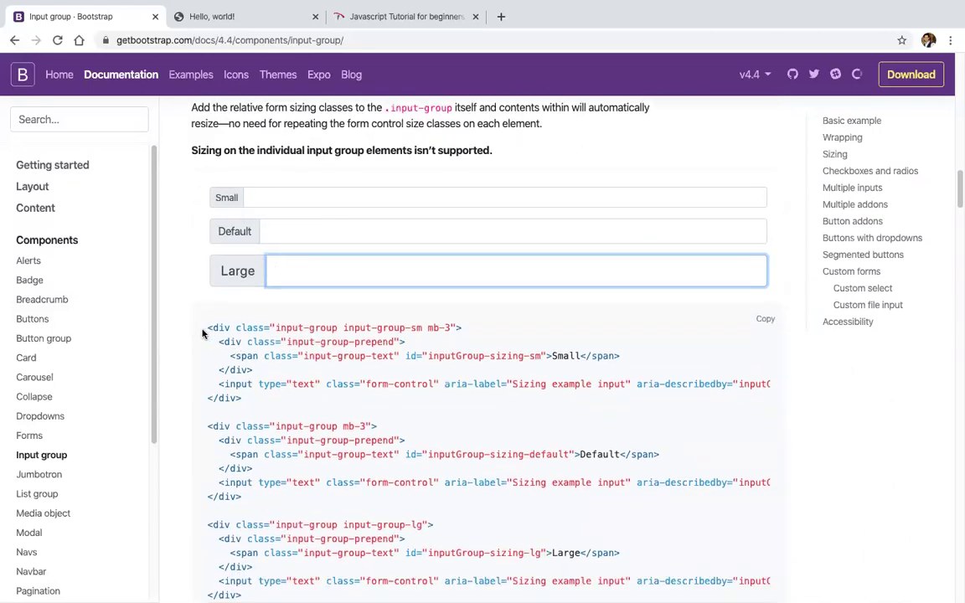
left_click_drag(205, 327, 249, 400)
left_click(260, 199)
left_click(275, 229)
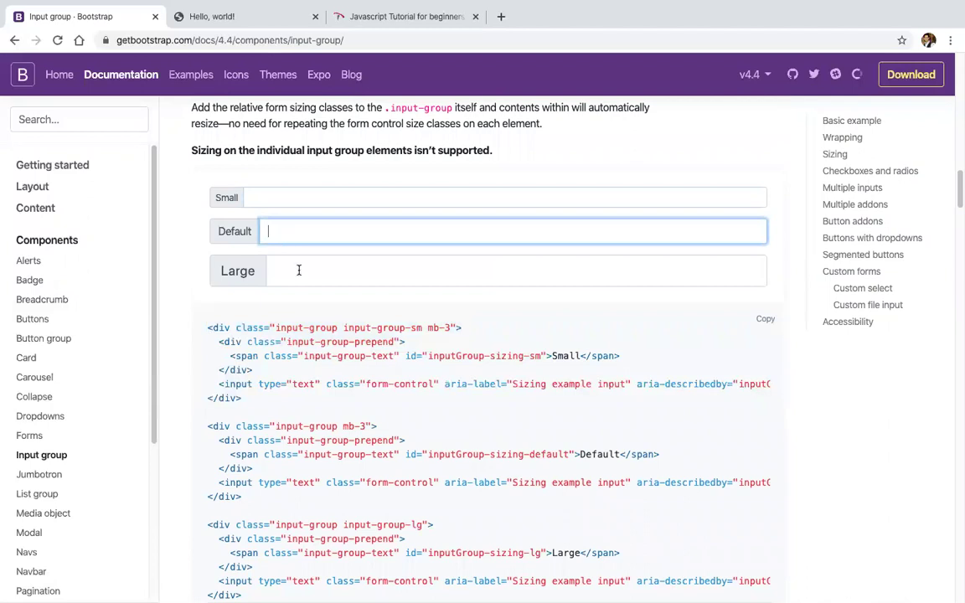
left_click(299, 270)
Look over Checkboxes and radios and focus both name fields of the Multiple inputs example in turn.
scroll(302, 274, "down", 8)
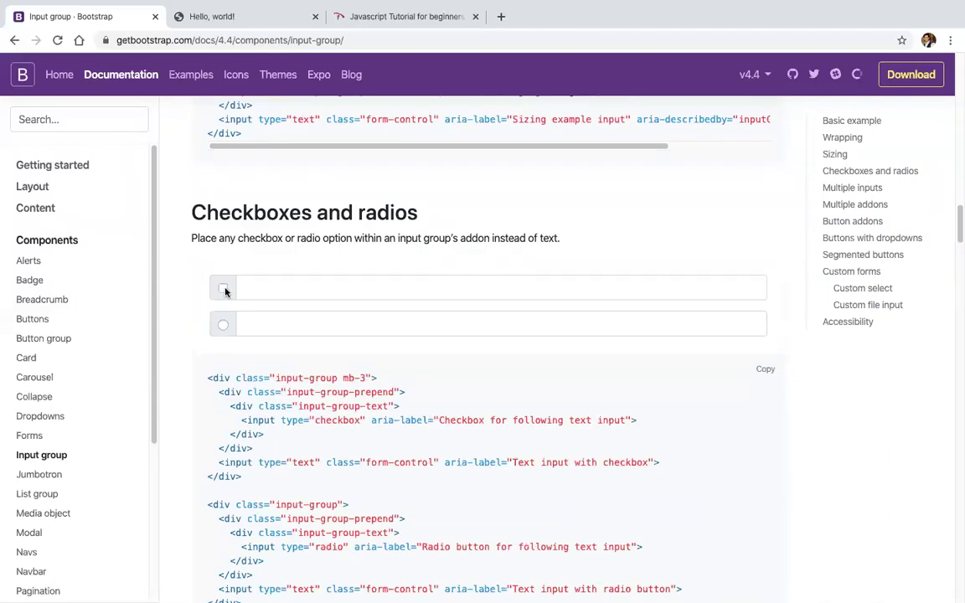
scroll(222, 328, "down", 5)
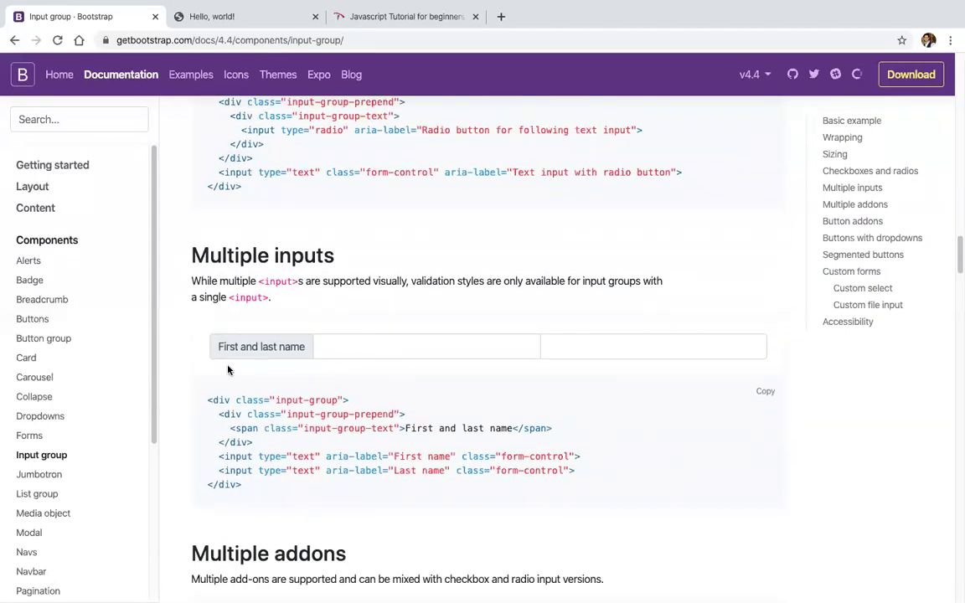
scroll(249, 352, "down", 1)
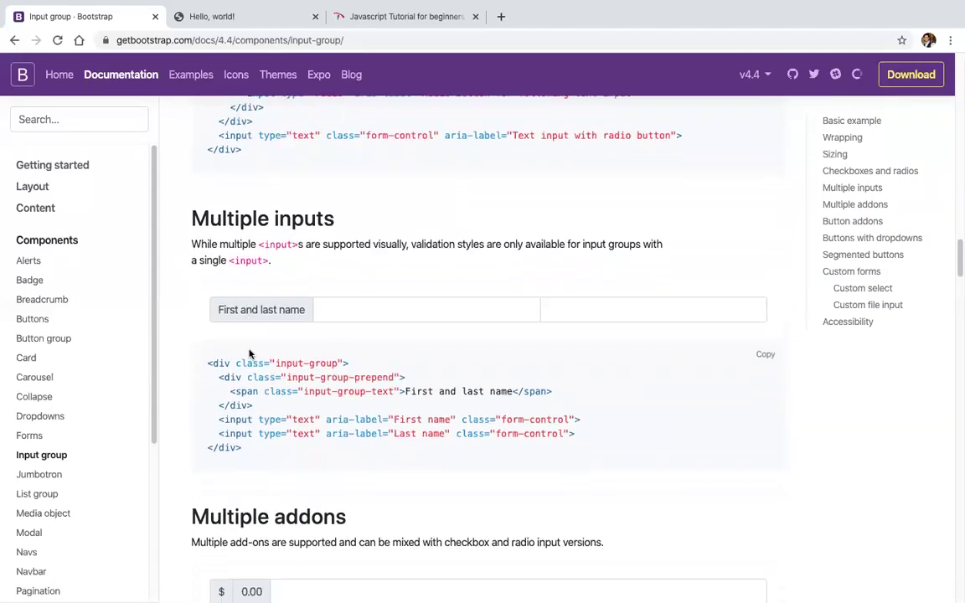
left_click(350, 313)
left_click(577, 309)
Go past Multiple addons and Button addons and open both dropdown menus of the Buttons with dropdowns example.
scroll(468, 362, "down", 6)
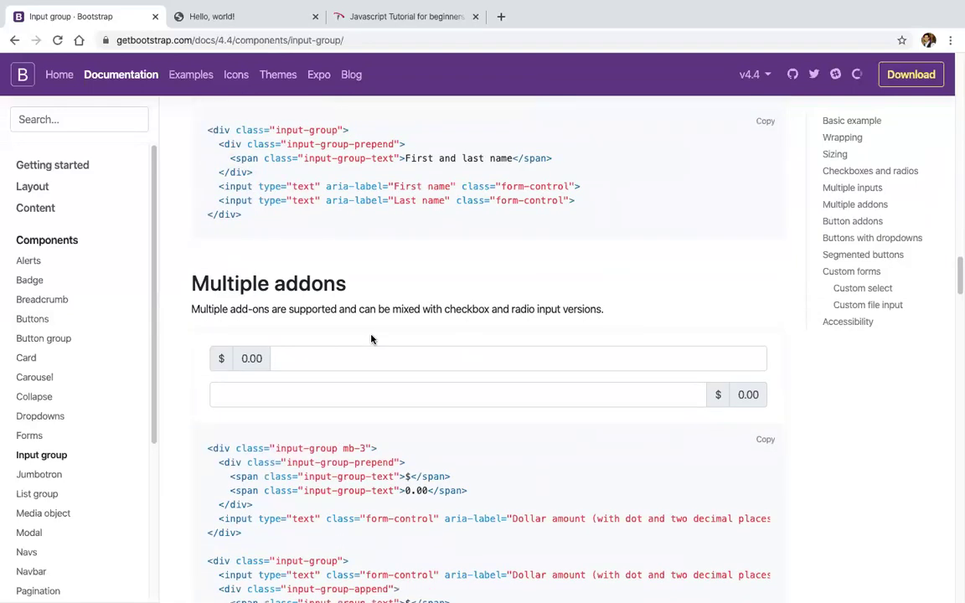
scroll(369, 362, "down", 6)
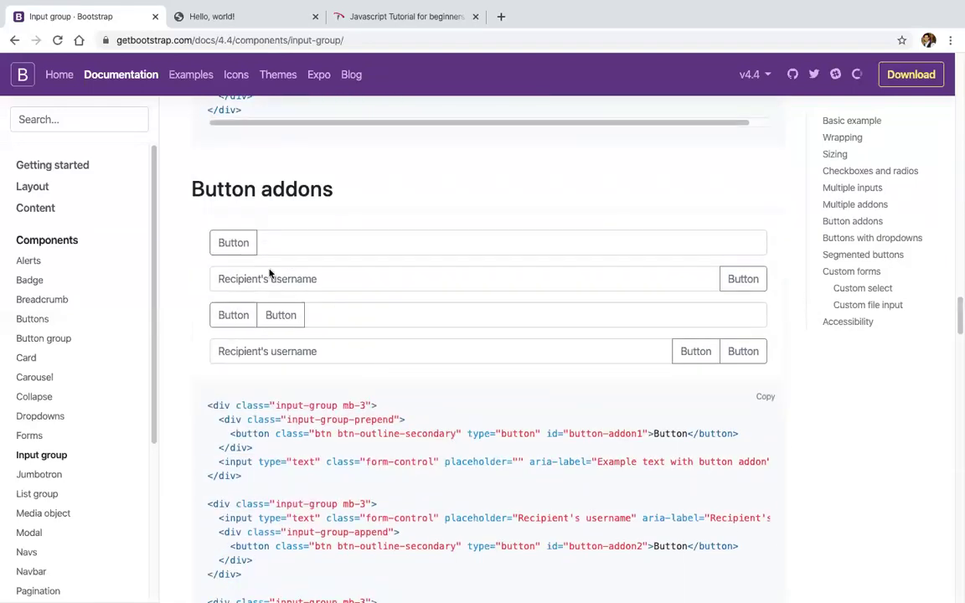
scroll(269, 274, "down", 8)
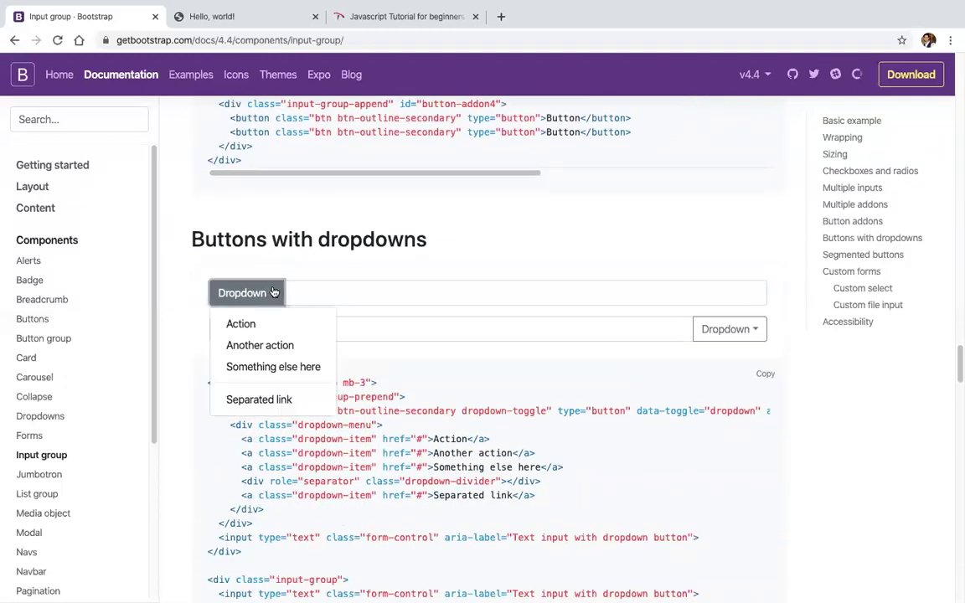
left_click(750, 326)
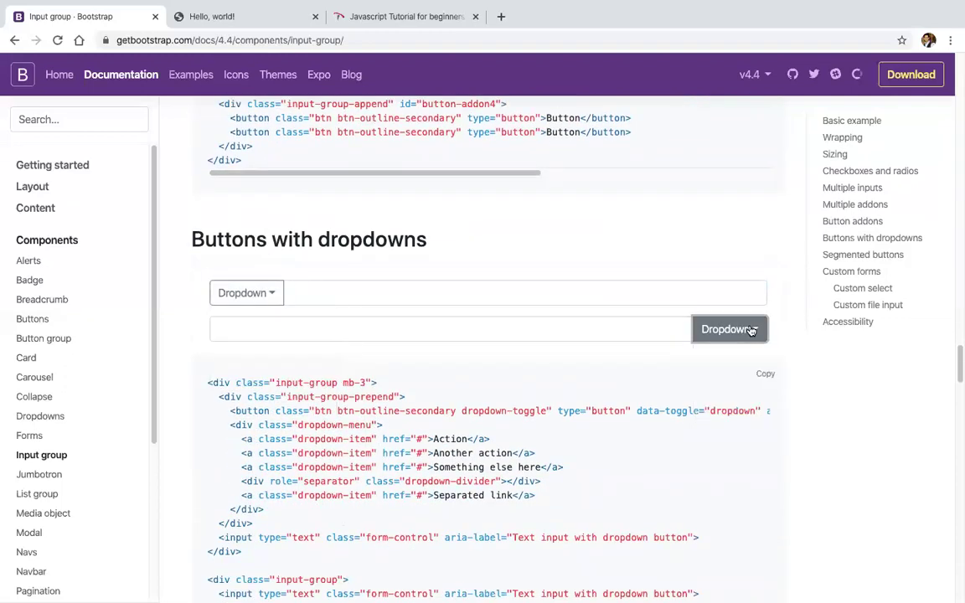
Look through the Segmented buttons, Custom select and Custom file input examples of the Input group page.
scroll(751, 329, "down", 8)
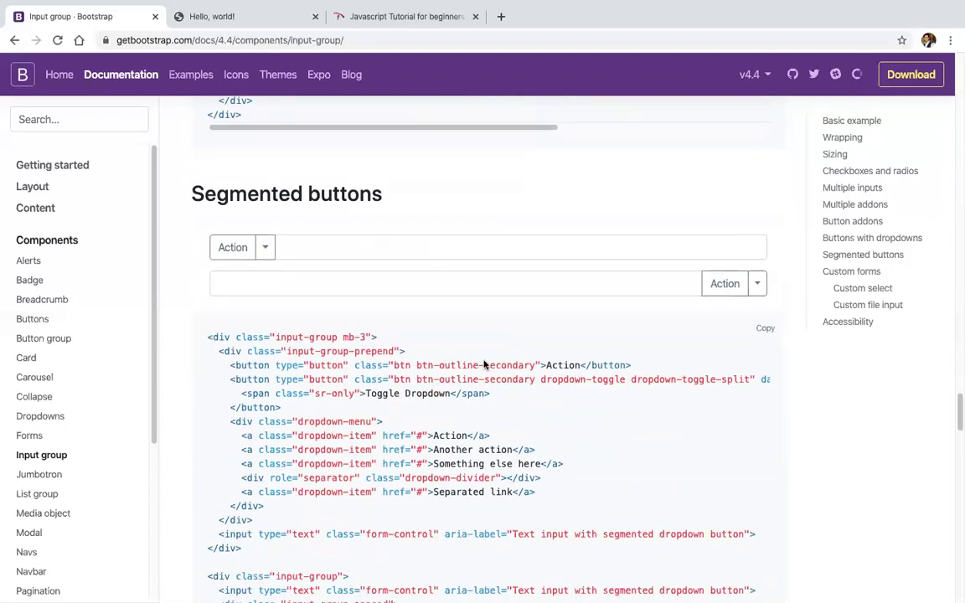
scroll(304, 260, "down", 9)
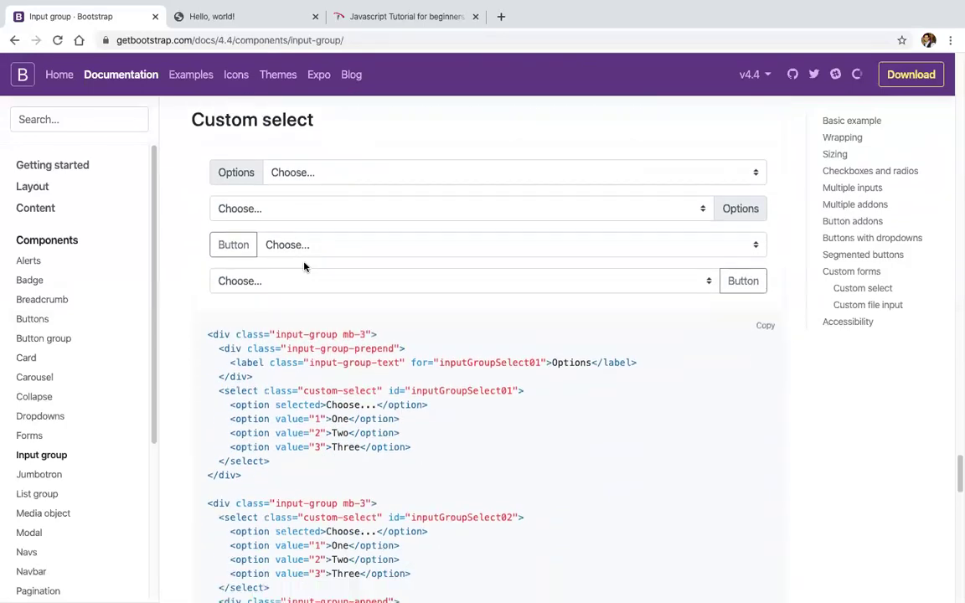
scroll(304, 266, "up", 1)
scroll(304, 266, "down", 8)
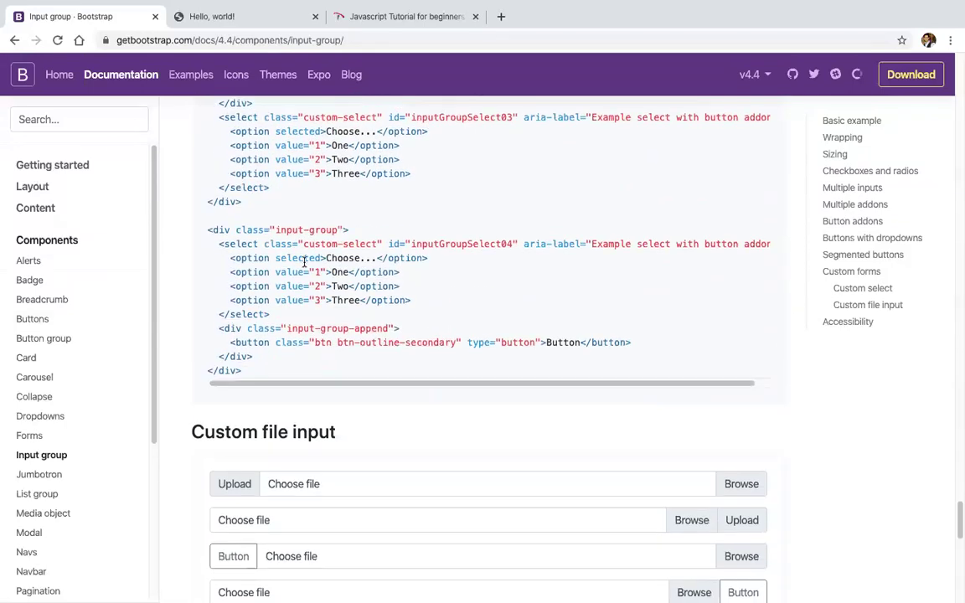
scroll(304, 261, "down", 6)
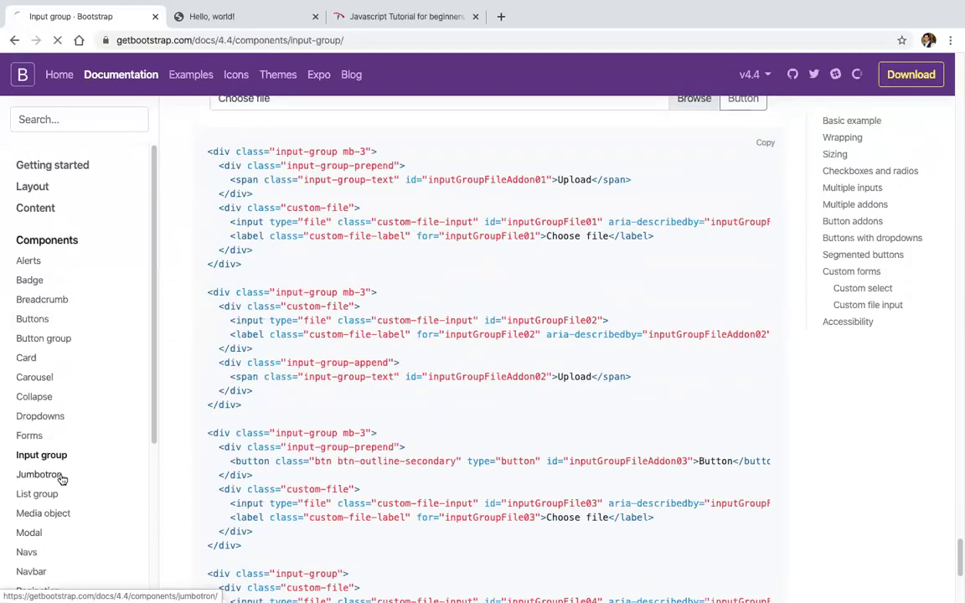
Examine the first example on the Jumbotron page, highlighting its "Hello, world!" heading and clearing the highlight again.
scroll(351, 319, "down", 1)
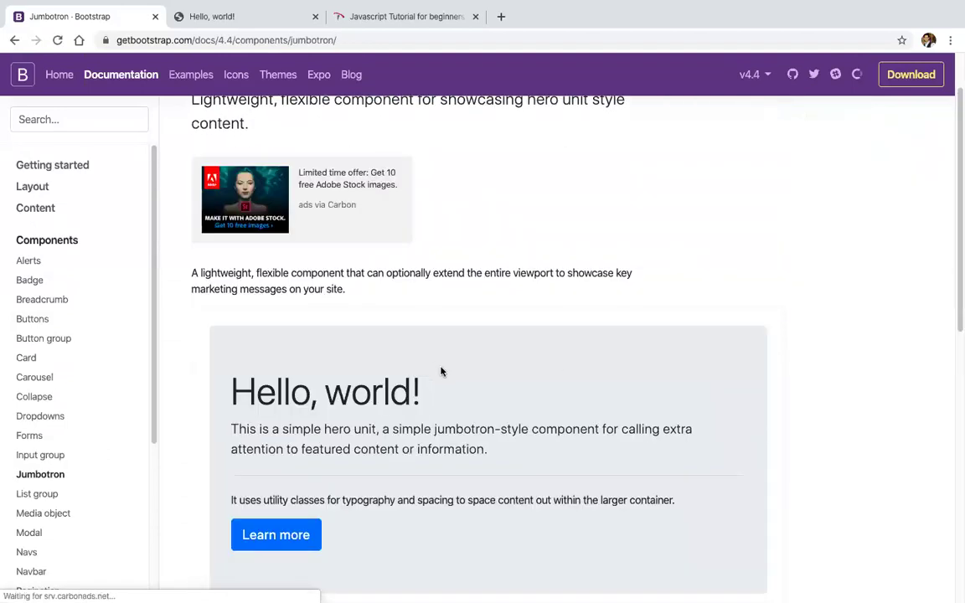
scroll(436, 367, "down", 2)
scroll(436, 366, "down", 1)
left_click_drag(232, 144, 445, 148)
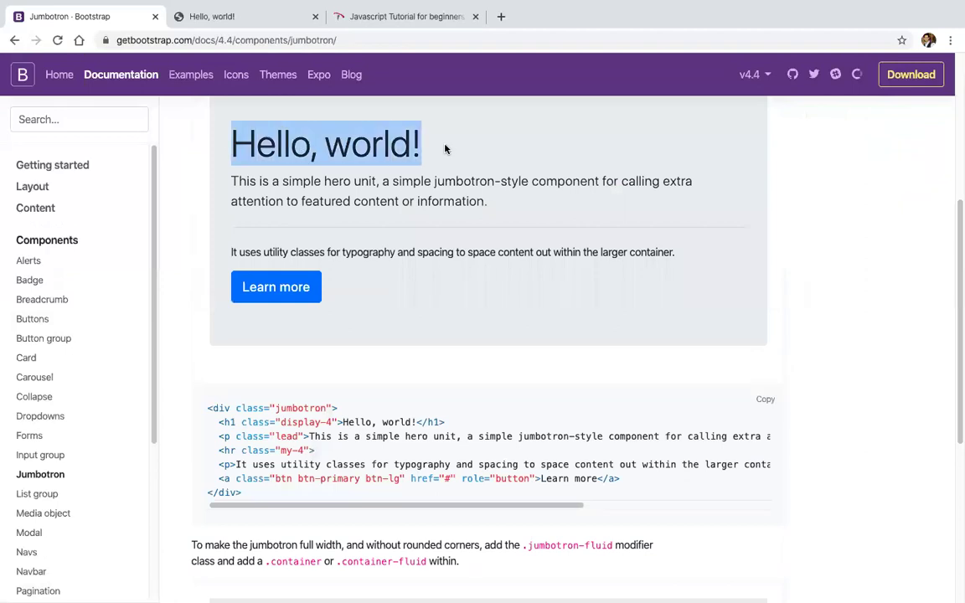
scroll(446, 149, "up", 1)
left_click(265, 166)
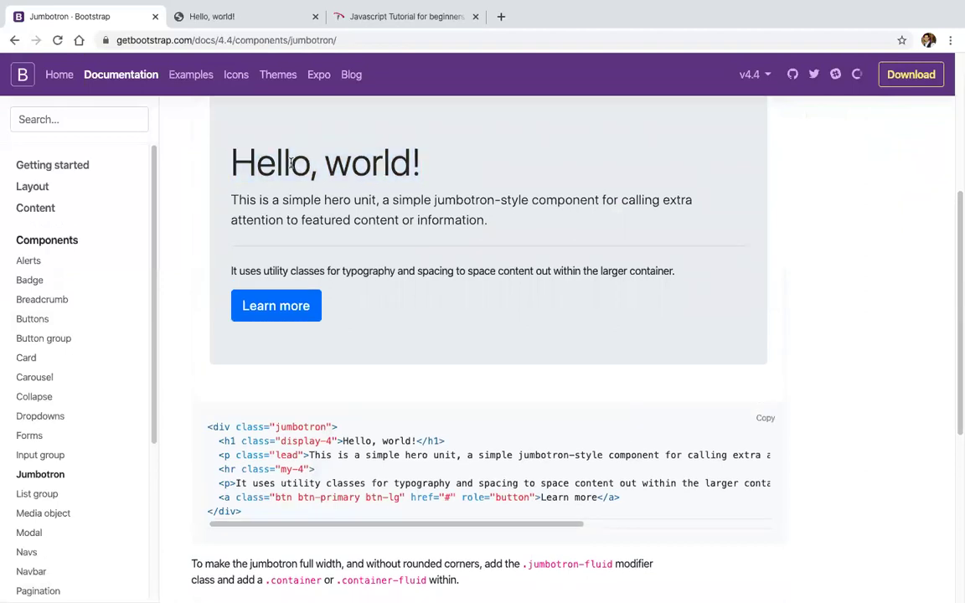
Highlight the lead text of the first jumbotron example and the heading of the Fluid jumbotron example.
left_click_drag(339, 198, 513, 216)
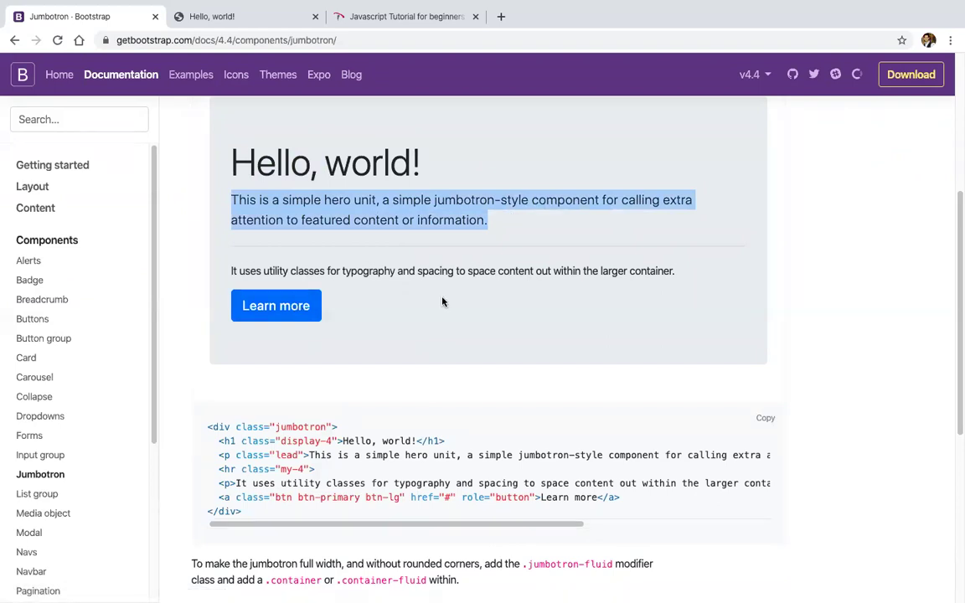
scroll(443, 303, "down", 5)
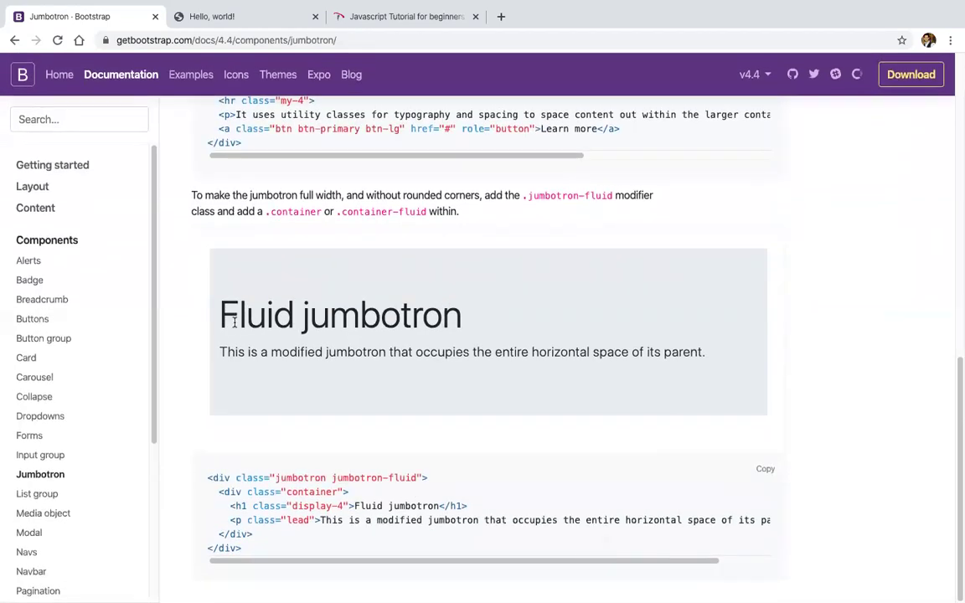
left_click_drag(235, 321, 438, 321)
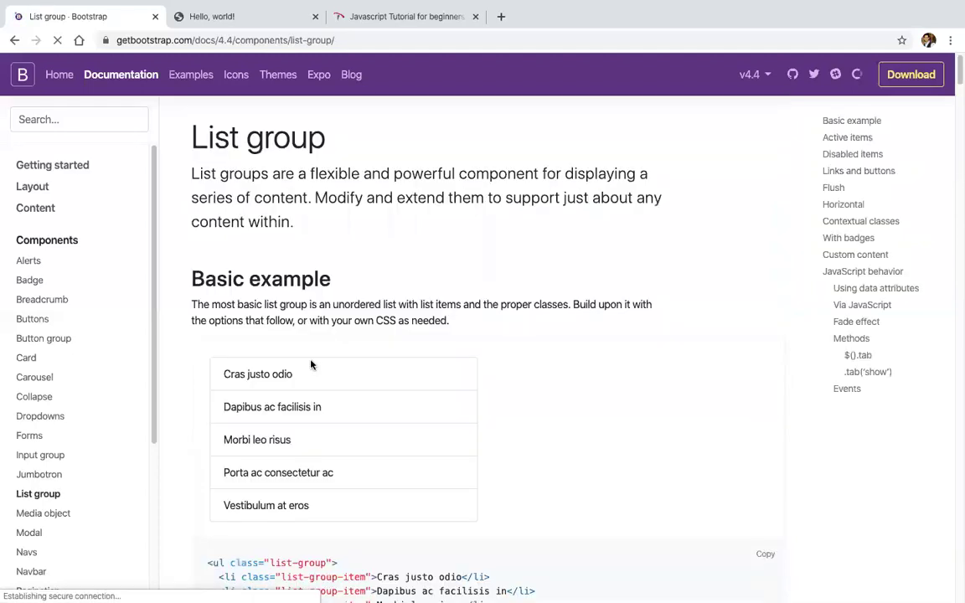
Copy the Basic example code from the List group page and paste it between the card and the breadcrumb nav in index.html.
scroll(311, 364, "down", 2)
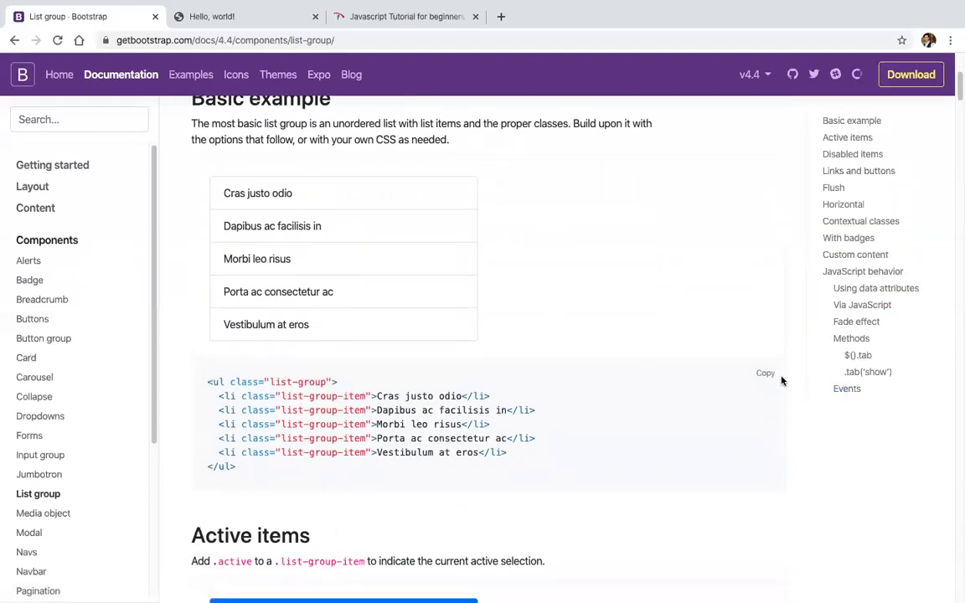
left_click(770, 375)
key("ctrl+Right")
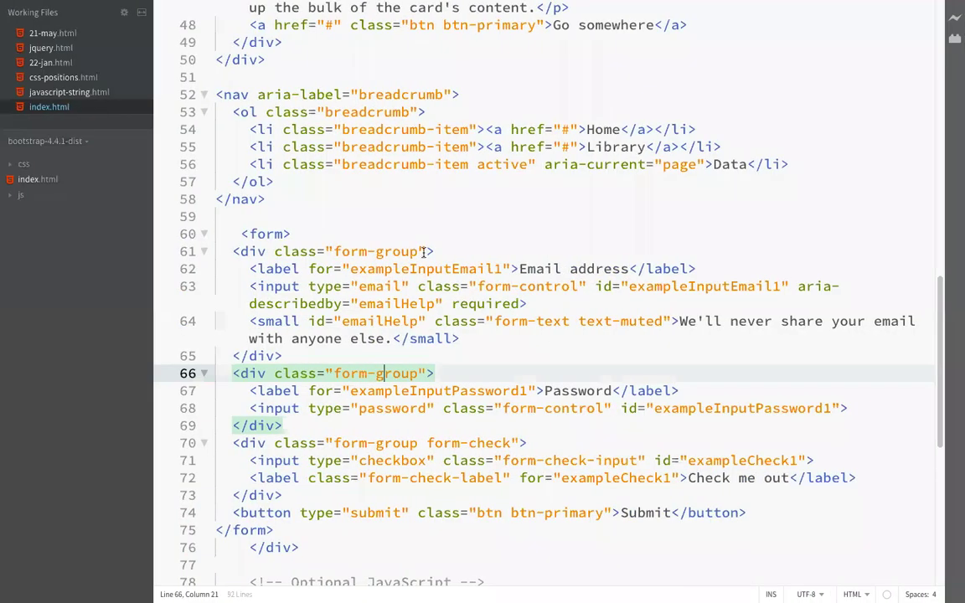
left_click(287, 82)
key("ctrl+v")
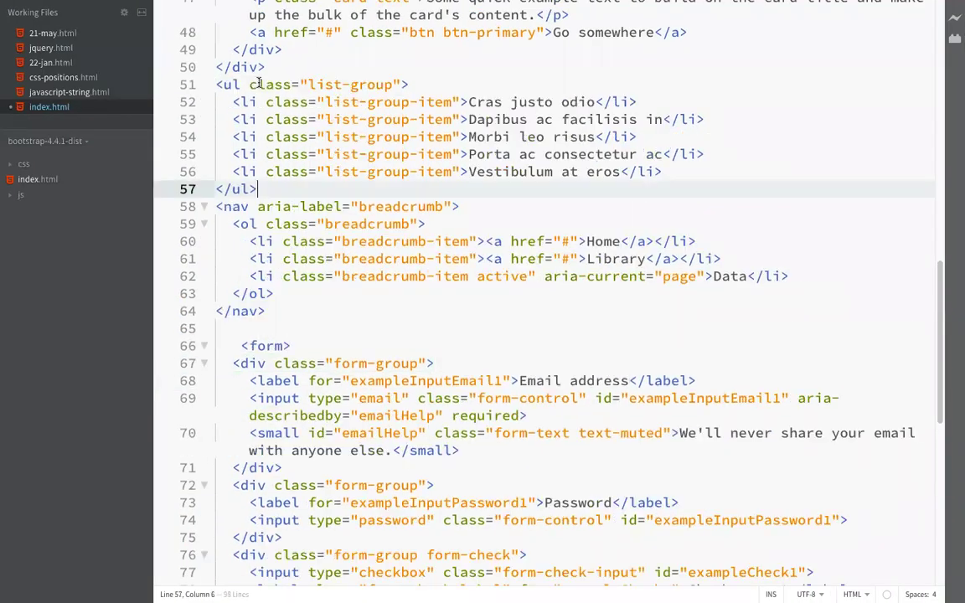
Reload the "Hello, world!" page in the browser and highlight the items of the added list group.
key("ctrl+Left")
left_click(215, 16)
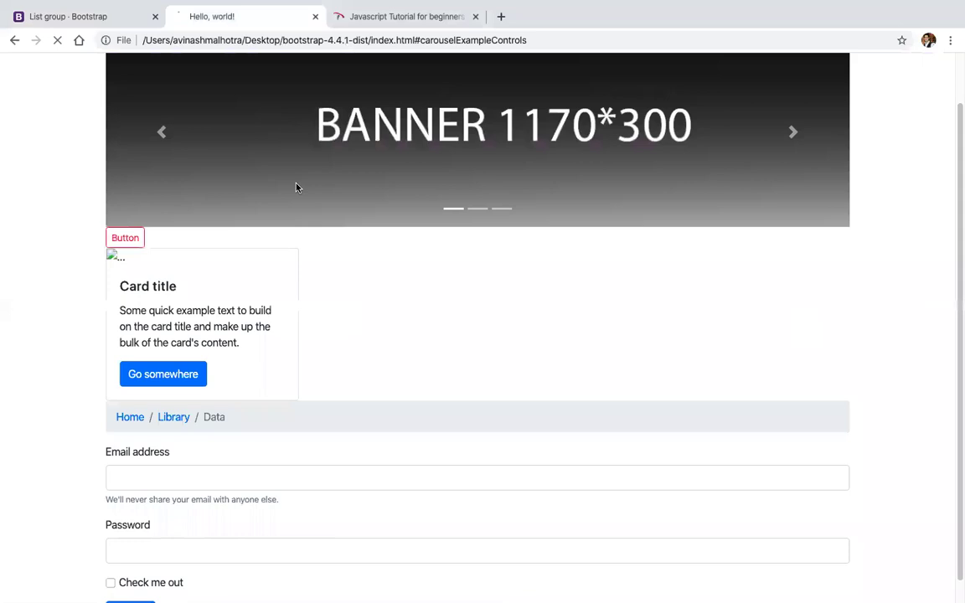
key("super+r")
scroll(162, 373, "down", 2)
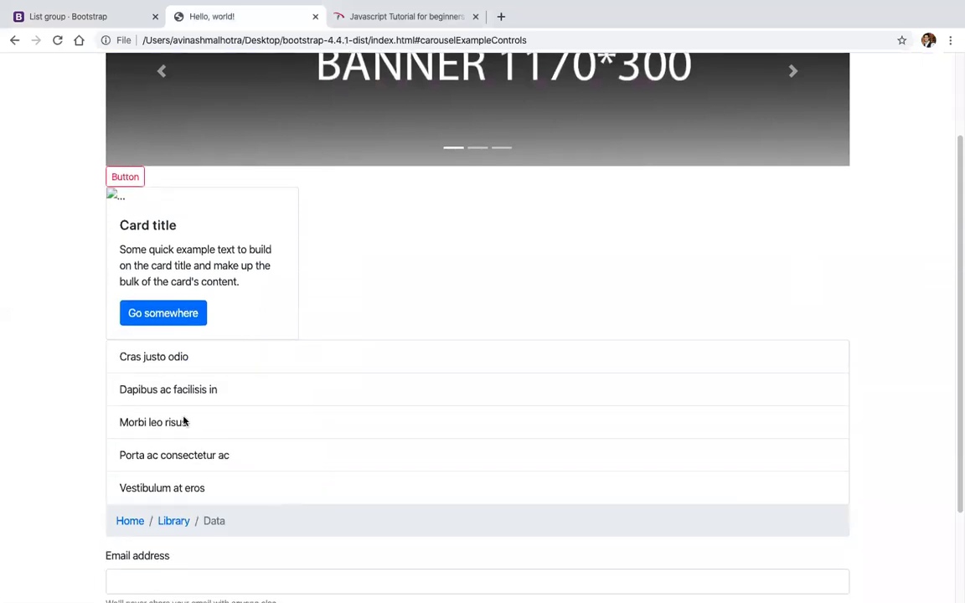
left_click_drag(184, 422, 207, 495)
key("ctrl+Right")
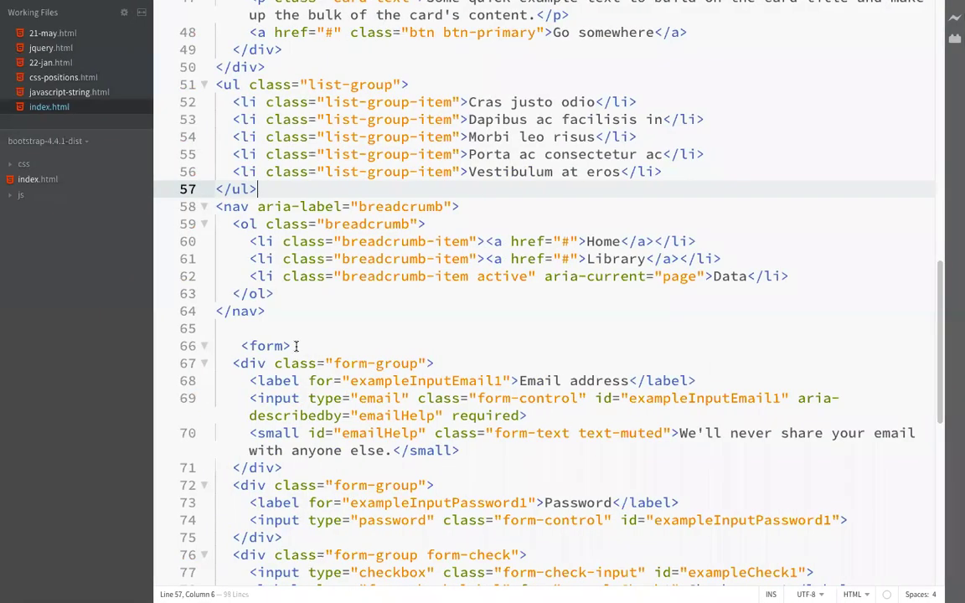
key("ctrl+Left")
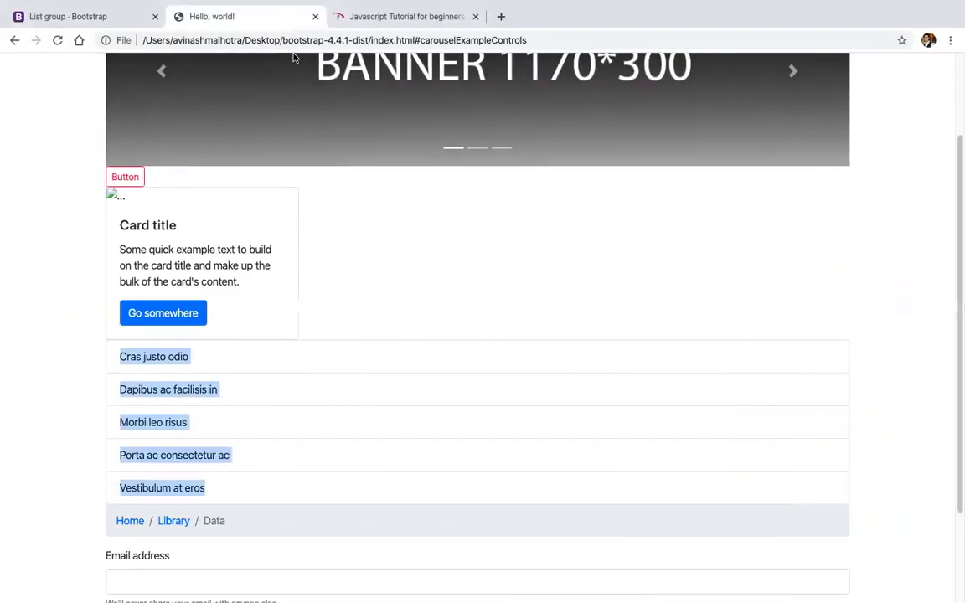
Return to the List group documentation and look through the Basic example, Active items, Disabled items, and Links and buttons sections.
left_click(106, 17)
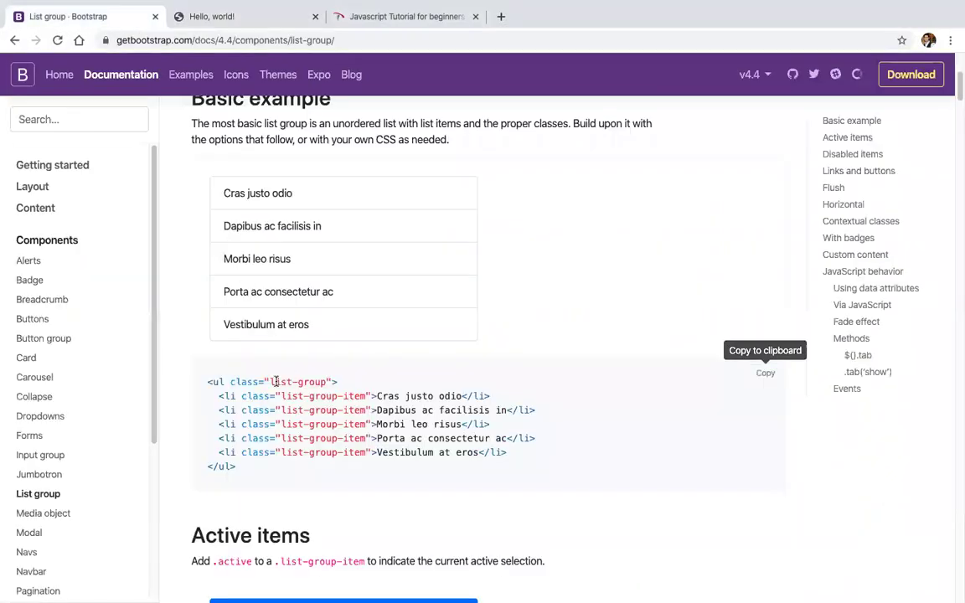
scroll(392, 397, "down", 5)
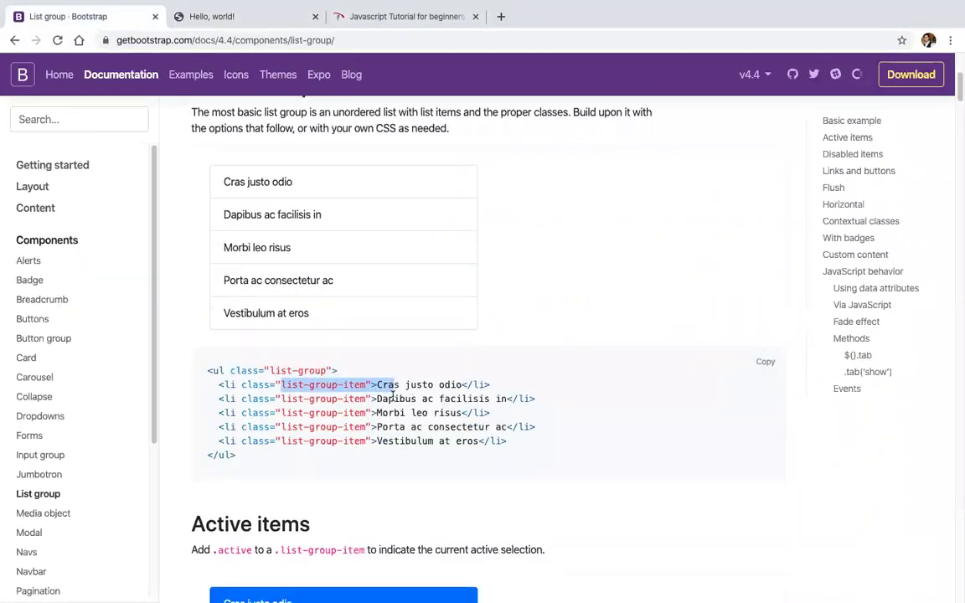
scroll(319, 397, "down", 3)
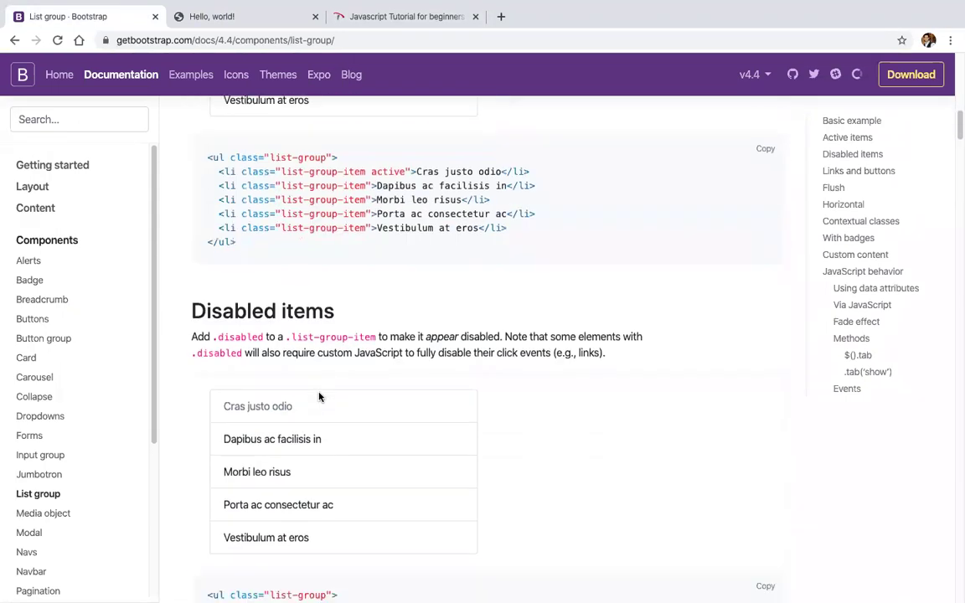
scroll(317, 404, "down", 5)
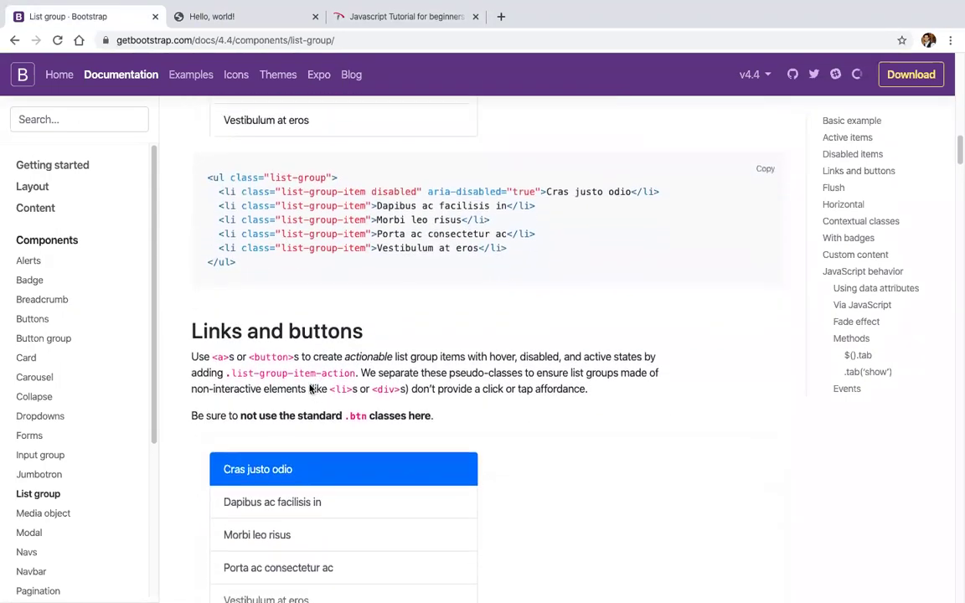
scroll(325, 479, "down", 5)
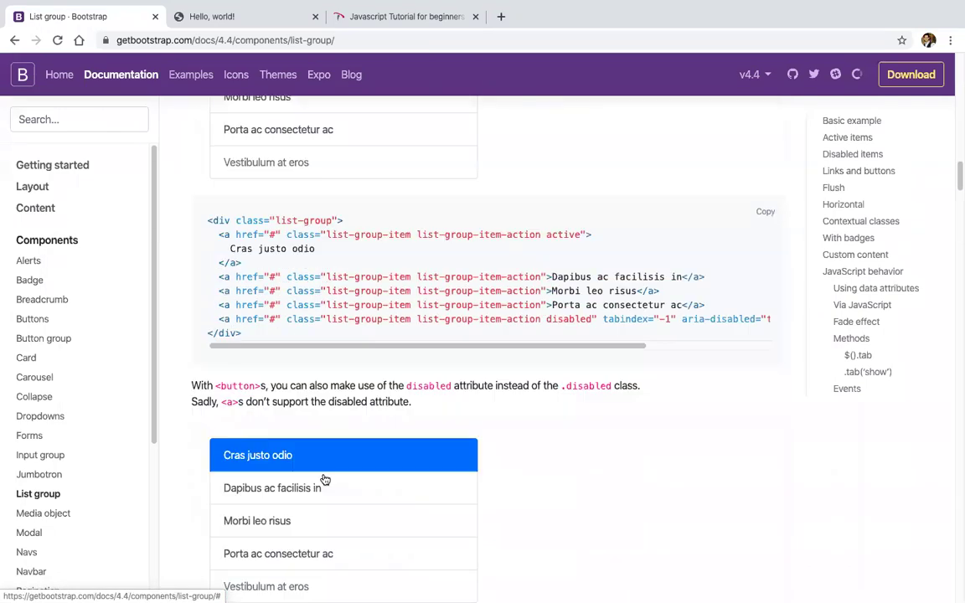
Look at the Flush and Horizontal list group examples.
scroll(311, 405, "down", 7)
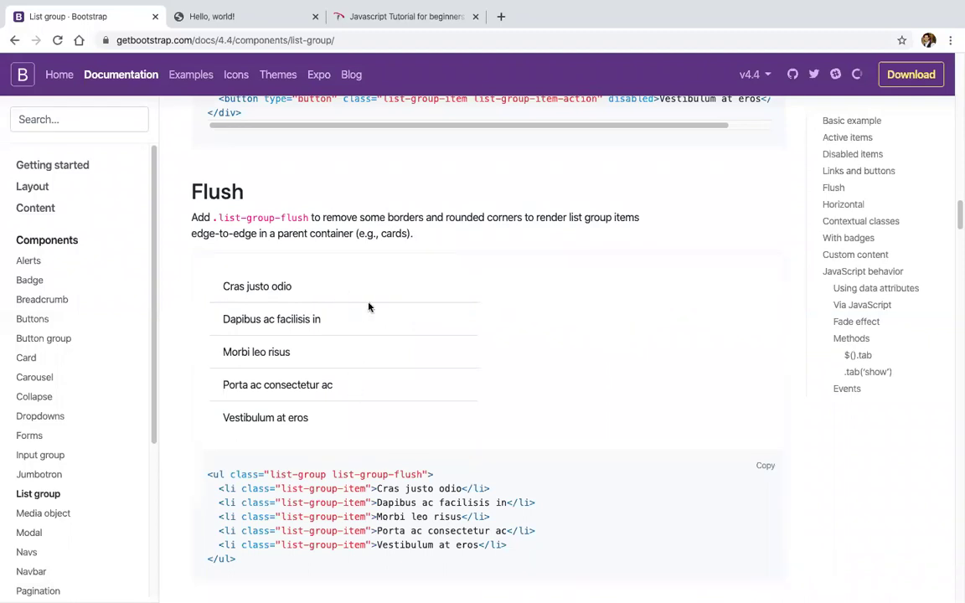
scroll(368, 307, "up", 3)
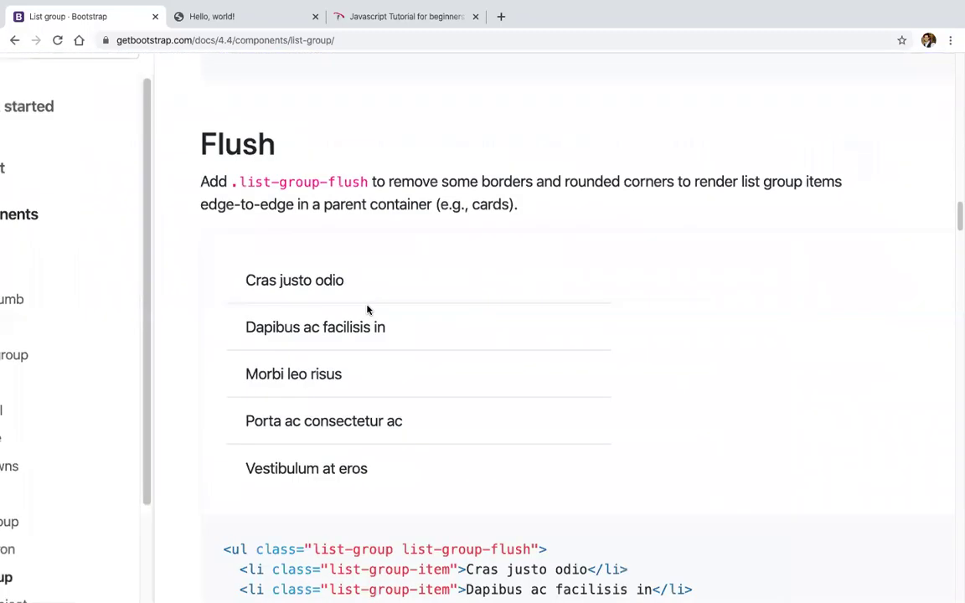
scroll(366, 310, "down", 10)
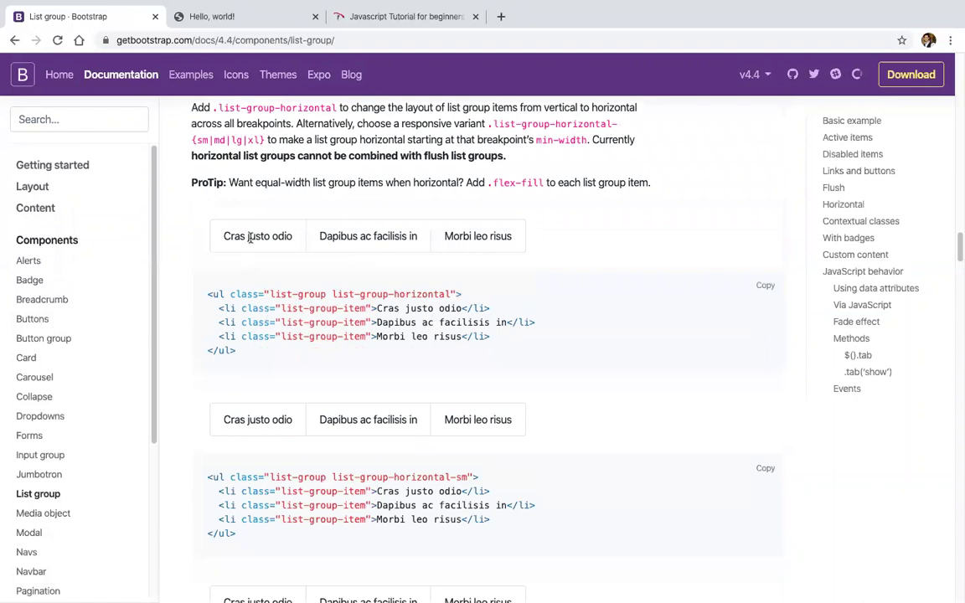
Examine the Contextual classes example, highlighting the list-group-item-primary class and comparing the code with the coloured items.
scroll(450, 235, "down", 10)
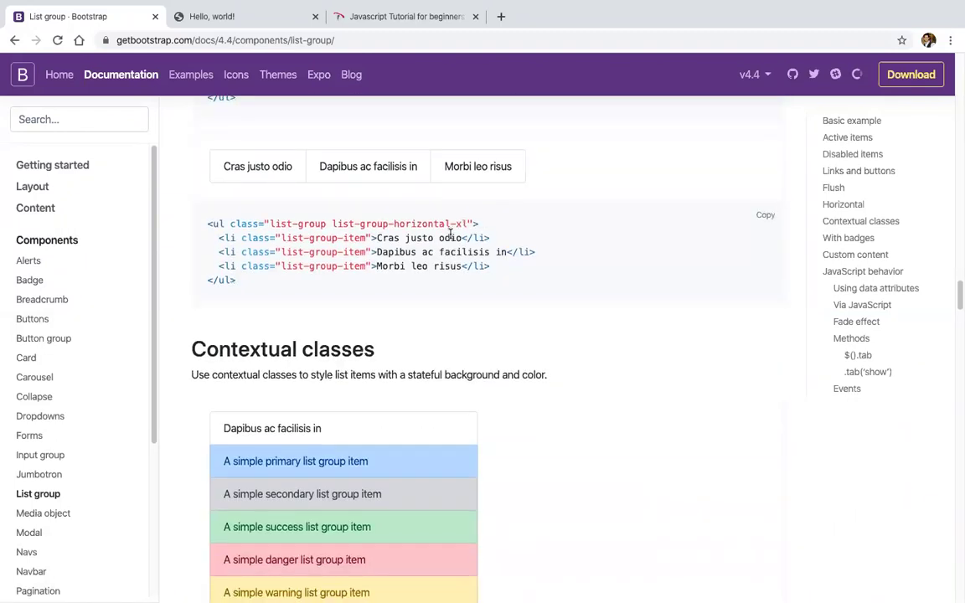
scroll(326, 393, "down", 6)
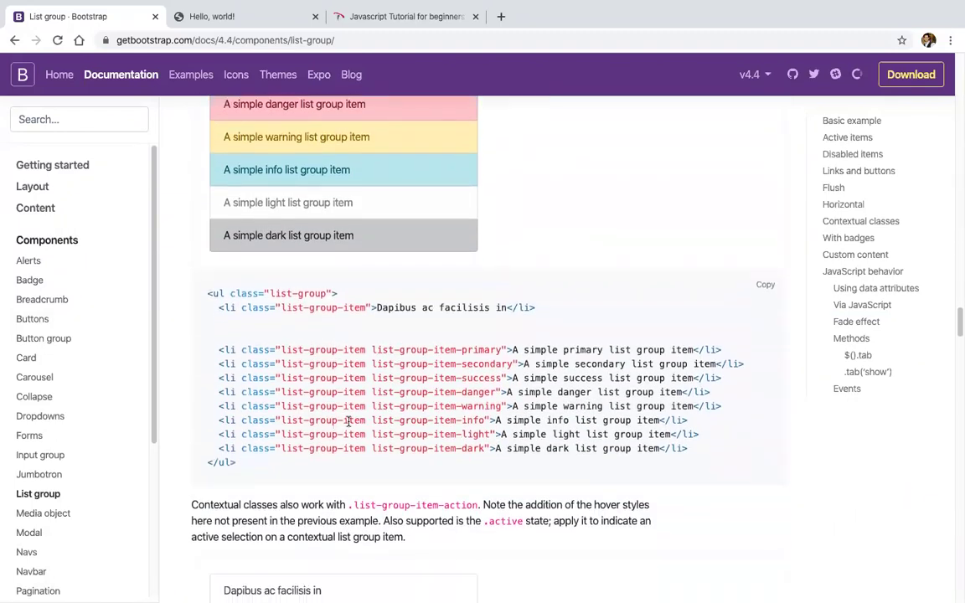
scroll(390, 378, "up", 3)
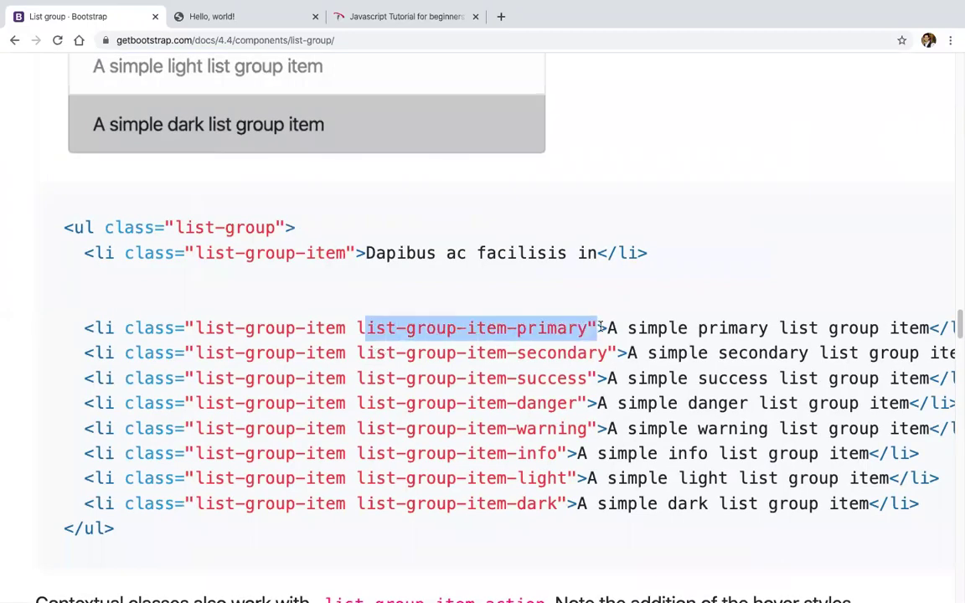
scroll(598, 328, "down", 3)
scroll(459, 241, "up", 3)
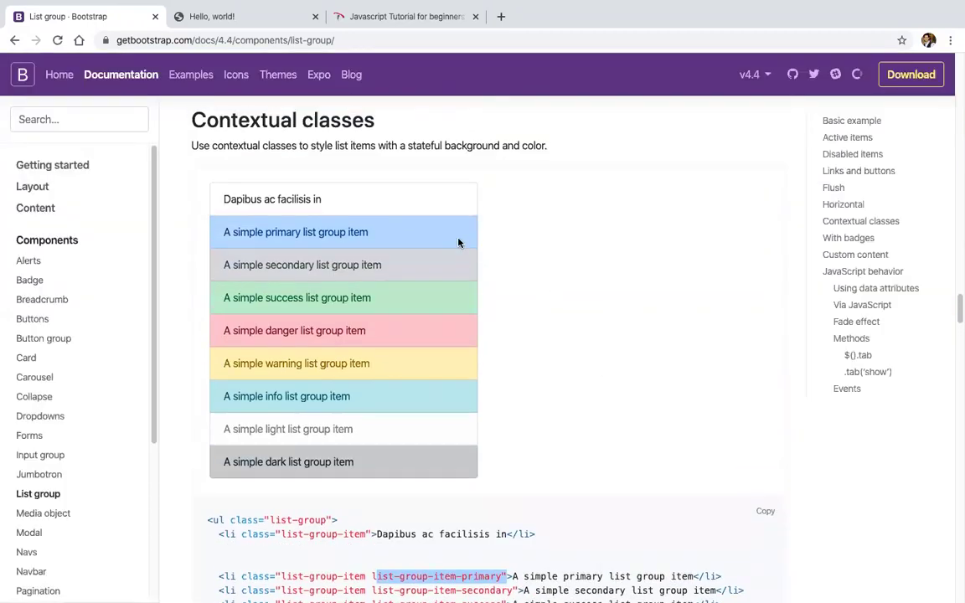
Look over the With badges and Custom content examples of the List group page.
scroll(459, 242, "down", 5)
scroll(459, 243, "down", 10)
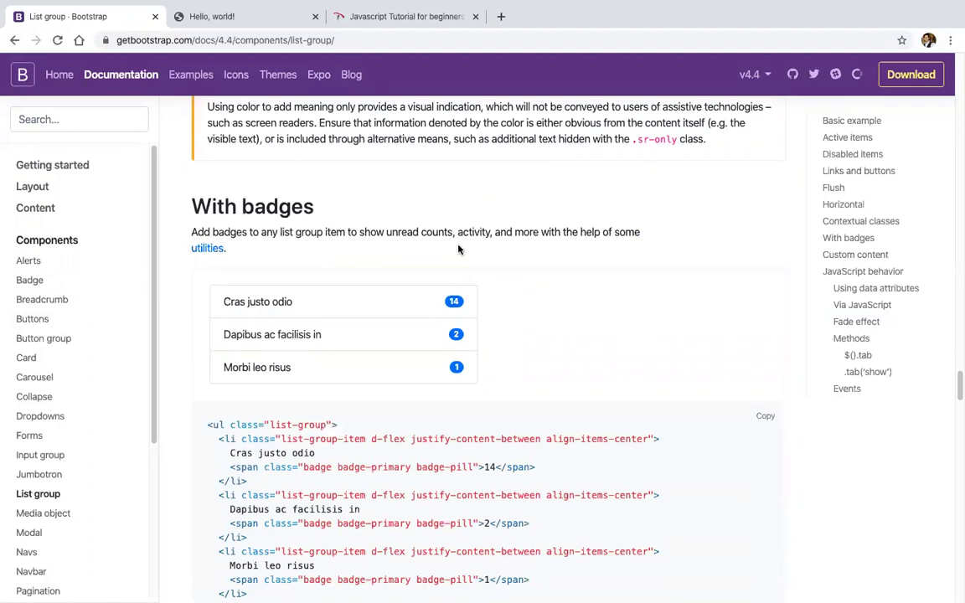
scroll(453, 354, "down", 5)
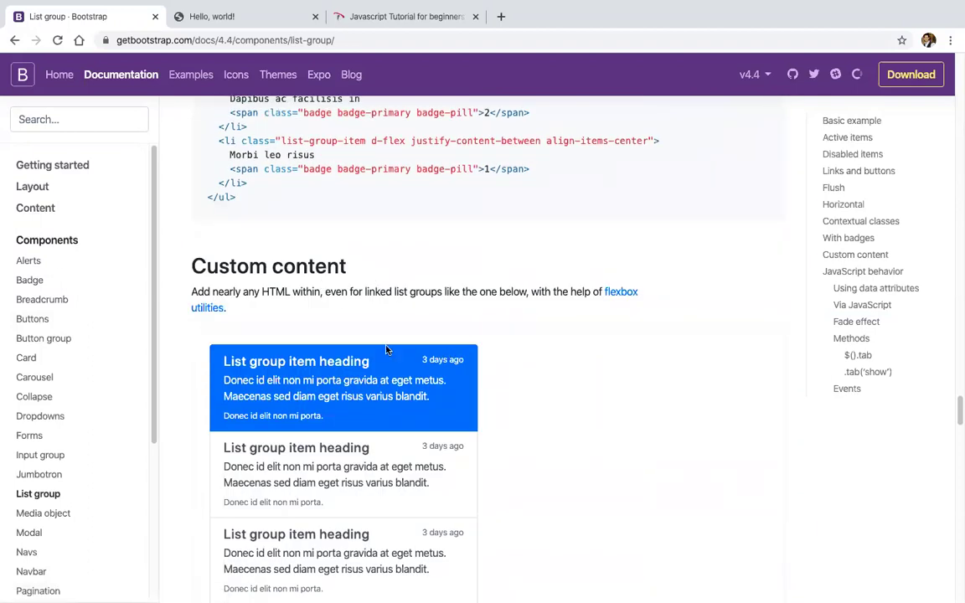
Try the JavaScript behavior example by showing its Profile, Messages and Settings panes in turn.
scroll(386, 349, "down", 9)
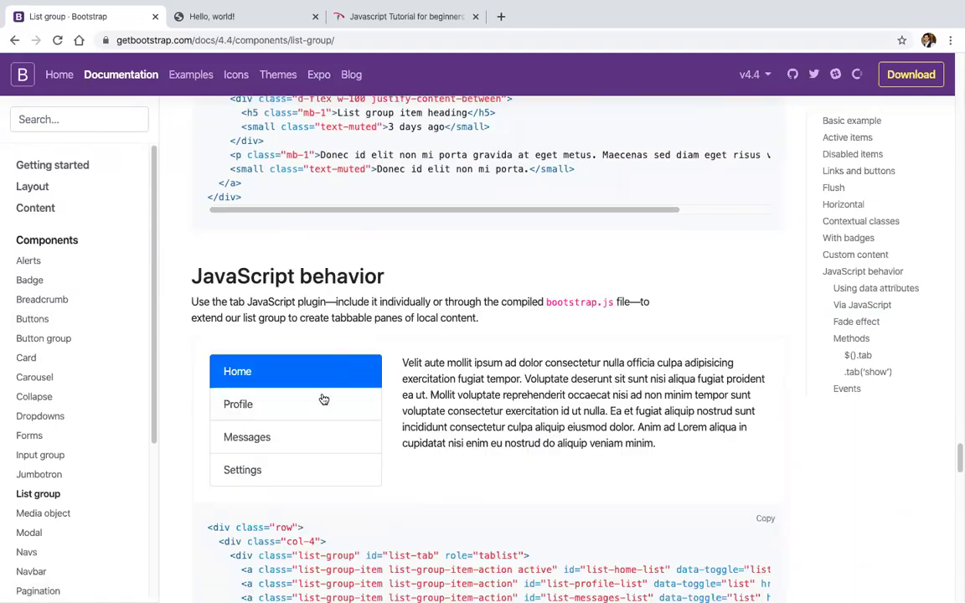
left_click(322, 402)
left_click(313, 442)
left_click(309, 472)
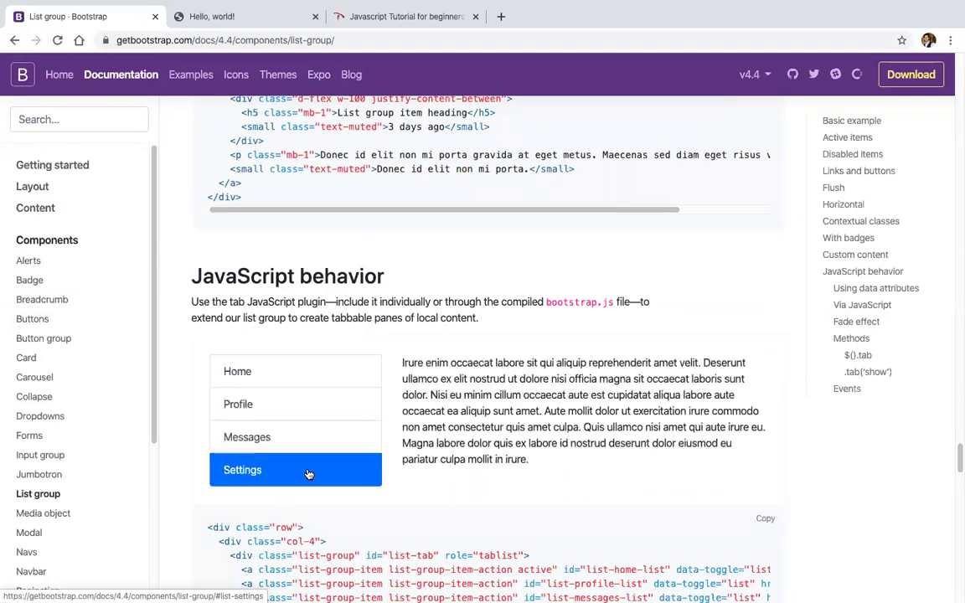
Look through the Via JavaScript, Methods and Events sections of the List group page.
scroll(308, 474, "down", 10)
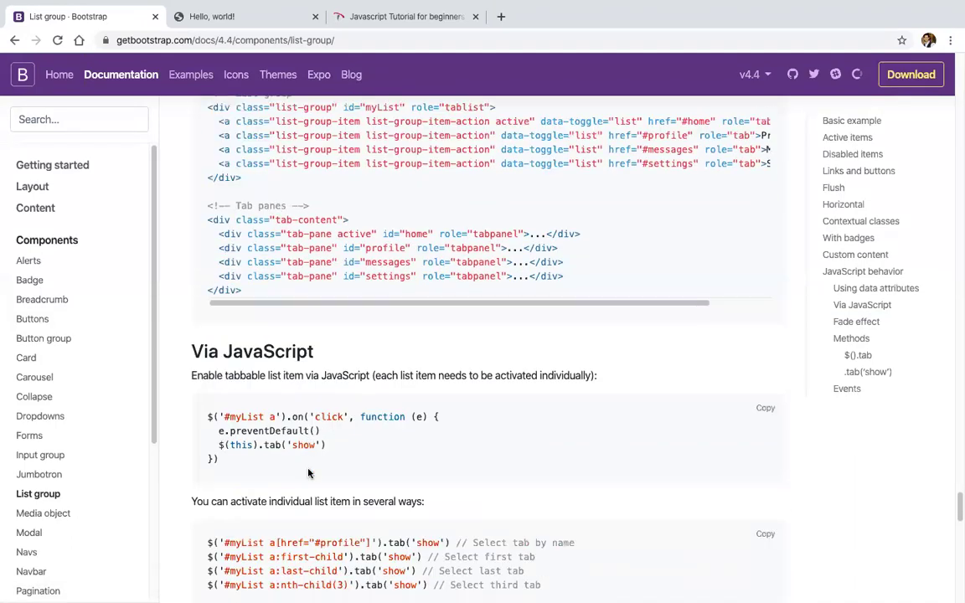
scroll(308, 470, "down", 7)
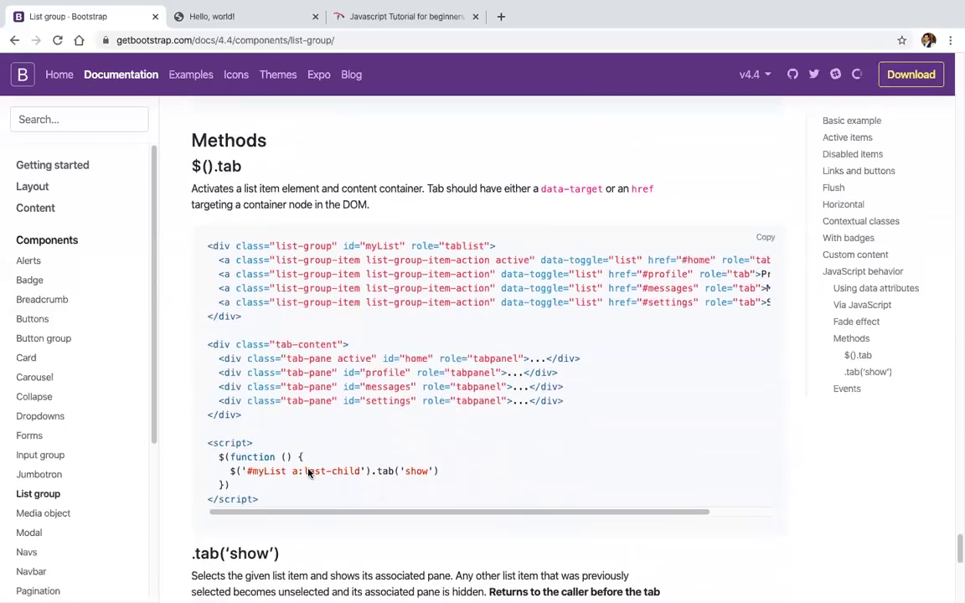
scroll(243, 172, "down", 9)
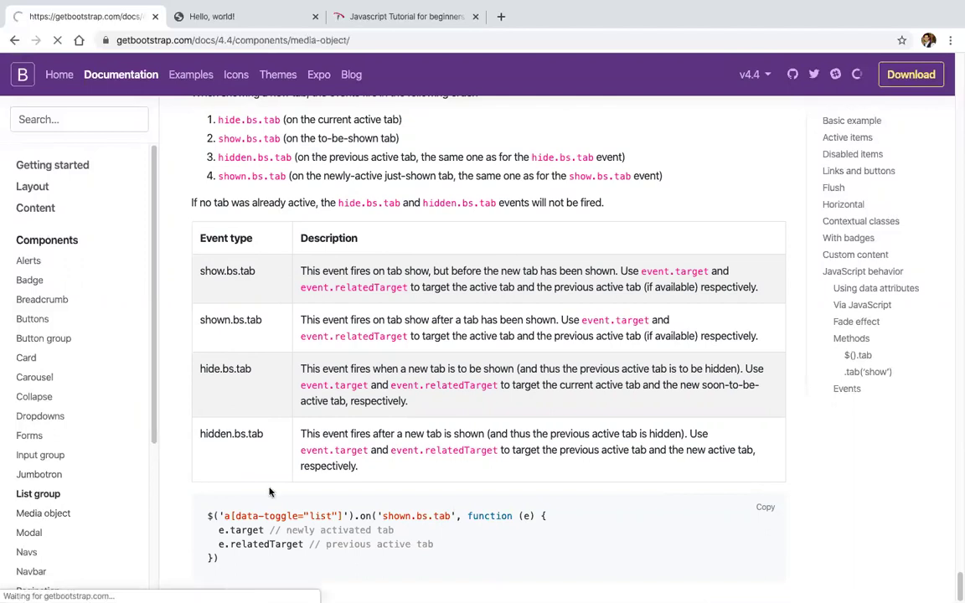
Examine the first example on the Media object page, highlighting part of its content and clearing the highlight.
scroll(357, 421, "down", 4)
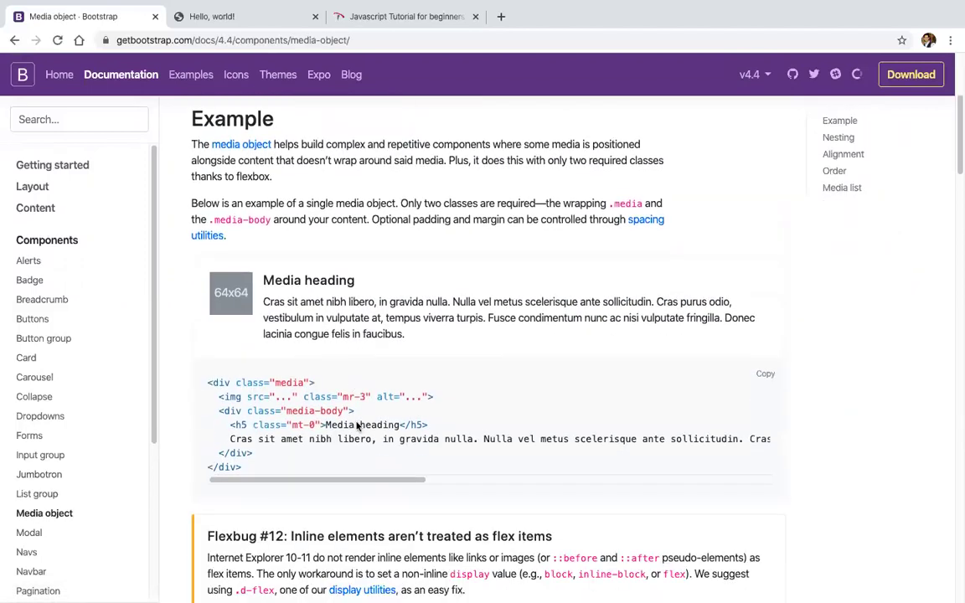
left_click_drag(275, 241, 586, 263)
left_click(357, 278)
Look through the Nesting, Alignment, Order and Media list examples of the Media object page.
scroll(358, 278, "down", 6)
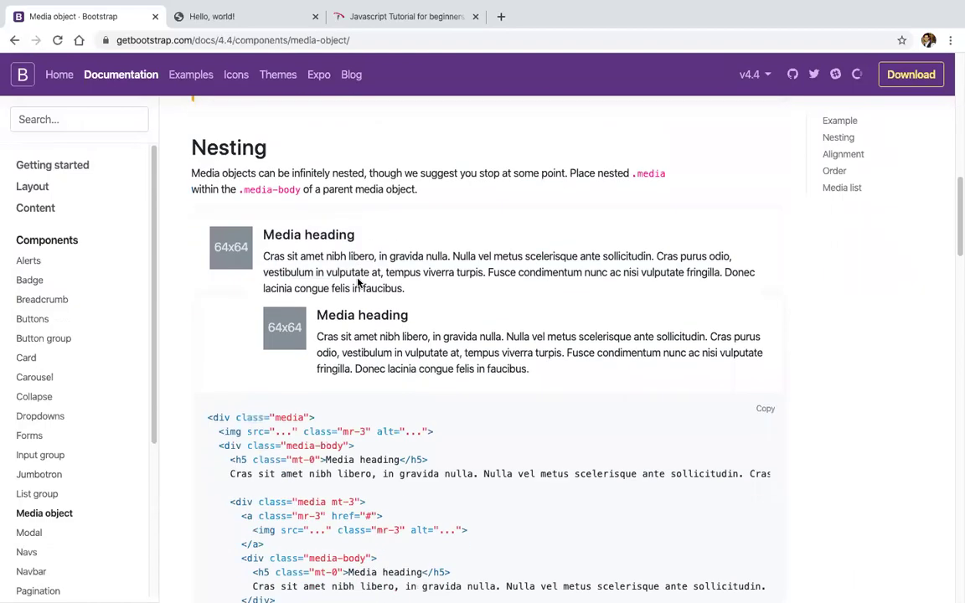
left_click_drag(299, 202, 352, 233)
scroll(351, 233, "down", 10)
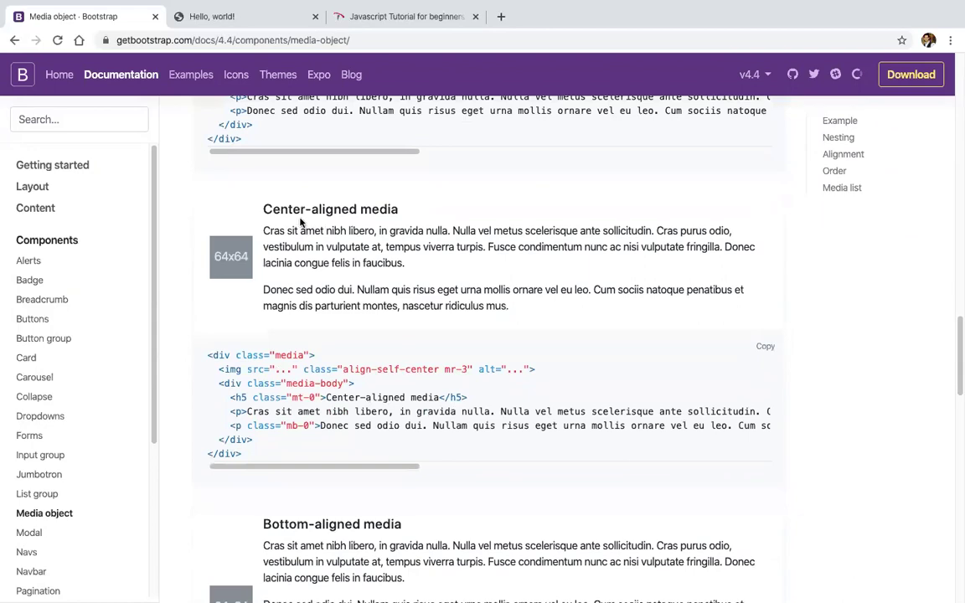
scroll(305, 226, "down", 8)
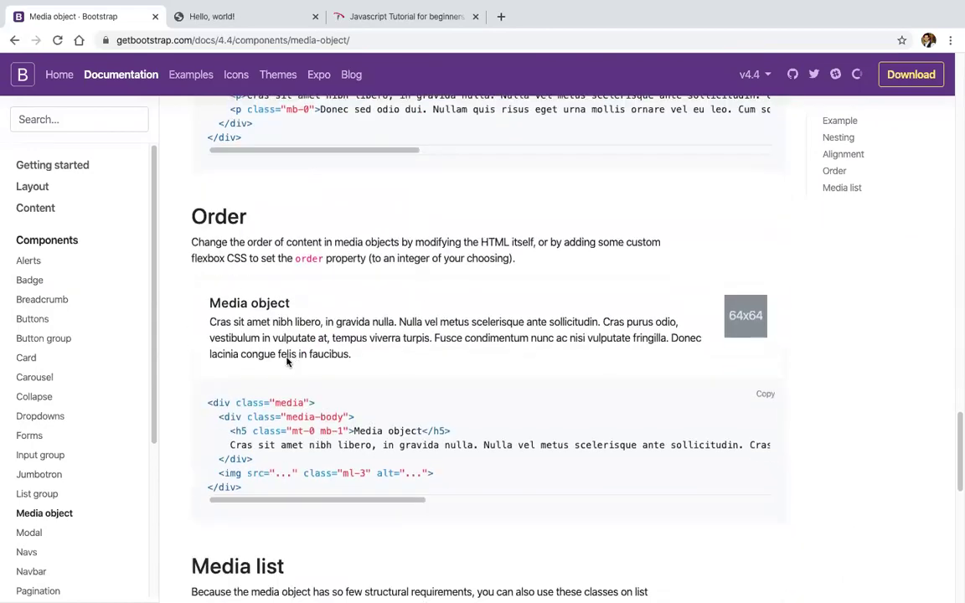
scroll(328, 280, "down", 10)
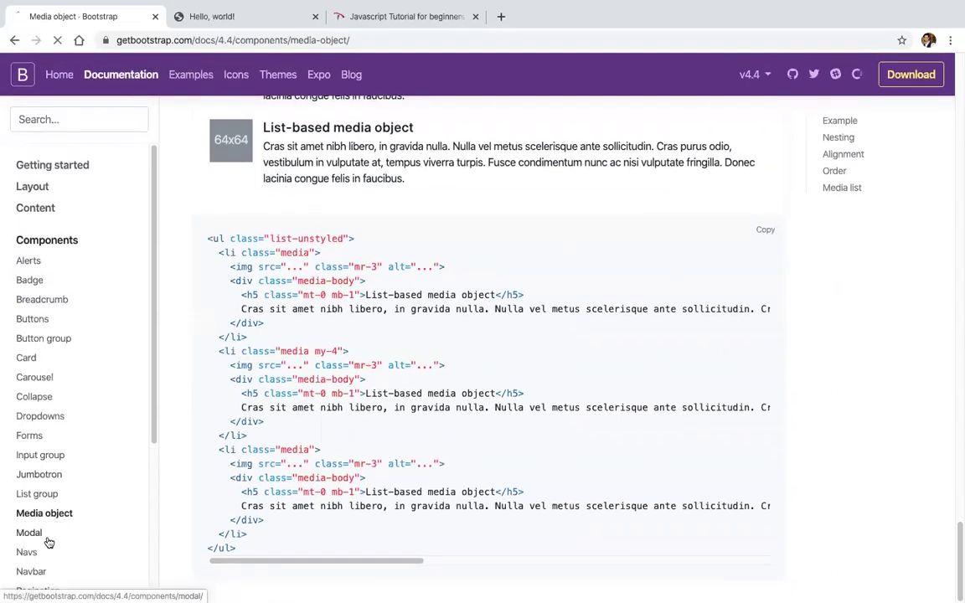
Look through the Modal page to the Live demo section, launching its demo modal and closing it.
scroll(339, 383, "down", 5)
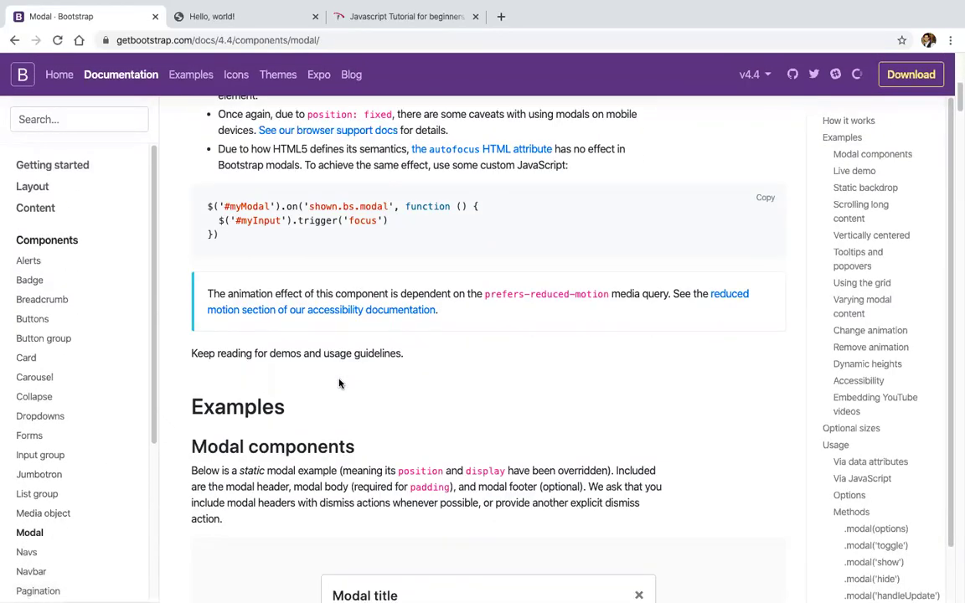
scroll(339, 384, "down", 5)
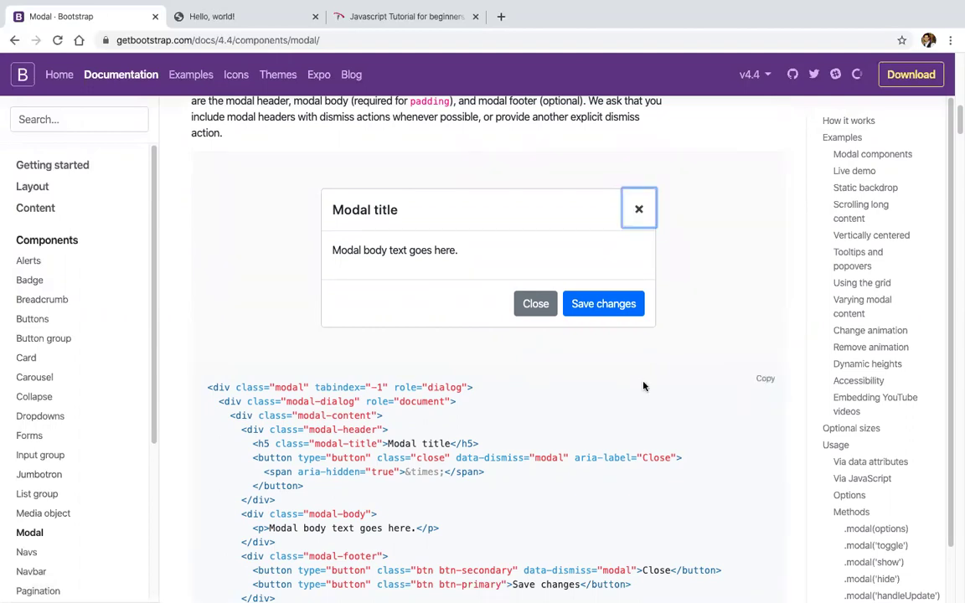
scroll(643, 386, "down", 5)
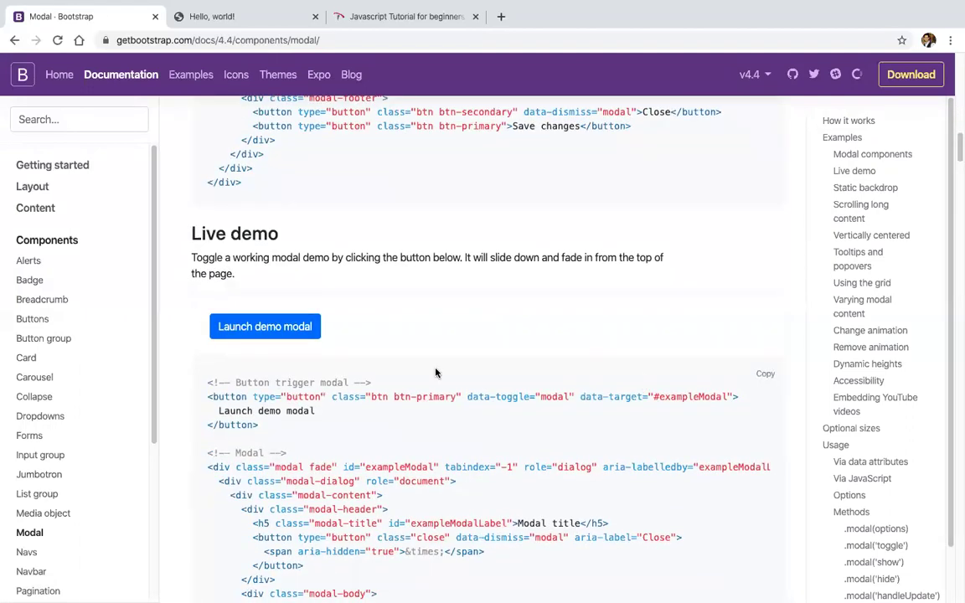
left_click(288, 327)
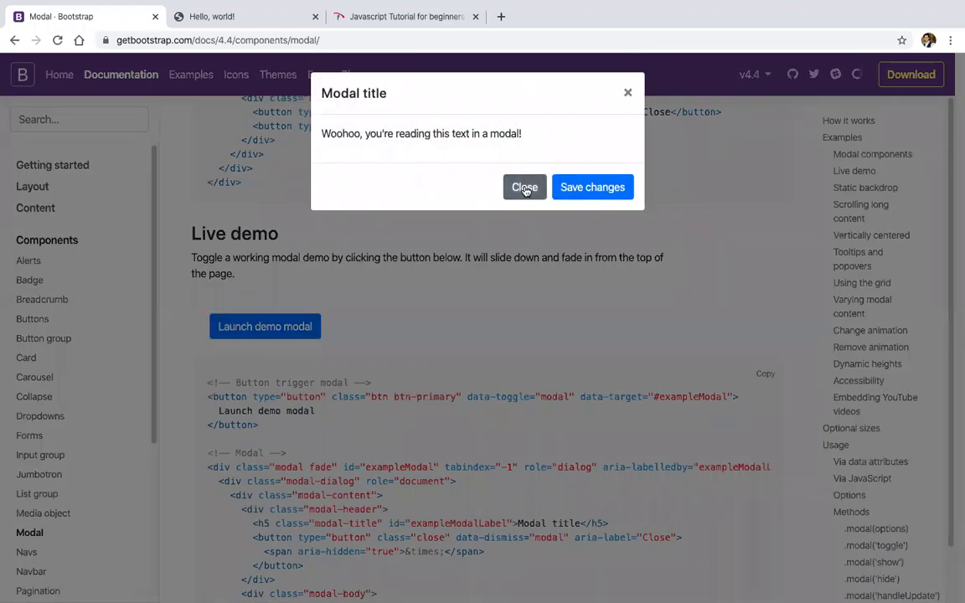
left_click(525, 188)
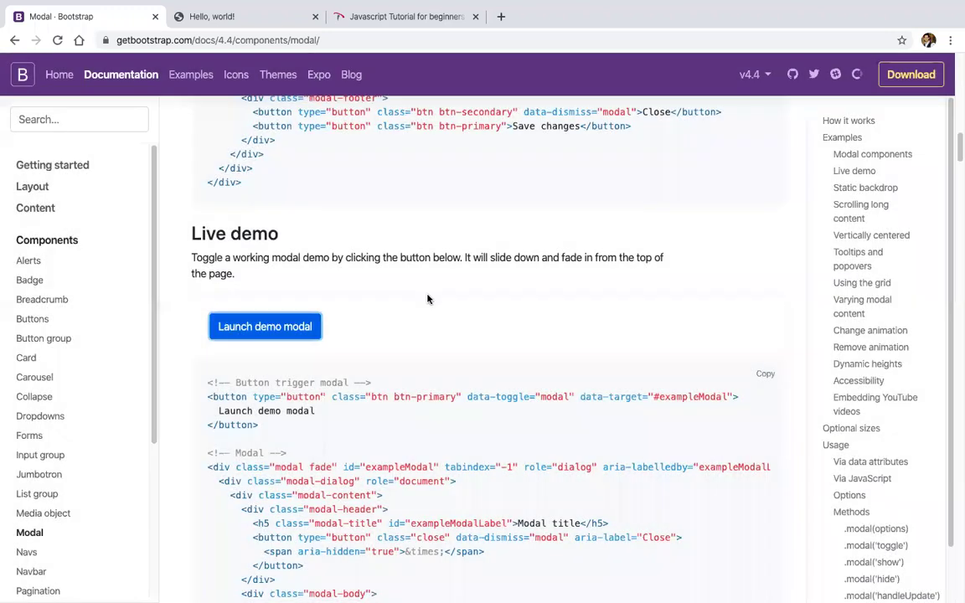
Copy the Live demo modal code and paste it into index.html after the closing tag of the list group.
left_click(764, 374)
key("ctrl+Left")
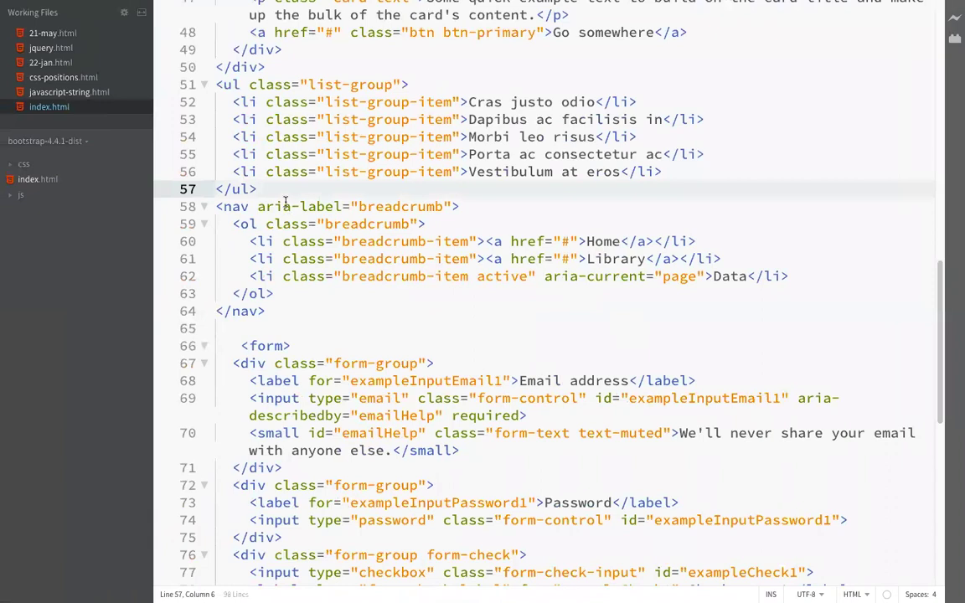
key("Return")
key("ctrl+v")
Reload the Hello, world! page in the browser and test the demo modal by launching and closing it.
key("ctrl+Right")
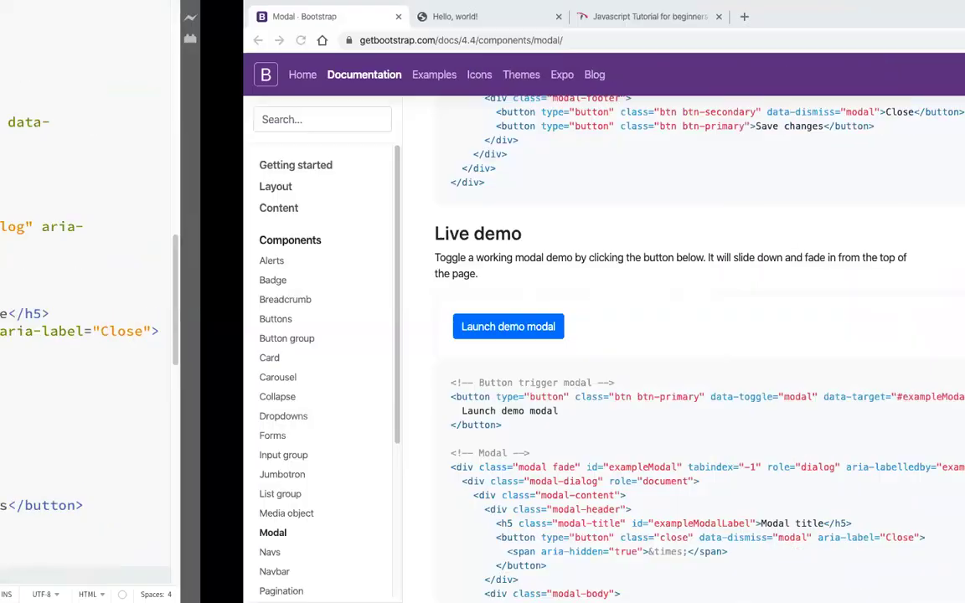
key("ctrl+Tab")
key("super+r")
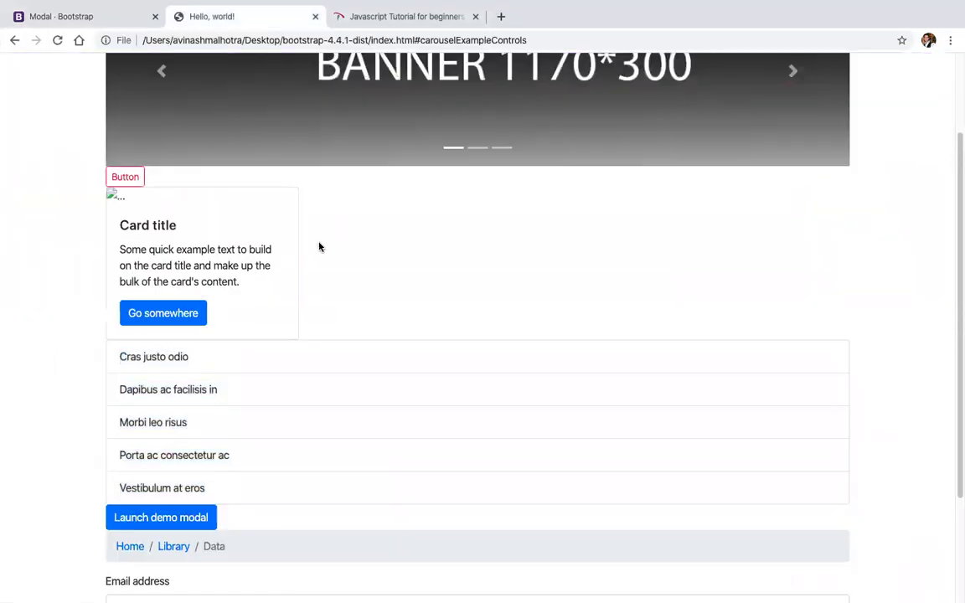
left_click(155, 520)
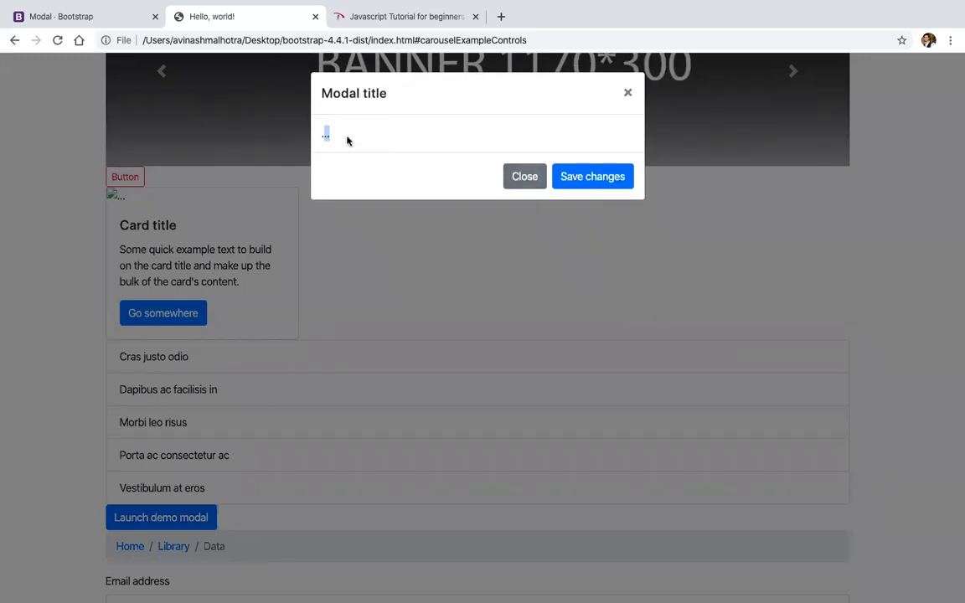
left_click(508, 171)
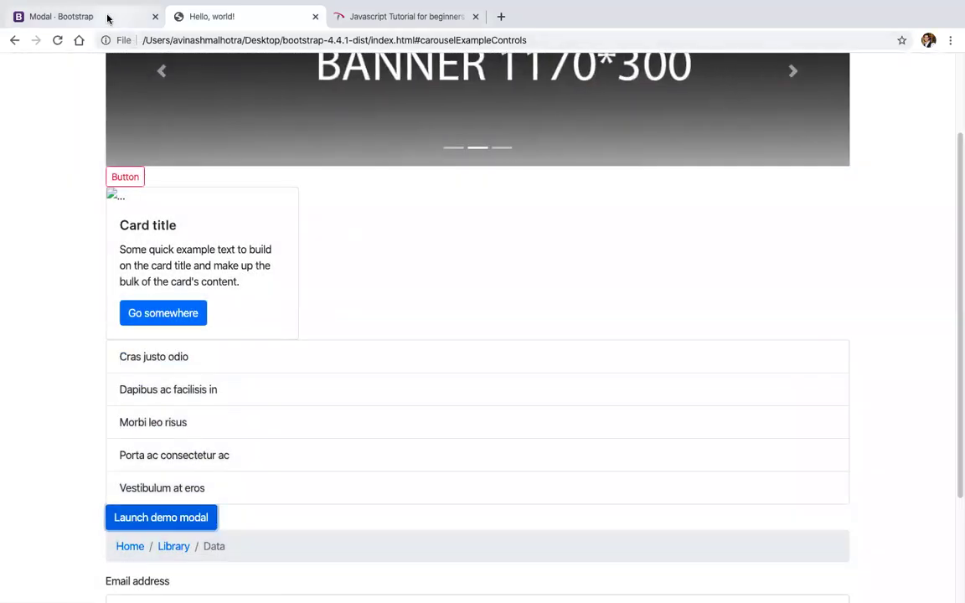
Return to the Bootstrap Modal page and try the Static backdrop example, launching its modal and closing it.
left_click(107, 18)
scroll(340, 325, "down", 10)
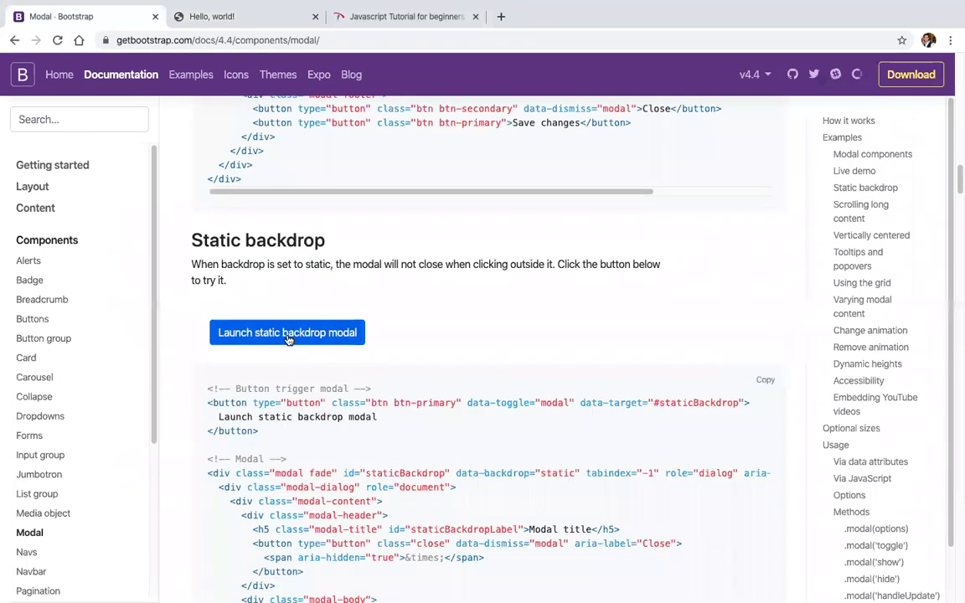
left_click(288, 338)
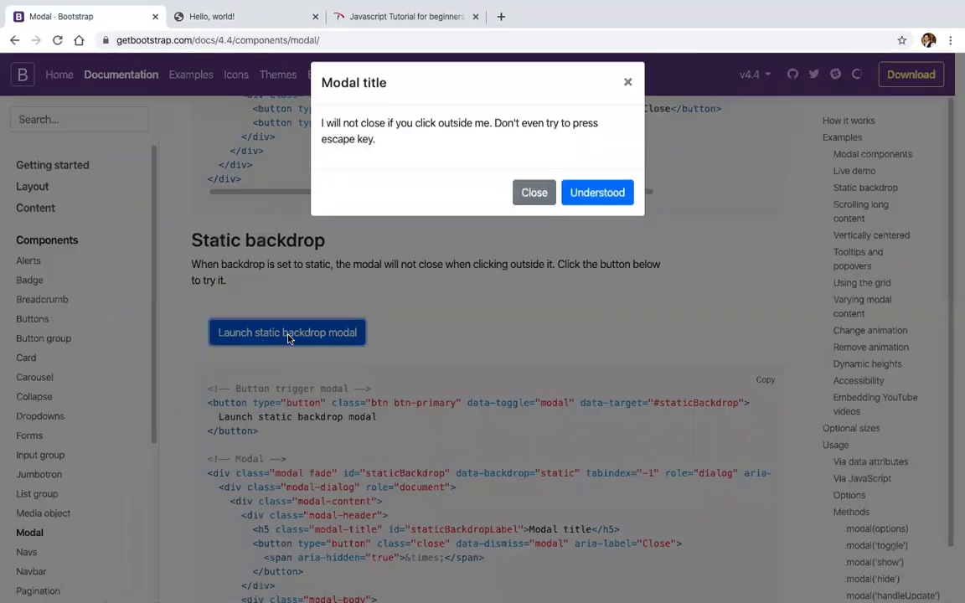
left_click(626, 94)
Try the Scrolling long content demo, reading its modal down to the end and dismissing it.
scroll(493, 383, "down", 3)
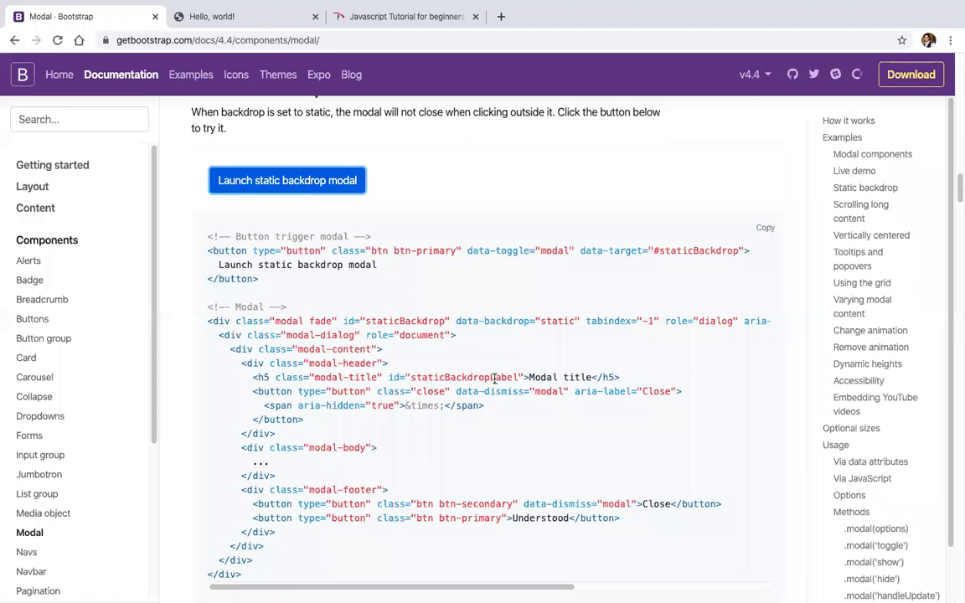
scroll(494, 379, "down", 5)
left_click(263, 226)
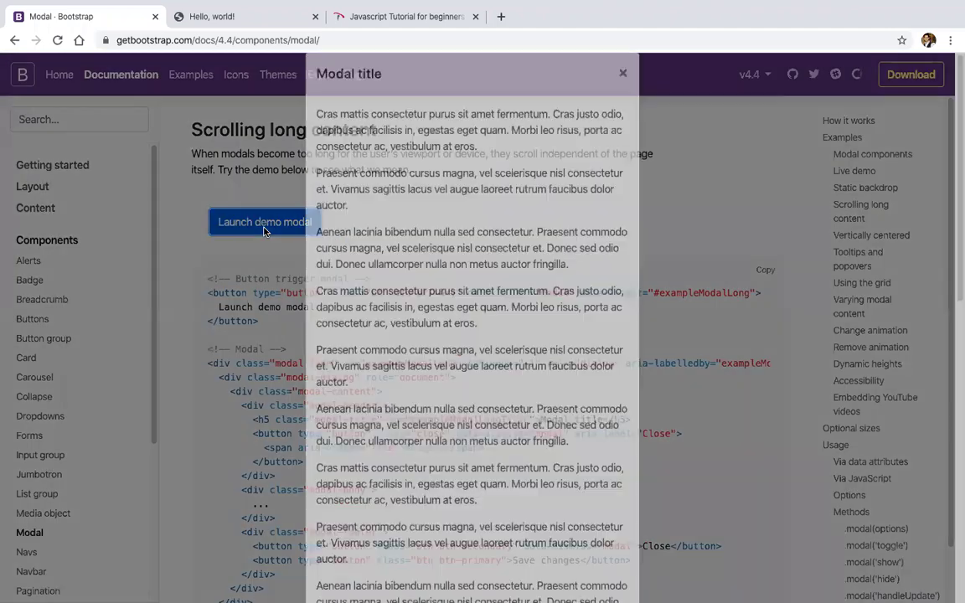
scroll(426, 363, "down", 10)
left_click(685, 381)
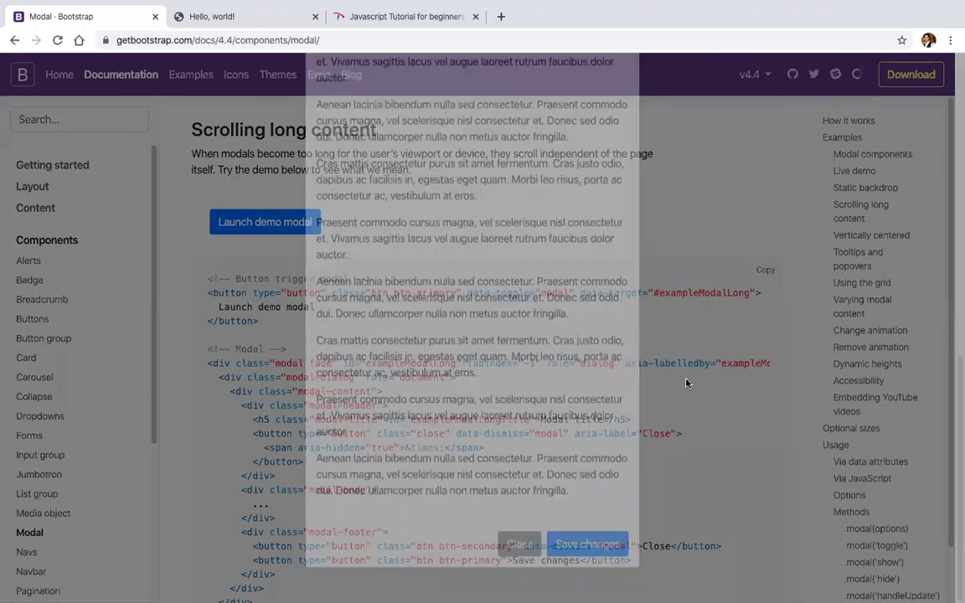
Launch the modal-dialog-scrollable demo, read down its body text and dismiss it.
scroll(685, 383, "down", 8)
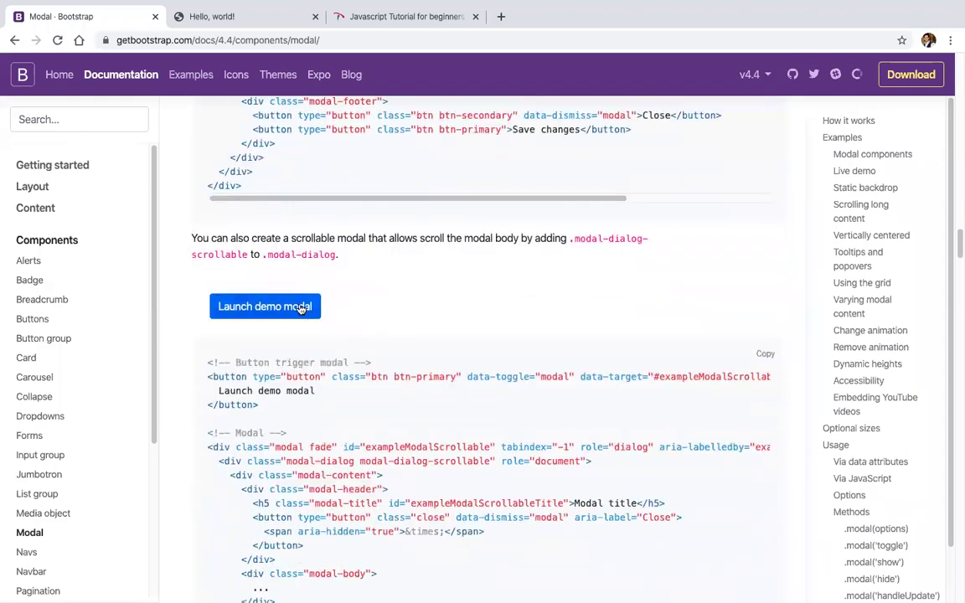
left_click(301, 308)
scroll(452, 360, "down", 4)
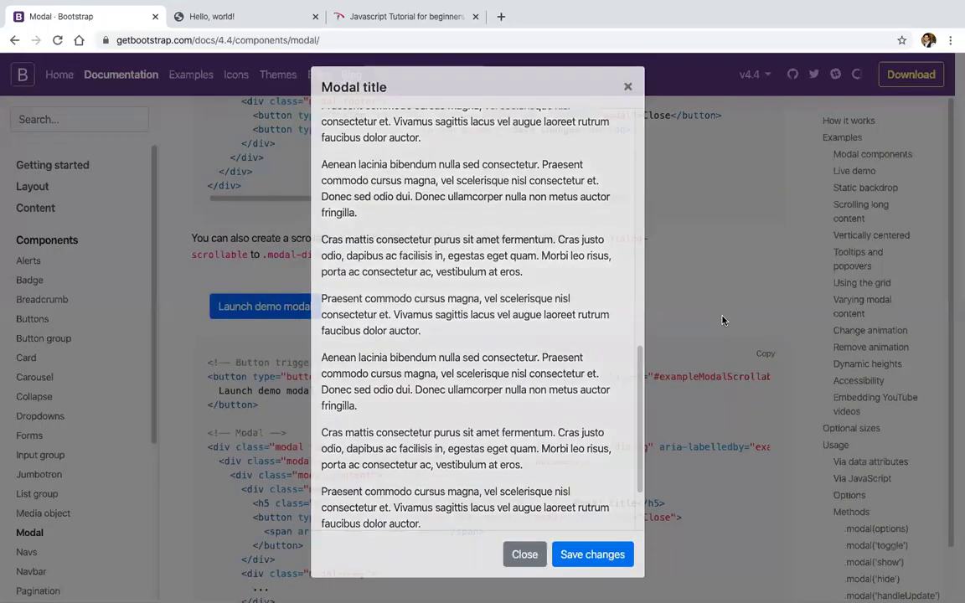
Try the vertically centered modal and the vertically centered scrollable modal, dismissing each one.
scroll(423, 313, "down", 10)
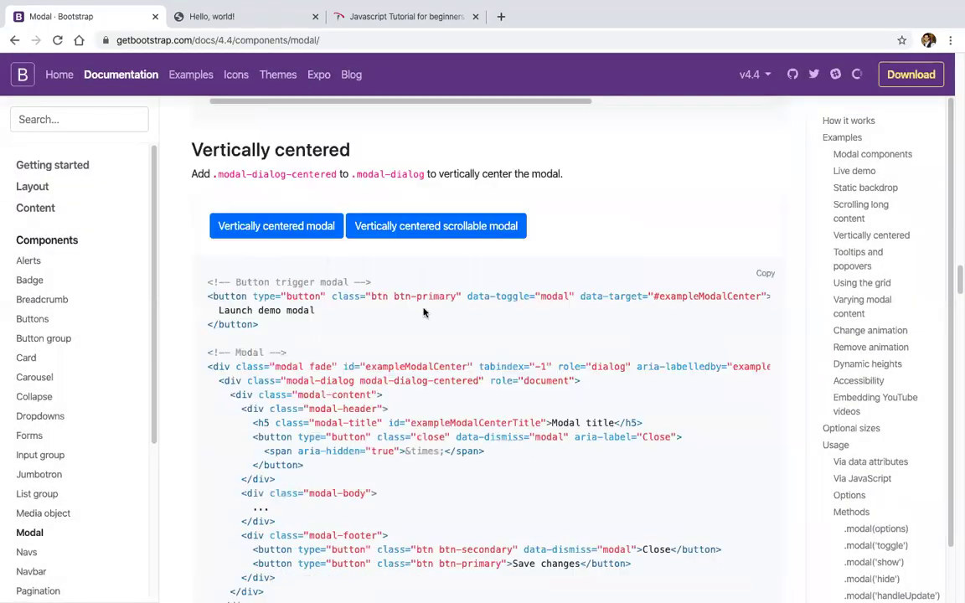
left_click(297, 227)
left_click(428, 226)
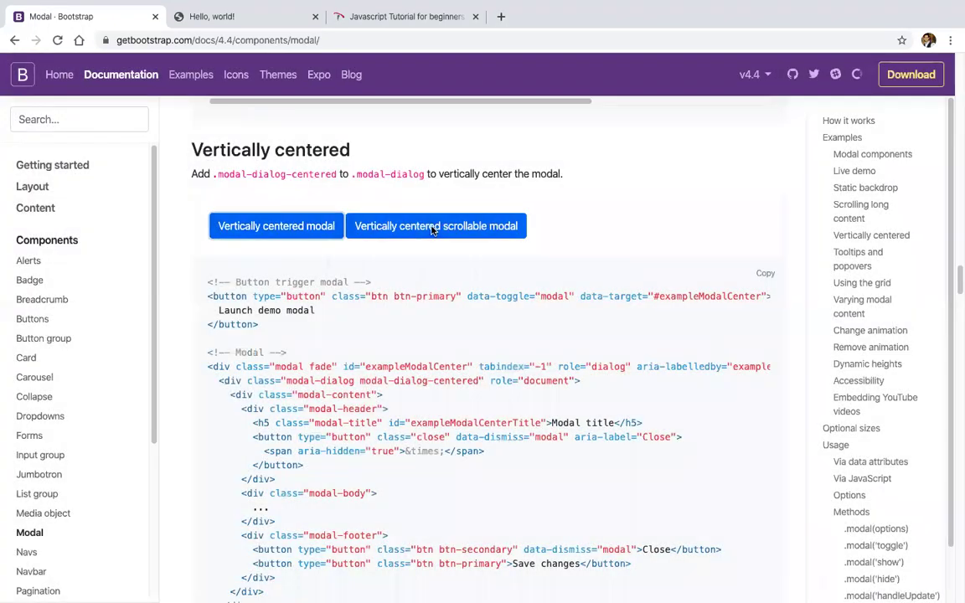
left_click(430, 226)
left_click(234, 333)
Launch the Tooltips and popovers demo modal and dismiss it.
scroll(251, 351, "down", 12)
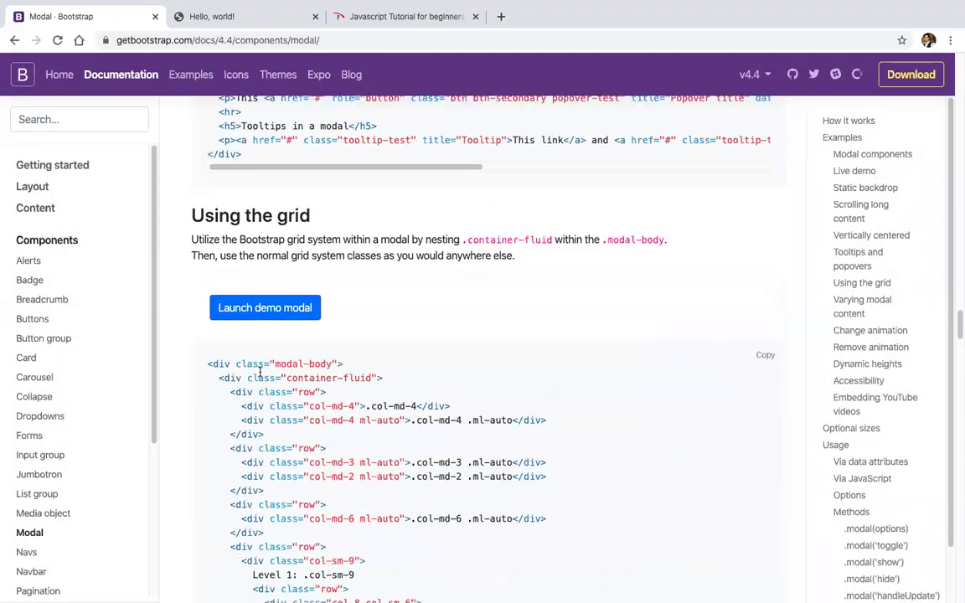
scroll(260, 376, "up", 5)
left_click(300, 323)
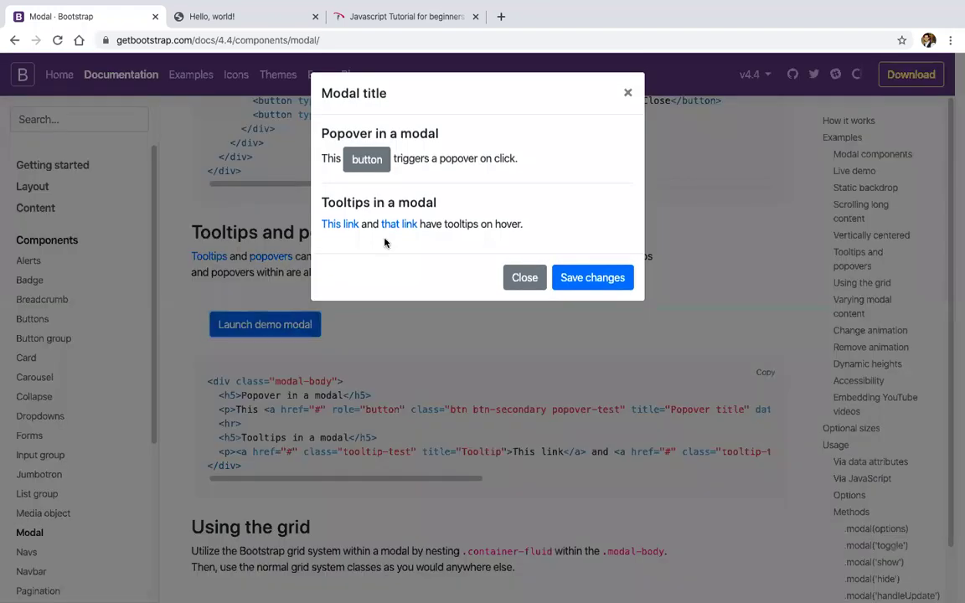
left_click(388, 318)
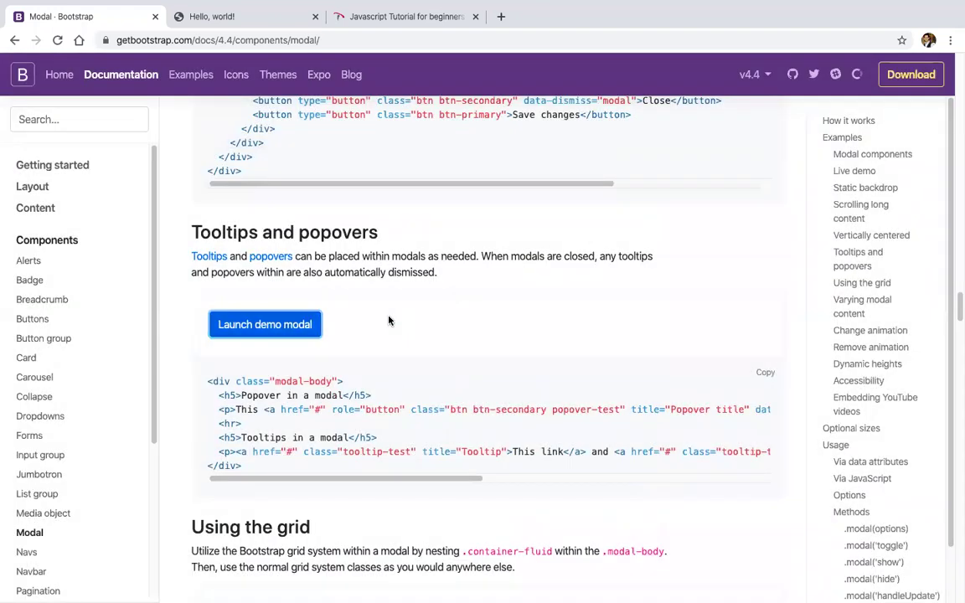
Launch the Using the grid demo modal and close it.
scroll(388, 318, "down", 5)
left_click(281, 253)
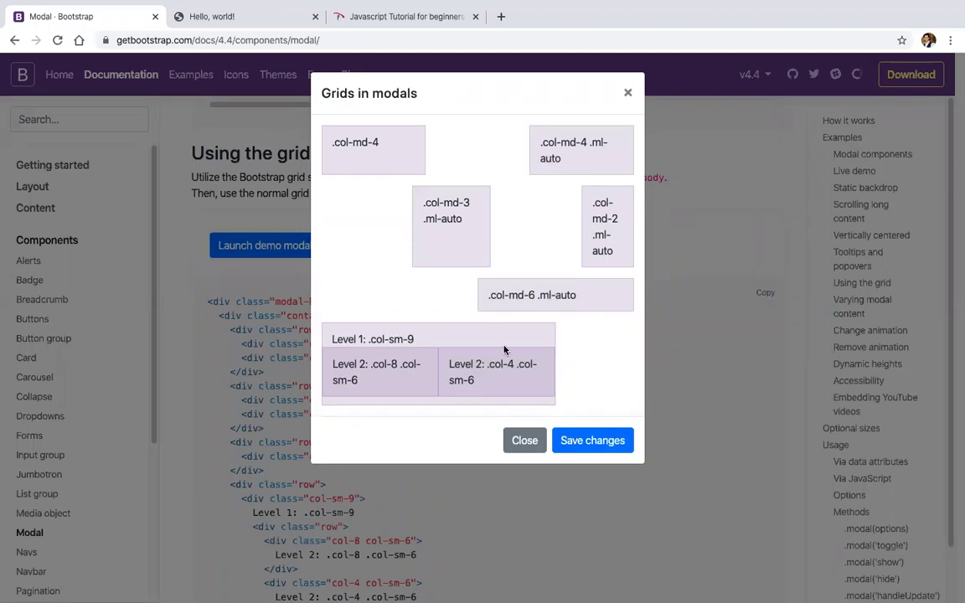
left_click(522, 441)
Find the Optional sizes examples and try the extra large and small modals, dismissing each one.
scroll(511, 442, "down", 15)
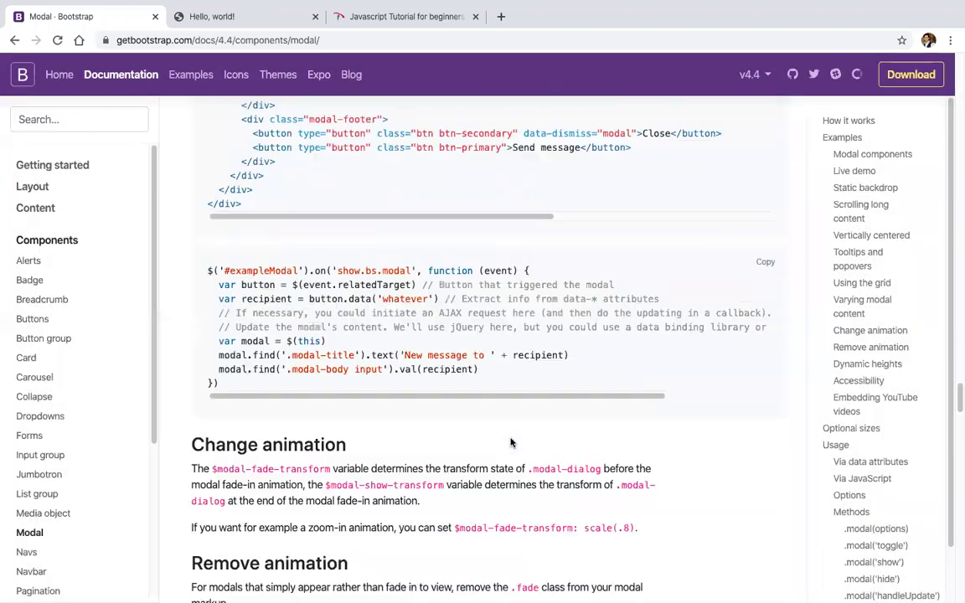
scroll(511, 442, "down", 10)
scroll(511, 442, "up", 10)
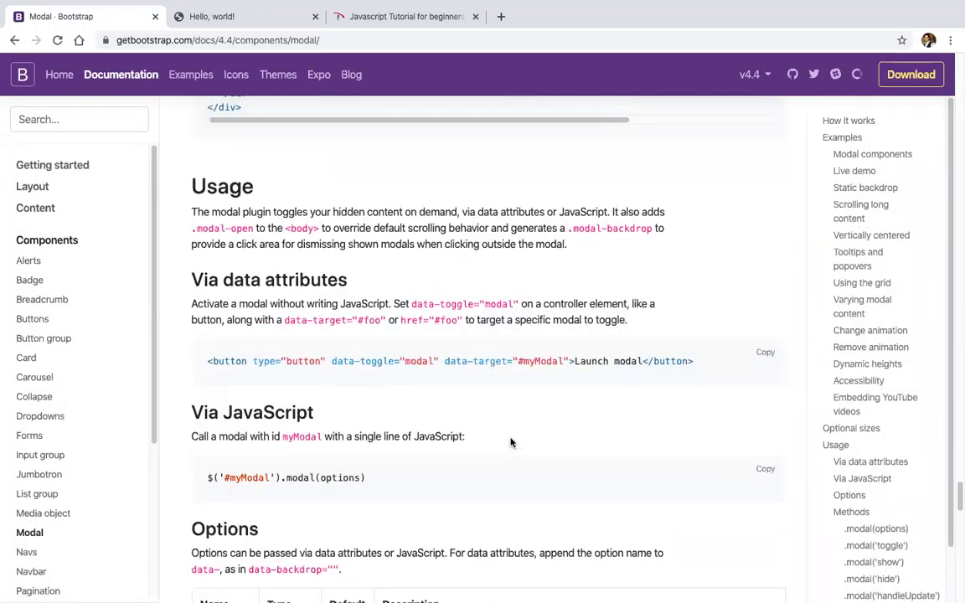
scroll(511, 442, "up", 5)
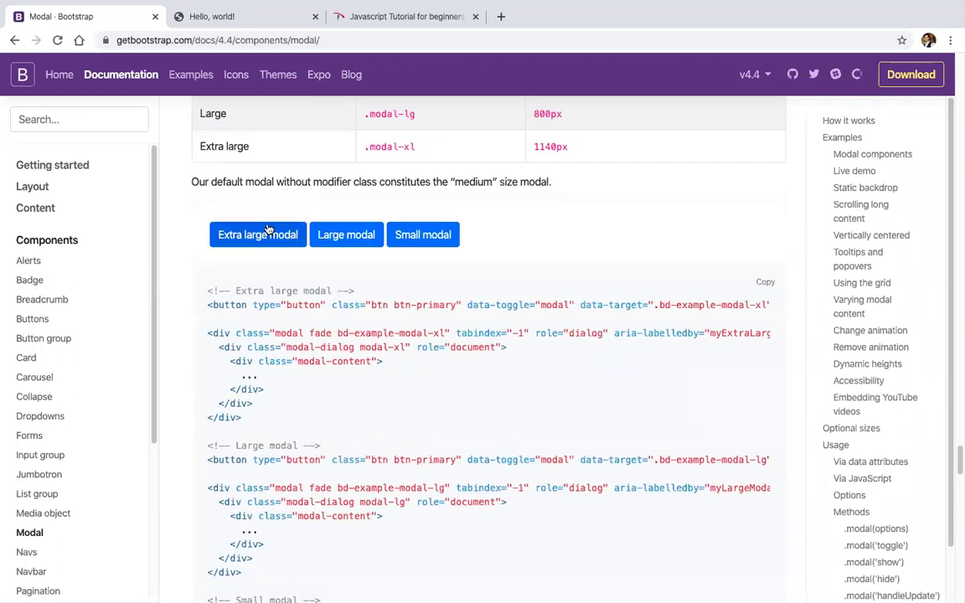
left_click(268, 229)
left_click(253, 184)
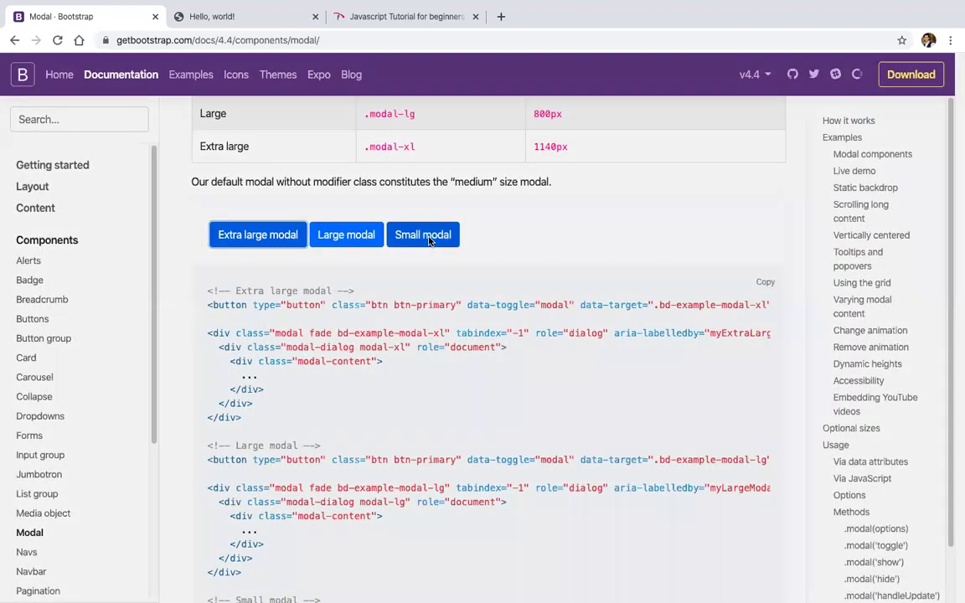
left_click(429, 241)
left_click(395, 290)
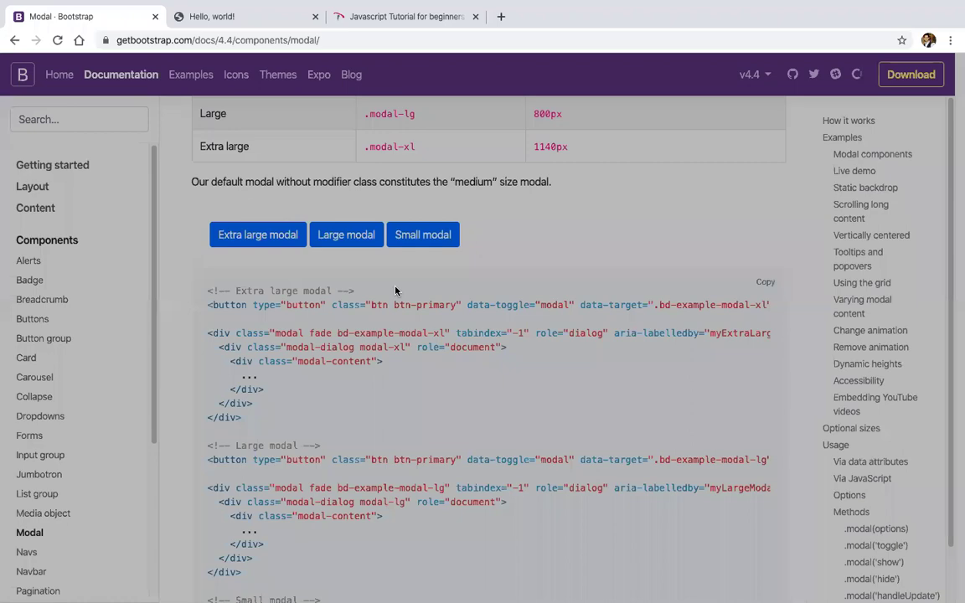
Look over the animation sections and the rest of the Modal page through to Events.
scroll(395, 288, "up", 10)
scroll(395, 288, "up", 3)
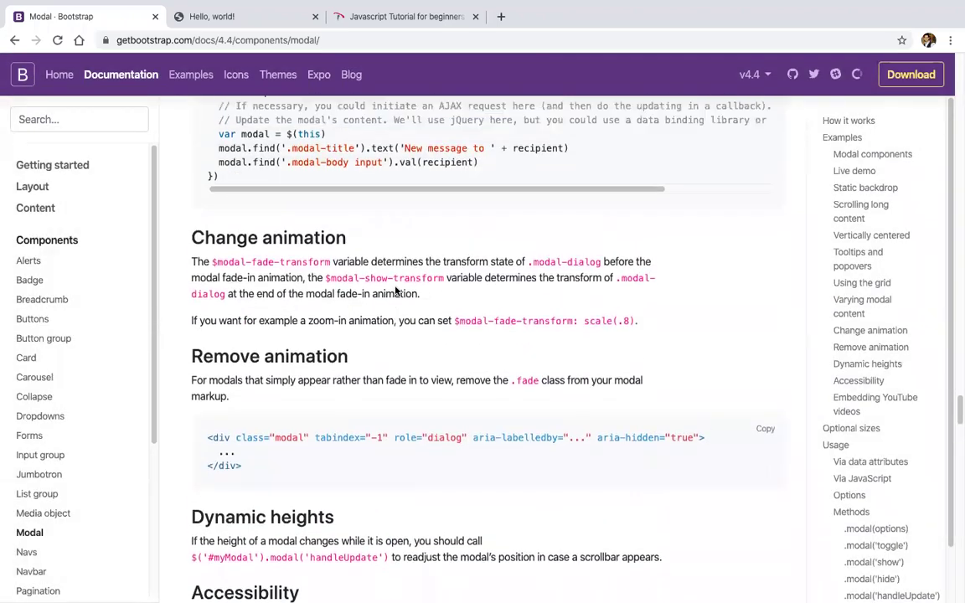
scroll(395, 289, "down", 15)
scroll(395, 288, "down", 20)
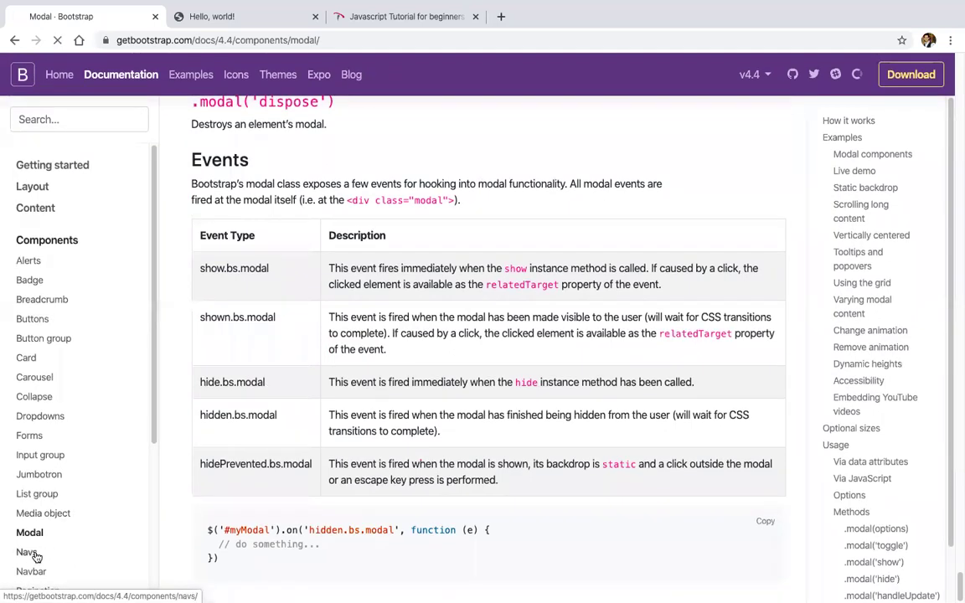
Look through the Base nav, Horizontal alignment and Vertical examples of the Navs page.
scroll(273, 389, "down", 2)
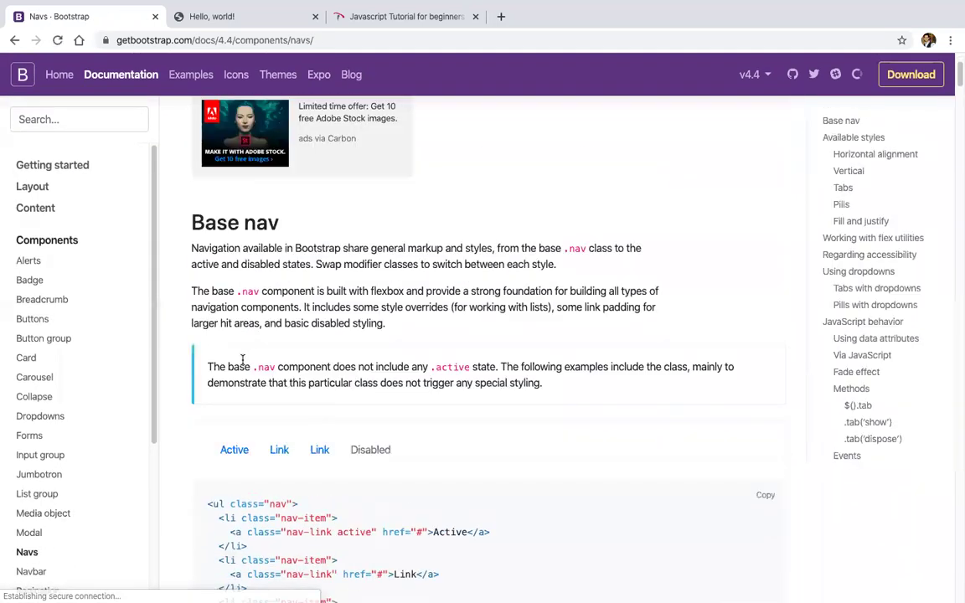
scroll(355, 450, "down", 8)
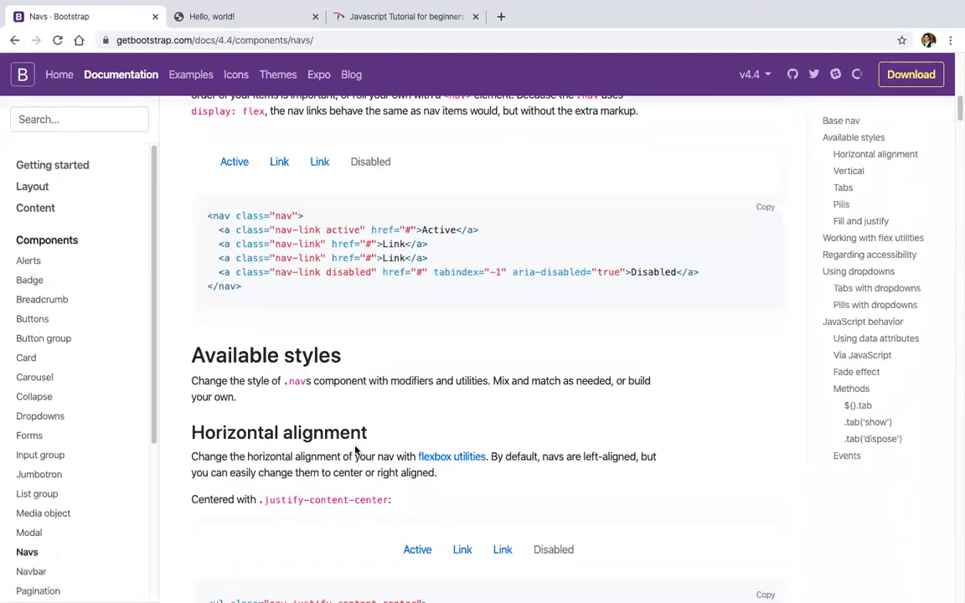
scroll(371, 142, "down", 3)
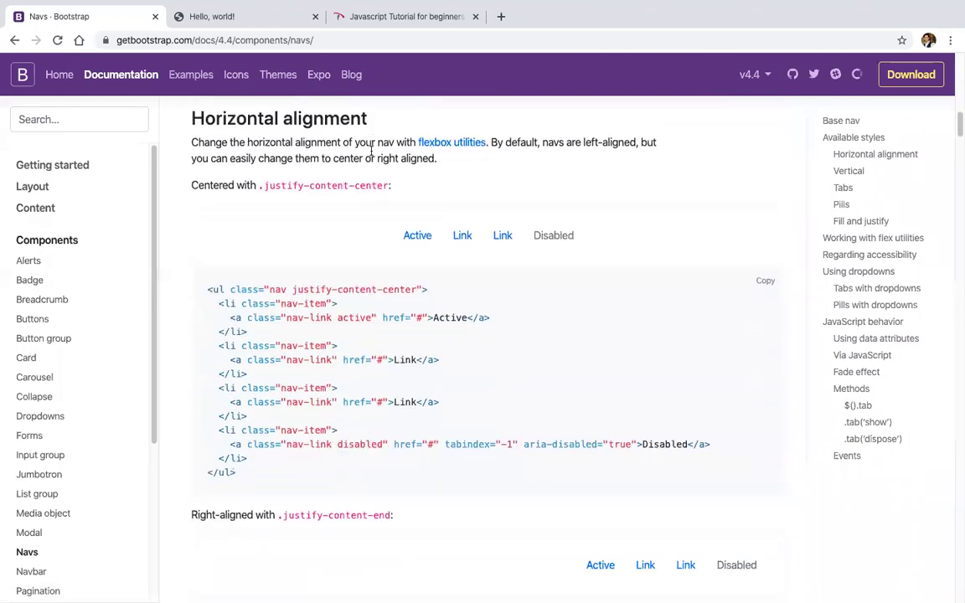
scroll(511, 227, "down", 4)
scroll(665, 272, "up", 1)
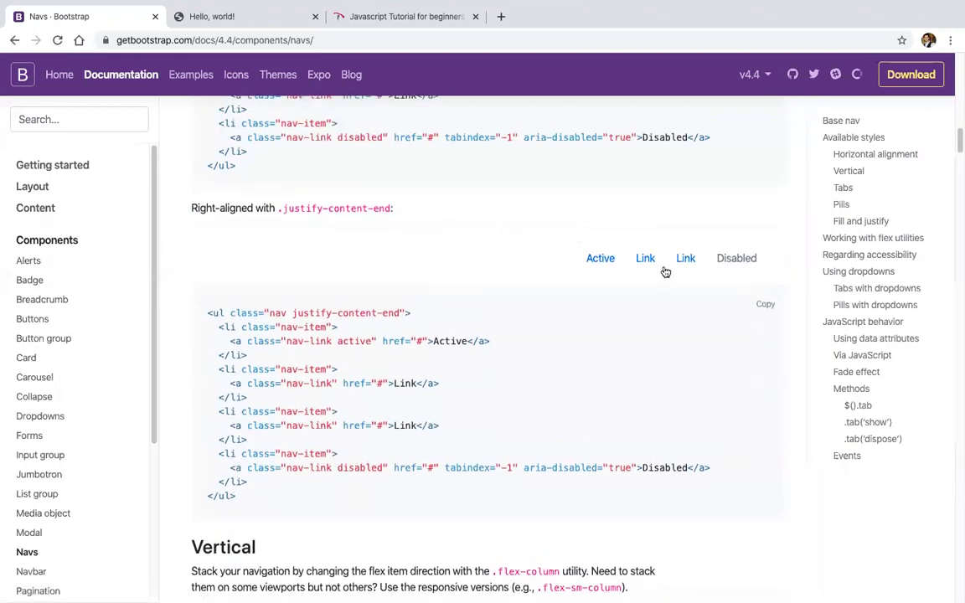
scroll(660, 278, "down", 3)
scroll(243, 415, "down", 5)
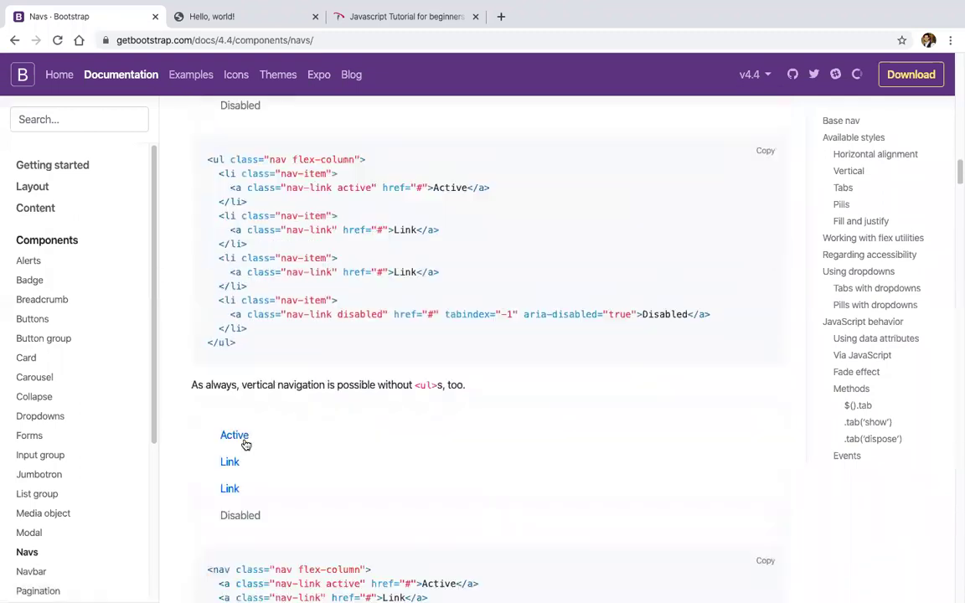
Look through the Tabs, Pills, Fill and justify and Working with flex utilities examples of the Navs page.
scroll(243, 402, "down", 4)
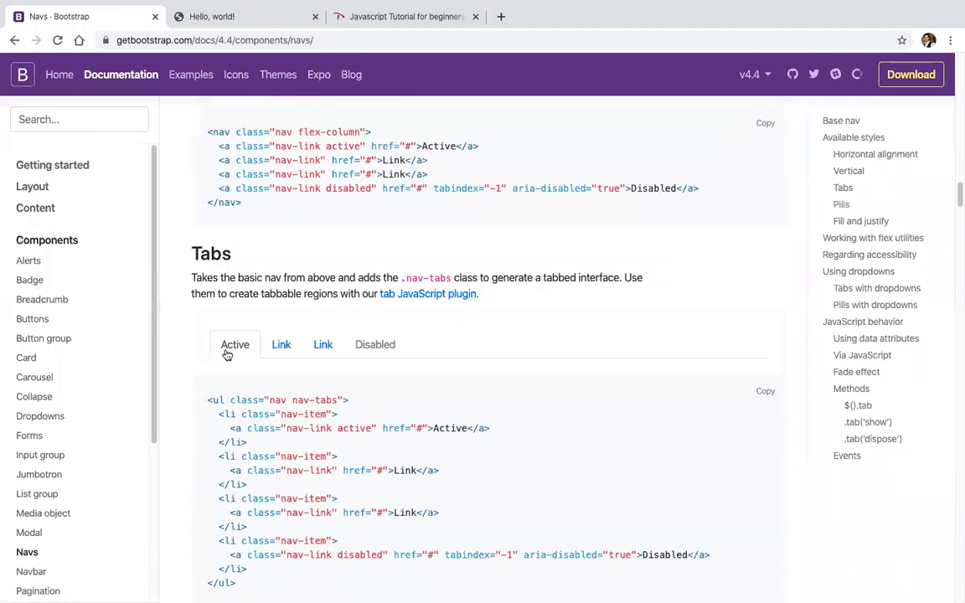
scroll(246, 352, "up", 5)
scroll(435, 379, "down", 5)
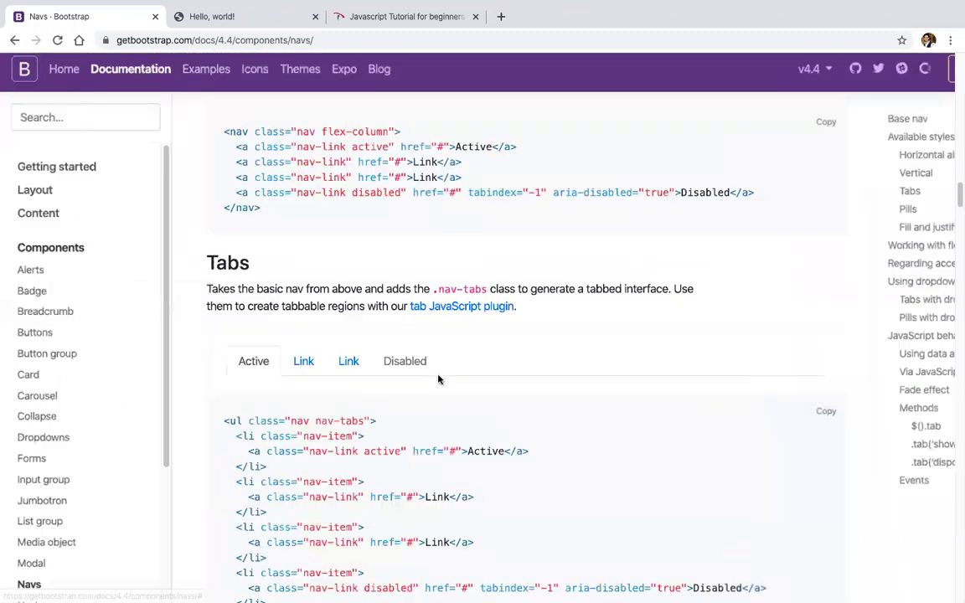
scroll(438, 380, "down", 1)
scroll(283, 260, "down", 5)
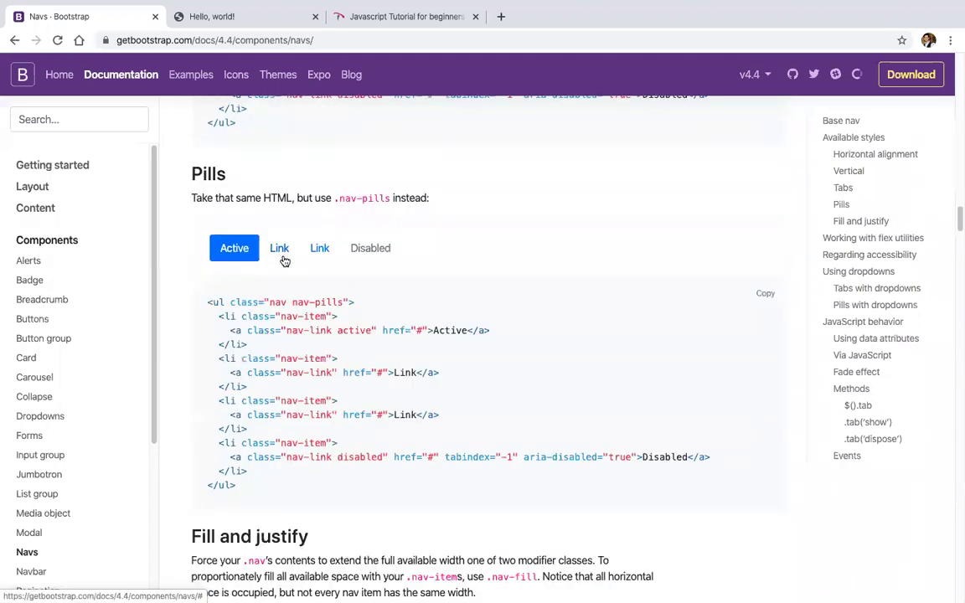
scroll(275, 234, "down", 7)
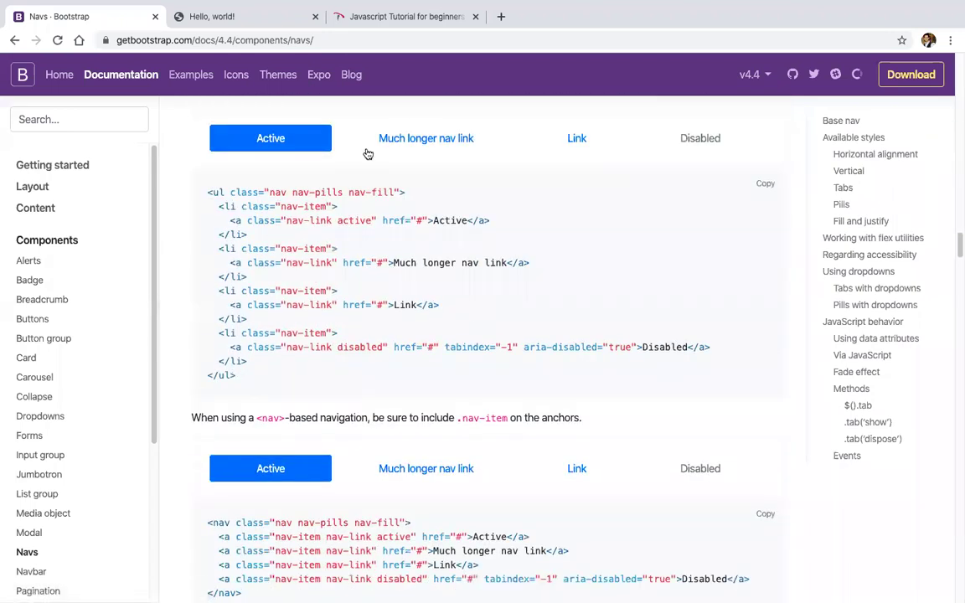
scroll(358, 290, "down", 10)
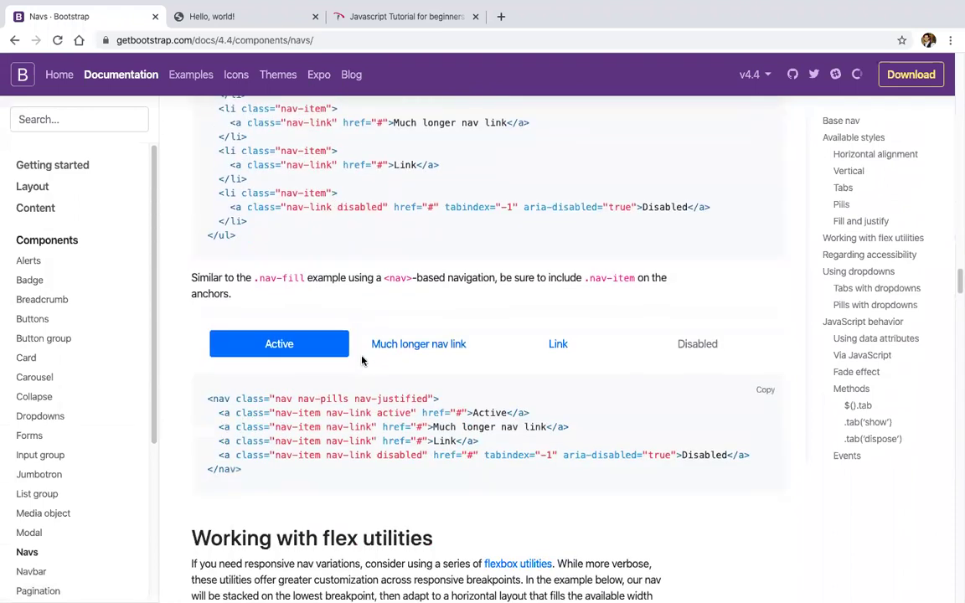
scroll(361, 362, "down", 5)
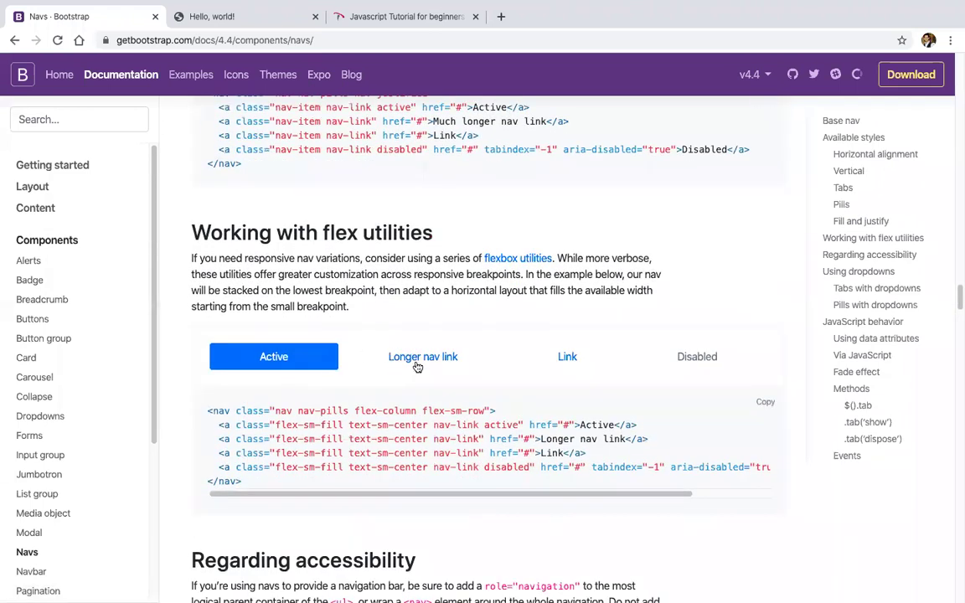
Look over the Using dropdowns examples for tabs and pills and continue to the tab demo under JavaScript behavior.
scroll(417, 367, "down", 5)
scroll(417, 366, "down", 10)
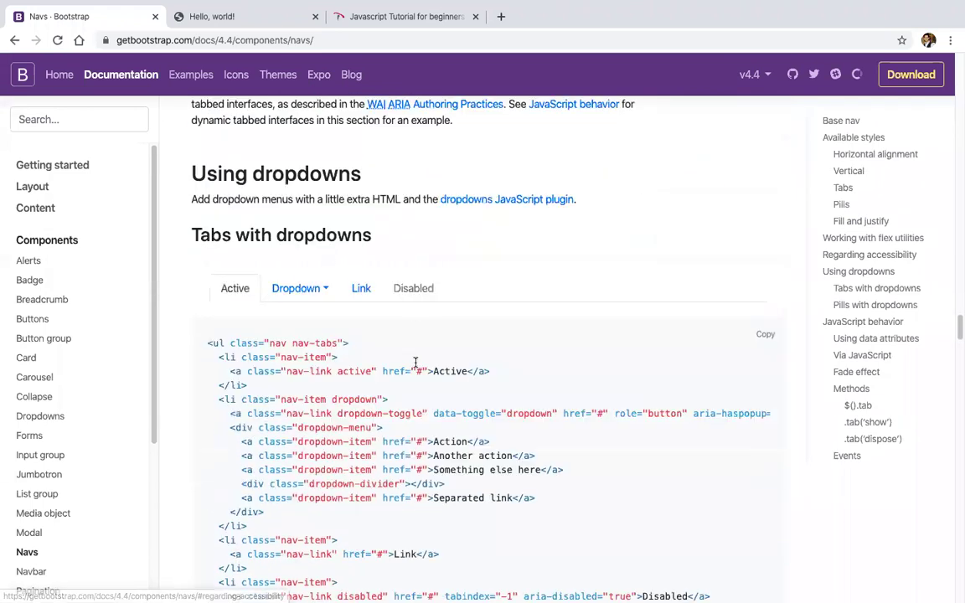
left_click(367, 260)
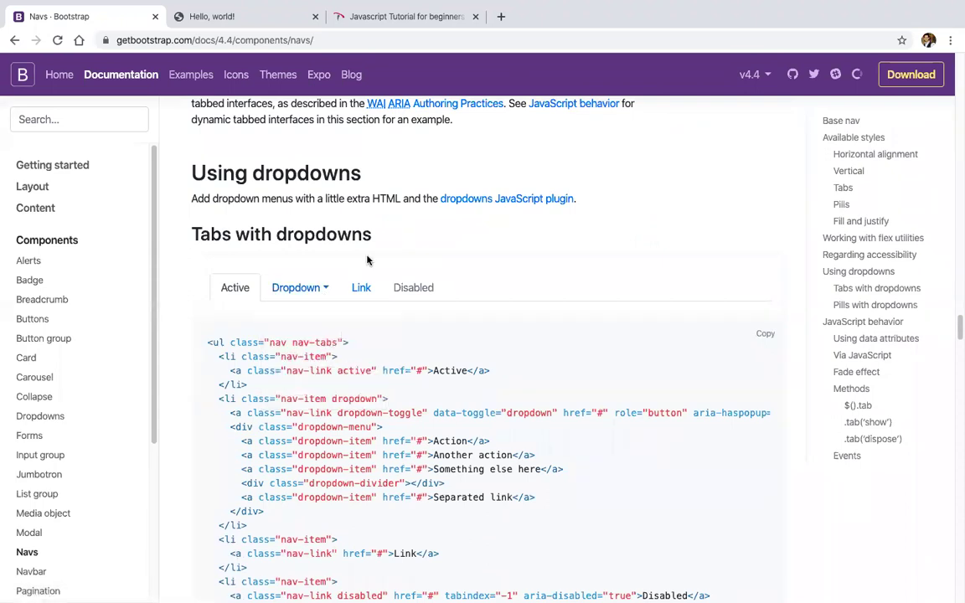
scroll(367, 261, "down", 12)
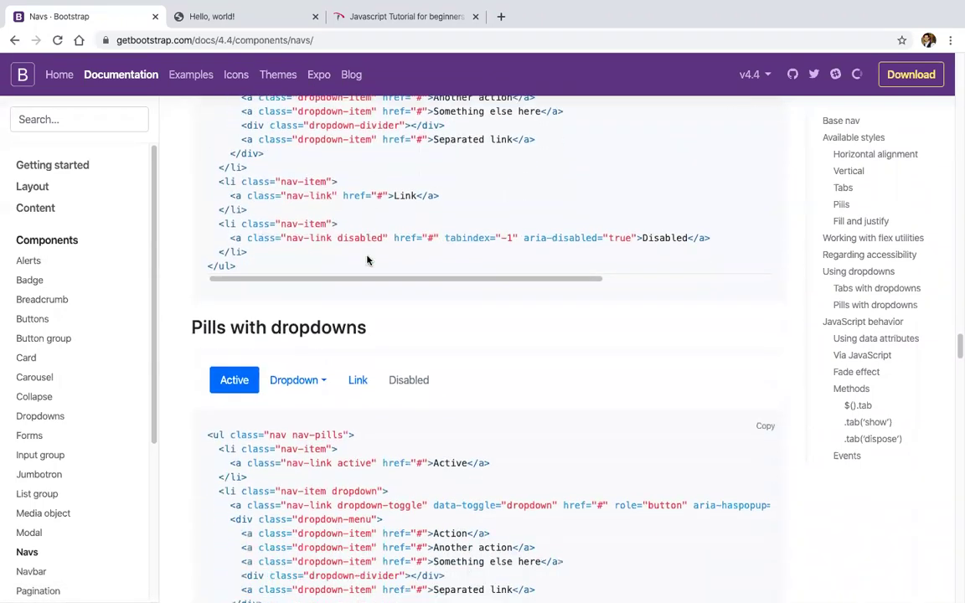
left_click(382, 217)
scroll(384, 213, "down", 8)
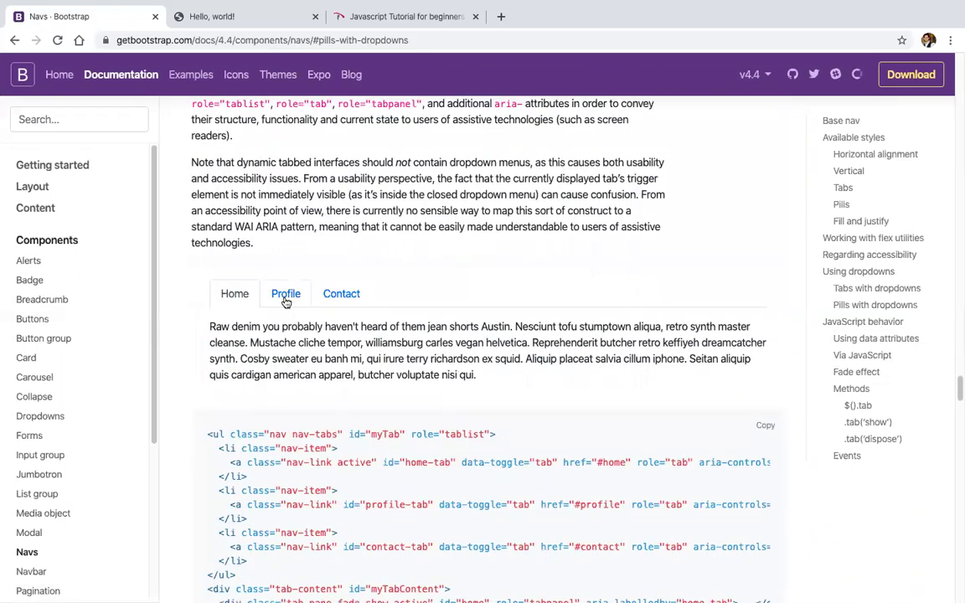
Try the Profile and Contact tabs in both the list-based and the nav-based dynamic tab demos.
left_click(286, 298)
left_click(335, 297)
scroll(334, 297, "down", 5)
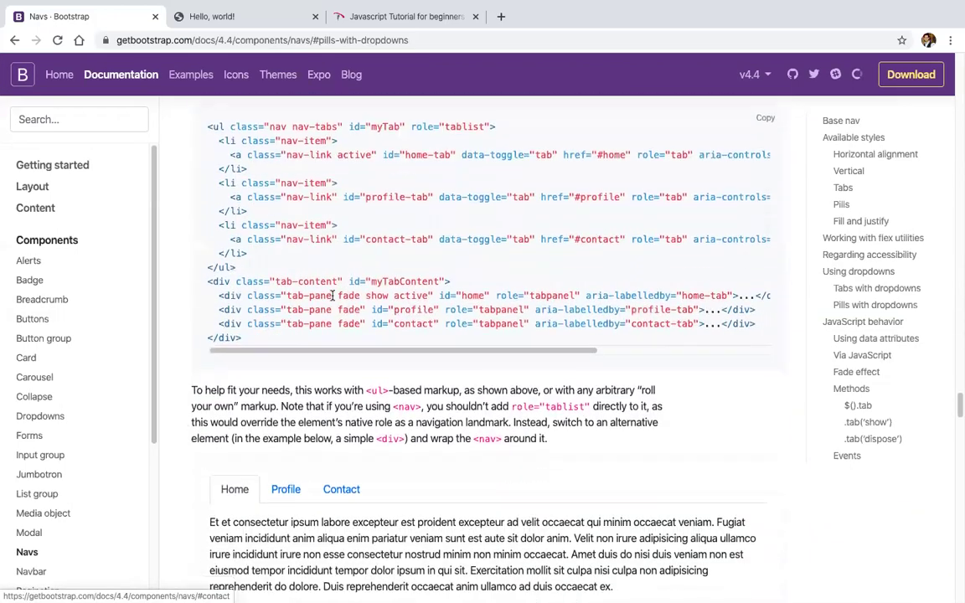
scroll(332, 297, "down", 2)
left_click(282, 301)
left_click(338, 303)
scroll(338, 303, "down", 5)
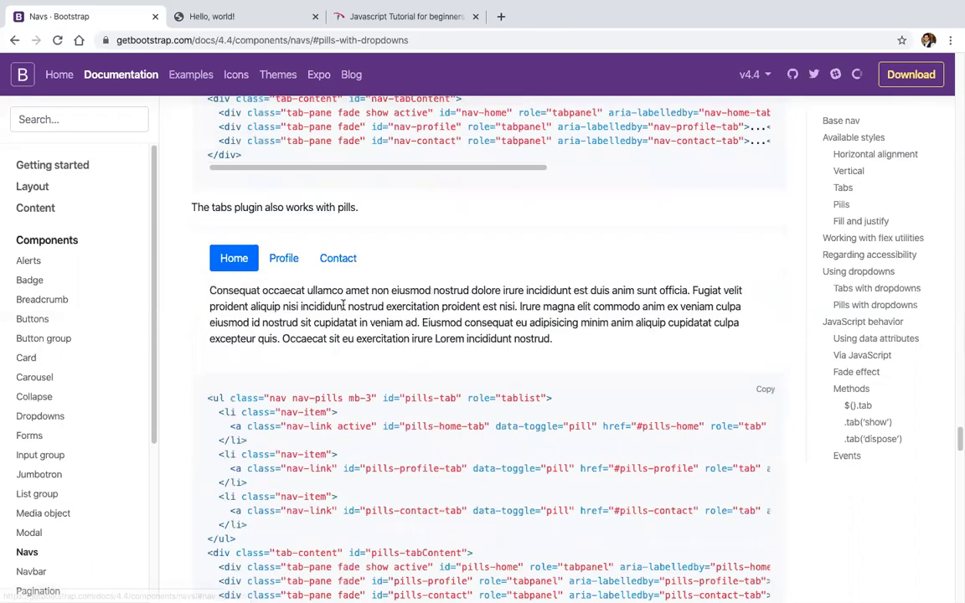
Try the Profile and Contact pills in the horizontal demo, then Profile, Messages and Settings in the vertical pills demo.
left_click(281, 257)
left_click(336, 256)
scroll(335, 258, "down", 4)
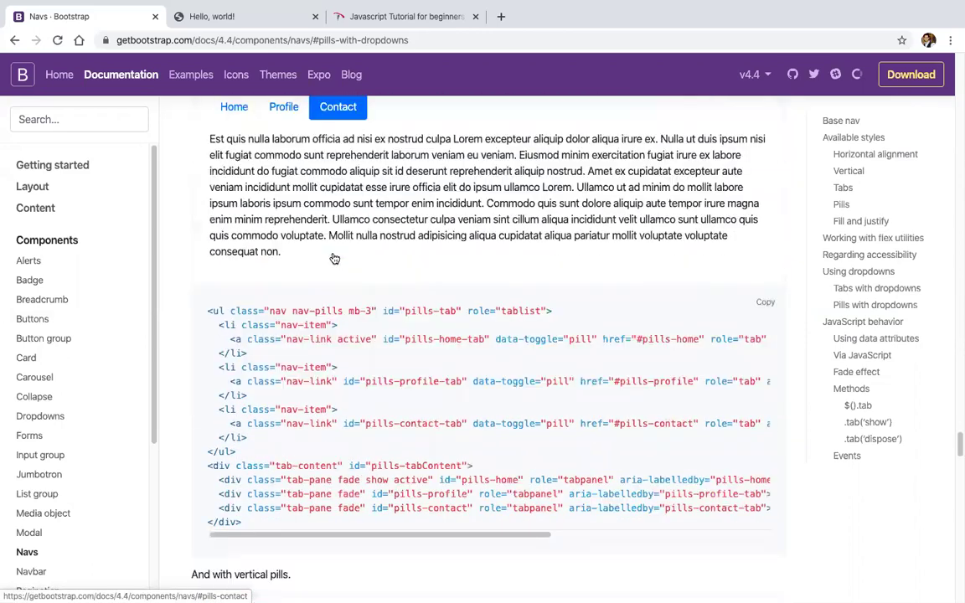
scroll(334, 258, "down", 5)
left_click(288, 231)
left_click(276, 256)
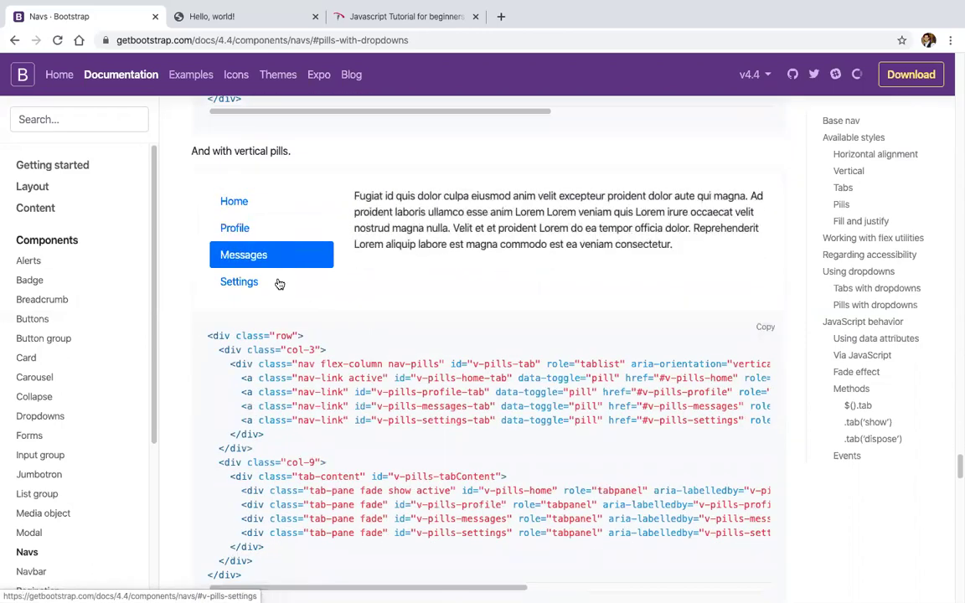
left_click(277, 281)
Skim the rest of the Navs page, open the Navbar page and copy the Supported content example code.
scroll(277, 282, "down", 5)
scroll(277, 282, "down", 10)
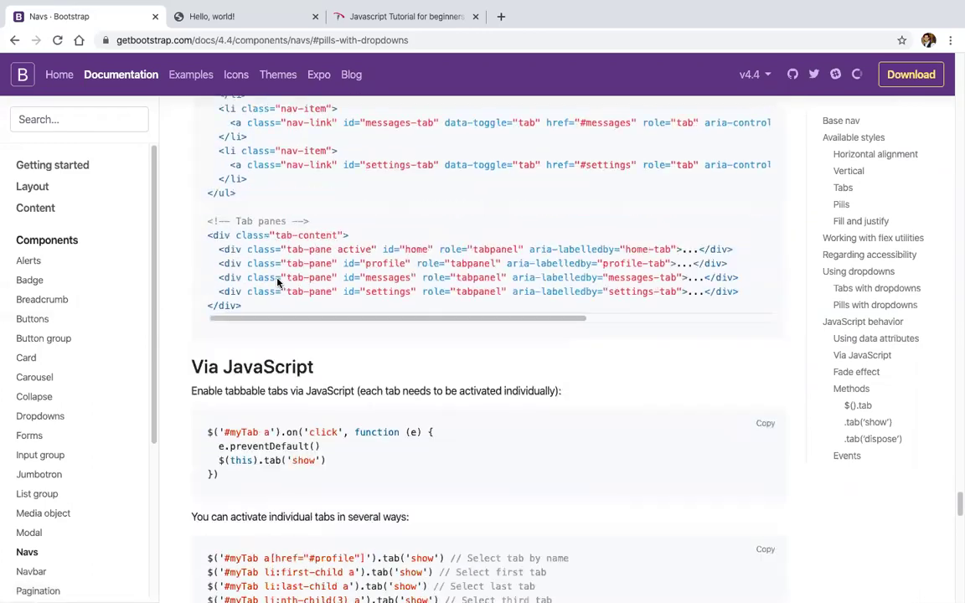
scroll(278, 278, "down", 3)
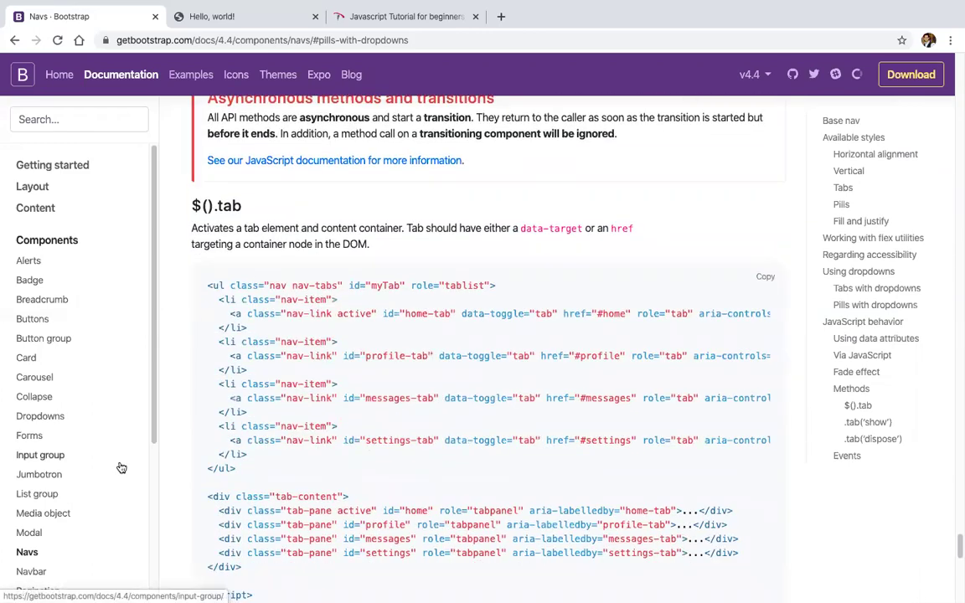
scroll(122, 467, "down", 3)
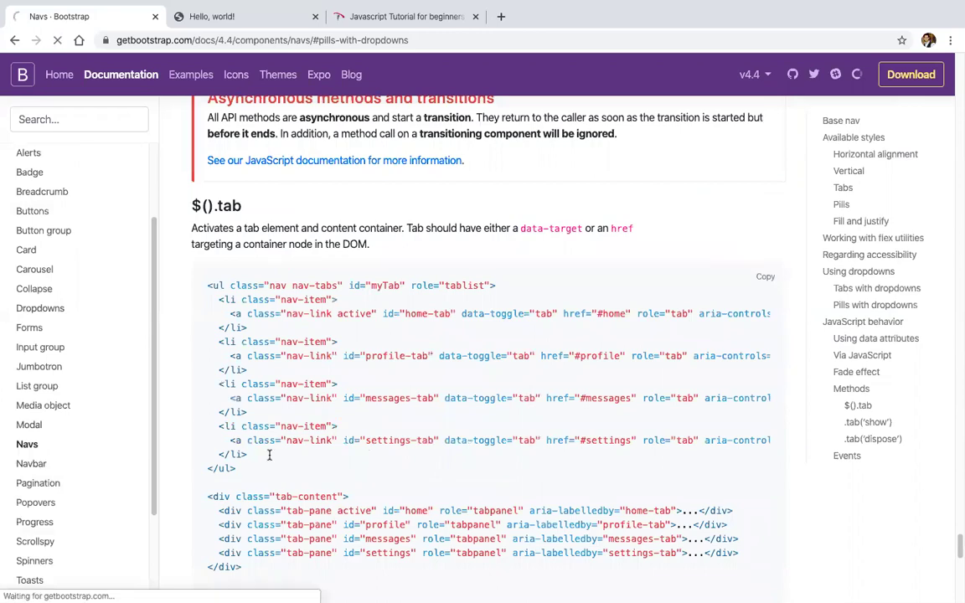
scroll(282, 458, "down", 15)
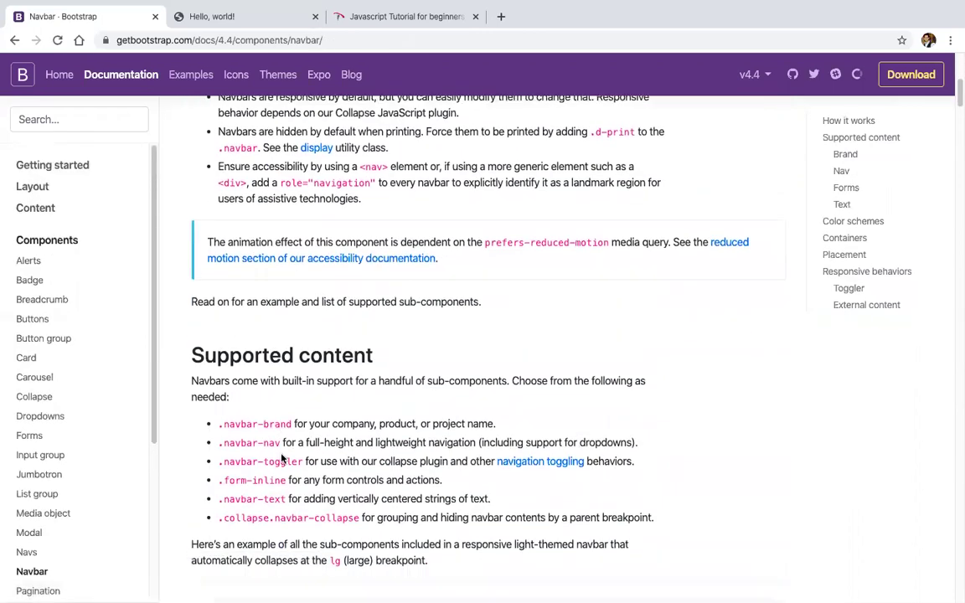
scroll(281, 458, "up", 5)
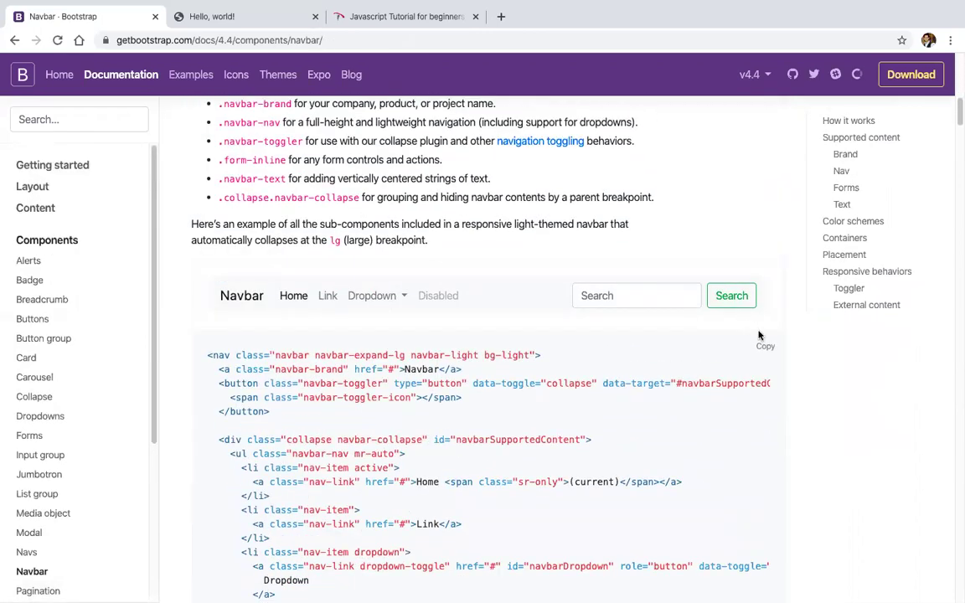
left_click(766, 346)
Switch to the code editor and paste the navbar code into index.html directly below the opening body tag.
key("super+Tab")
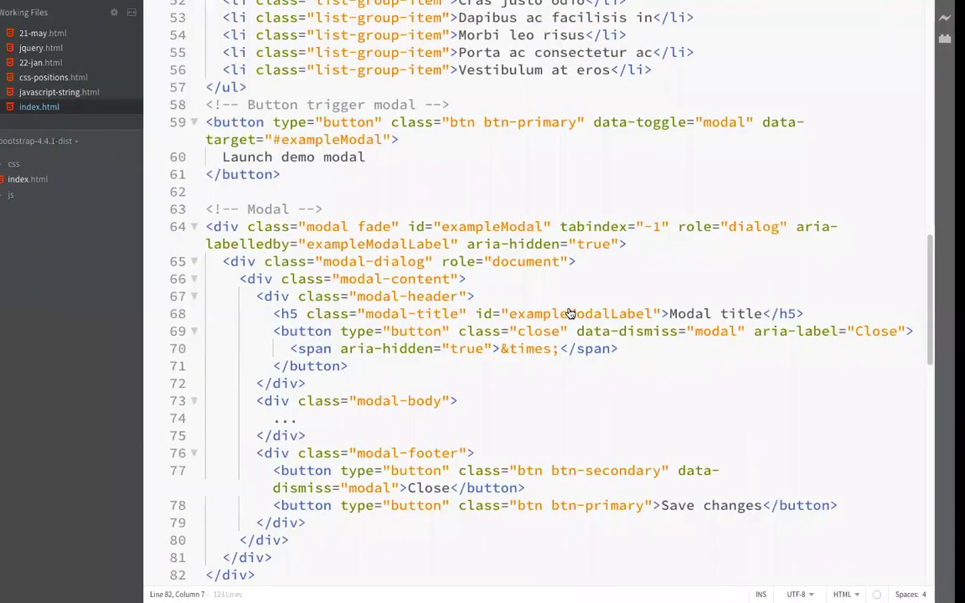
scroll(569, 307, "up", 13)
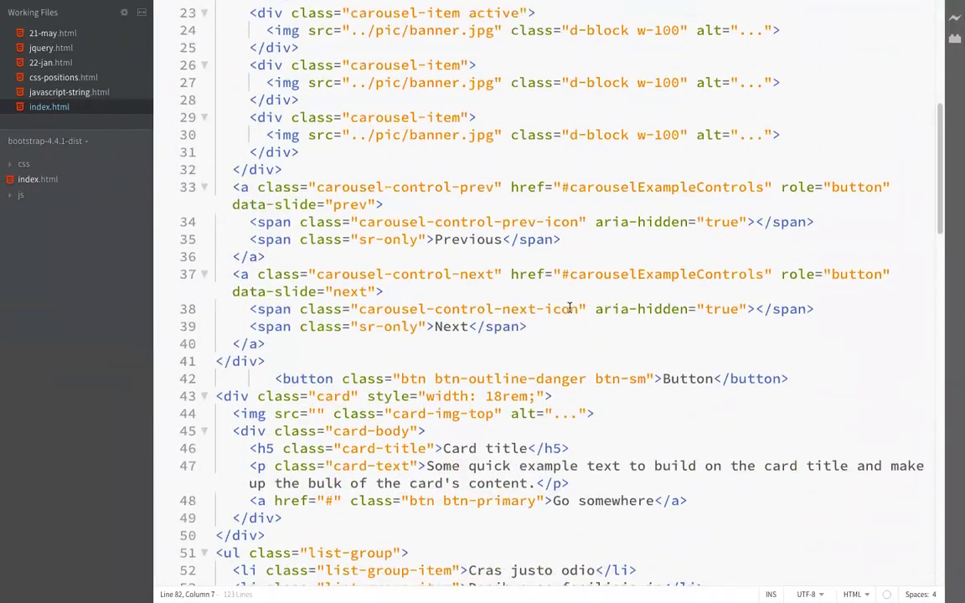
scroll(569, 307, "up", 4)
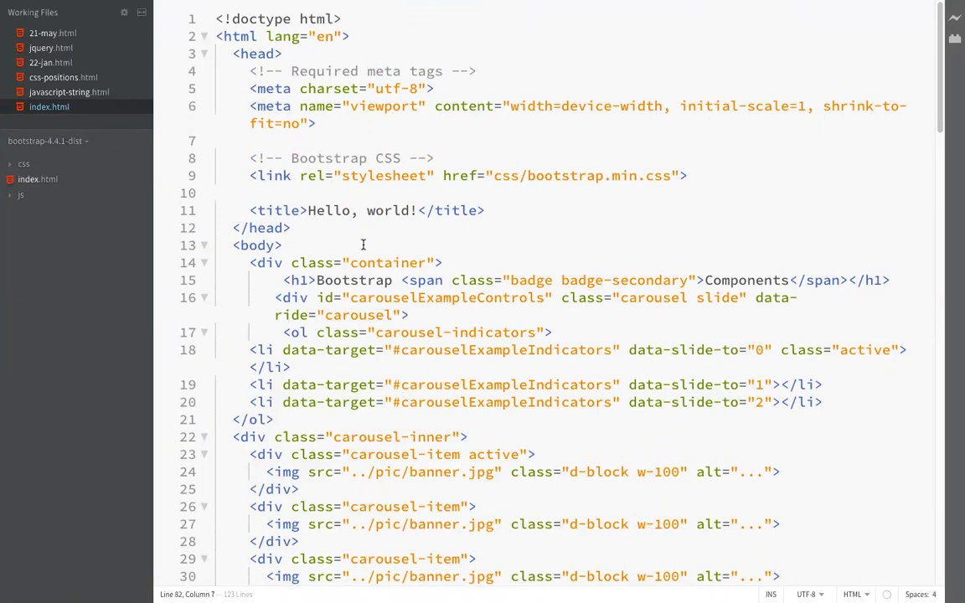
left_click(362, 244)
key("Return")
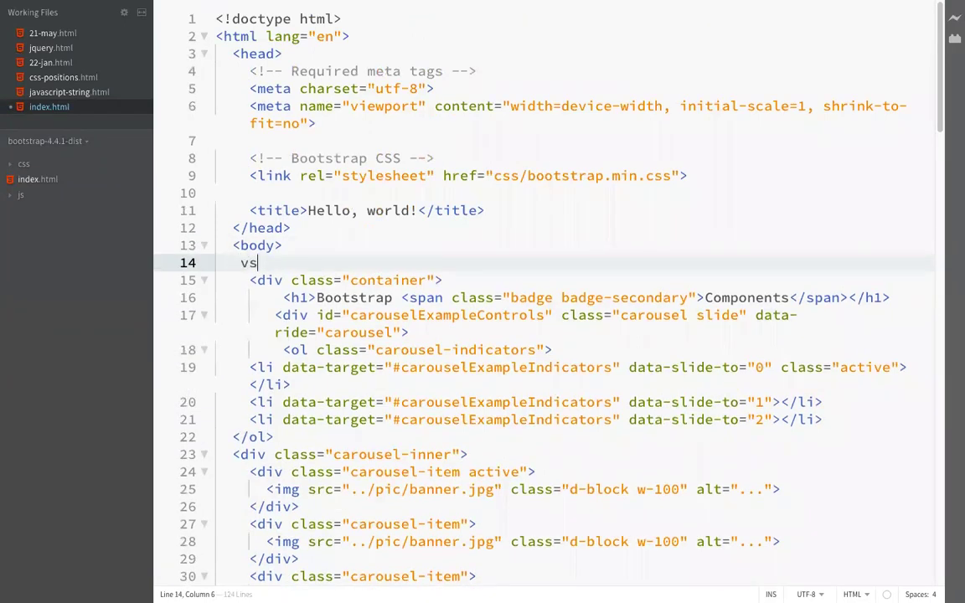
key("ctrl+v")
Switch to the browser and reload the Hello, world! page to check the navbar.
key("super+Tab")
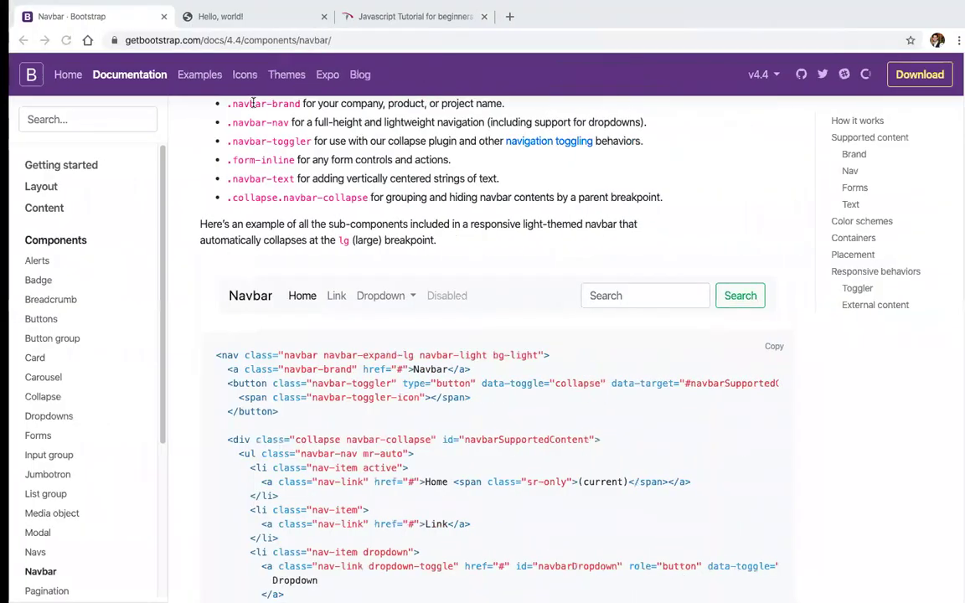
left_click(226, 17)
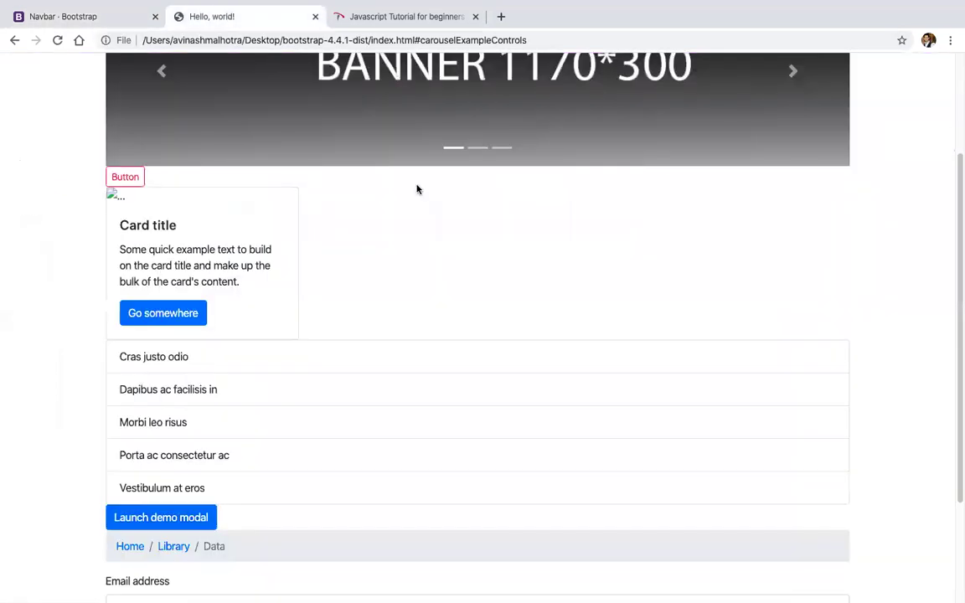
key("super+r")
Return to the editor and undo pasting the navbar code above the container div.
key("super+Tab")
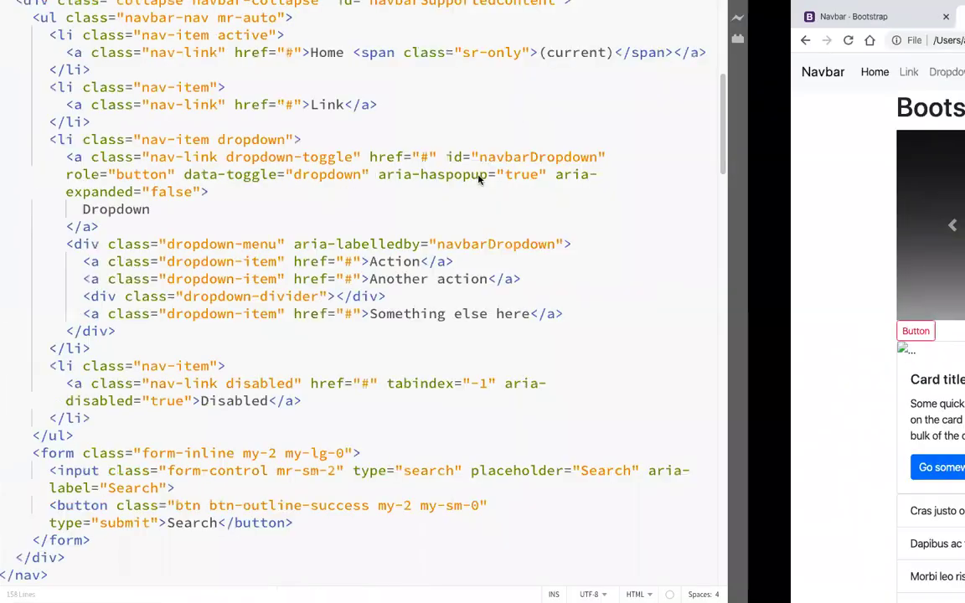
scroll(383, 276, "up", 5)
scroll(383, 277, "up", 2)
scroll(383, 276, "down", 1)
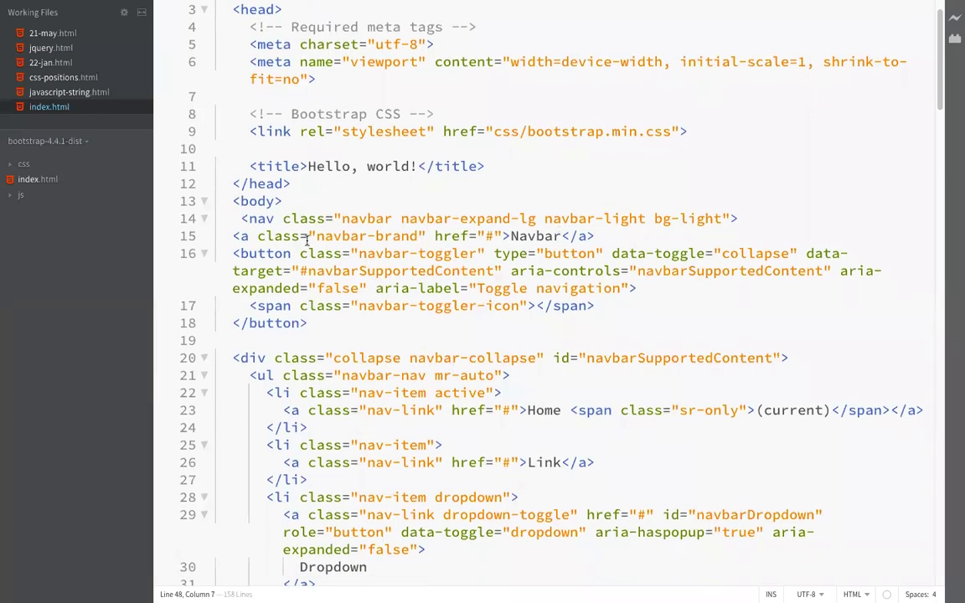
left_click(244, 225)
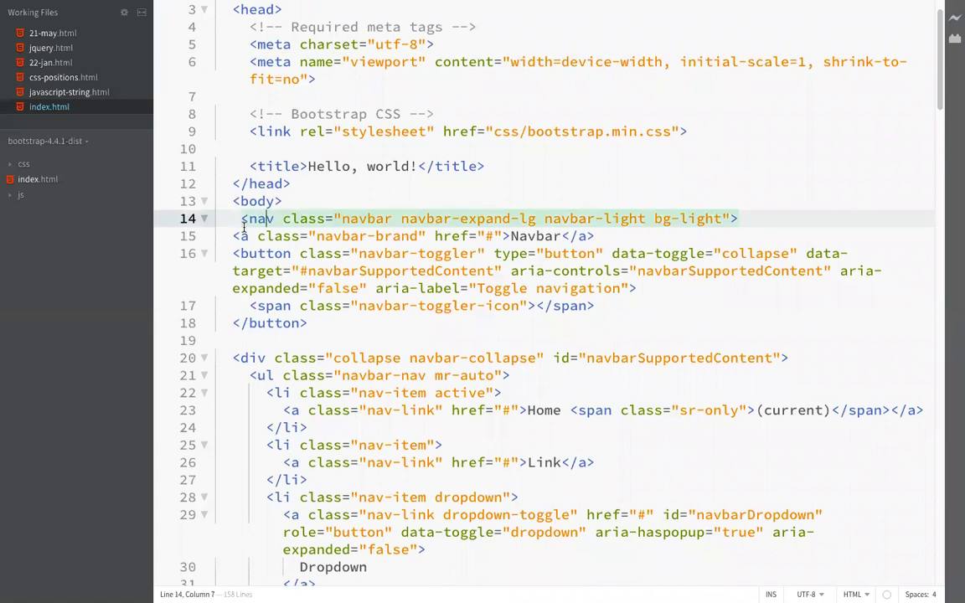
key("ctrl+z")
Paste the navbar code inside the container div above the h1 heading and reload the page in the browser.
left_click(469, 241)
key("Return")
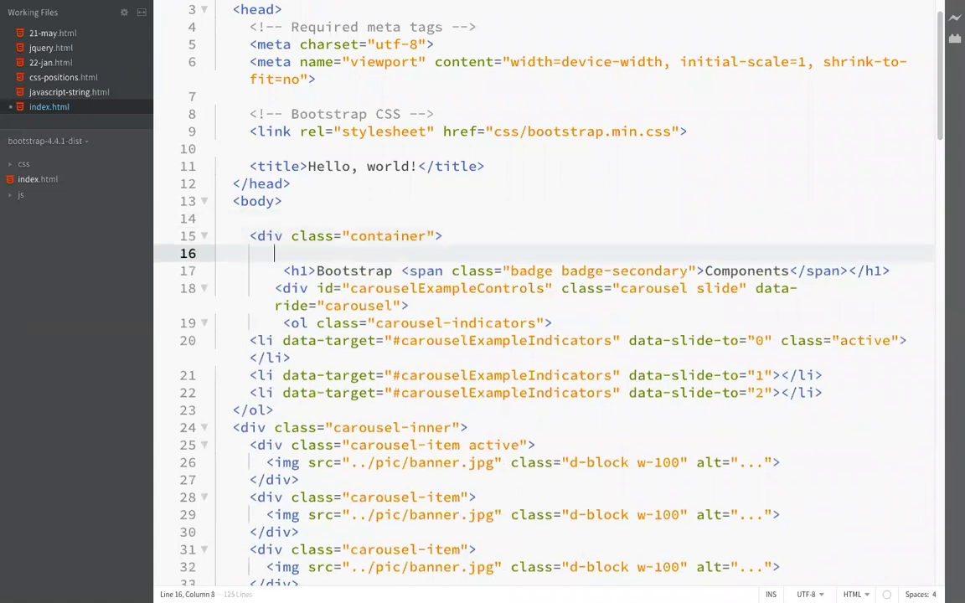
key("ctrl+v")
key("super+Tab")
key("super+r")
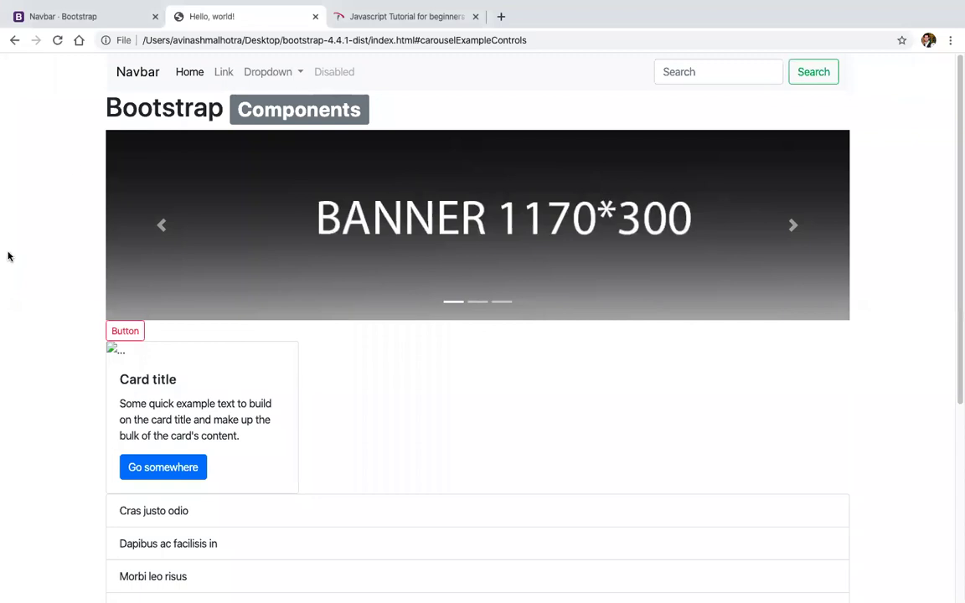
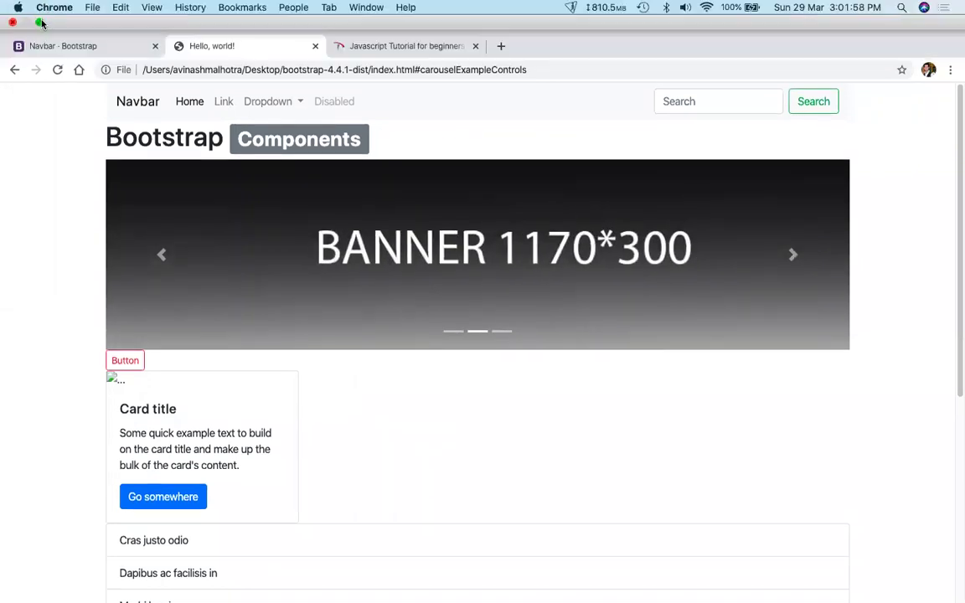
Take the browser out of full screen, narrow its window to mobile width and toggle the collapsed navbar menu open and closed.
left_click(40, 23)
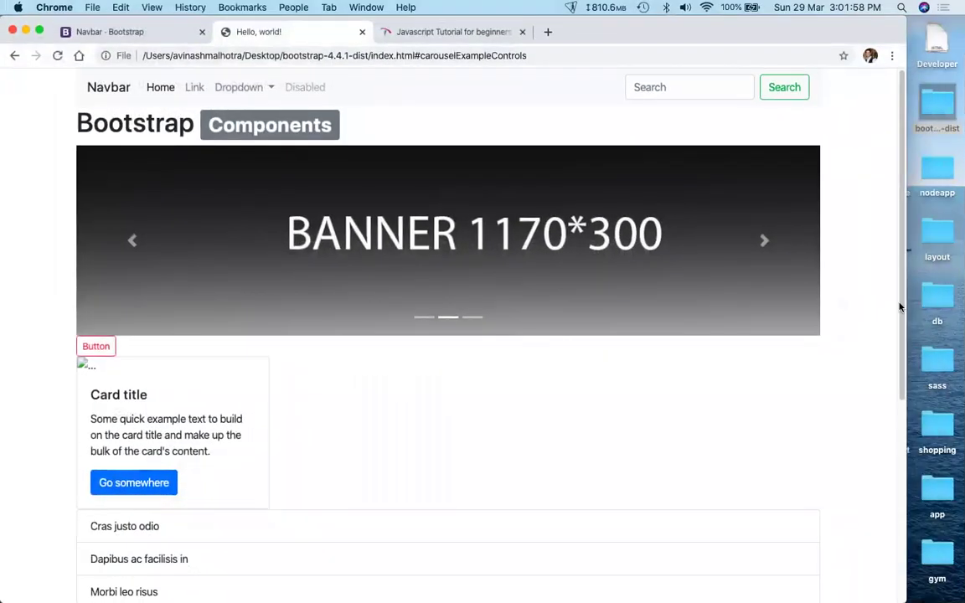
left_click_drag(906, 320, 334, 298)
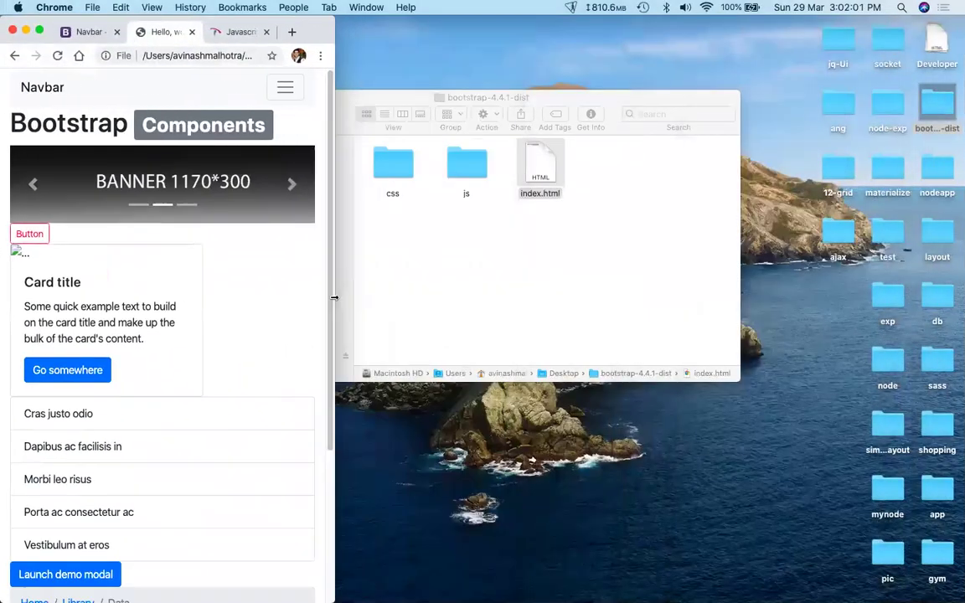
left_click(285, 88)
left_click(286, 88)
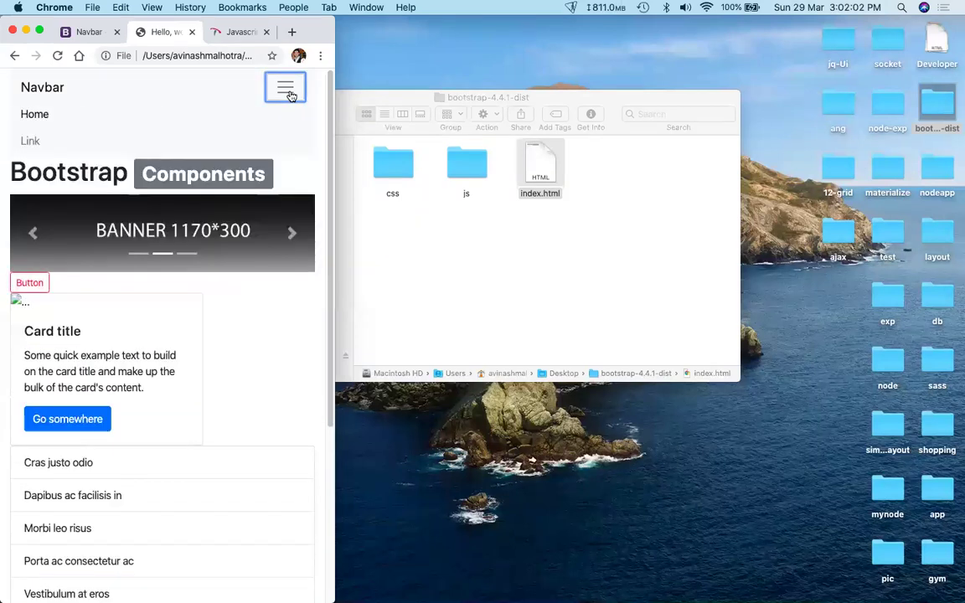
left_click(288, 92)
left_click(288, 91)
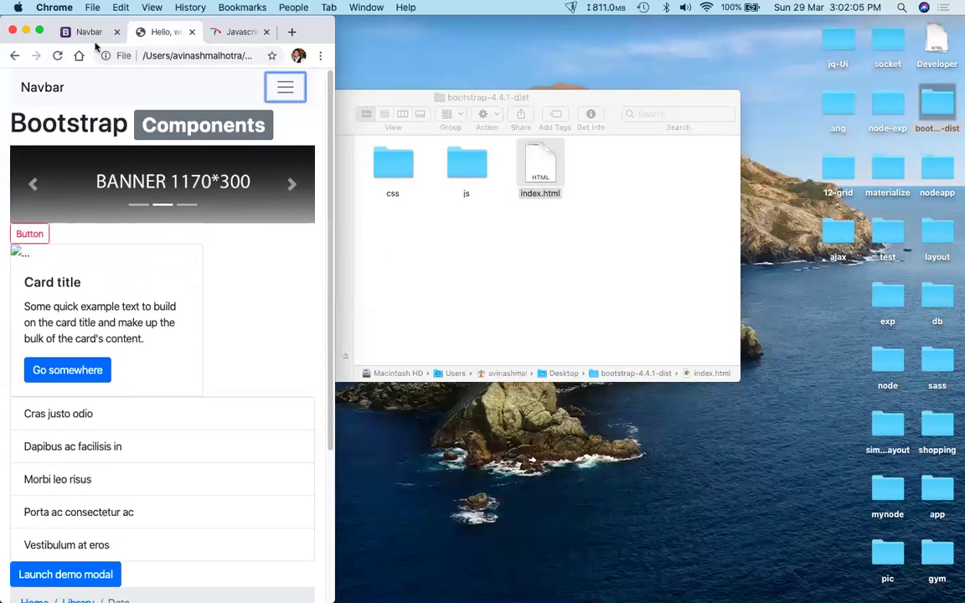
Put the browser back in full screen and go to the opening nav tag of the navbar in index.html in the editor.
left_click(41, 31)
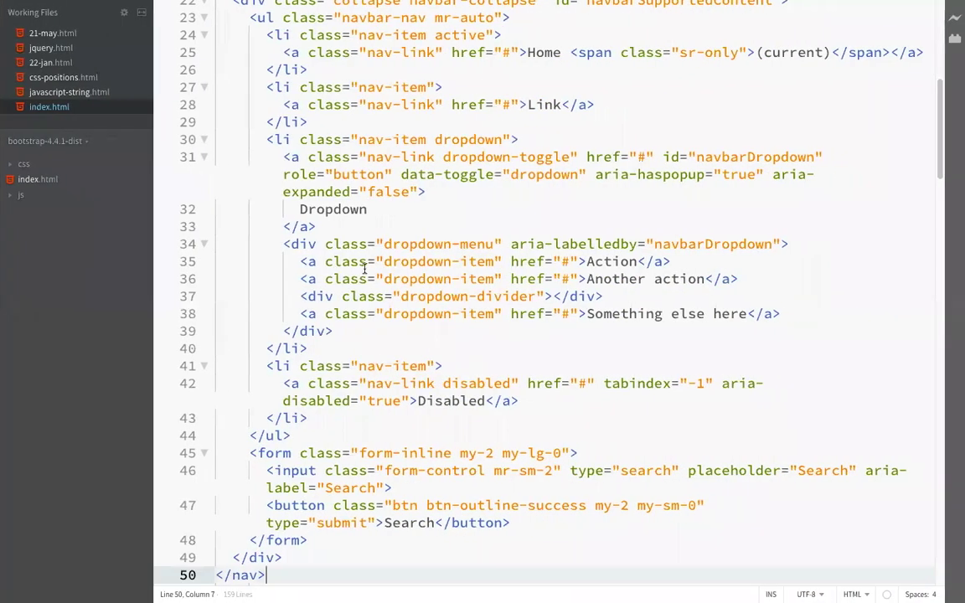
scroll(365, 268, "up", 5)
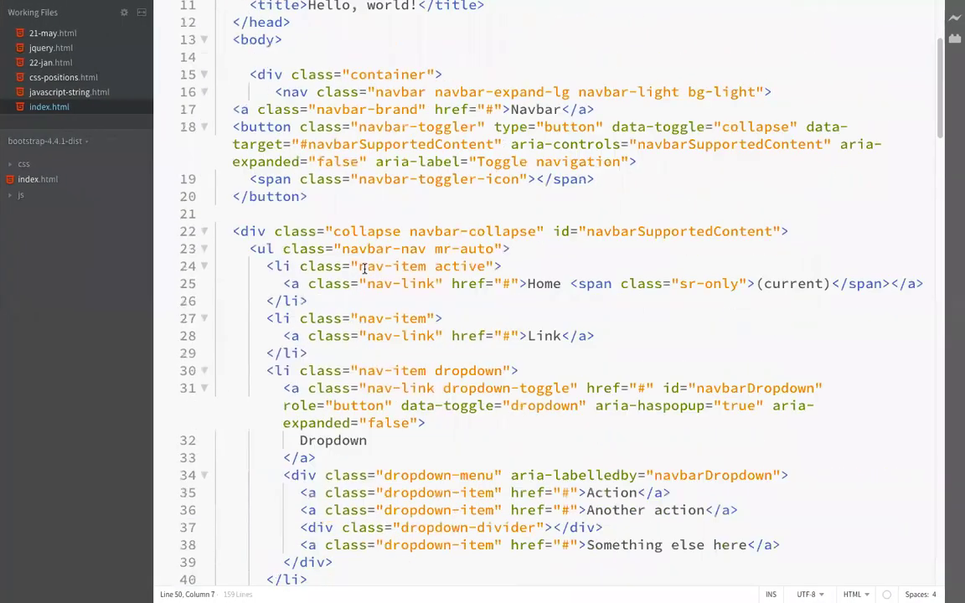
scroll(365, 268, "up", 1)
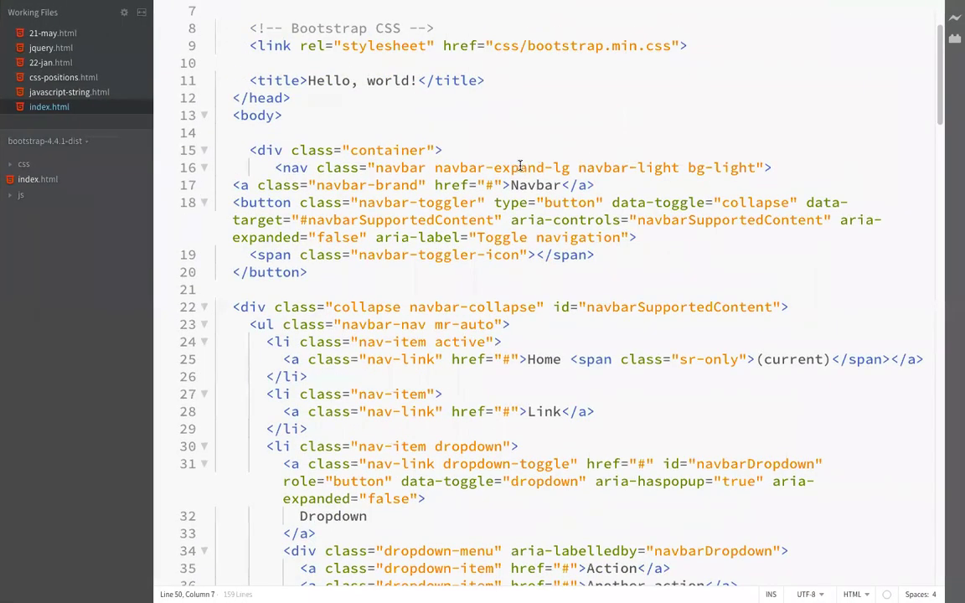
left_click(305, 167)
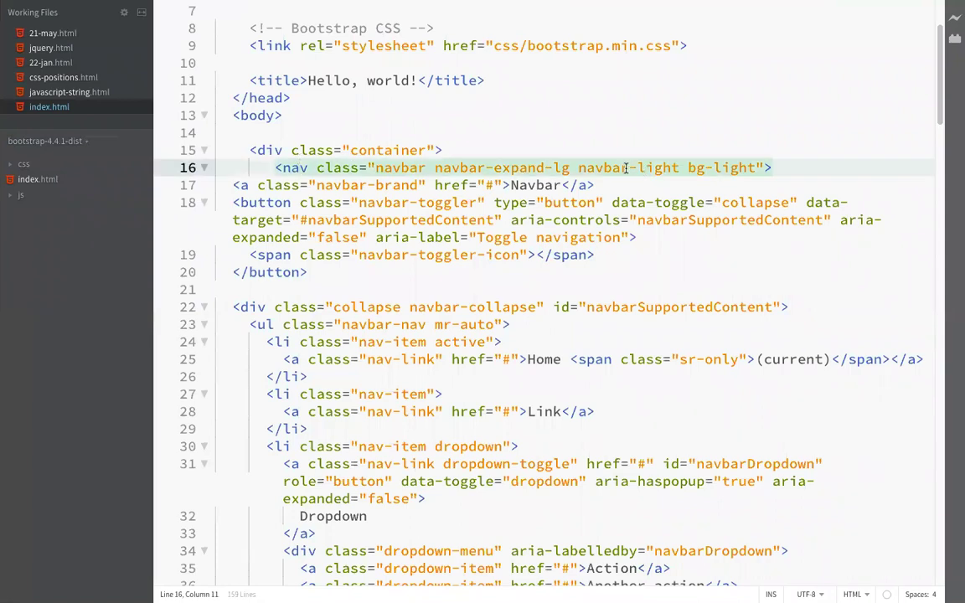
Try bg-danger as the nav tag's background class, check it in the browser, and undo the change in the editor.
double_click(730, 164)
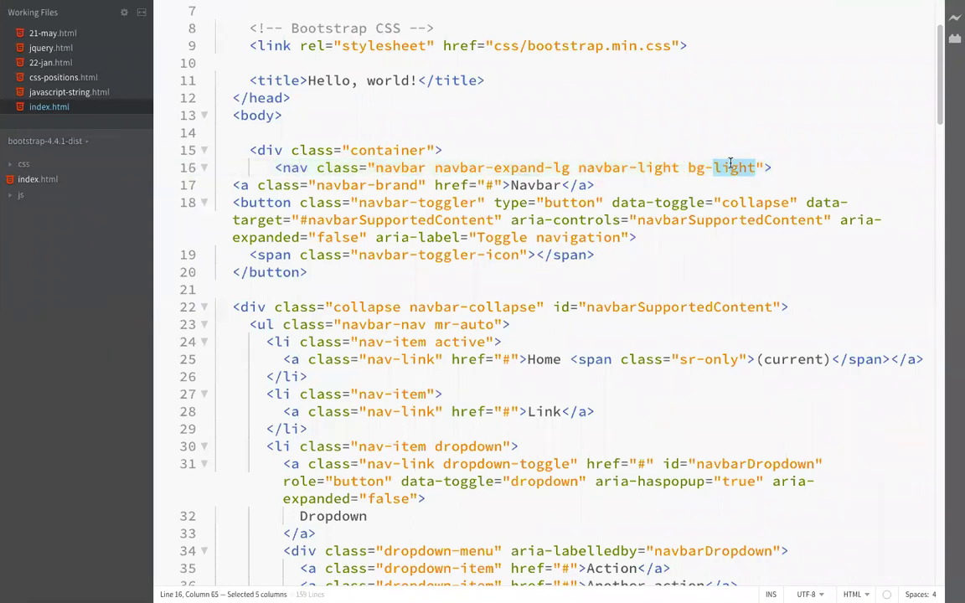
type("danger")
key("Return")
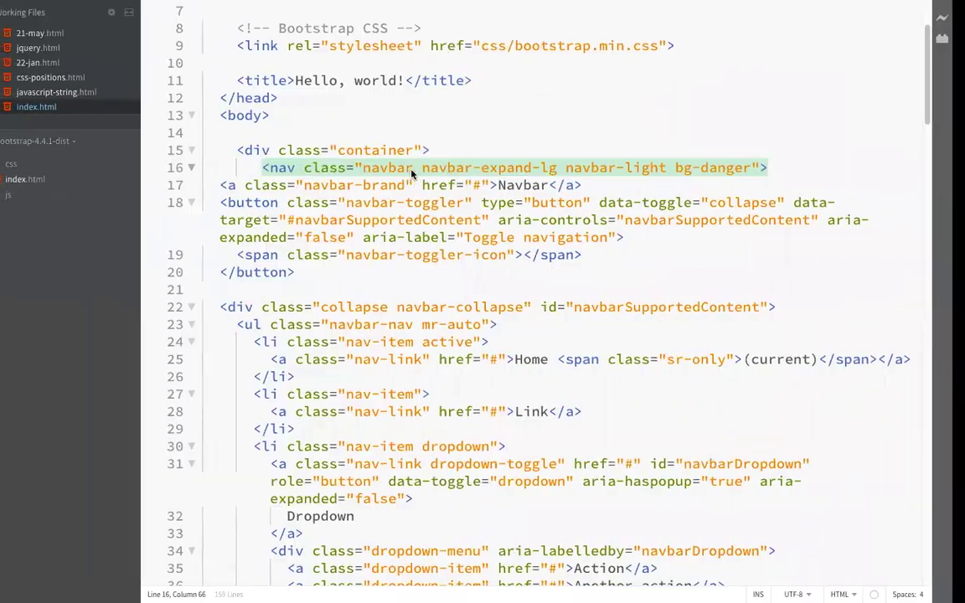
key("ctrl+Right")
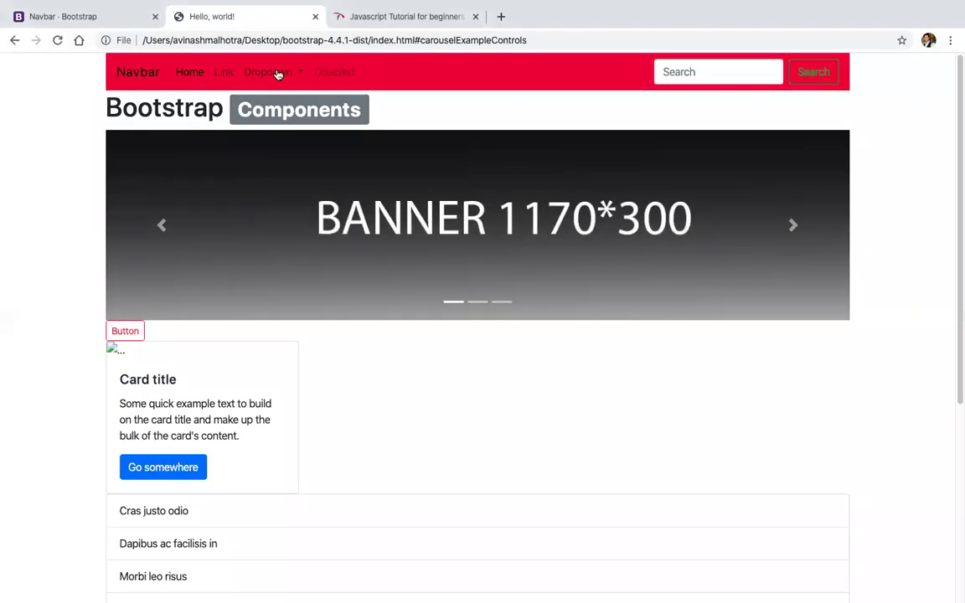
key("ctrl+Right")
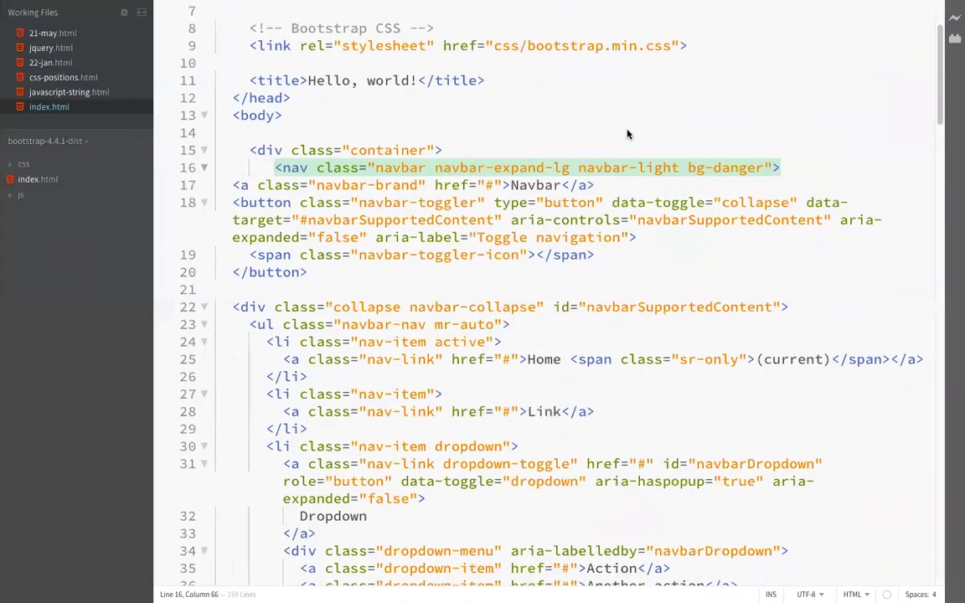
key("ctrl+z")
key("ctrl+z")
Change navbar-light to navbar-dark in the nav tag and reload the page in the browser.
double_click(670, 167)
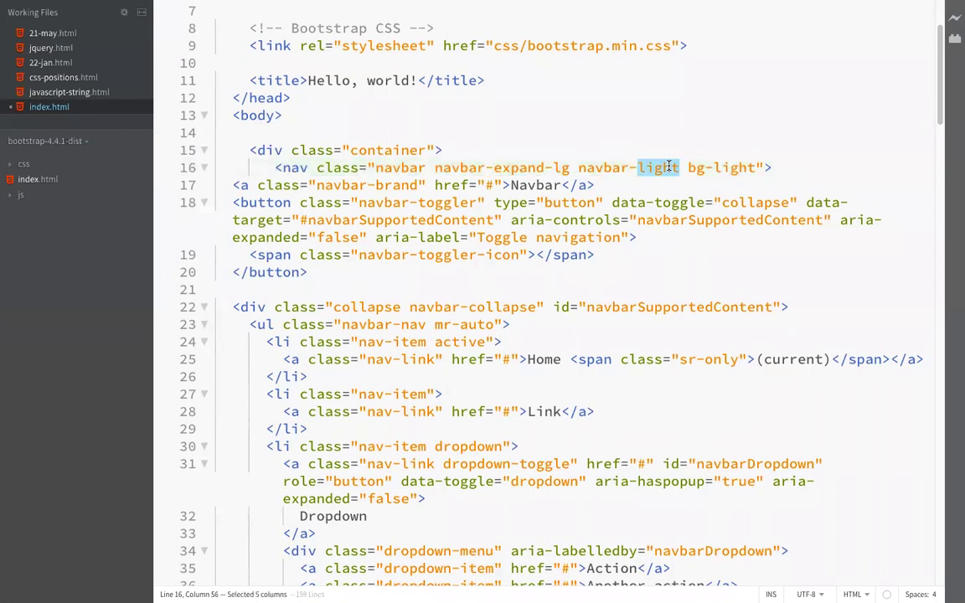
type("i")
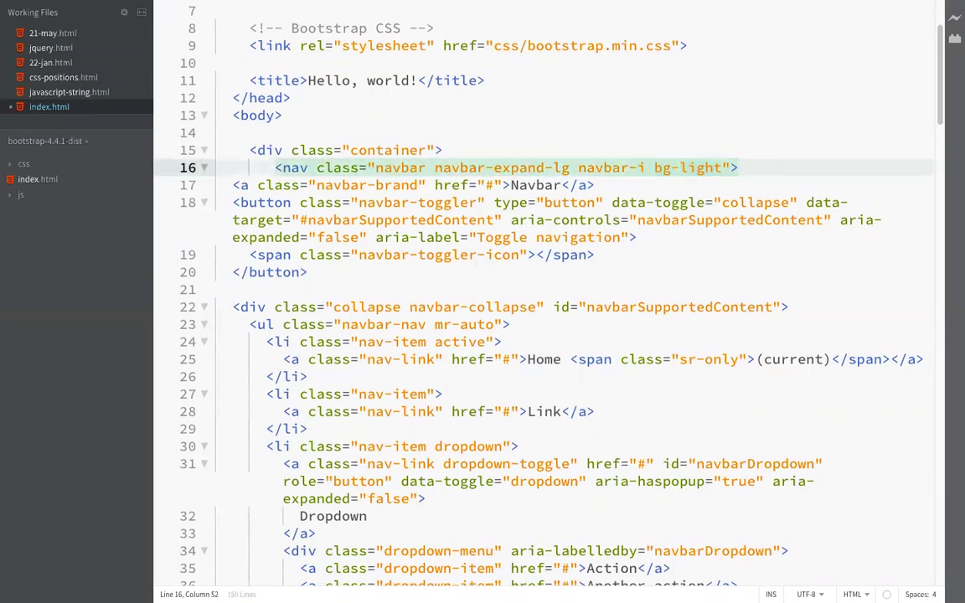
type("da")
key("Return")
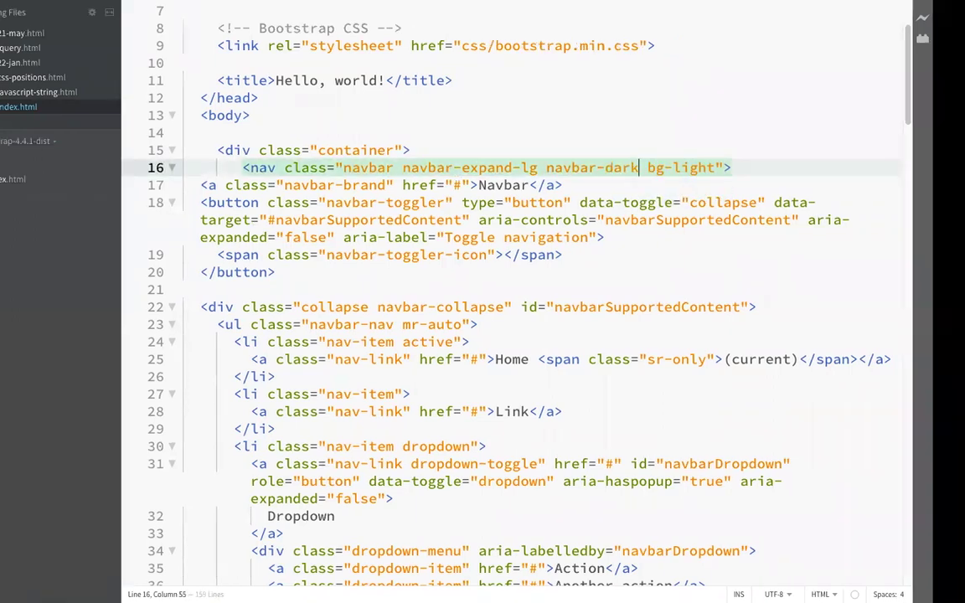
key("super+Tab")
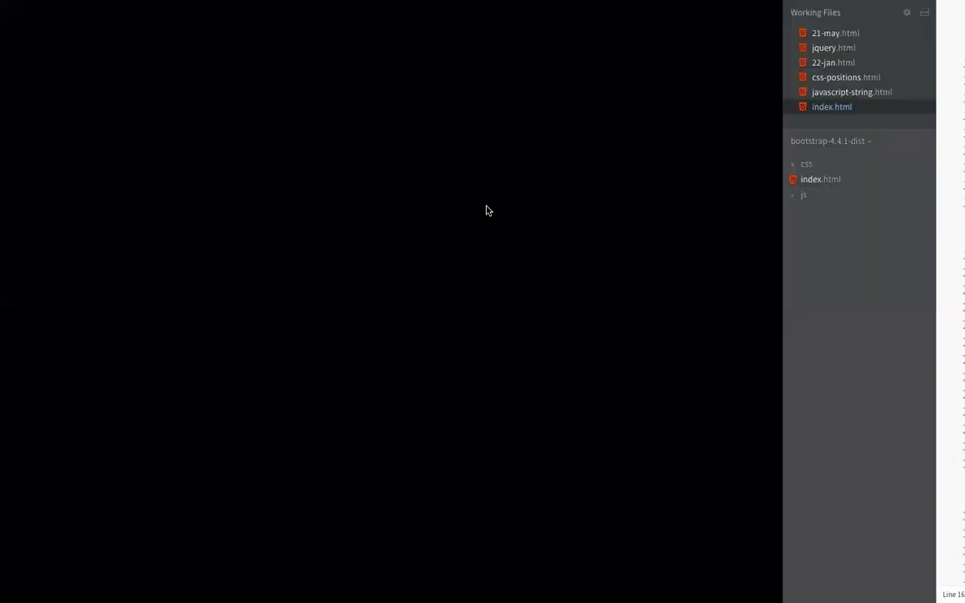
key("super+r")
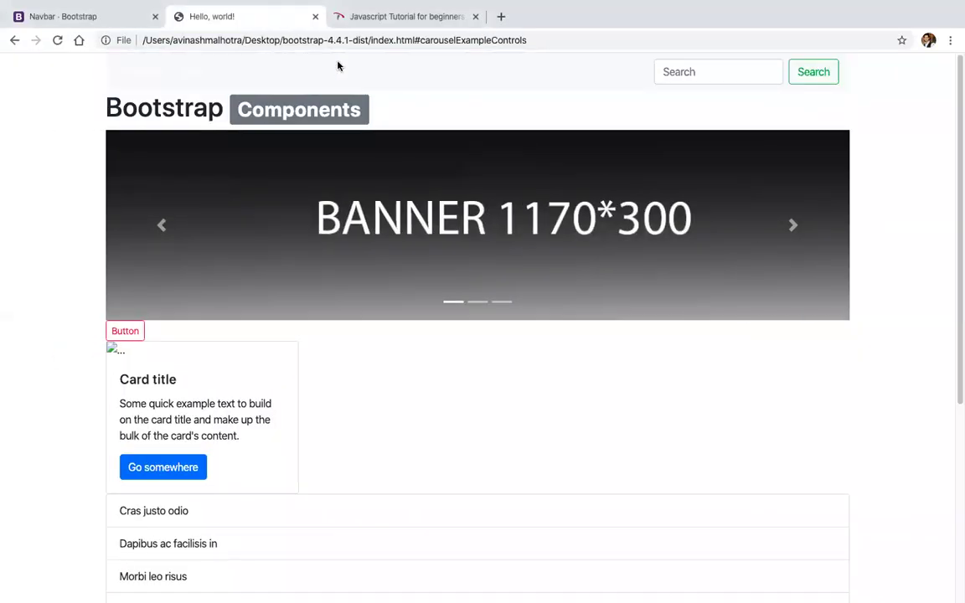
Change the nav tag's bg-light class to bg-dark in the editor and reload the page in the browser.
key("super+Tab")
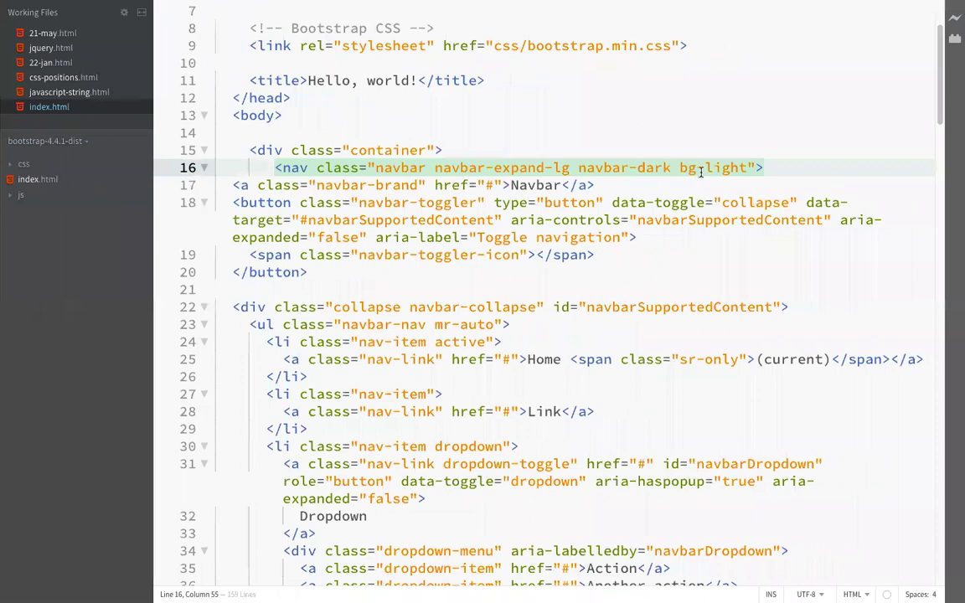
double_click(722, 166)
type("dark")
key("super+Tab")
key("super+r")
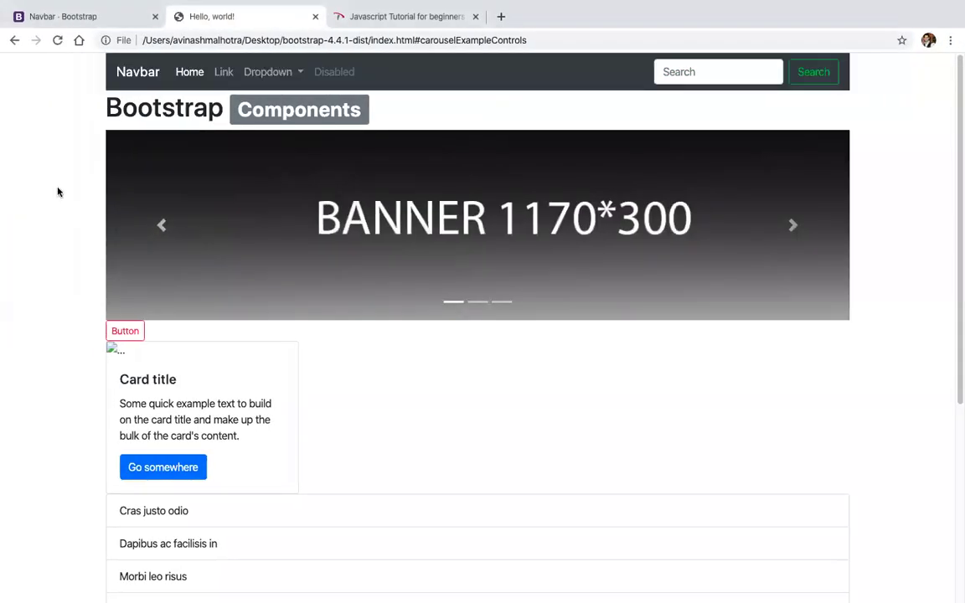
key("super+Tab")
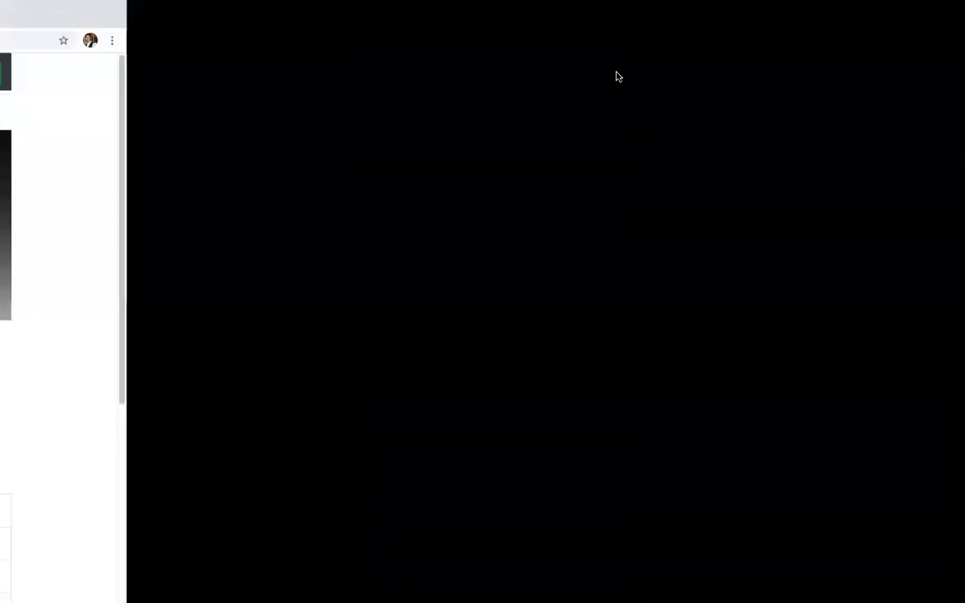
key("super+Tab")
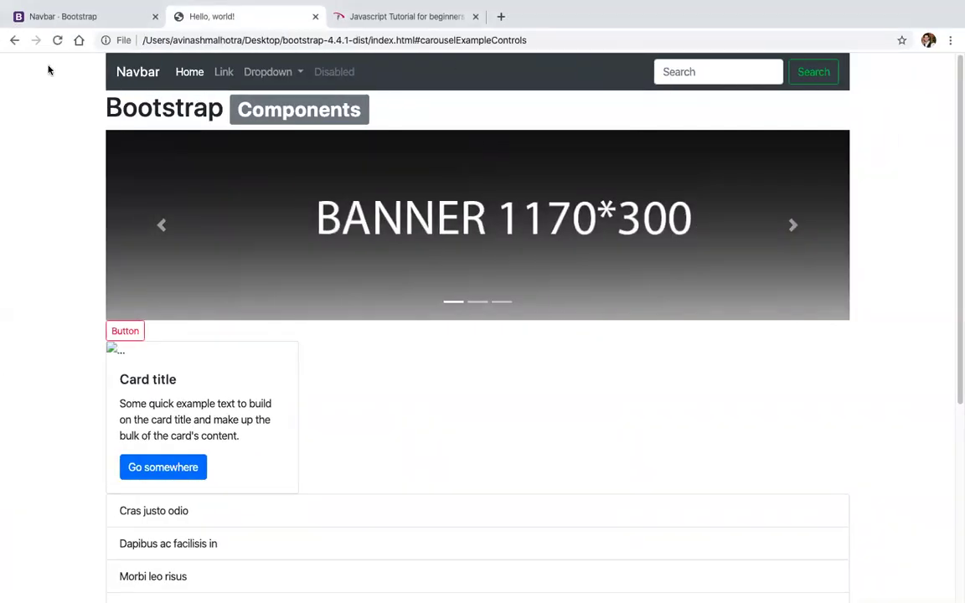
Return to the Navbar documentation and look through its Brand, Nav, Forms and Text examples.
left_click(56, 13)
scroll(317, 358, "down", 1)
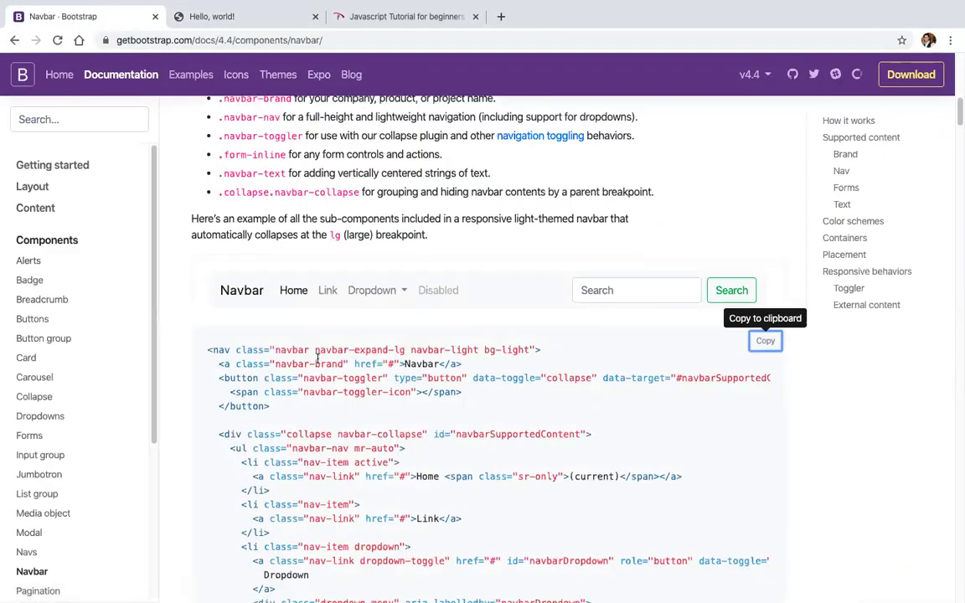
scroll(317, 358, "down", 10)
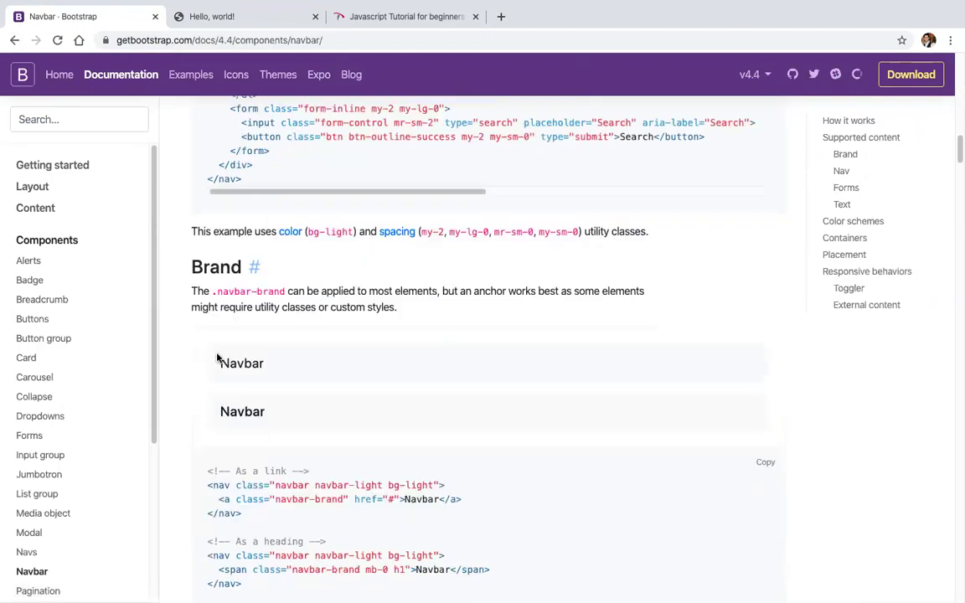
scroll(217, 358, "down", 2)
scroll(241, 207, "down", 3)
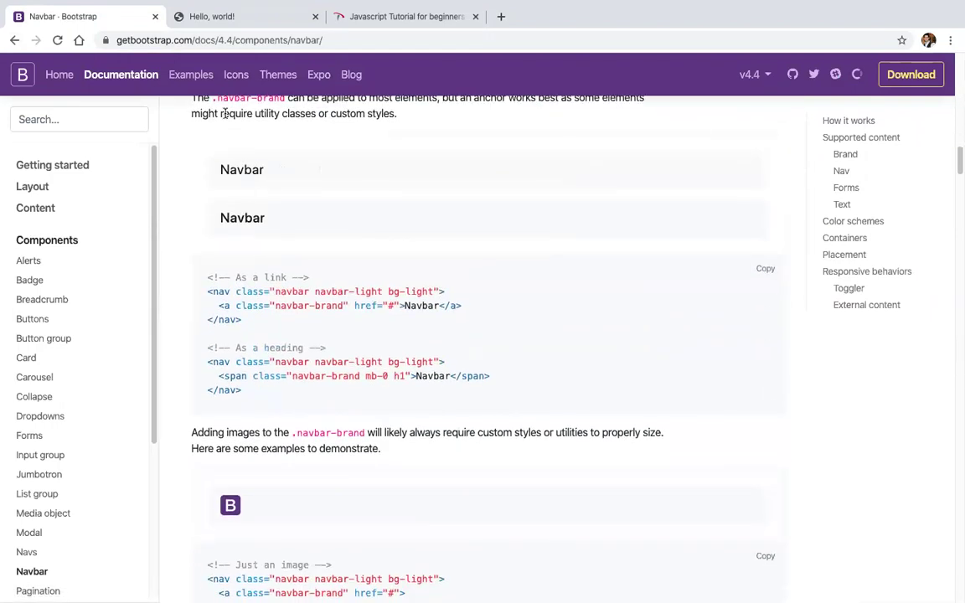
scroll(239, 303, "down", 4)
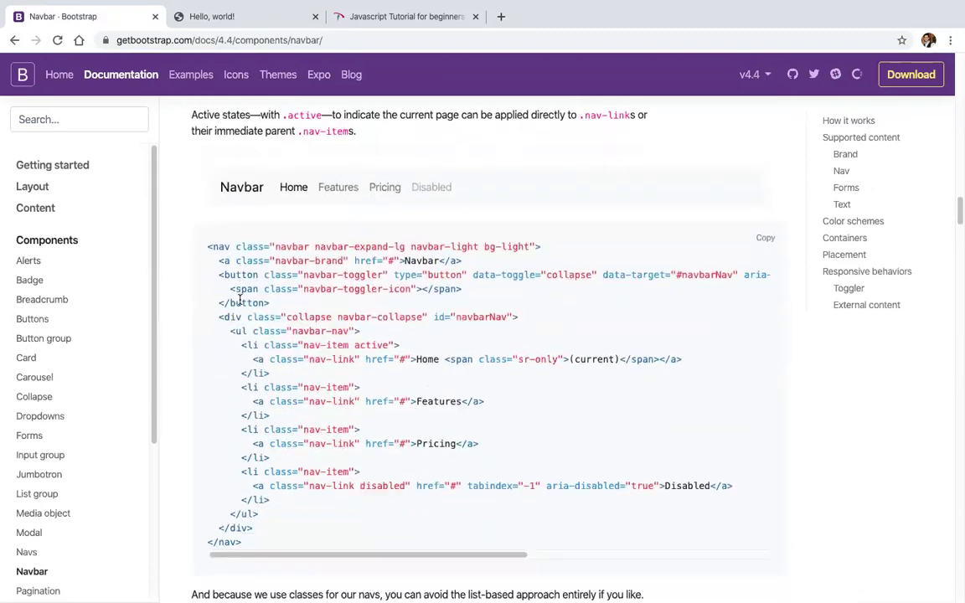
scroll(439, 196, "down", 12)
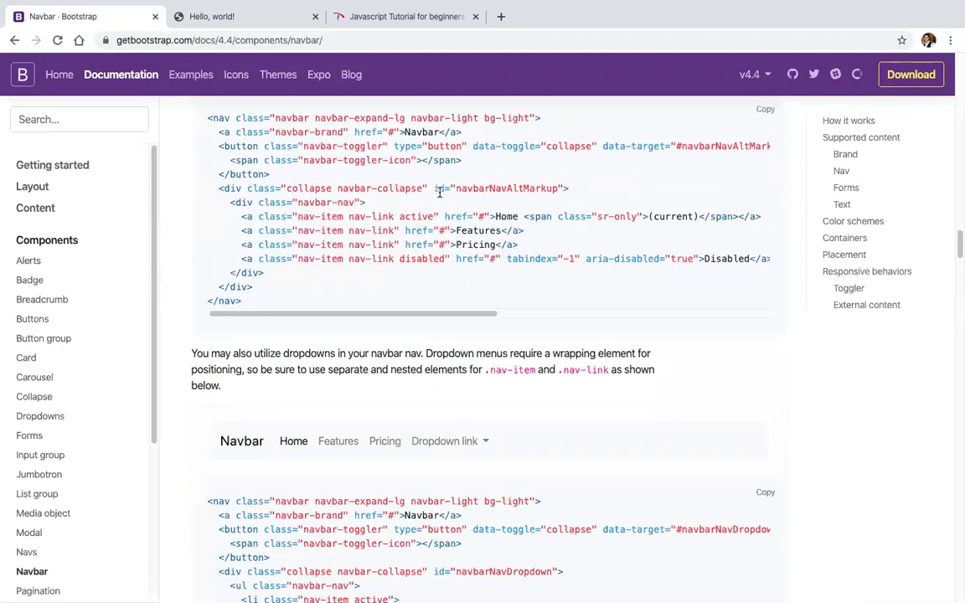
scroll(439, 195, "down", 3)
scroll(339, 205, "up", 1)
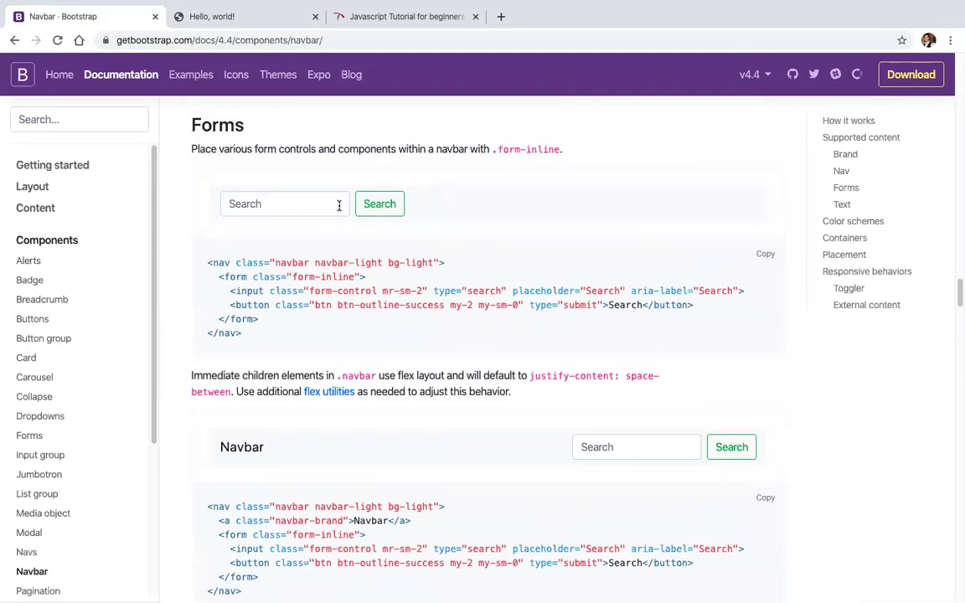
scroll(335, 394, "down", 10)
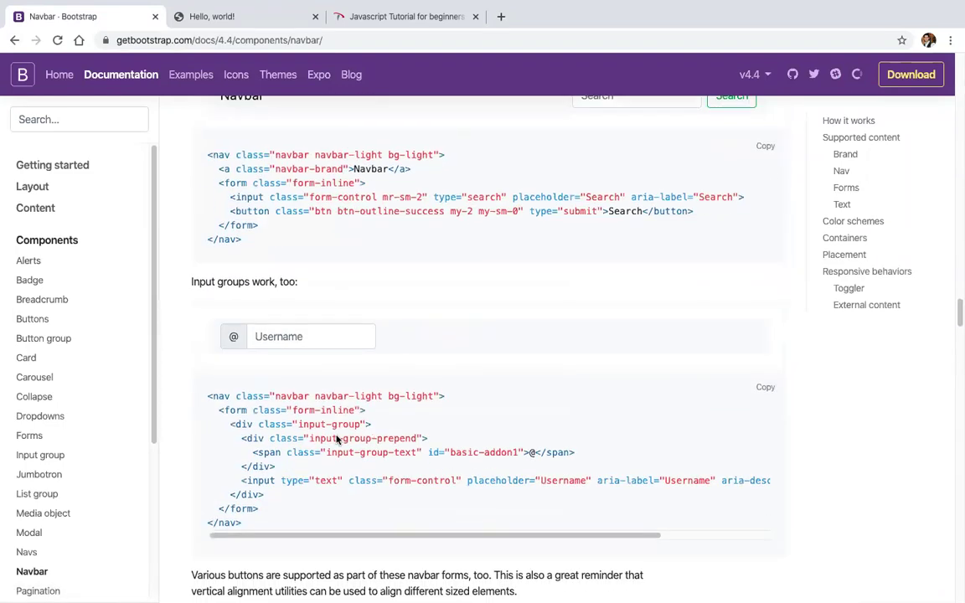
scroll(93, 437, "down", 3)
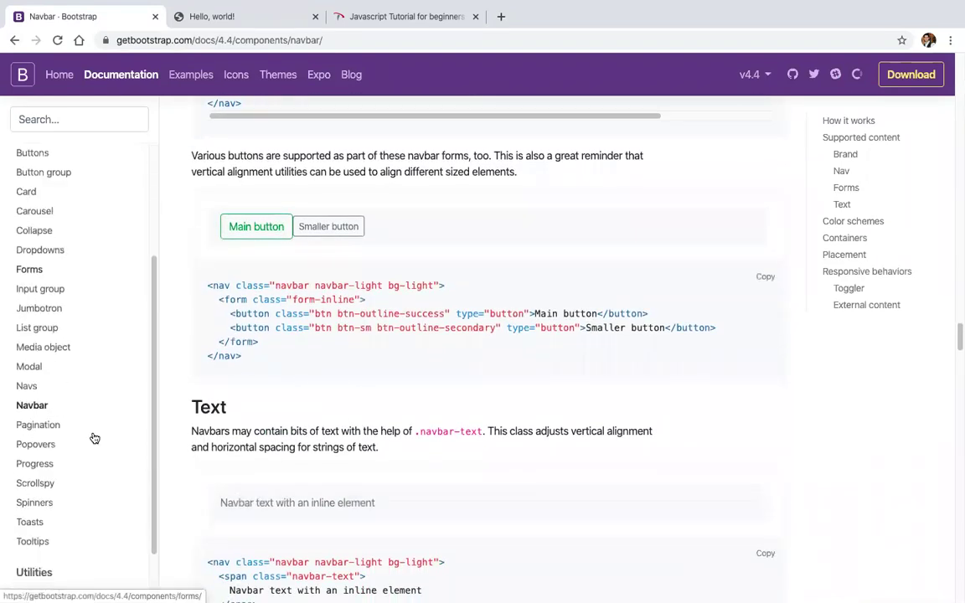
Open the Pagination component documentation and look over its overview example.
left_click(51, 427)
scroll(377, 366, "down", 2)
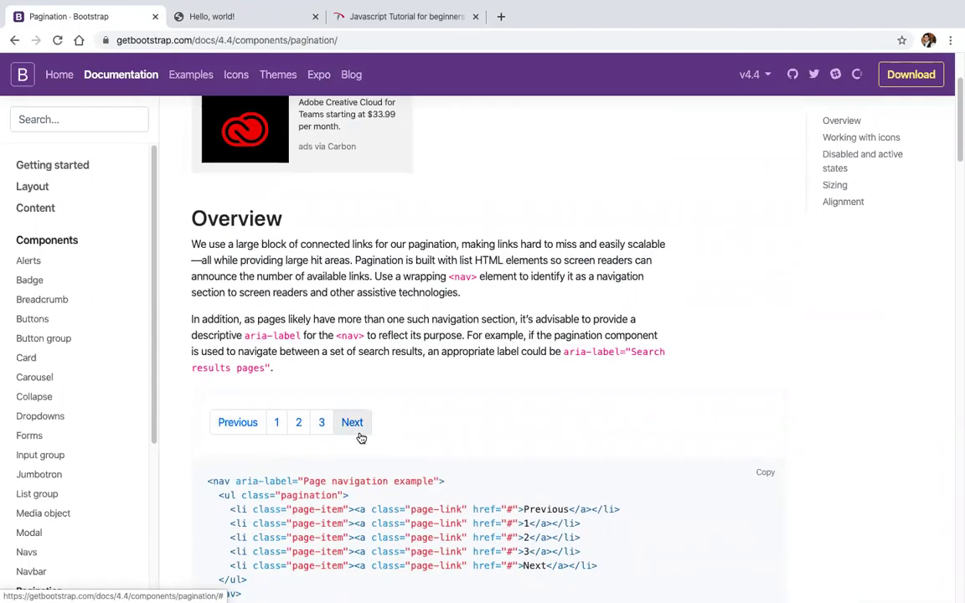
scroll(359, 437, "down", 3)
scroll(105, 437, "down", 3)
Open the Popovers documentation and try the example popover and the top and right popovers under Four directions.
scroll(92, 418, "down", 1)
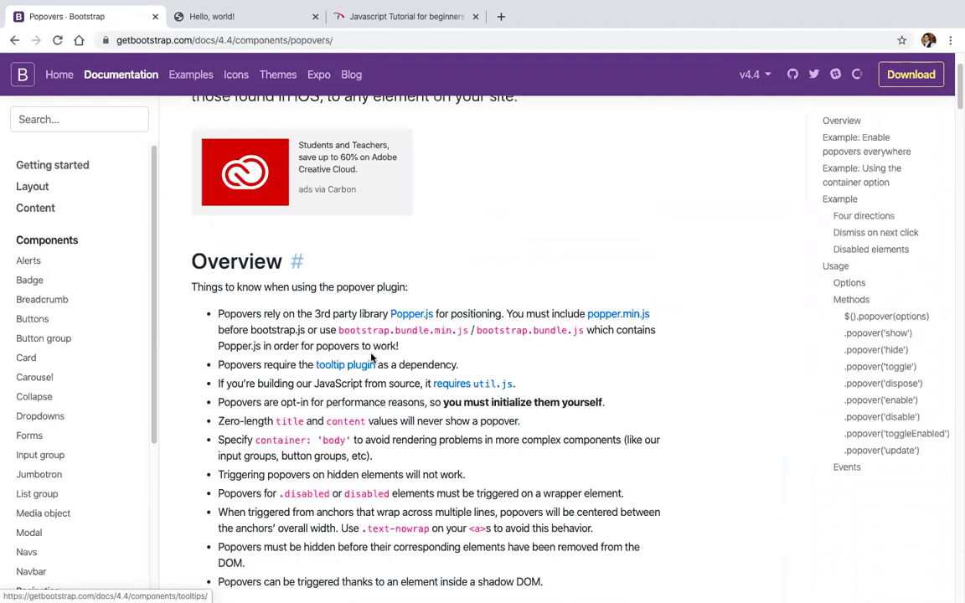
scroll(371, 354, "down", 2)
scroll(371, 354, "down", 8)
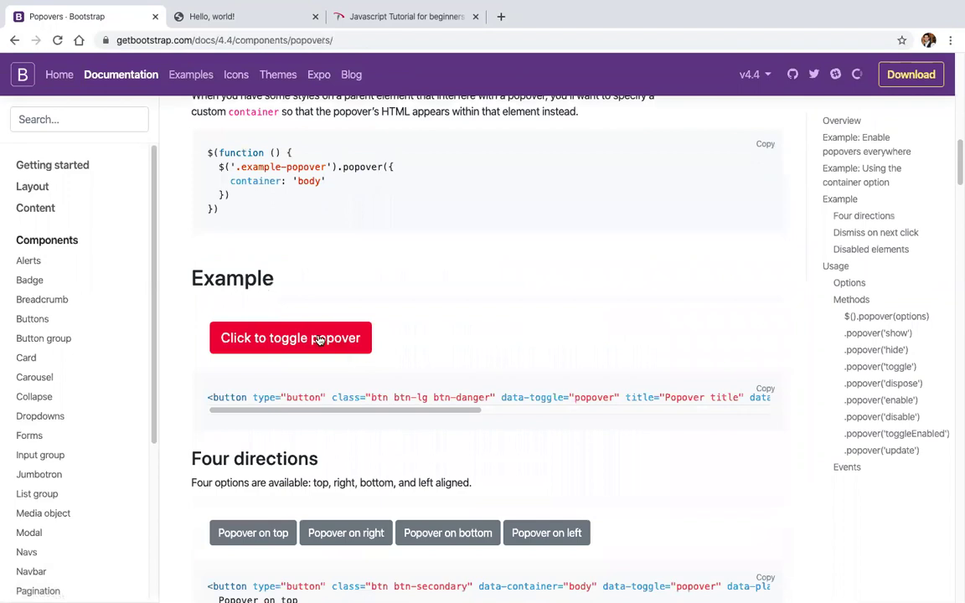
left_click(319, 338)
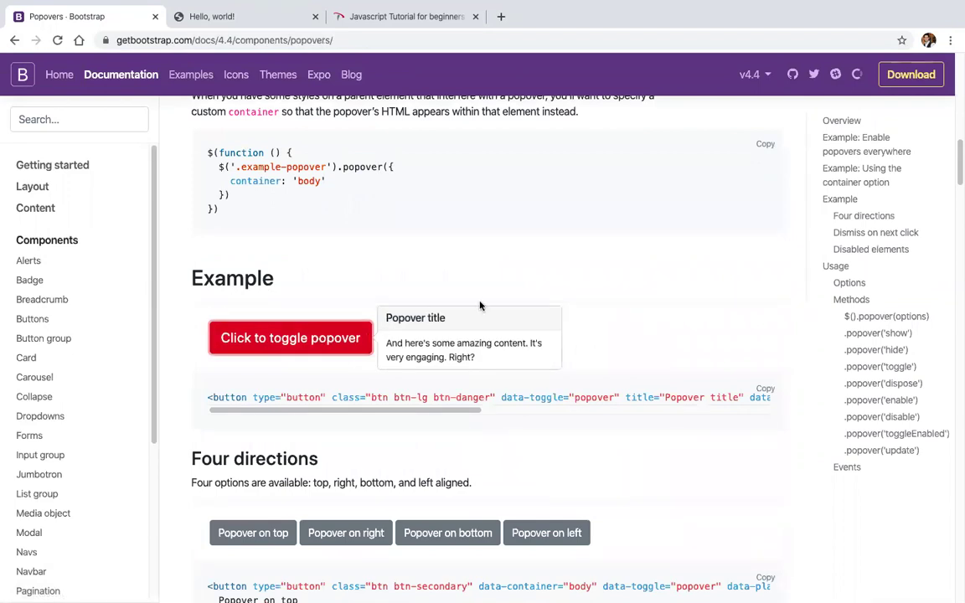
scroll(335, 452, "down", 2)
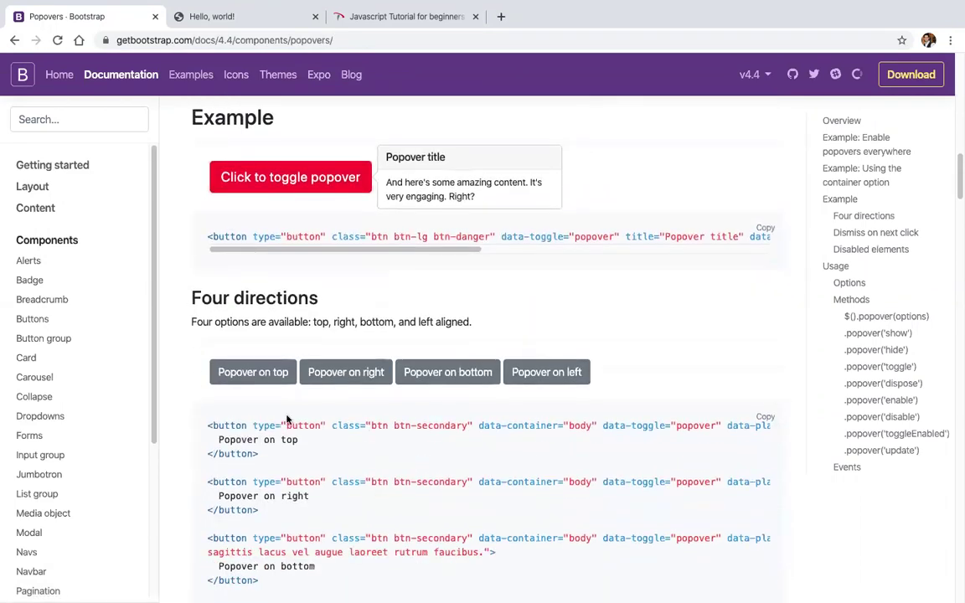
left_click(266, 373)
left_click(266, 372)
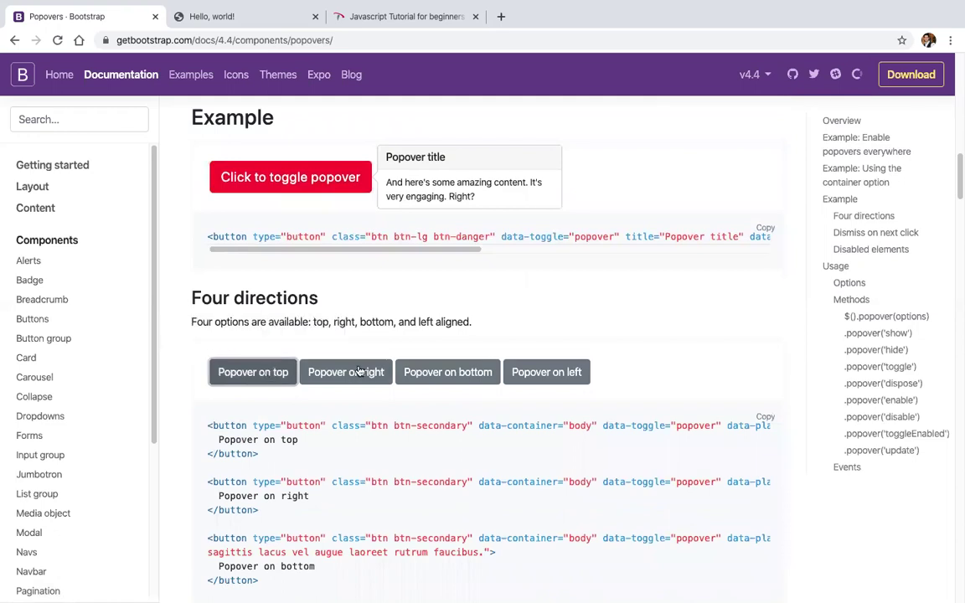
left_click(345, 372)
left_click(344, 372)
Show and dismiss the Dismissible popover example, and look through the Disabled elements, Usage and Options sections.
scroll(352, 370, "down", 5)
scroll(357, 370, "down", 1)
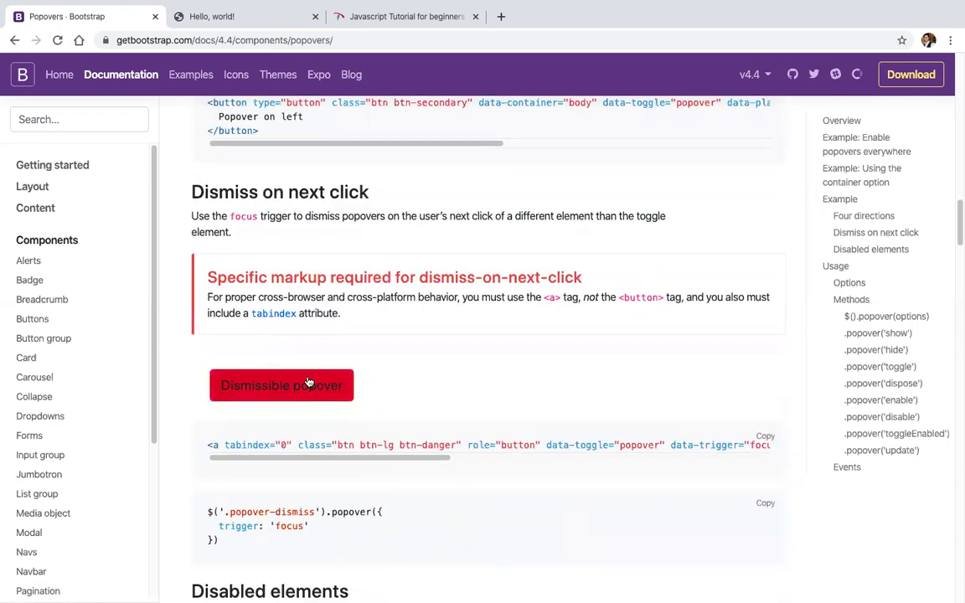
left_click(308, 383)
left_click(595, 368)
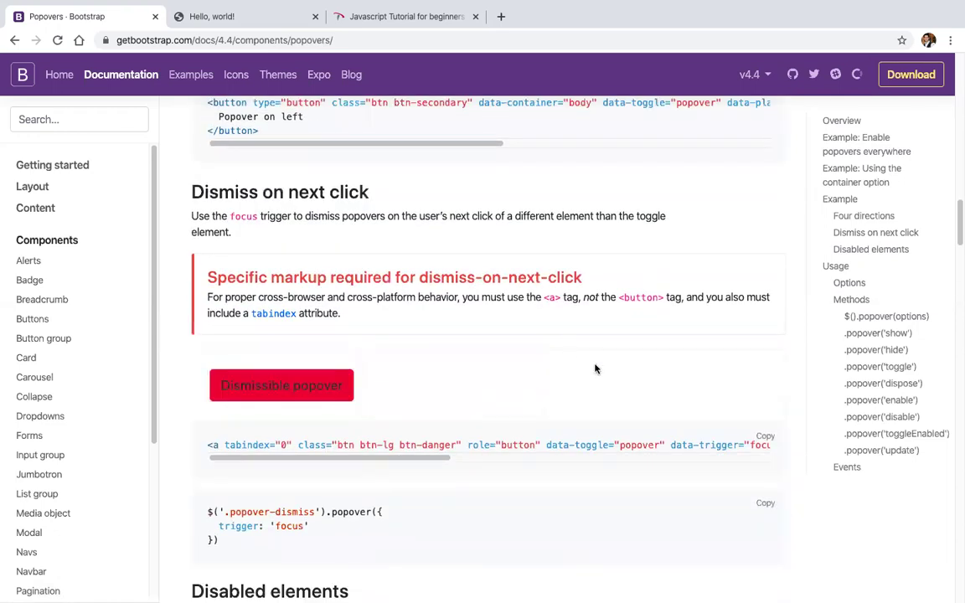
scroll(350, 398, "down", 8)
scroll(281, 271, "up", 3)
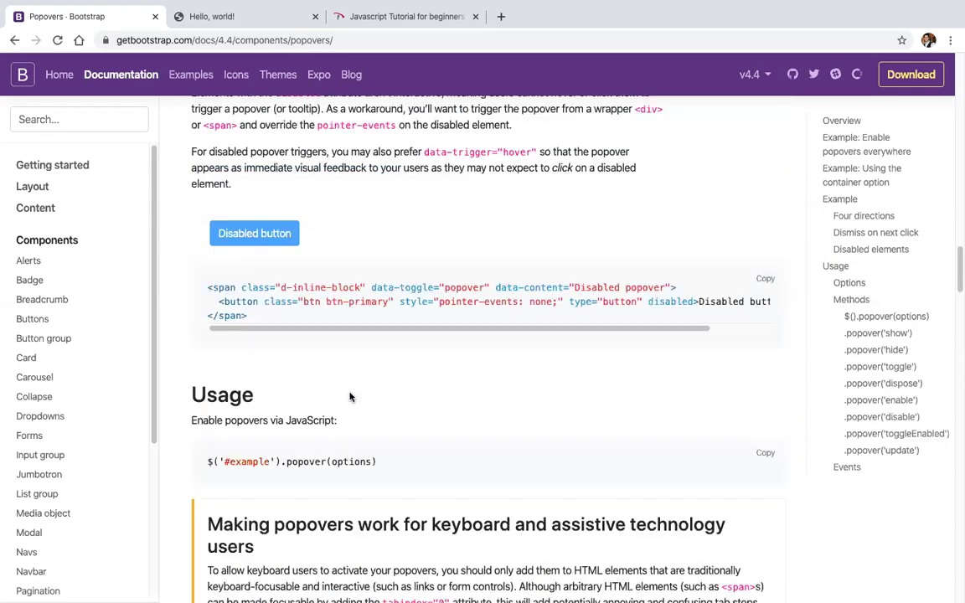
mouse_move(281, 270)
scroll(277, 268, "down", 10)
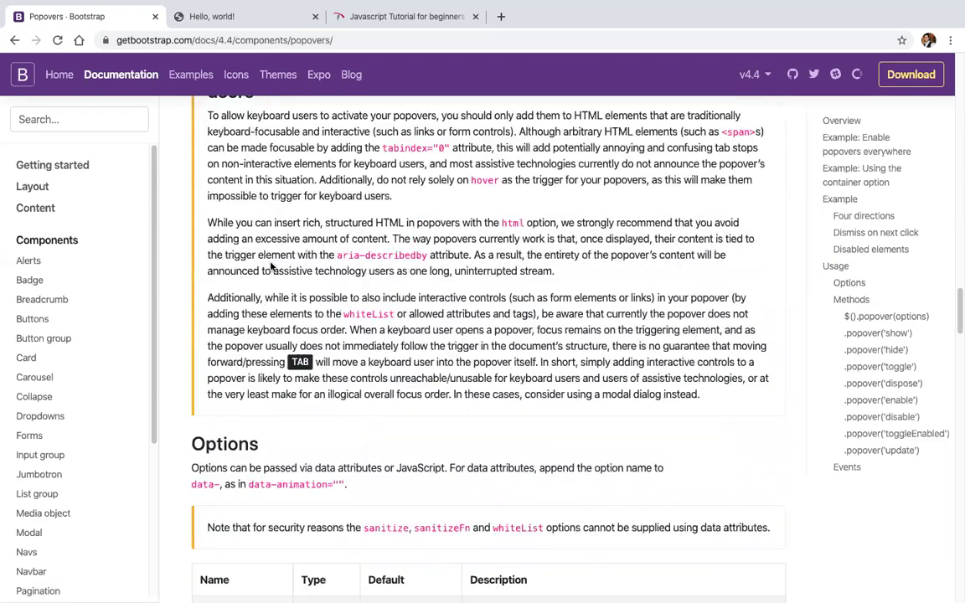
Skim the Popovers options table, then open the Progress component documentation and look over its How it works and Labels examples.
scroll(252, 356, "down", 5)
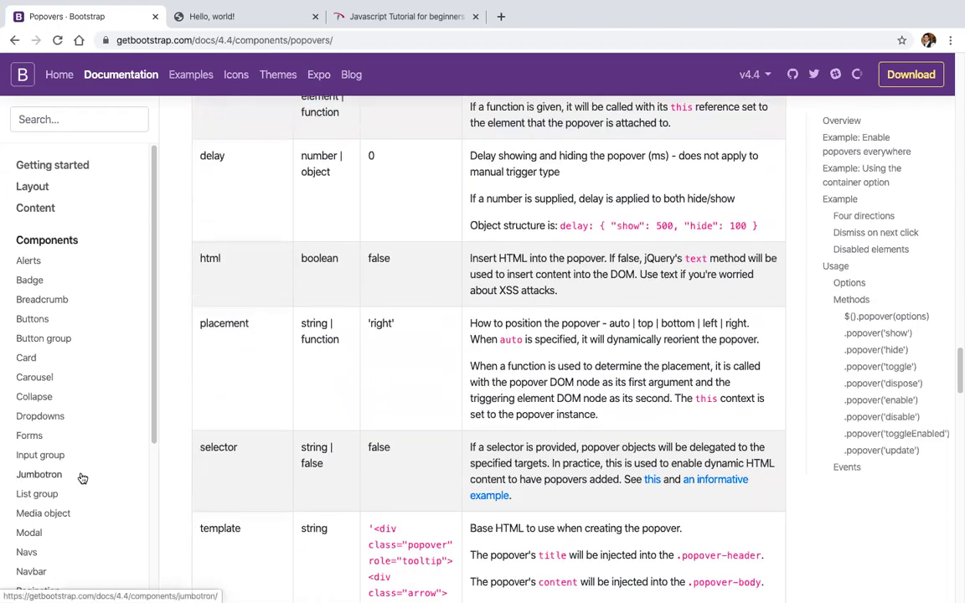
scroll(82, 477, "down", 2)
scroll(82, 478, "down", 1)
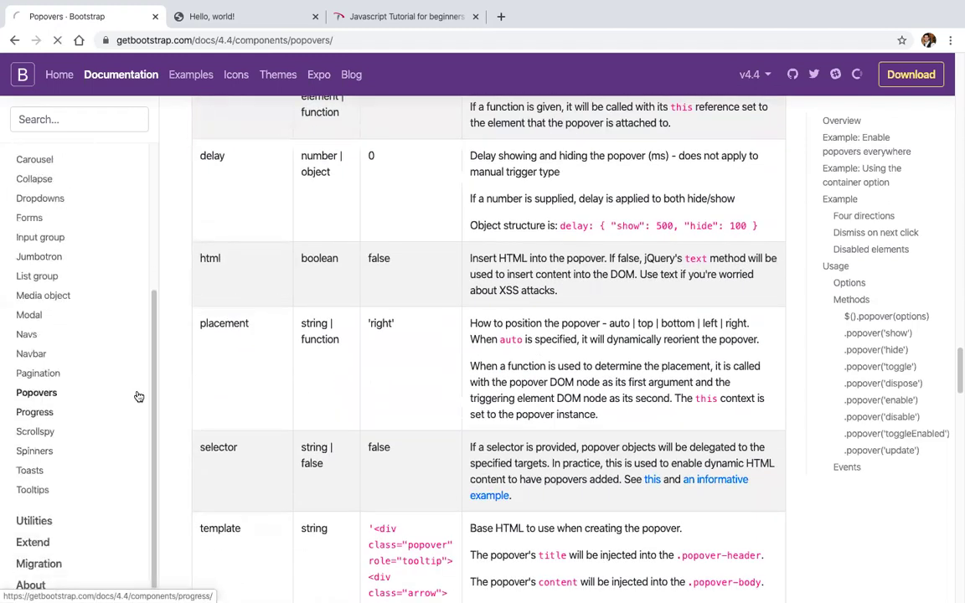
scroll(313, 388, "down", 3)
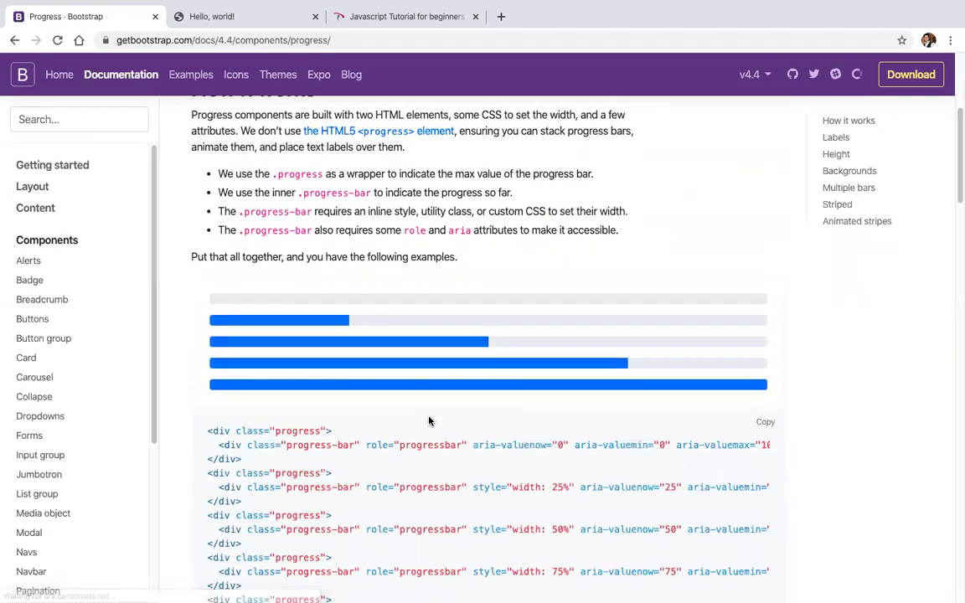
scroll(429, 420, "down", 8)
scroll(422, 304, "up", 1)
scroll(368, 310, "down", 3)
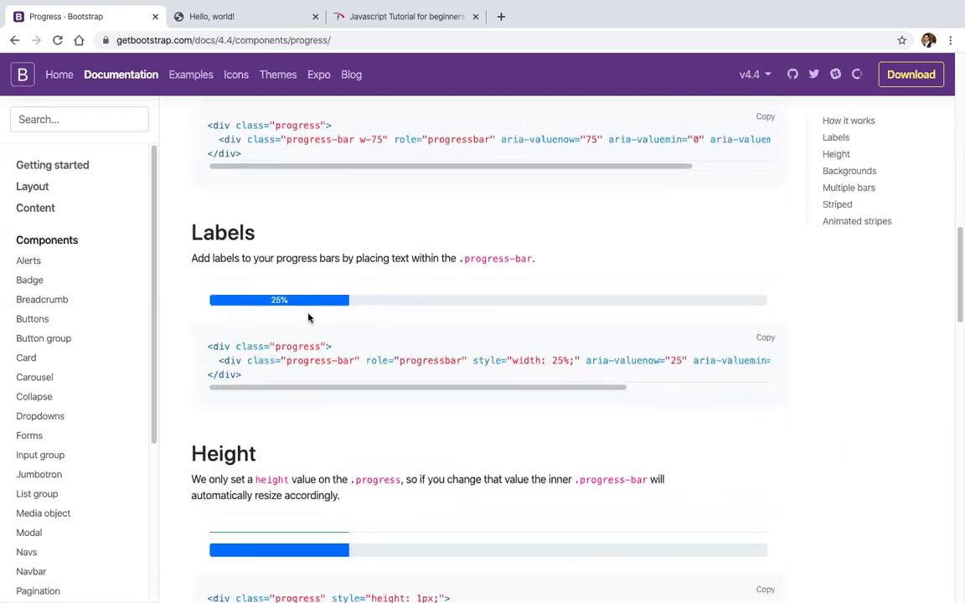
Look through the Height, Backgrounds, Multiple bars and Striped progress examples, and toggle the animation in the Animated stripes example.
scroll(309, 310, "down", 3)
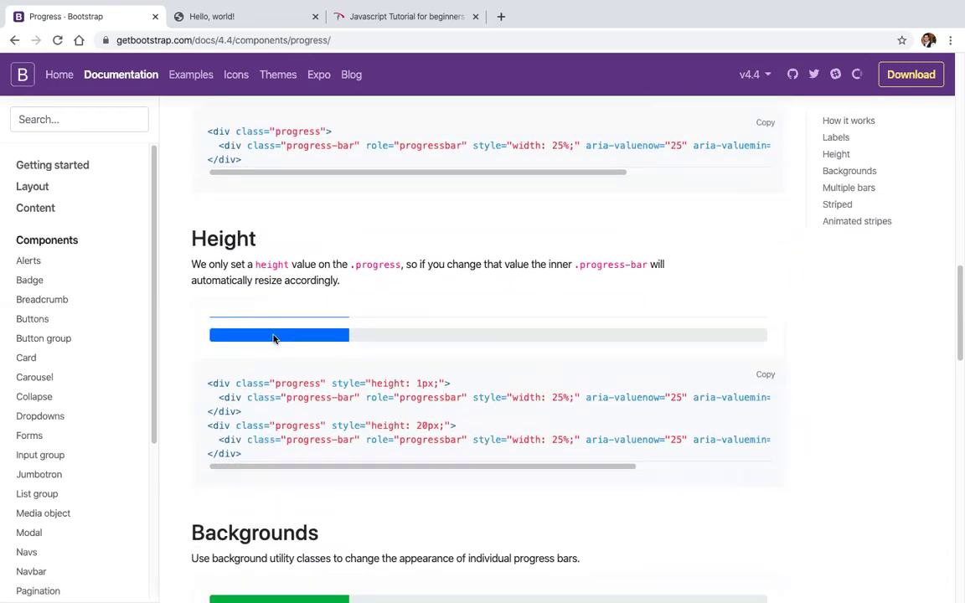
scroll(273, 338, "down", 5)
scroll(326, 331, "down", 2)
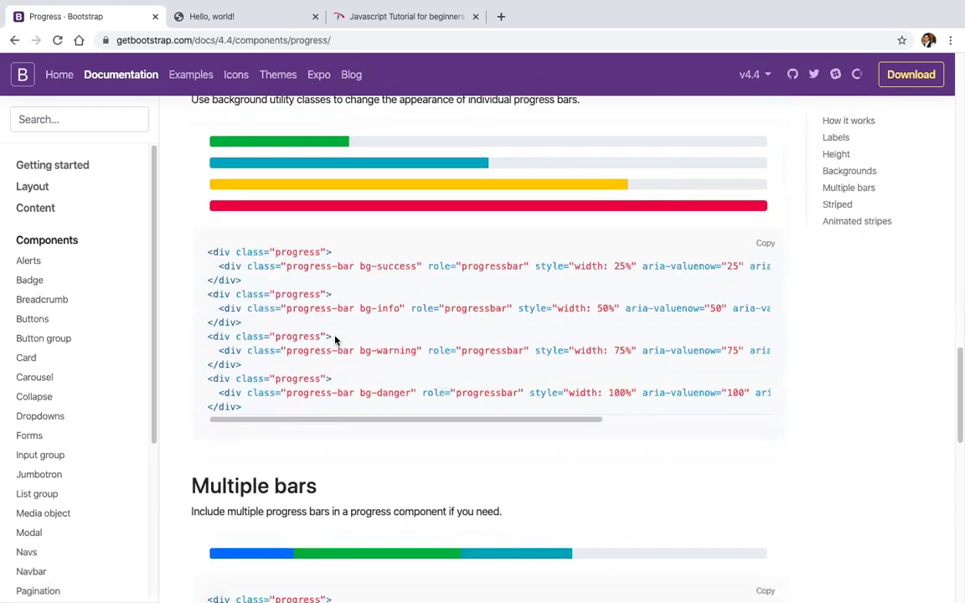
scroll(335, 339, "down", 4)
scroll(399, 277, "down", 6)
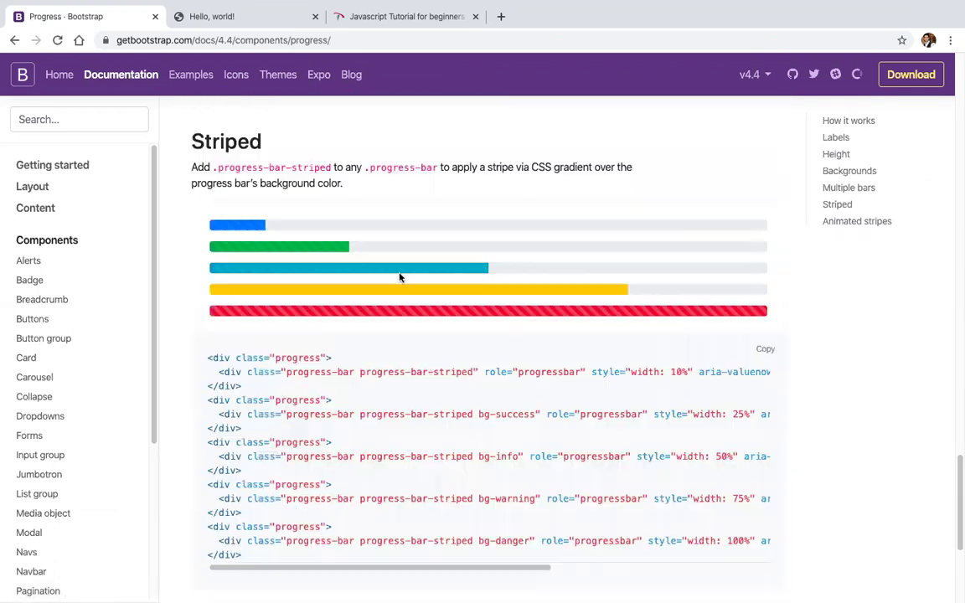
scroll(362, 223, "up", 1)
scroll(362, 225, "down", 1)
scroll(362, 226, "down", 1)
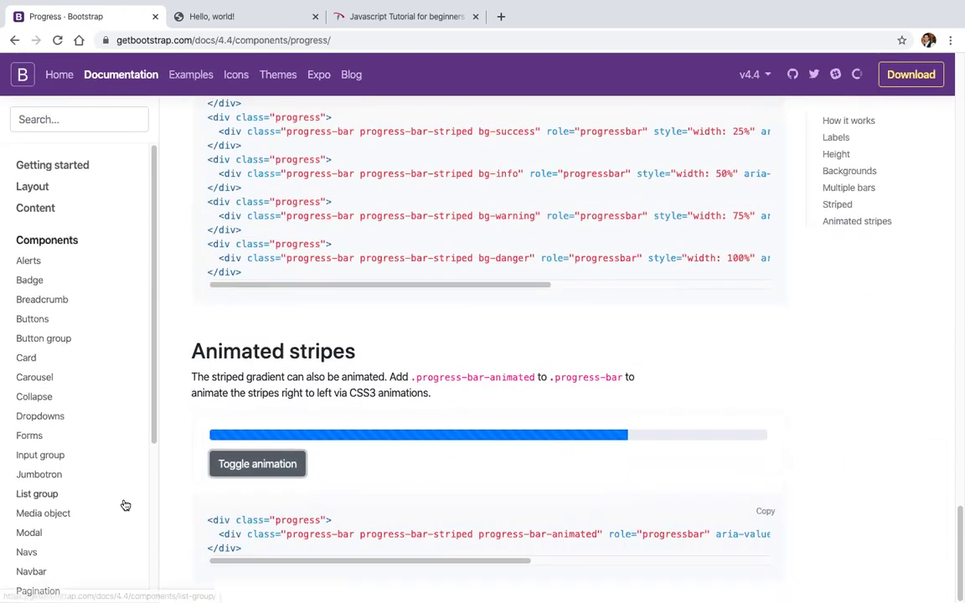
scroll(123, 506, "down", 3)
left_click(46, 446)
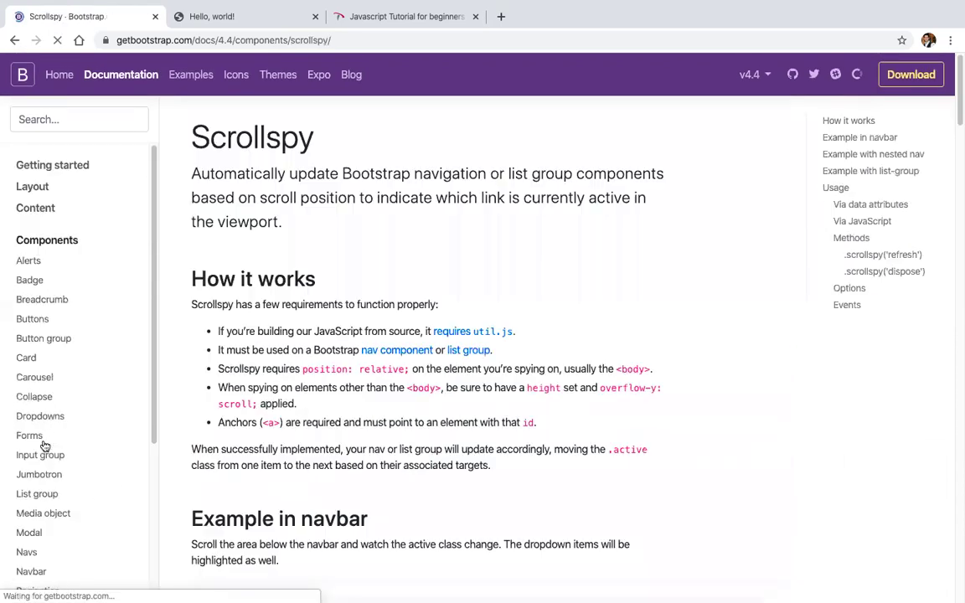
scroll(641, 383, "down", 5)
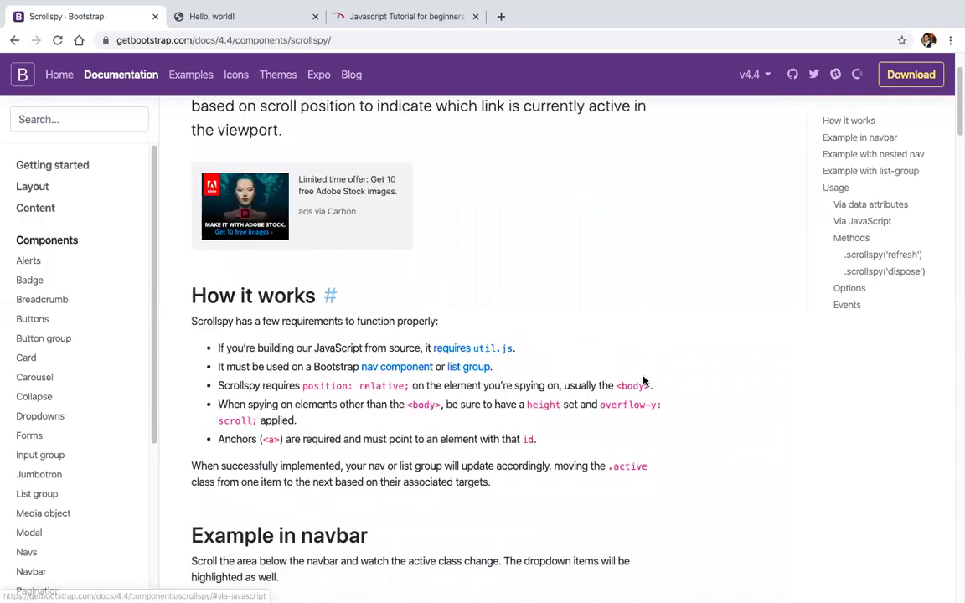
scroll(584, 402, "down", 3)
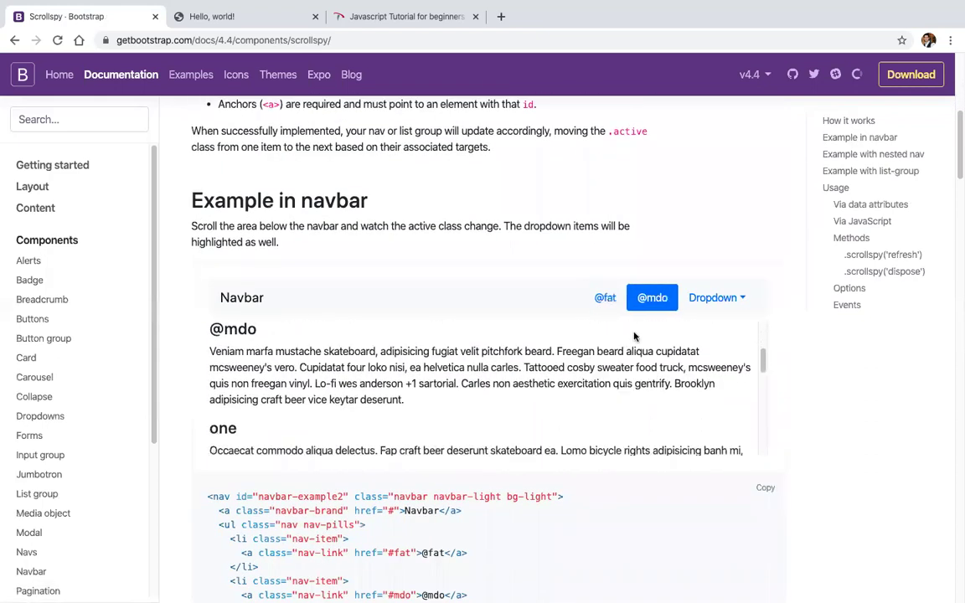
scroll(656, 355, "down", 3)
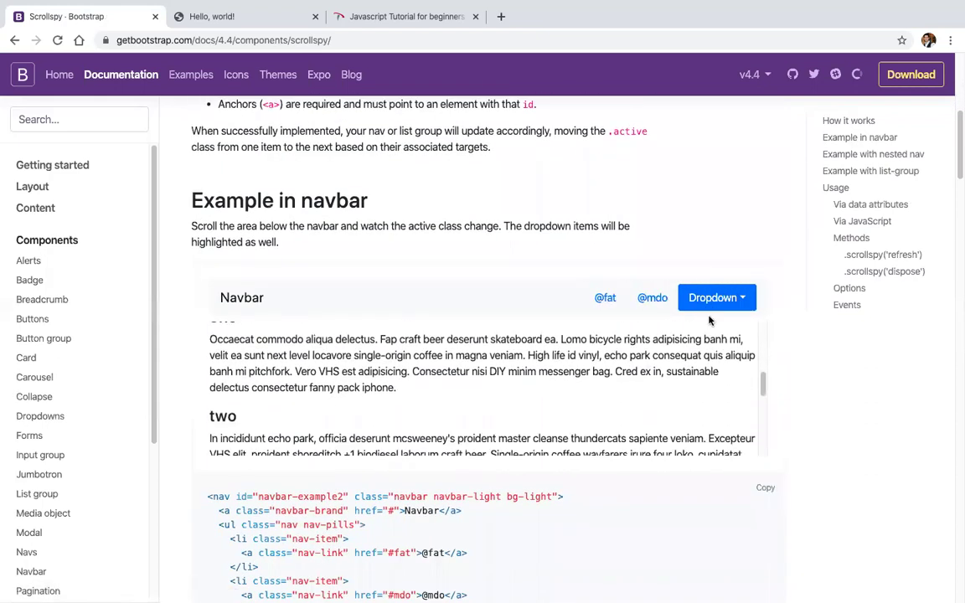
scroll(655, 356, "up", 1)
scroll(656, 356, "down", 5)
Open the Spinners documentation, highlight the Border spinner example code, and look over the Colors variants.
scroll(101, 519, "down", 5)
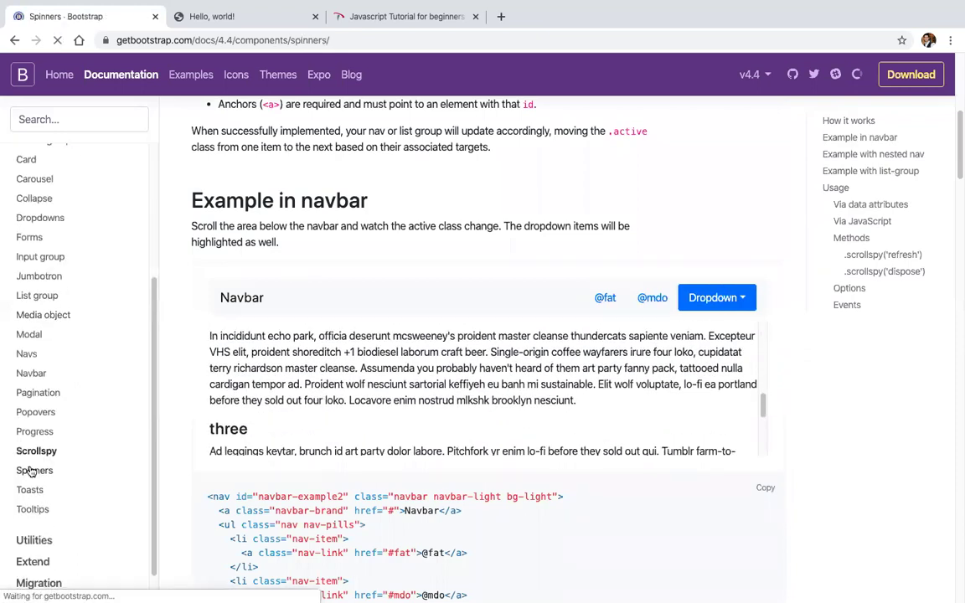
scroll(246, 381, "down", 2)
scroll(246, 382, "down", 2)
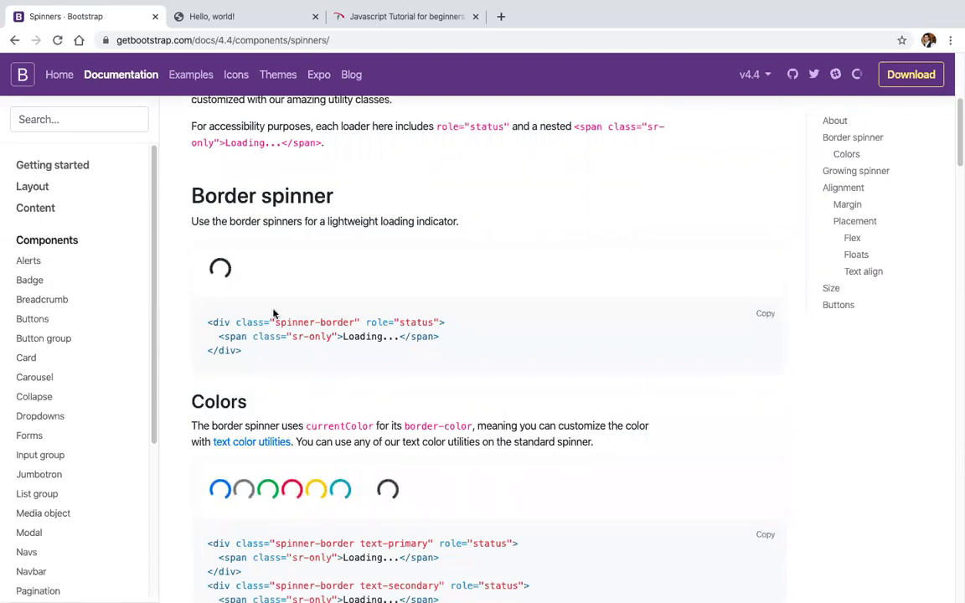
scroll(273, 313, "down", 2)
left_click_drag(210, 224, 256, 257)
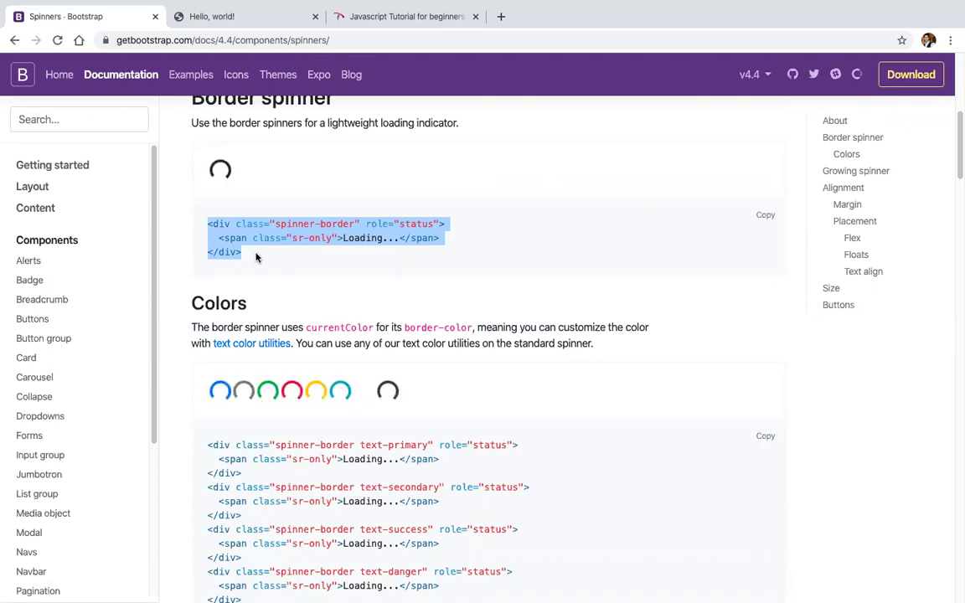
scroll(236, 213, "down", 1)
scroll(209, 335, "down", 13)
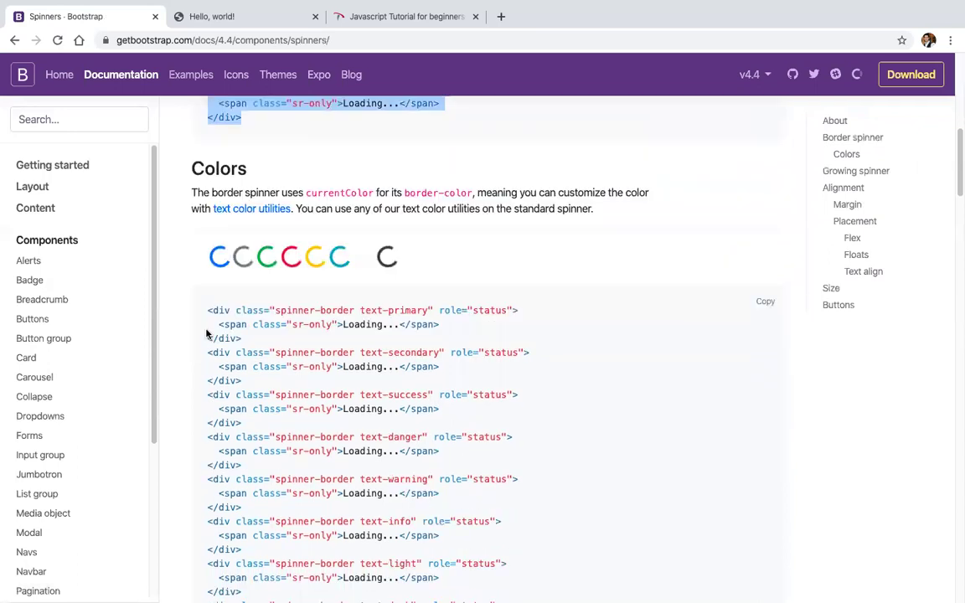